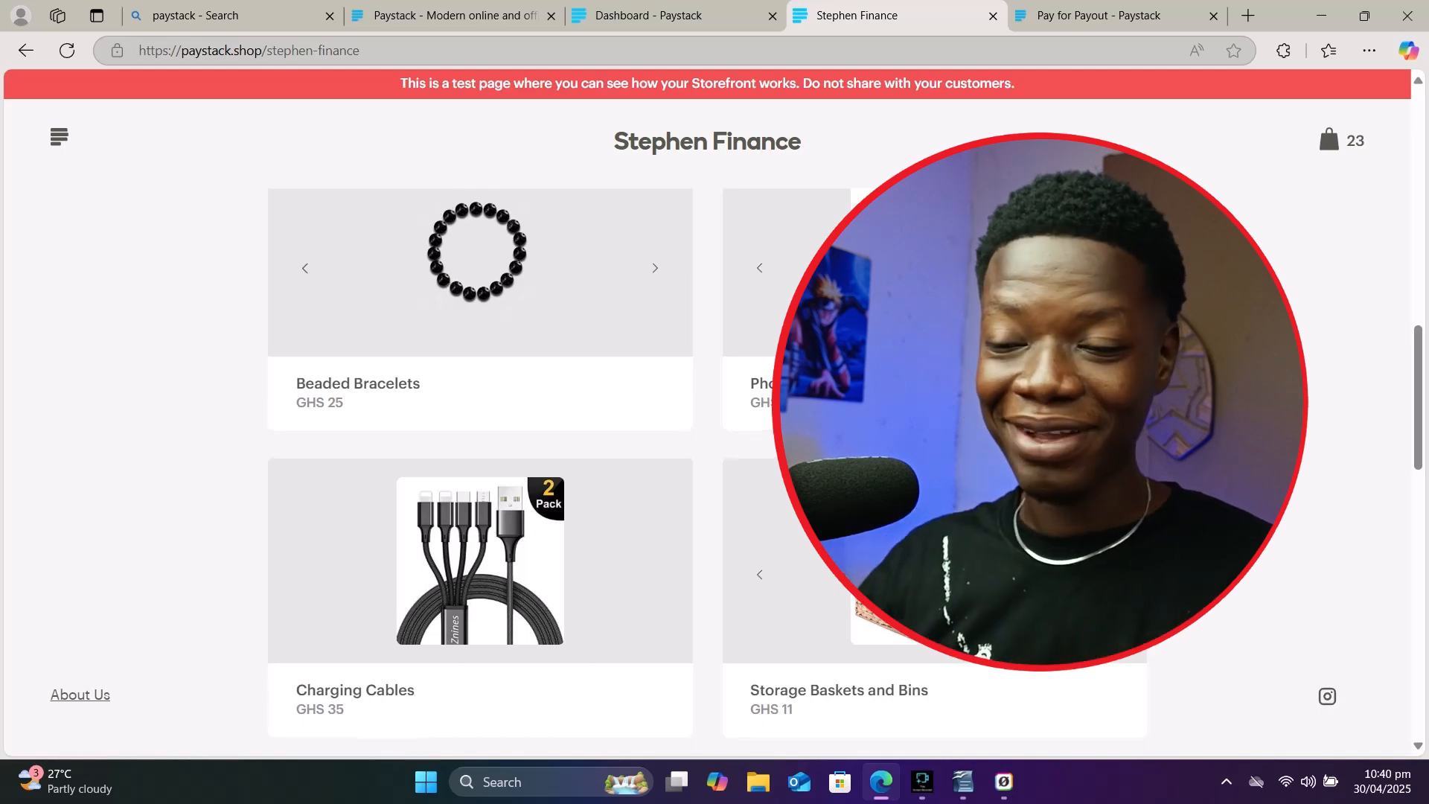
Step: Open the Phone Holders and Stands product in the test storefront and view its pictures
scroll(480, 447, "up", 2)
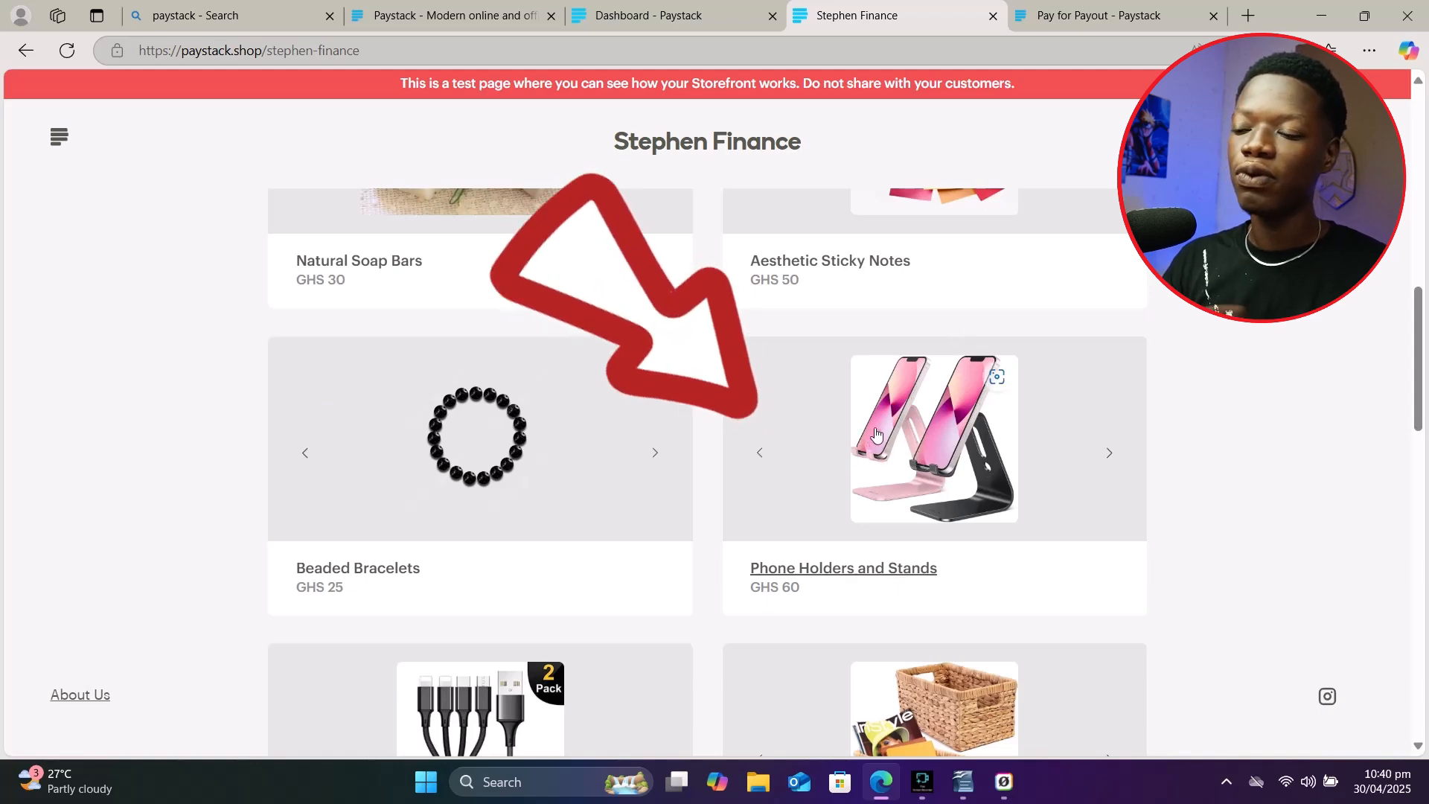
left_click(898, 429)
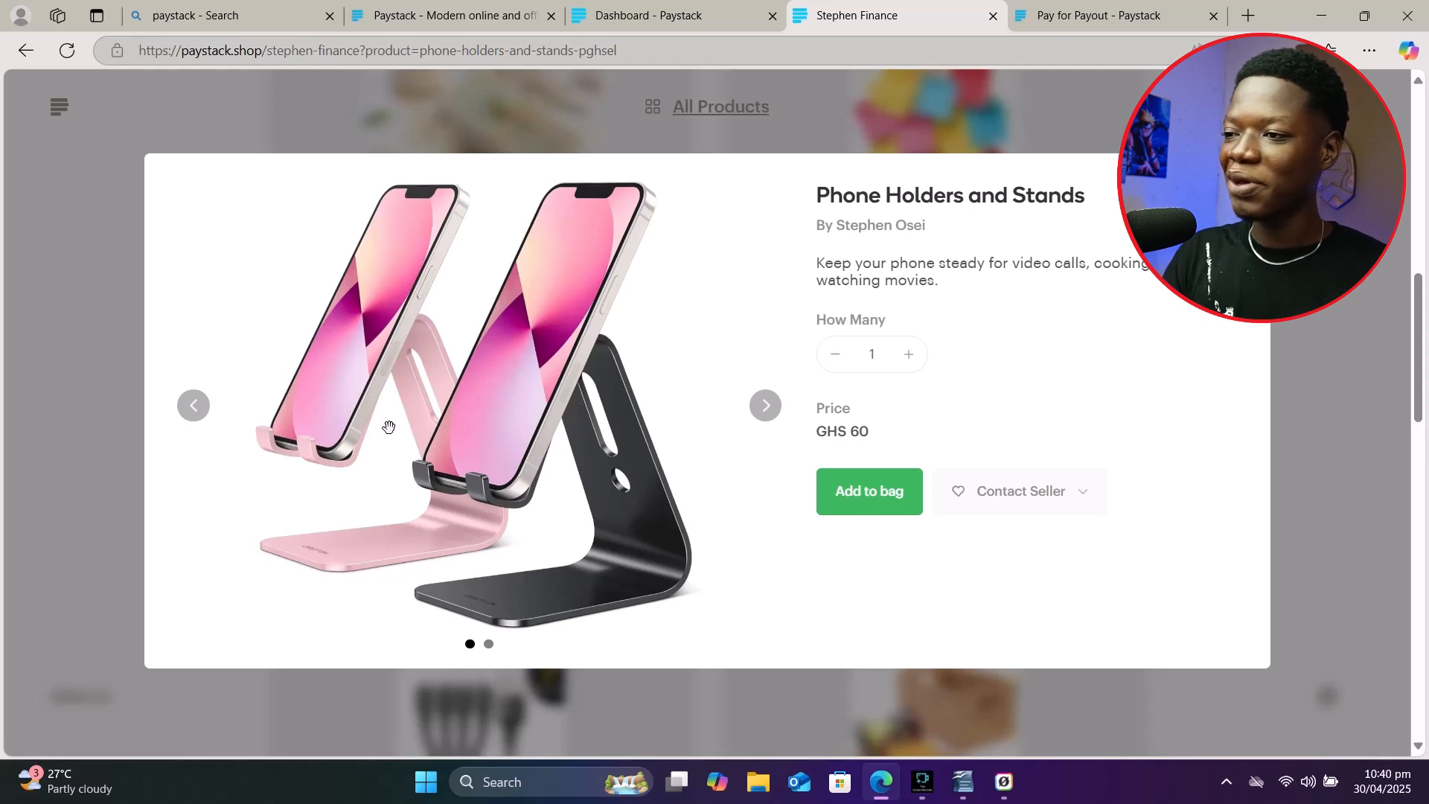
left_click(764, 417)
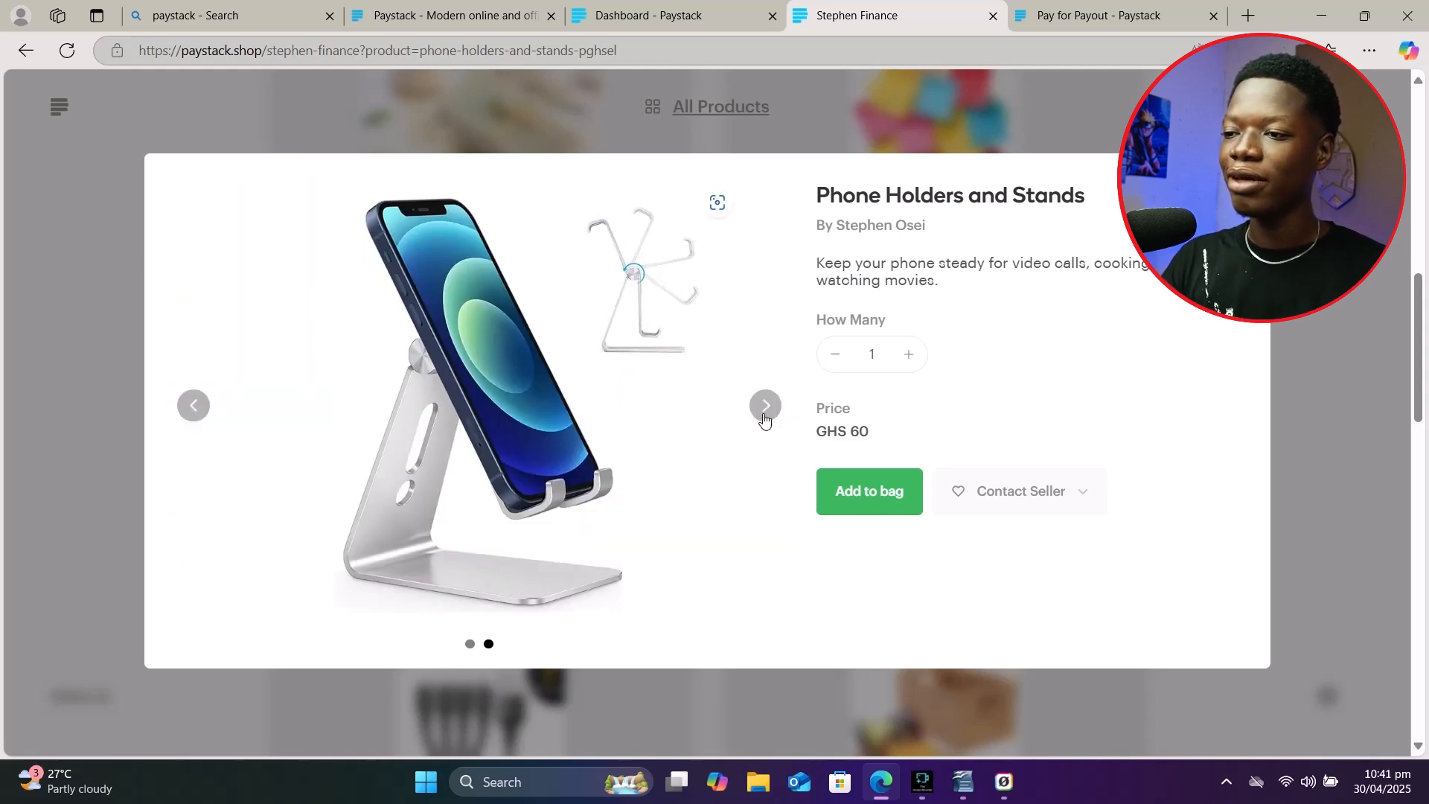
left_click(764, 415)
left_click(762, 417)
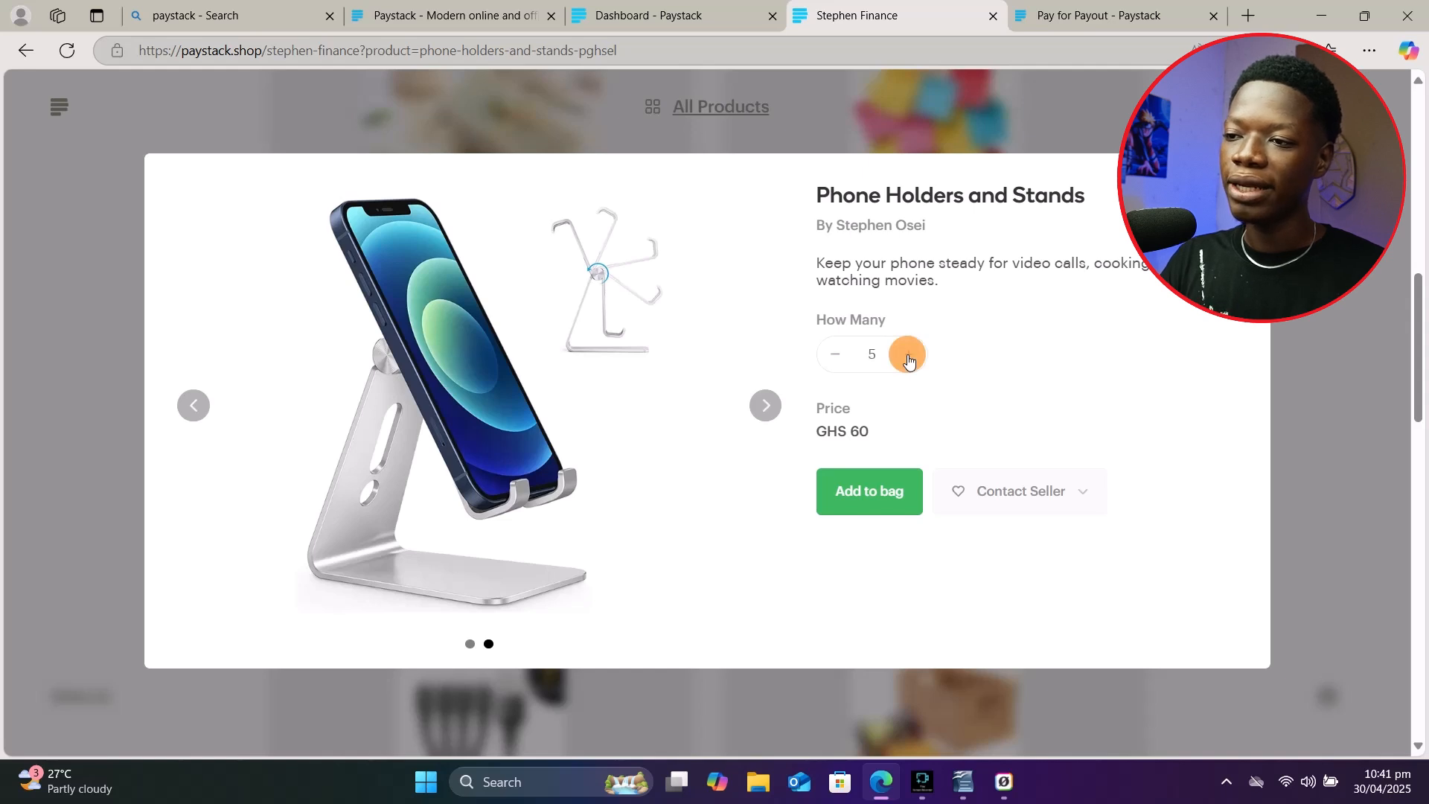
Step: Add the phone holders to the bag and proceed through checkout from the shipping details form
left_click(862, 495)
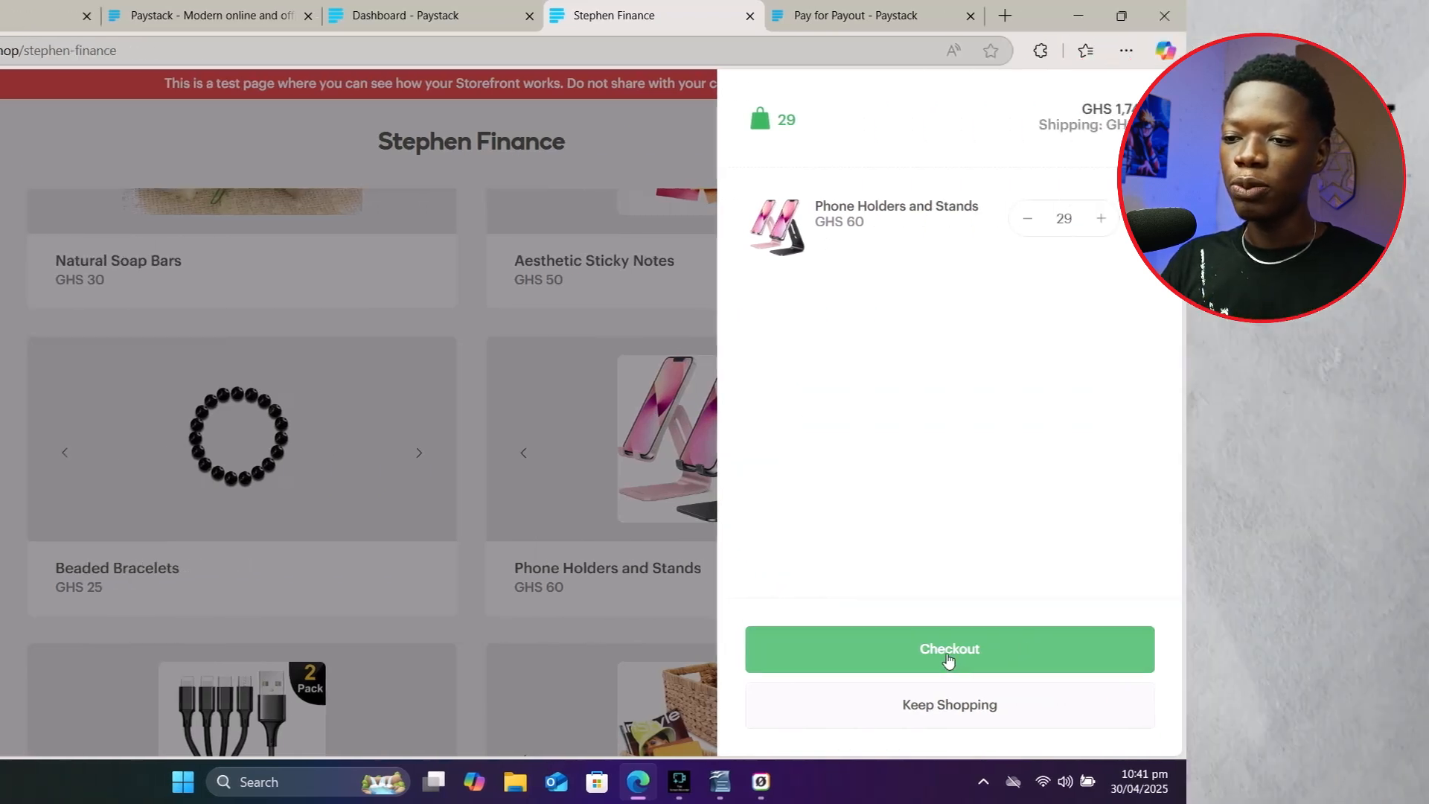
left_click(1126, 642)
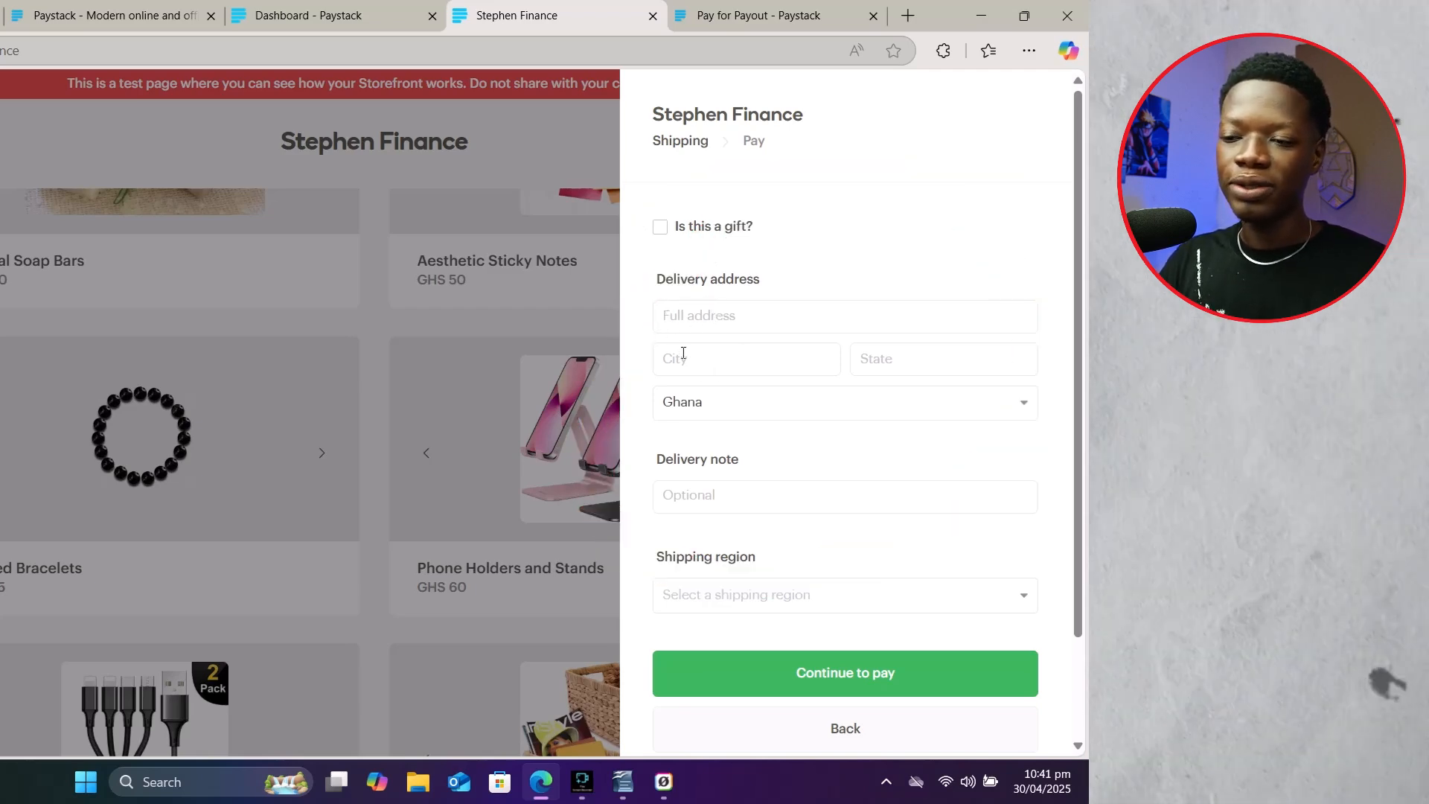
left_click(759, 682)
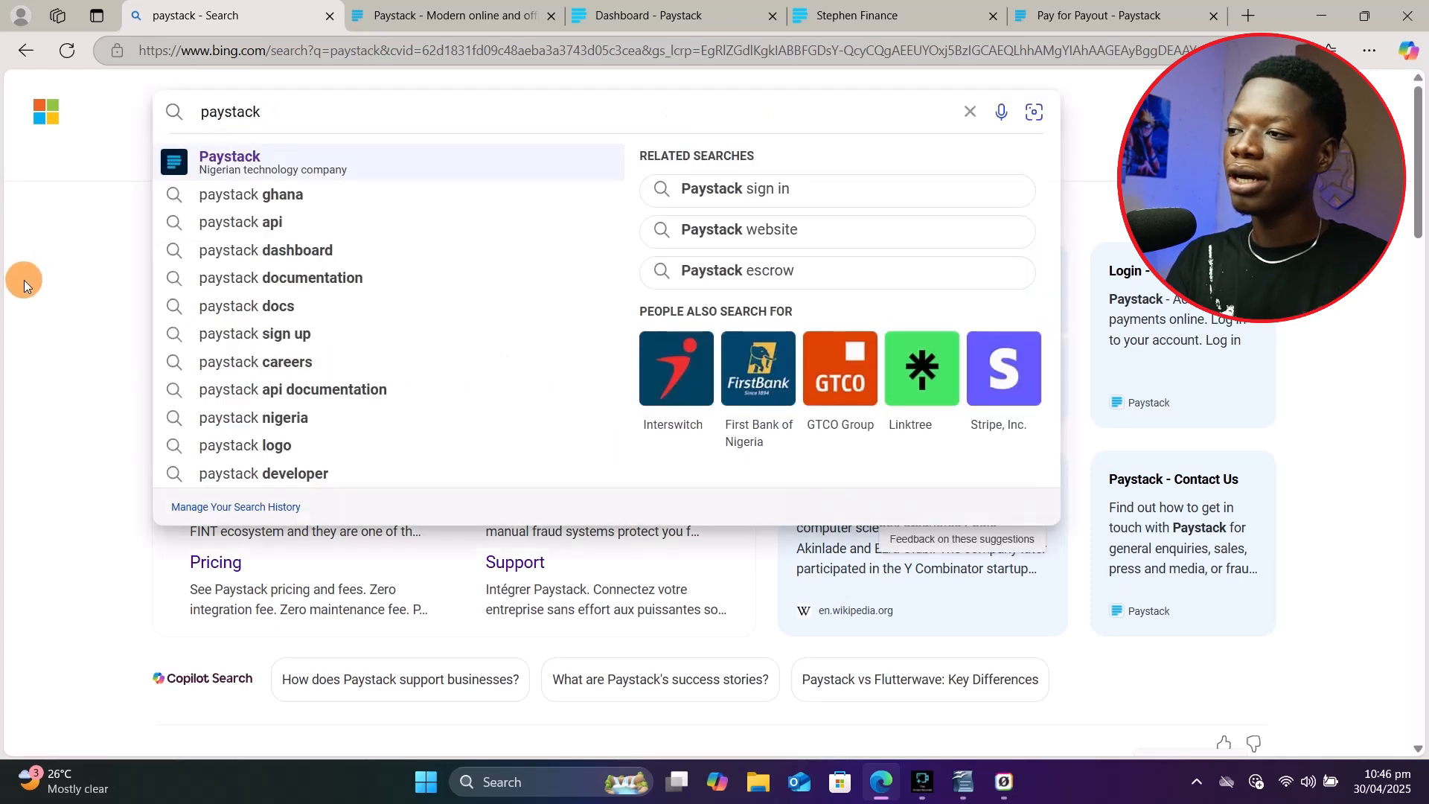
Step: Switch to the Paystack website and look through its home page from the headline to the feature sections
left_click(24, 280)
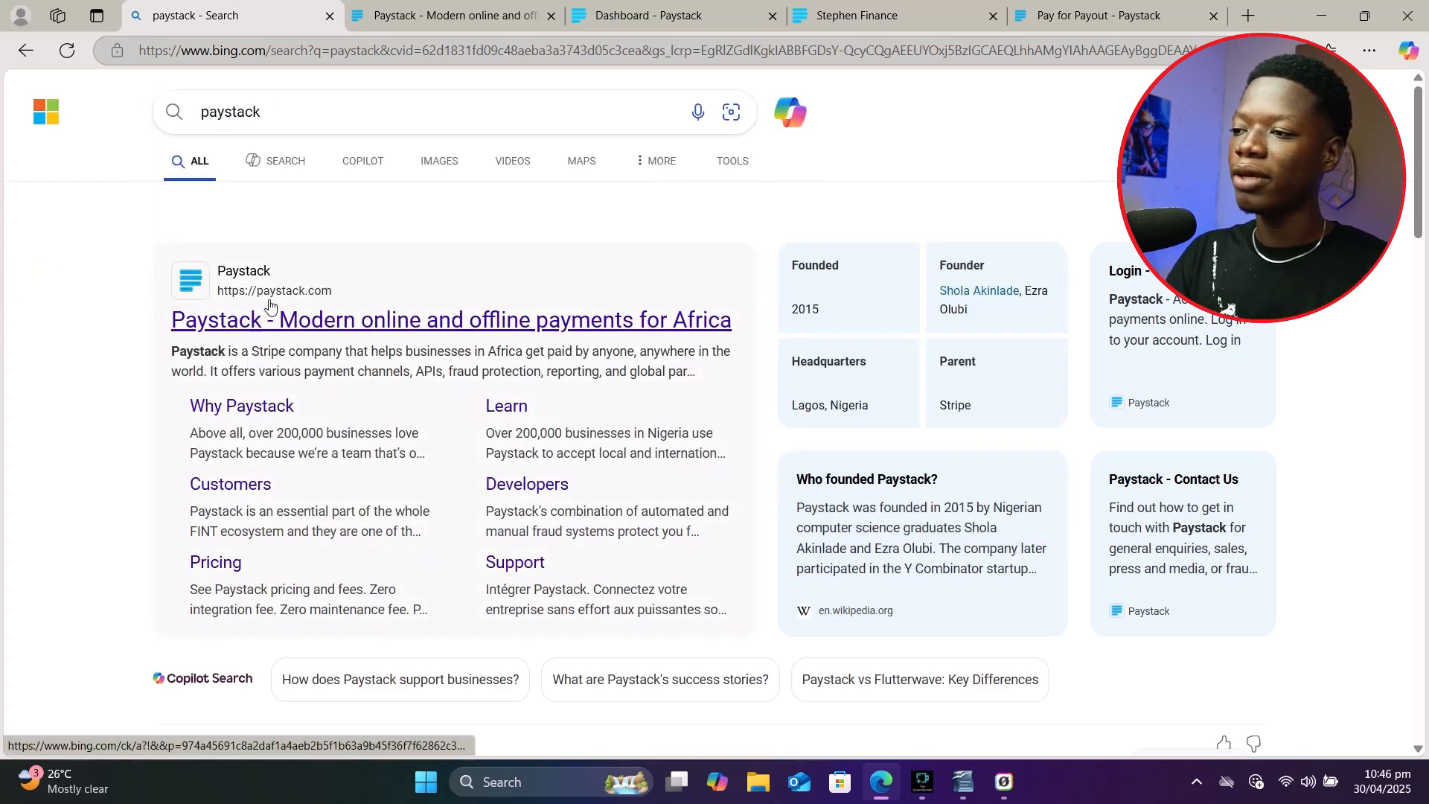
left_click(403, 7)
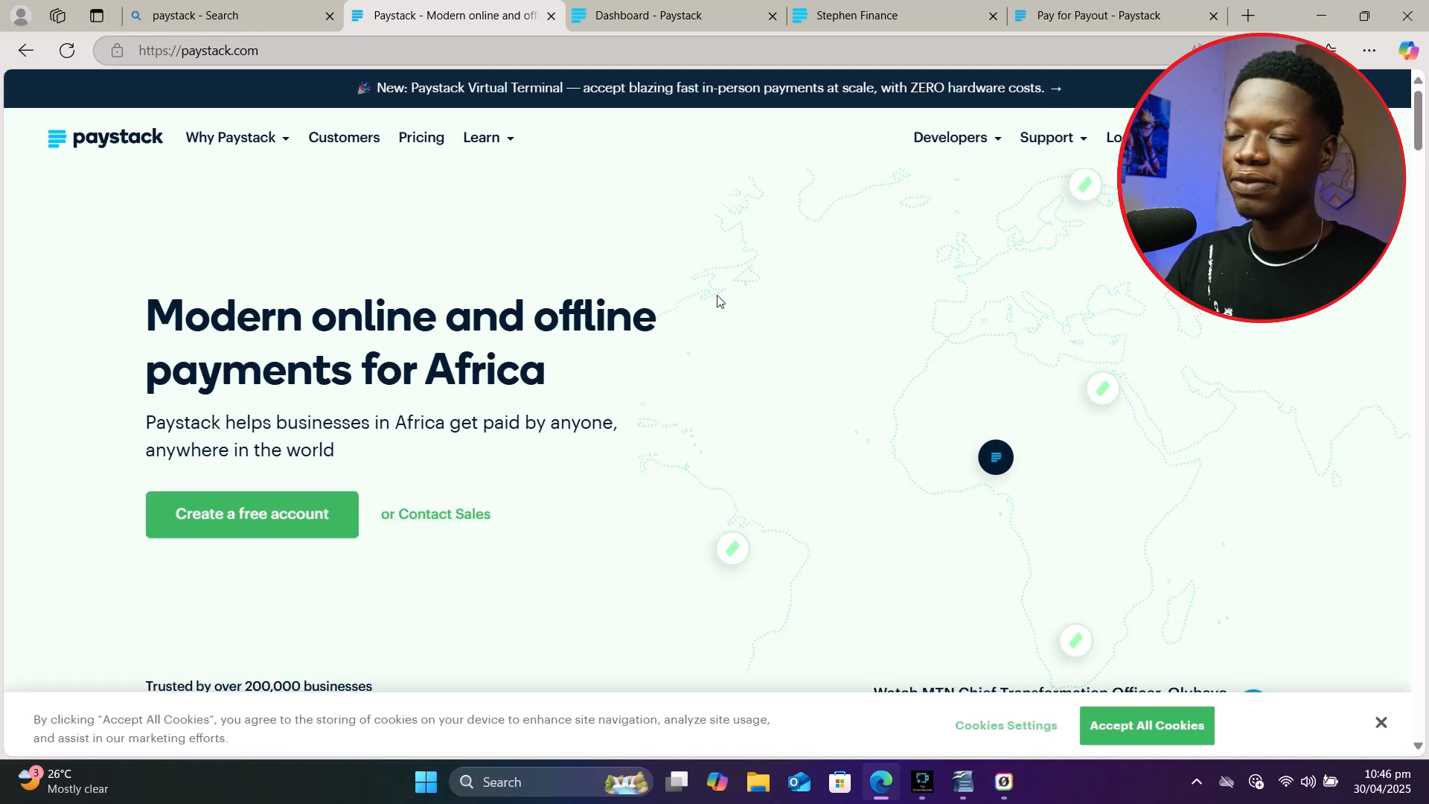
scroll(766, 280, "down", 12)
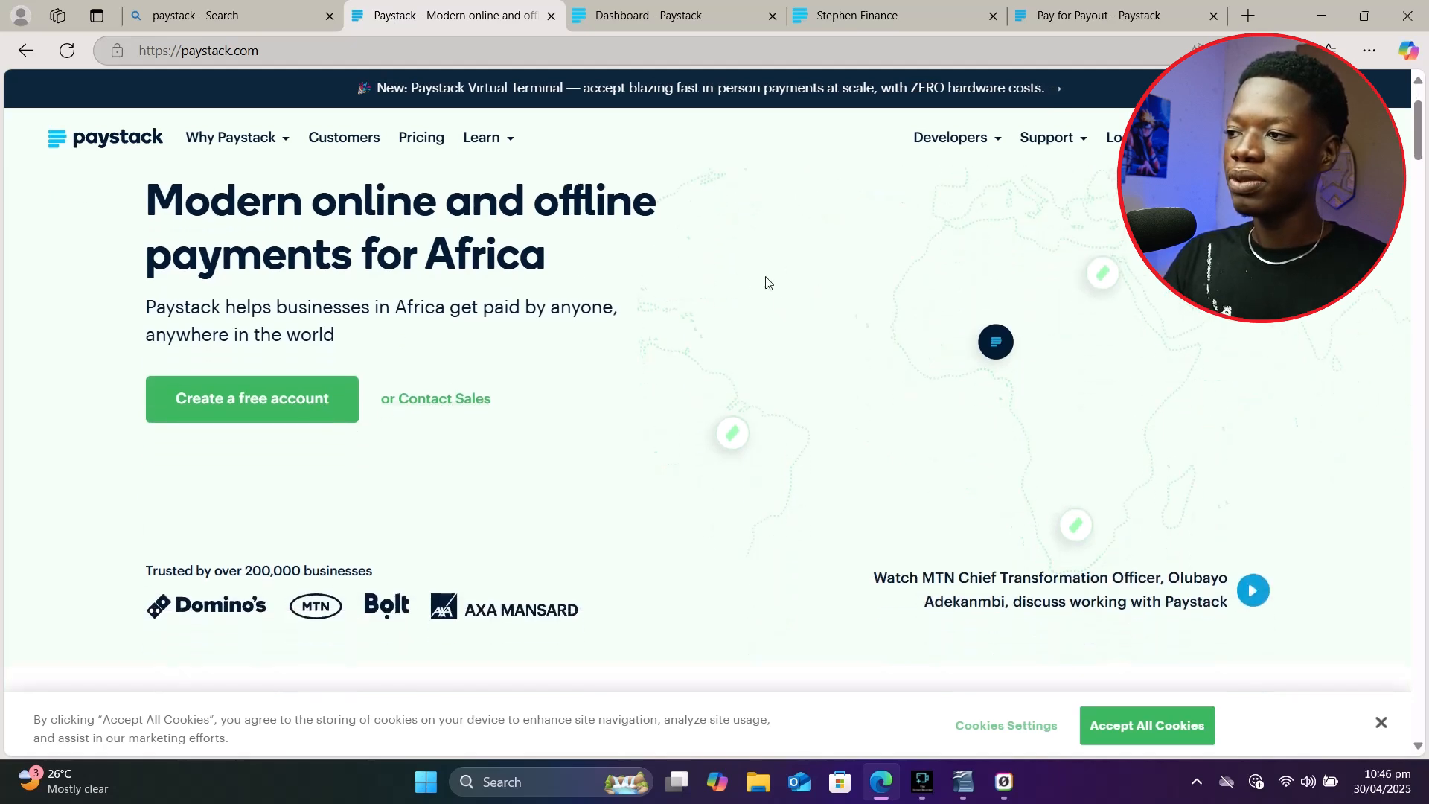
scroll(755, 258, "down", 8)
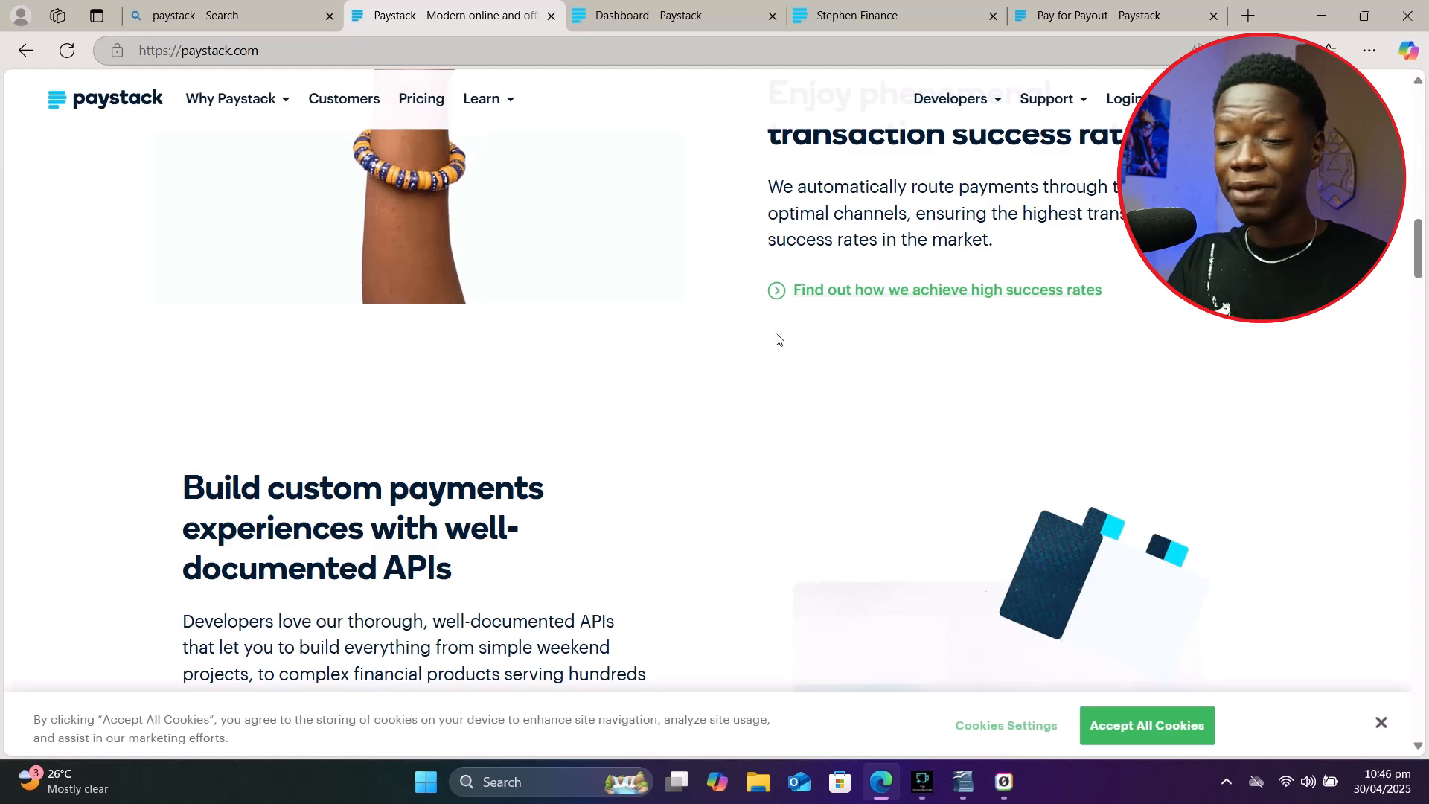
scroll(750, 308, "down", 10)
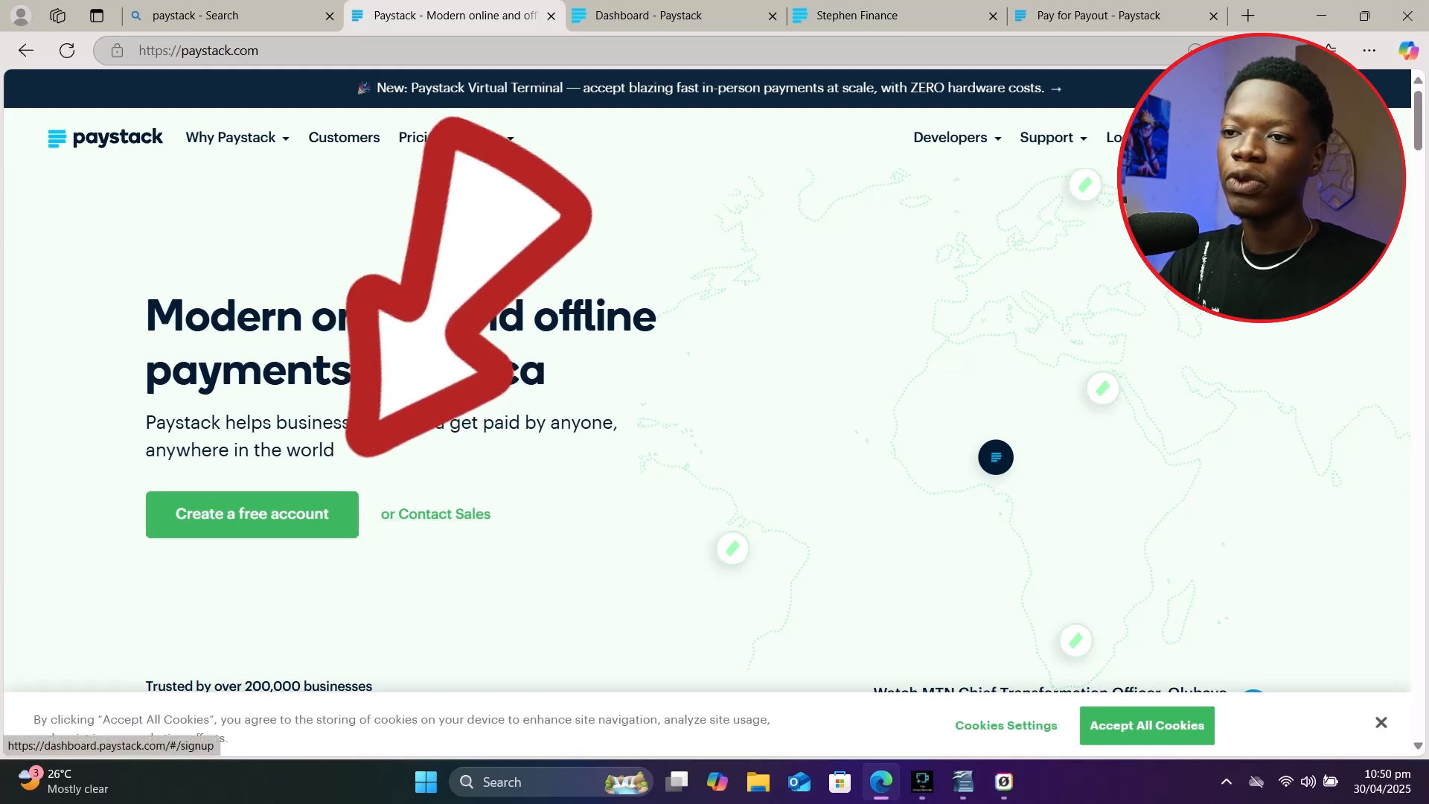
Step: Open the sign-up form for a free Paystack account and show the available country options
left_click(252, 514)
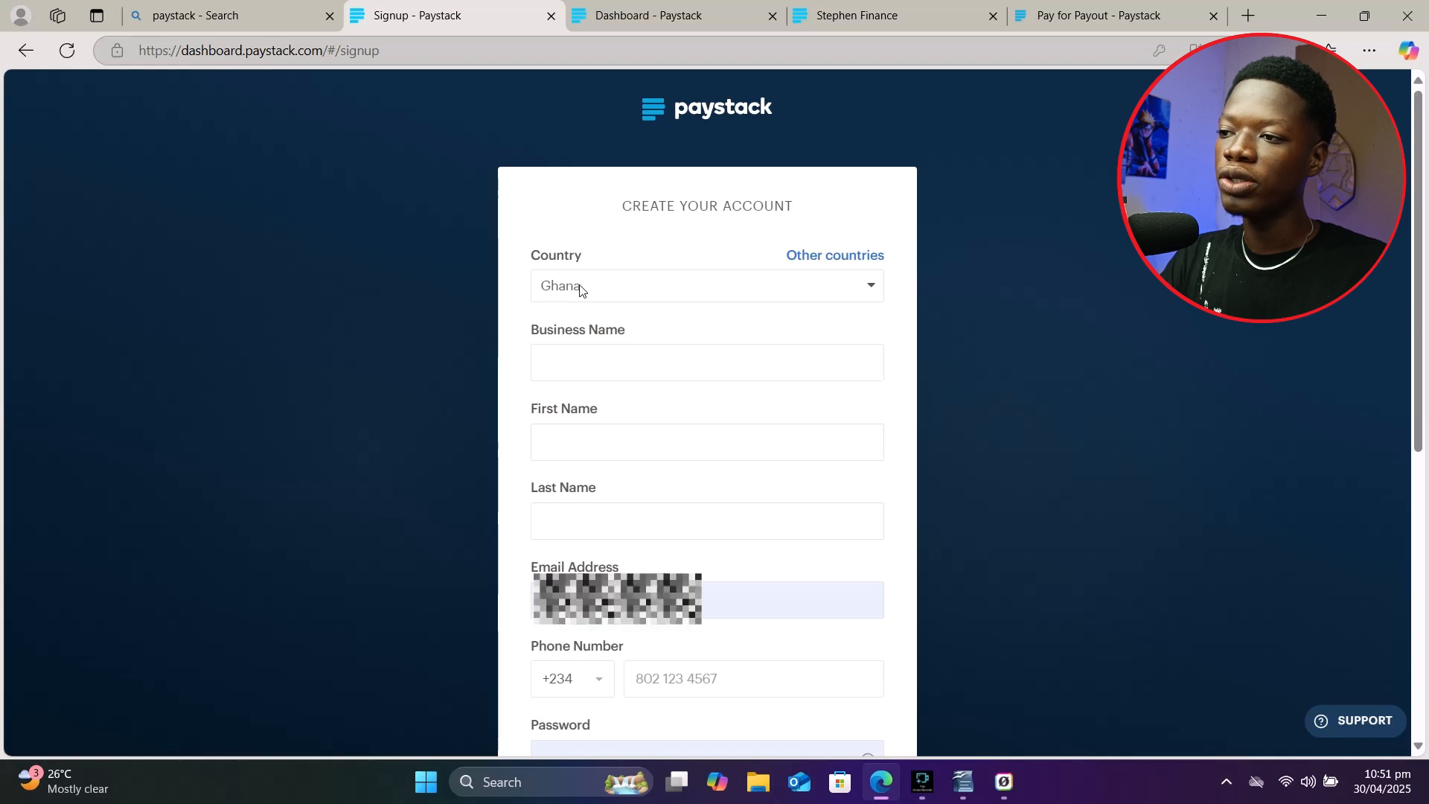
left_click(629, 289)
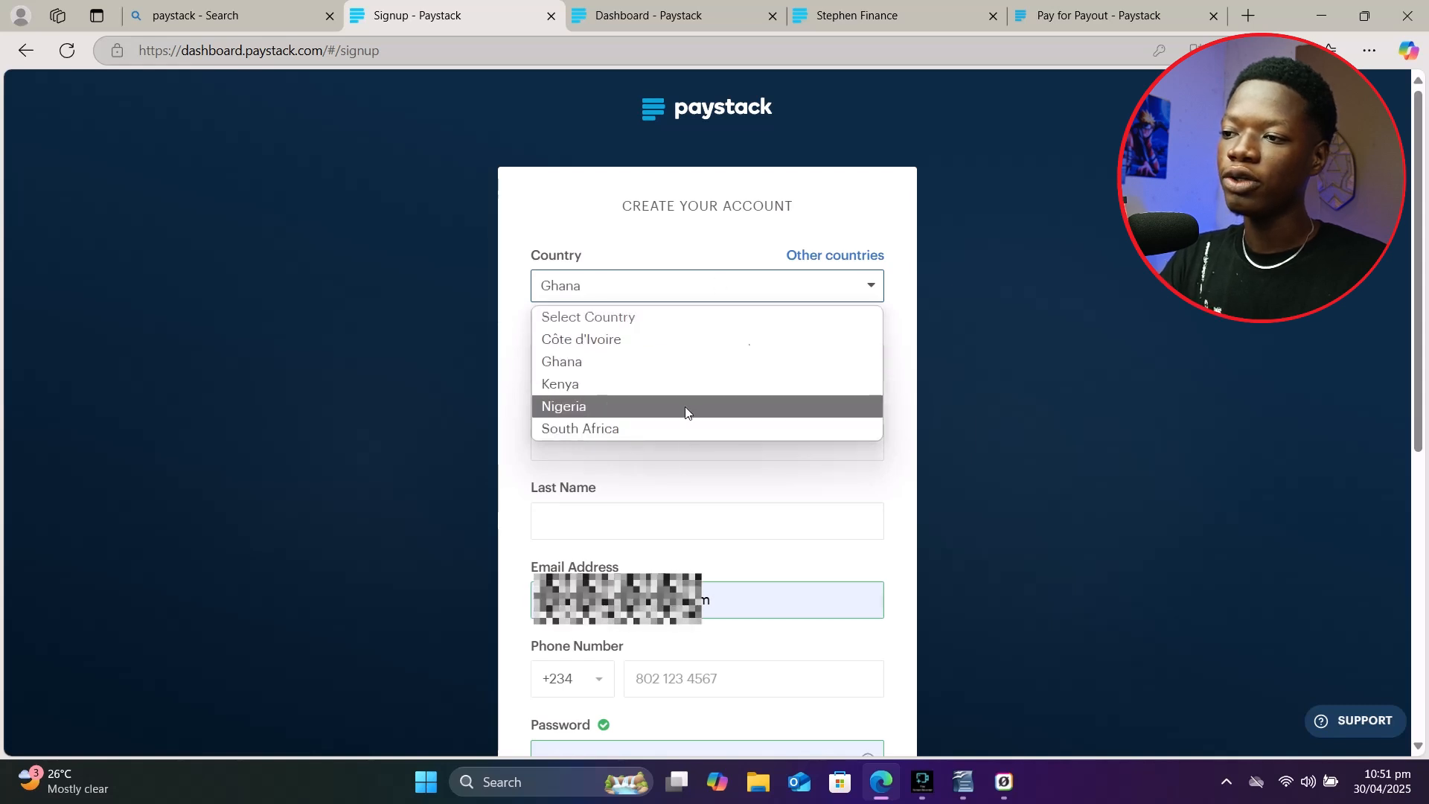
Step: Open the page for other countries and examine its launch notification form, including the work email field
left_click(816, 263)
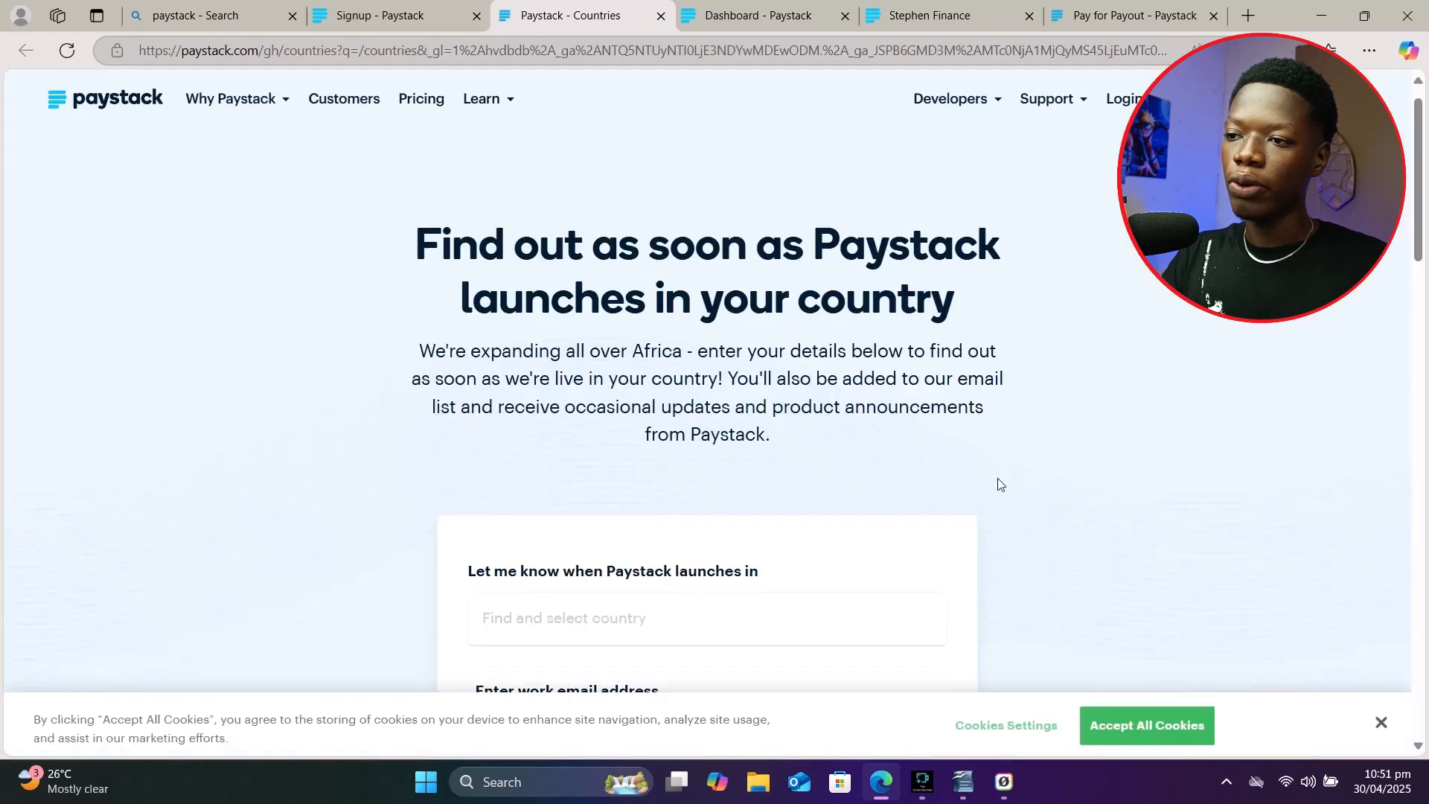
scroll(1005, 483, "down", 3)
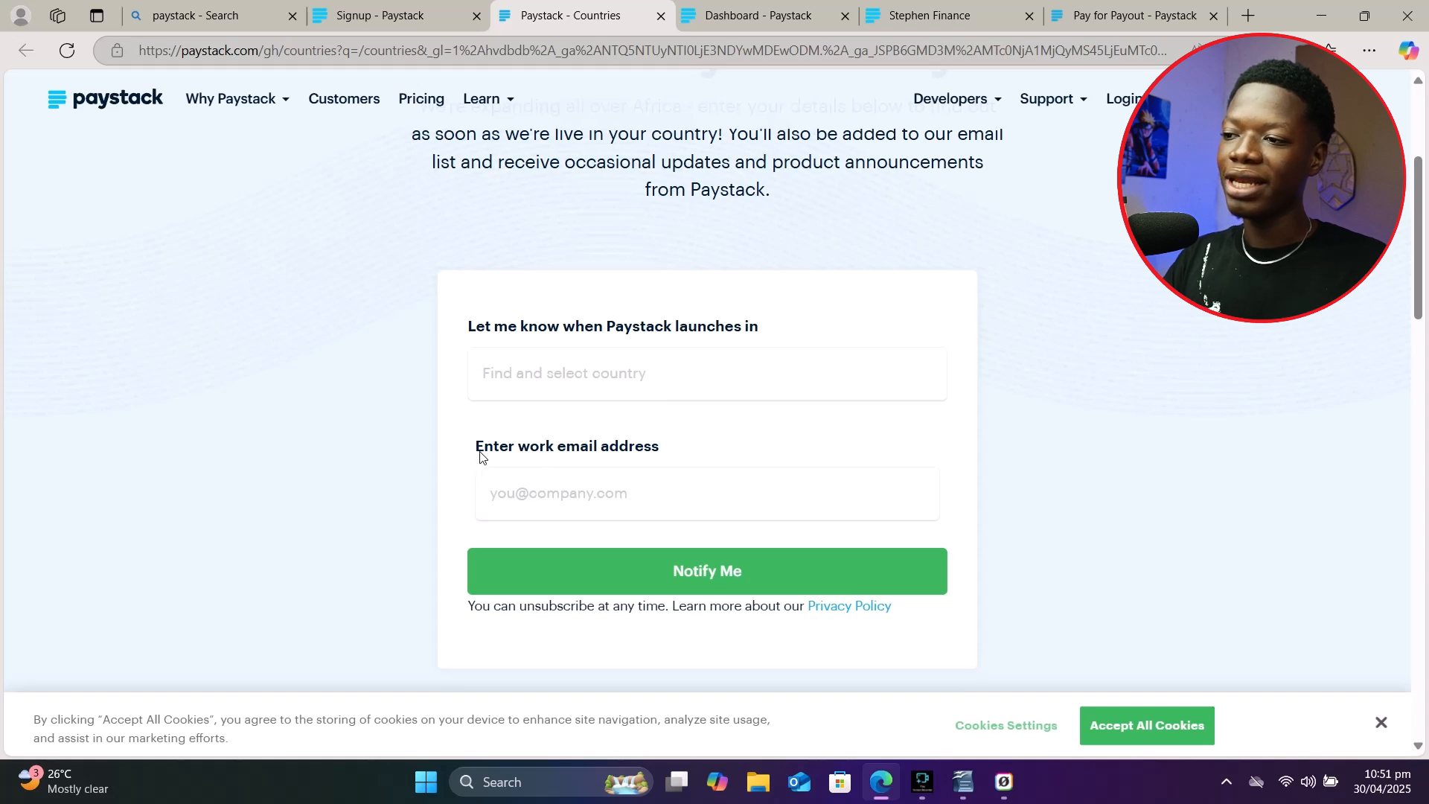
left_click_drag(477, 444, 677, 450)
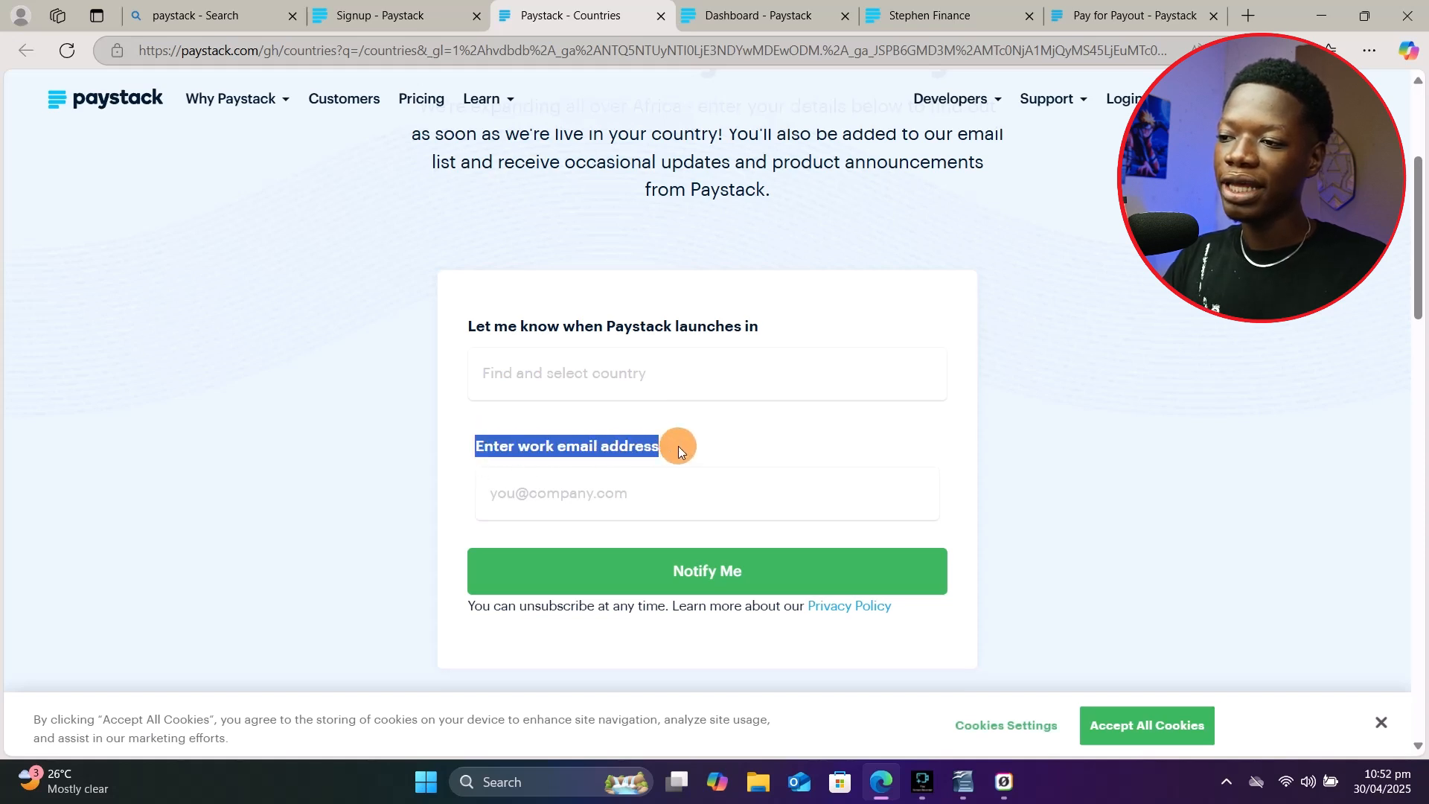
left_click(1103, 472)
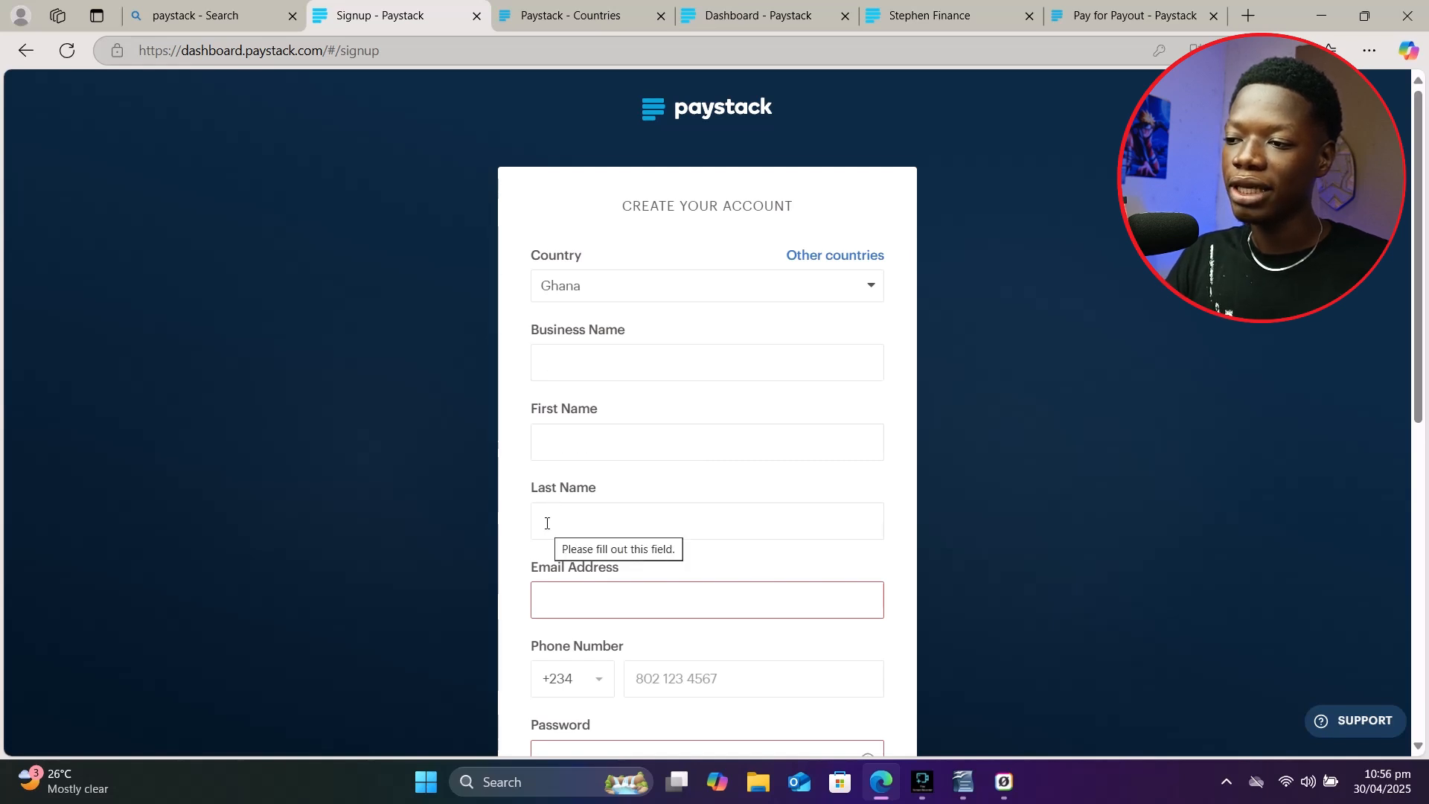
Step: Review the sign-up form's fields, including contact details, password rules, business type and the software developer question
scroll(561, 546, "down", 2)
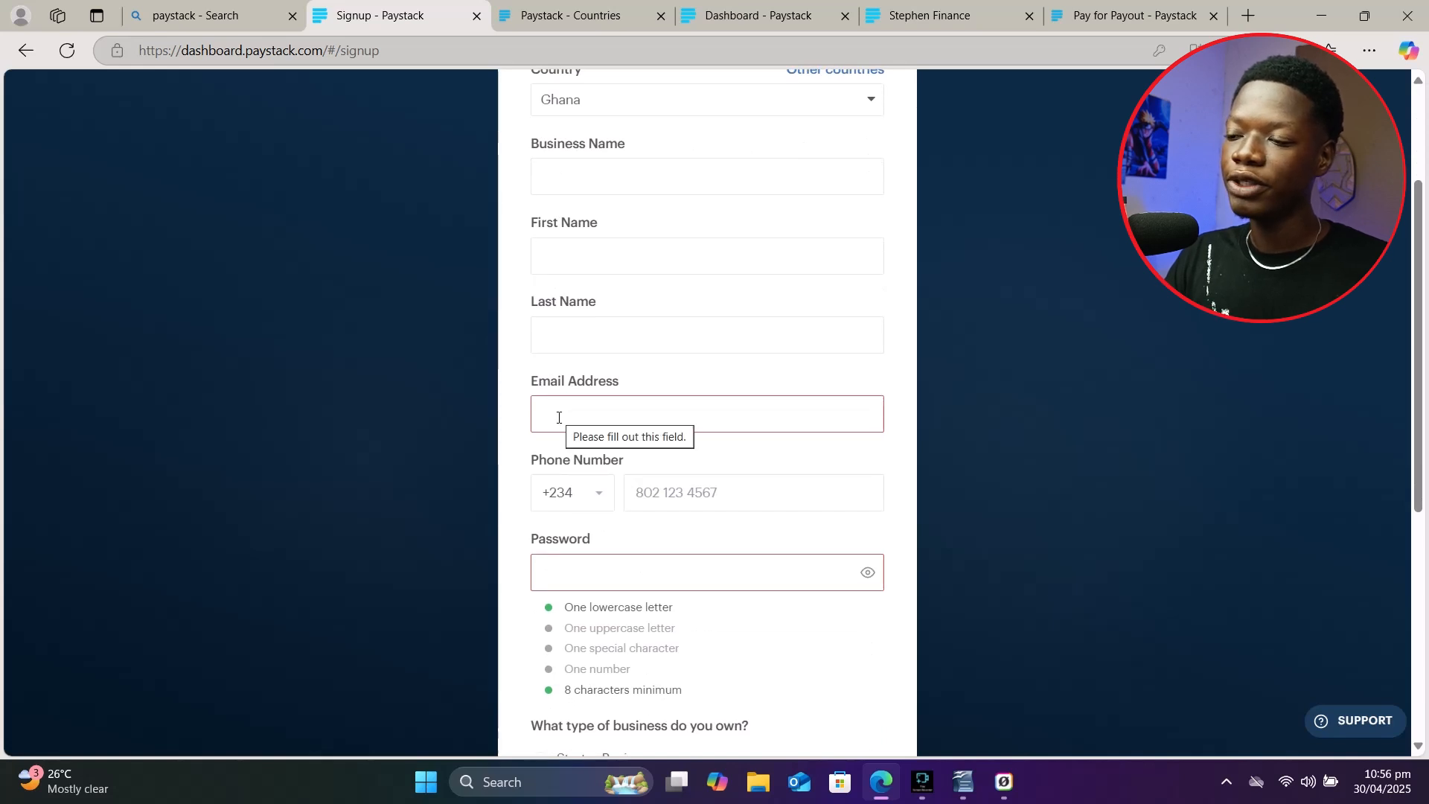
scroll(558, 417, "down", 2)
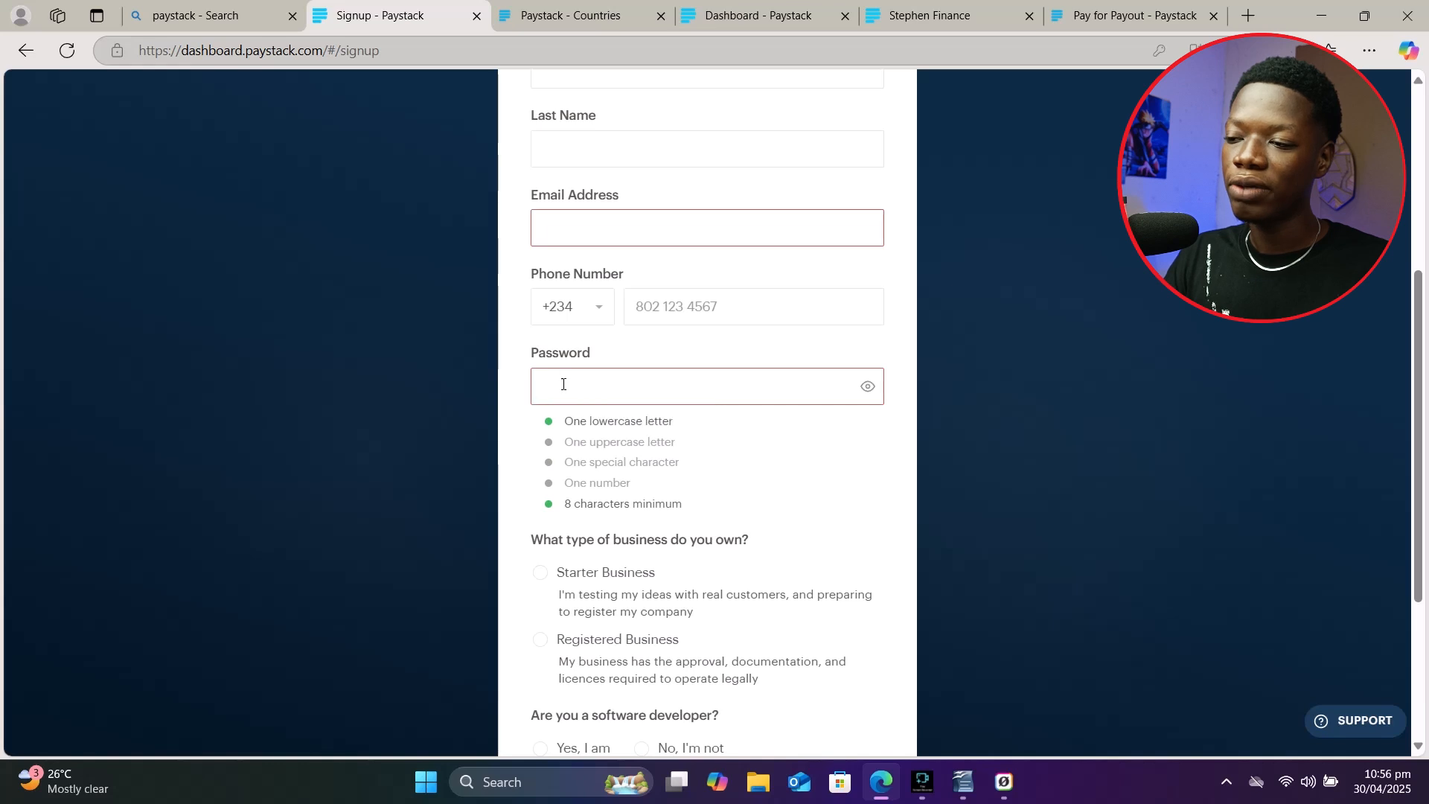
scroll(535, 417, "down", 1)
mouse_move(531, 445)
left_mouse_down()
mouse_move(765, 430)
mouse_move(515, 449)
left_mouse_up()
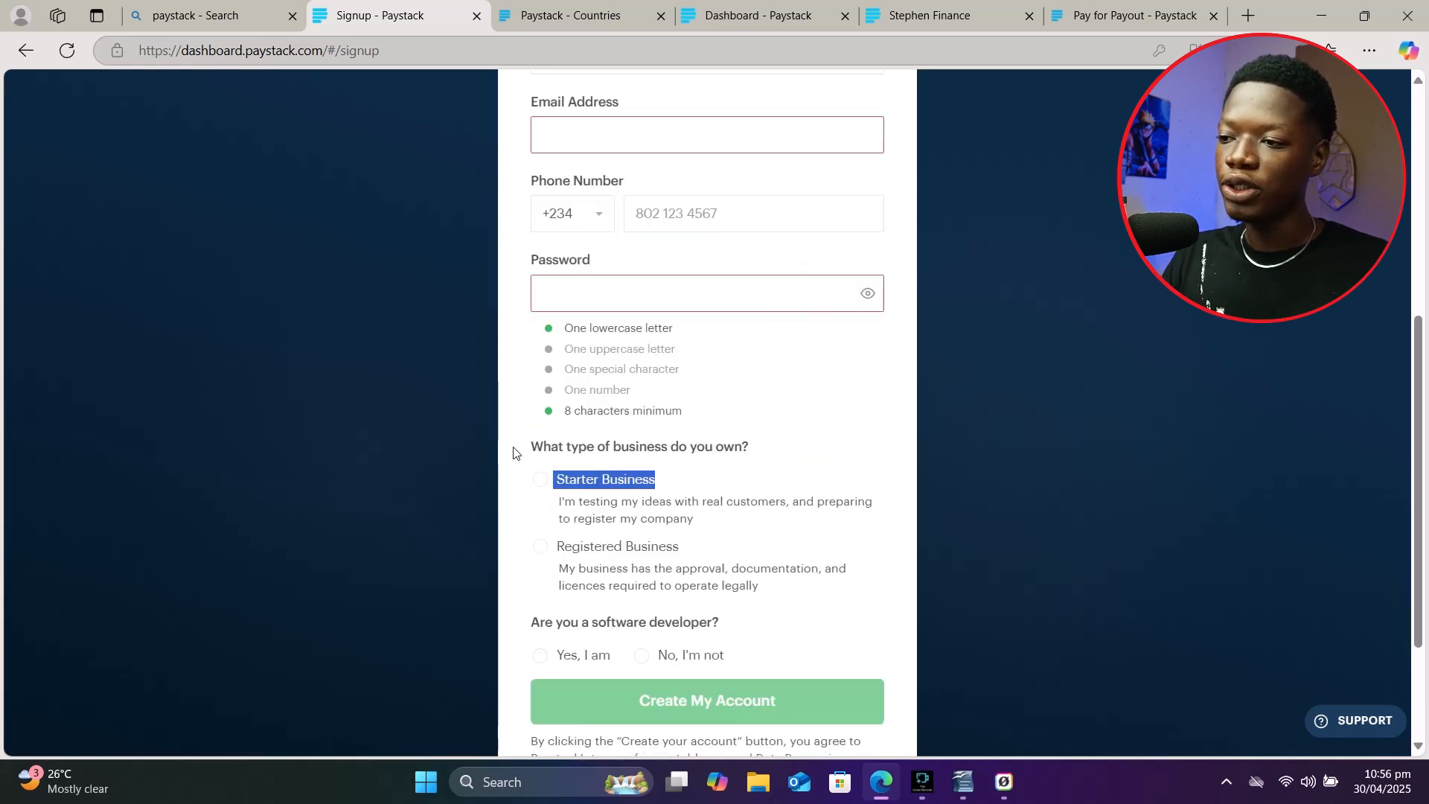
left_click(502, 435)
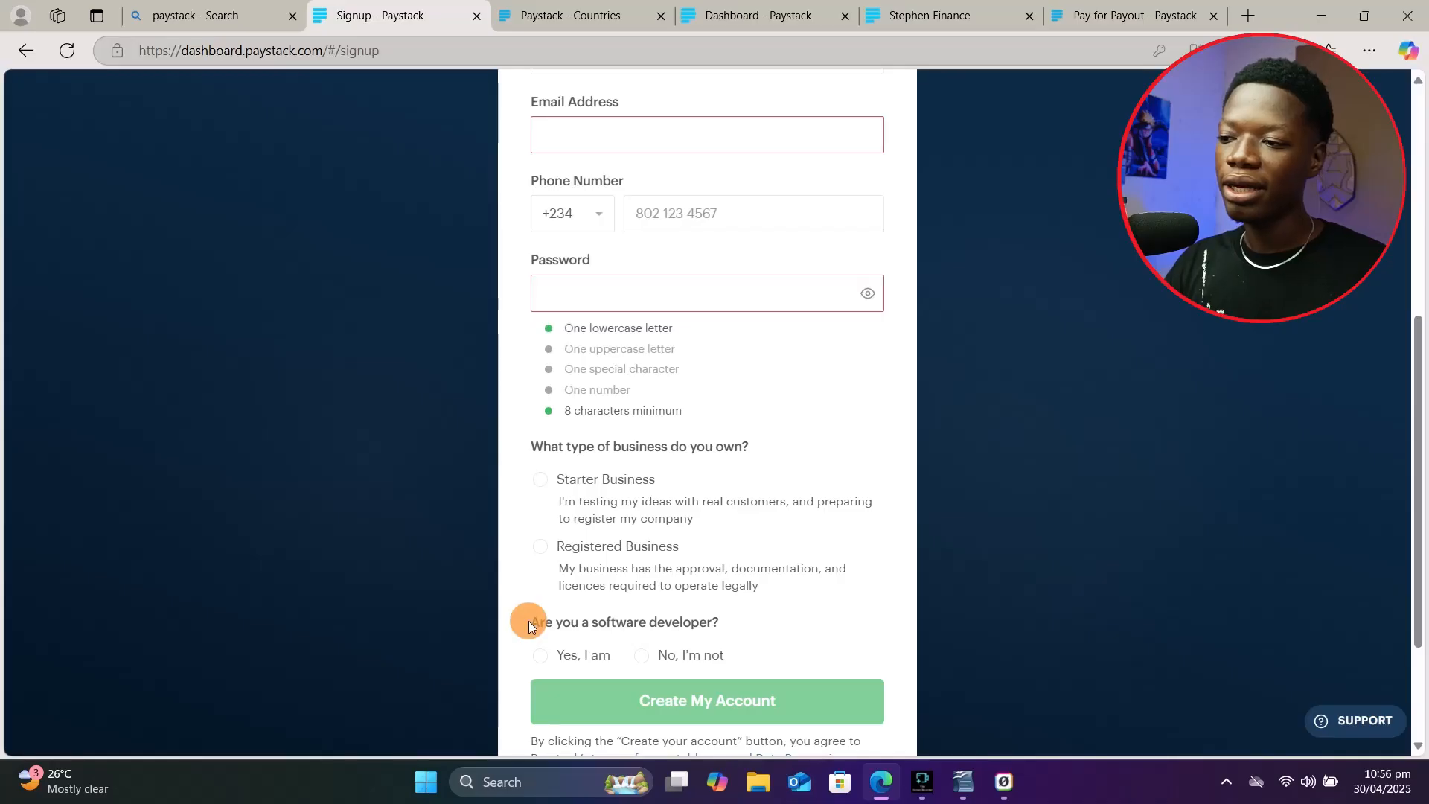
left_click_drag(528, 620, 716, 611)
left_click(794, 644)
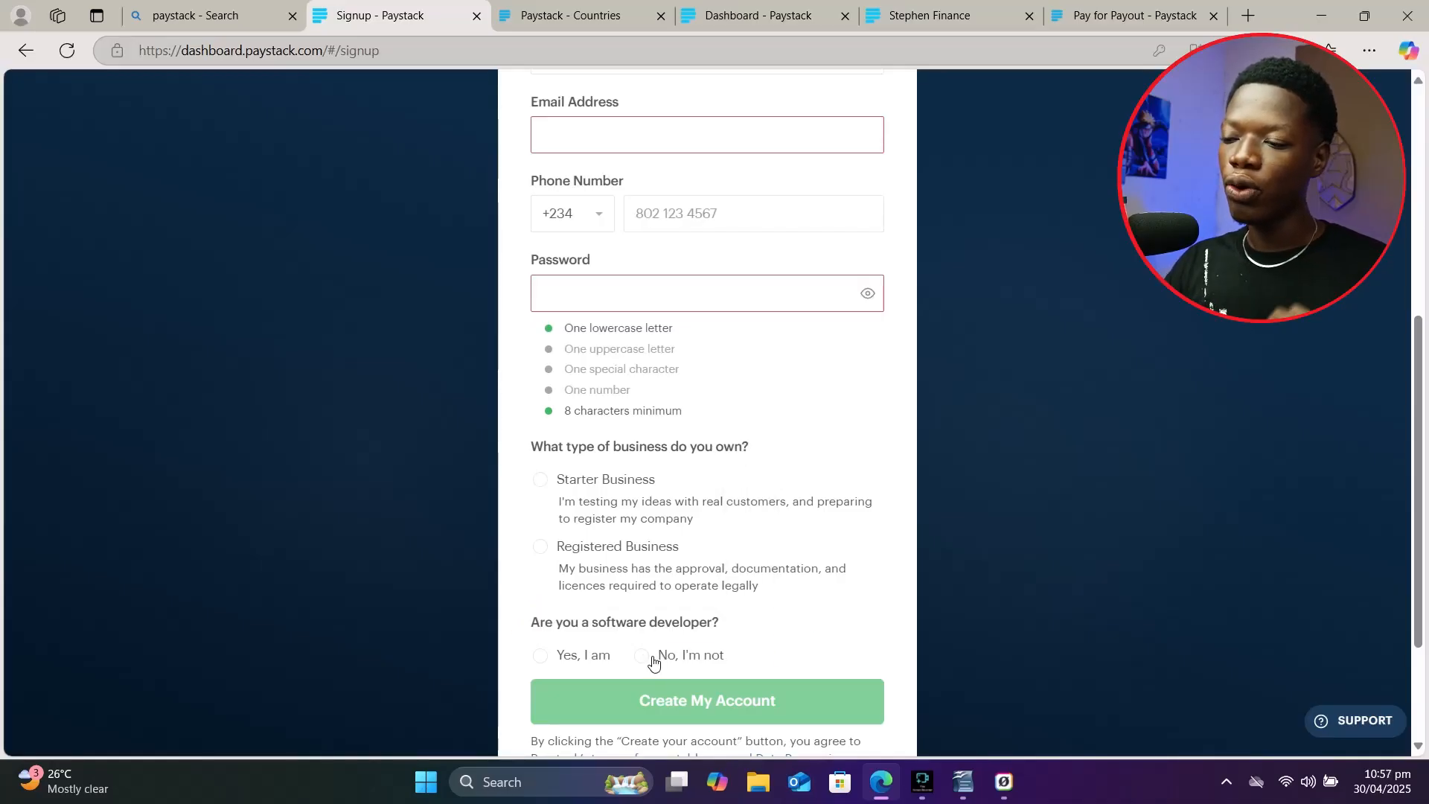
scroll(744, 674, "down", 1)
scroll(744, 673, "down", 3)
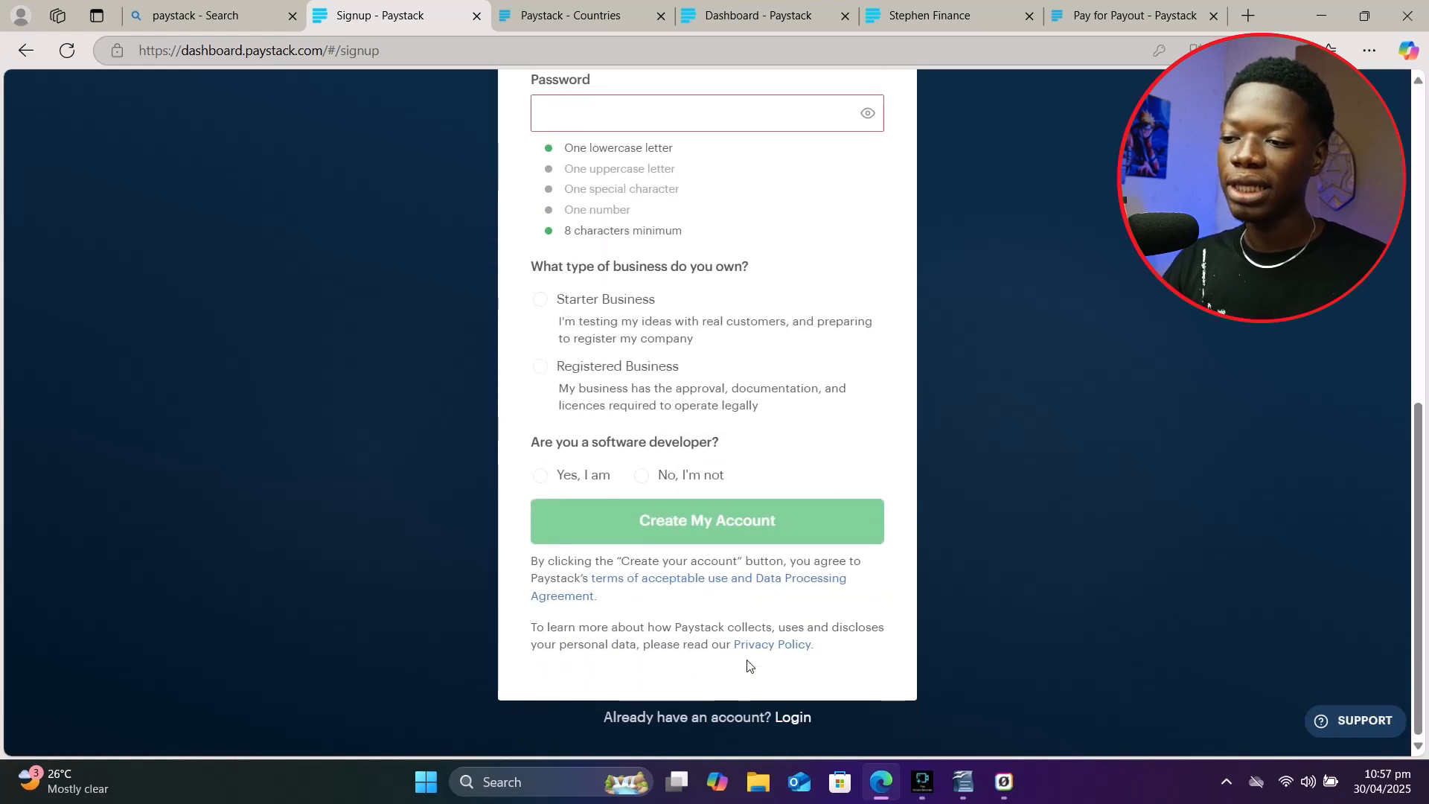
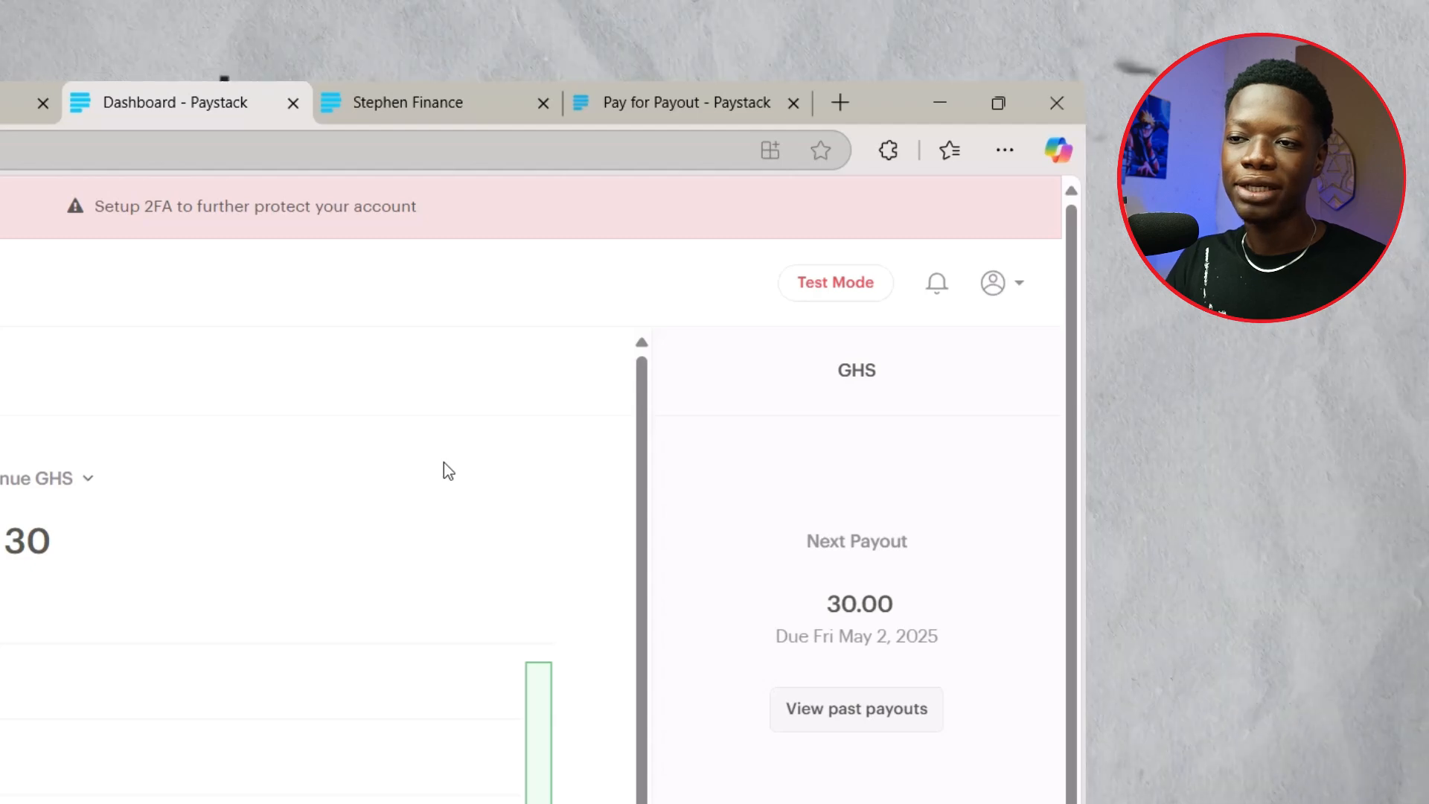
Step: Open the profile settings from the Paystack dashboard and show the payout accounts section
left_click(1007, 293)
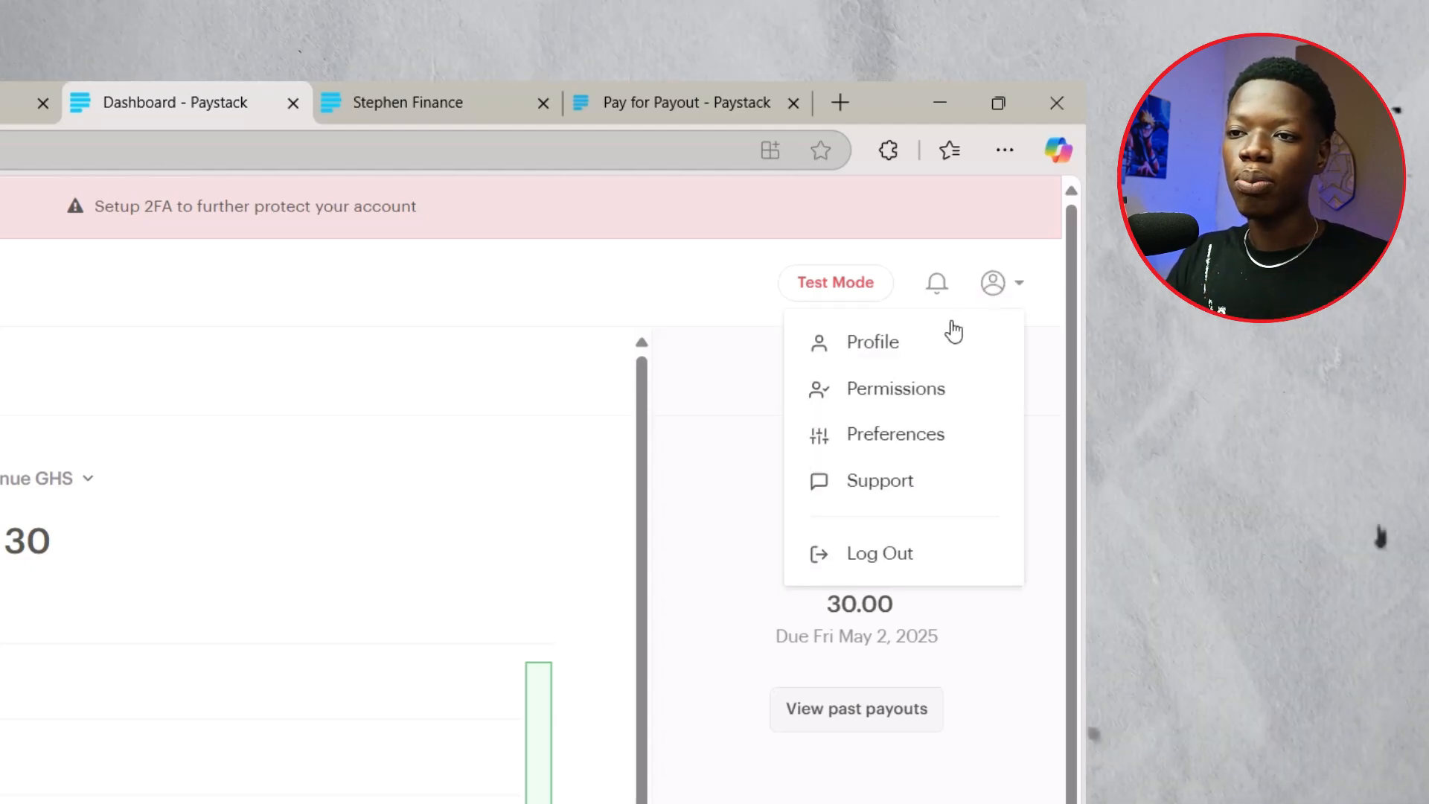
left_click(866, 342)
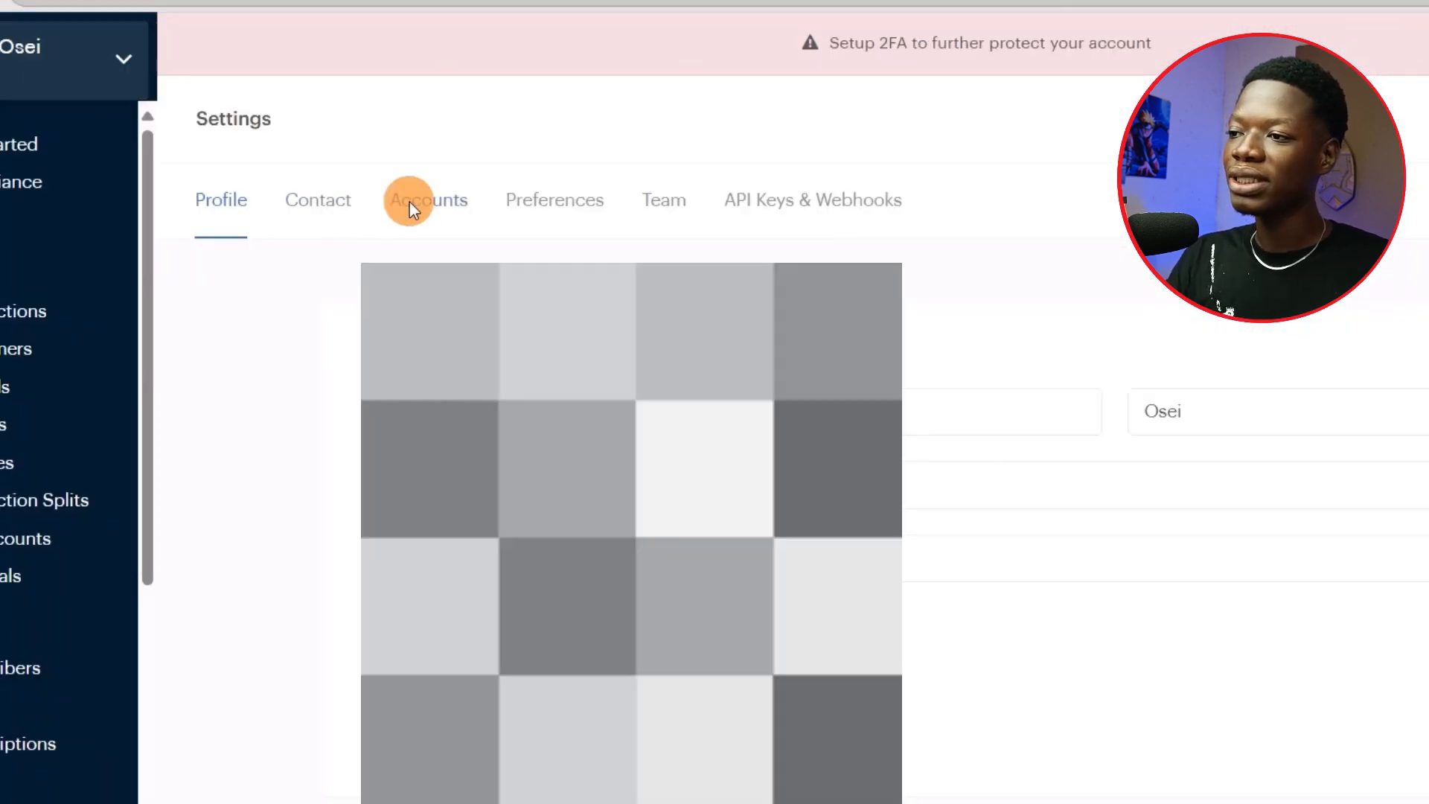
left_click(410, 203)
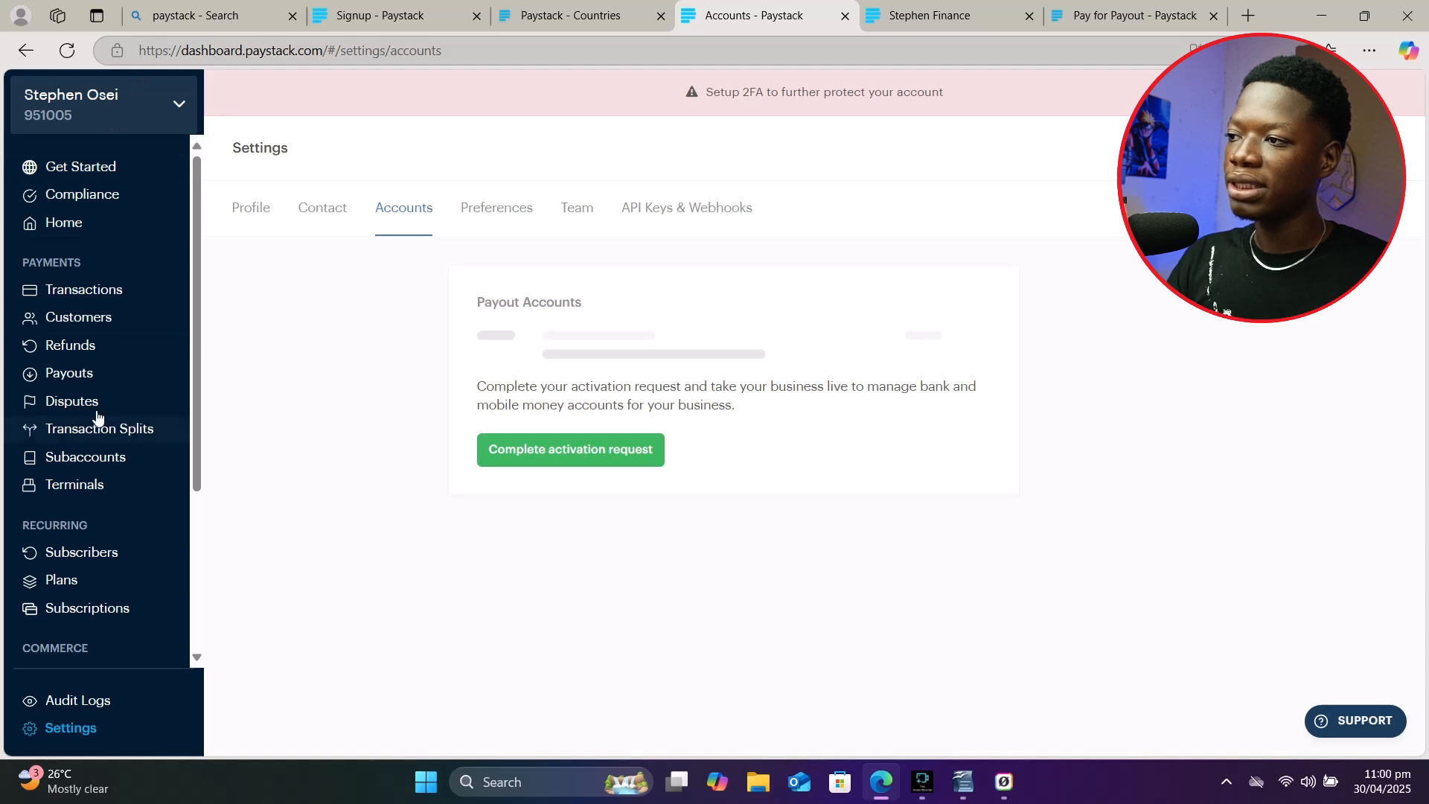
Step: Open the list of storefronts in the dashboard's Commerce section and look over the other Commerce entries
scroll(102, 449, "down", 3)
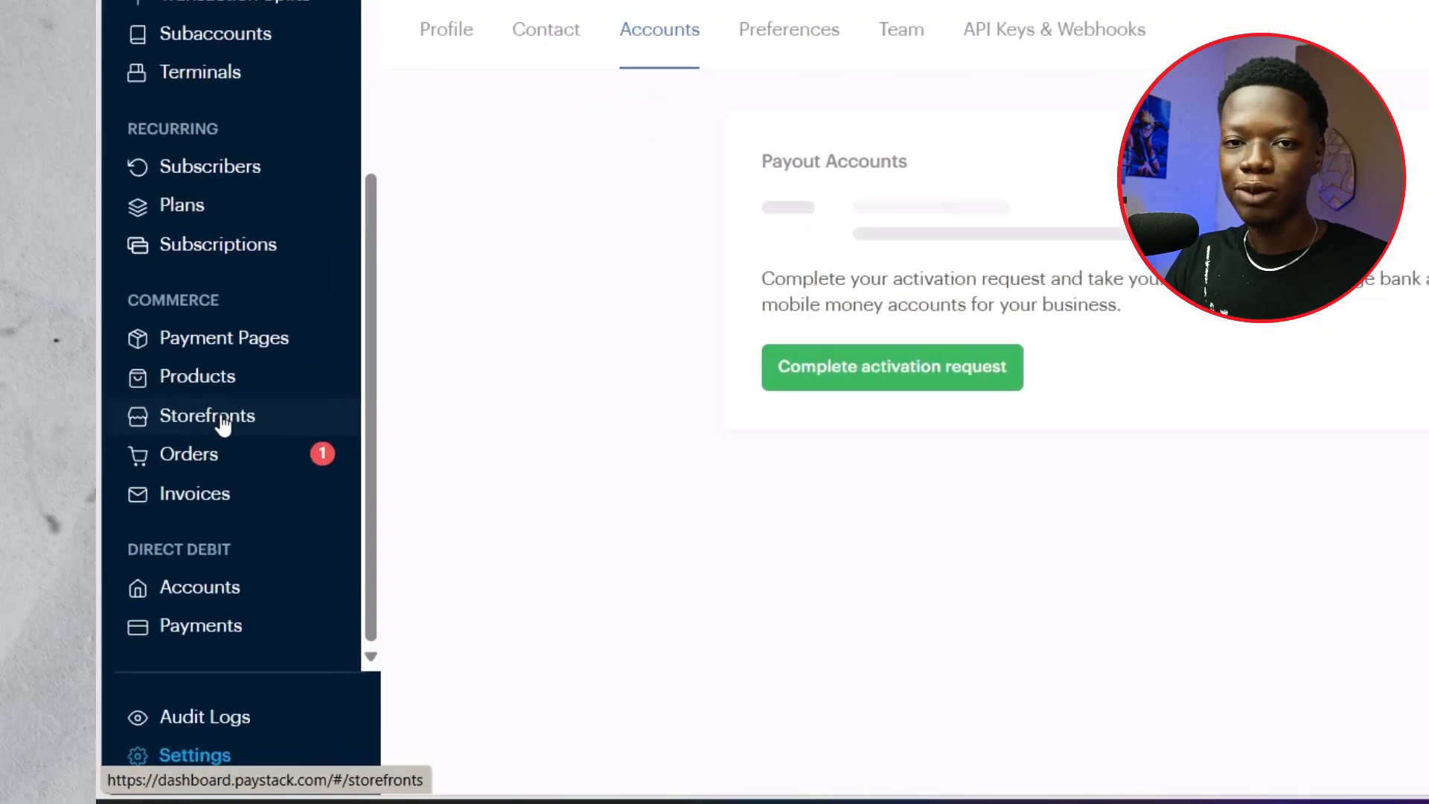
left_click(222, 422)
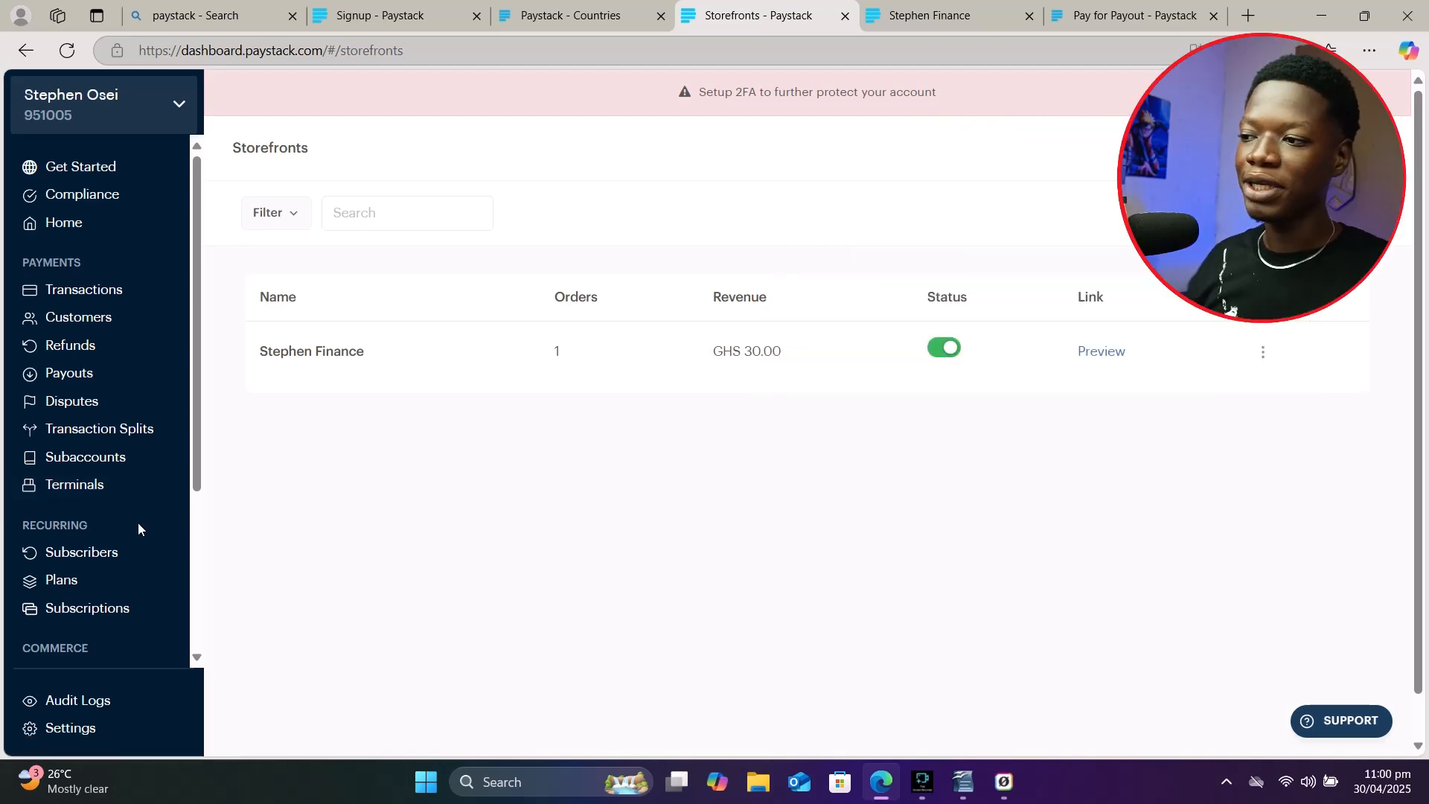
scroll(89, 534, "down", 3)
scroll(90, 533, "down", 1)
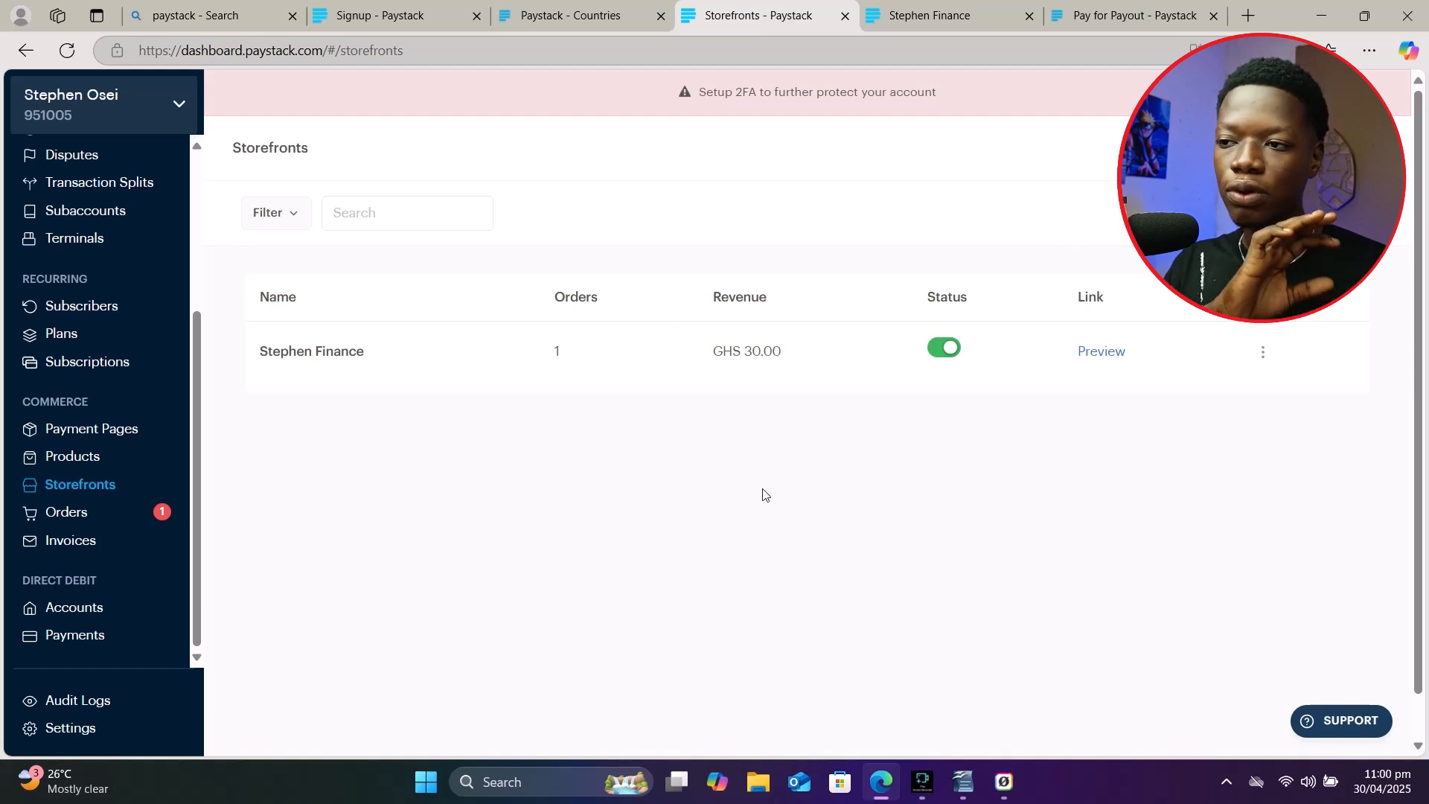
scroll(764, 495, "down", 1)
scroll(847, 703, "up", 1)
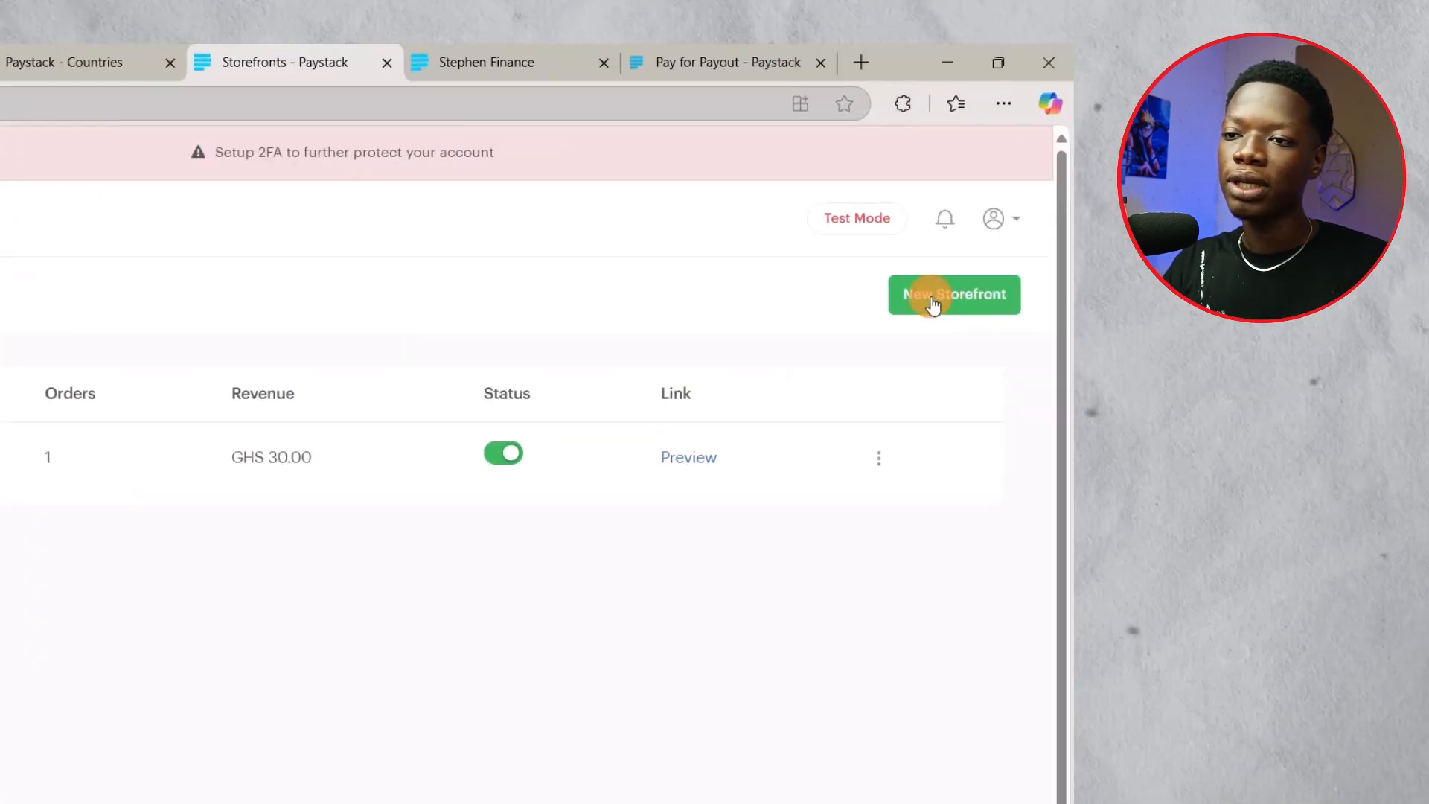
Step: Create a new storefront named "Nice Store" with GHS as the currency and nice-store as its link
left_click(1059, 275)
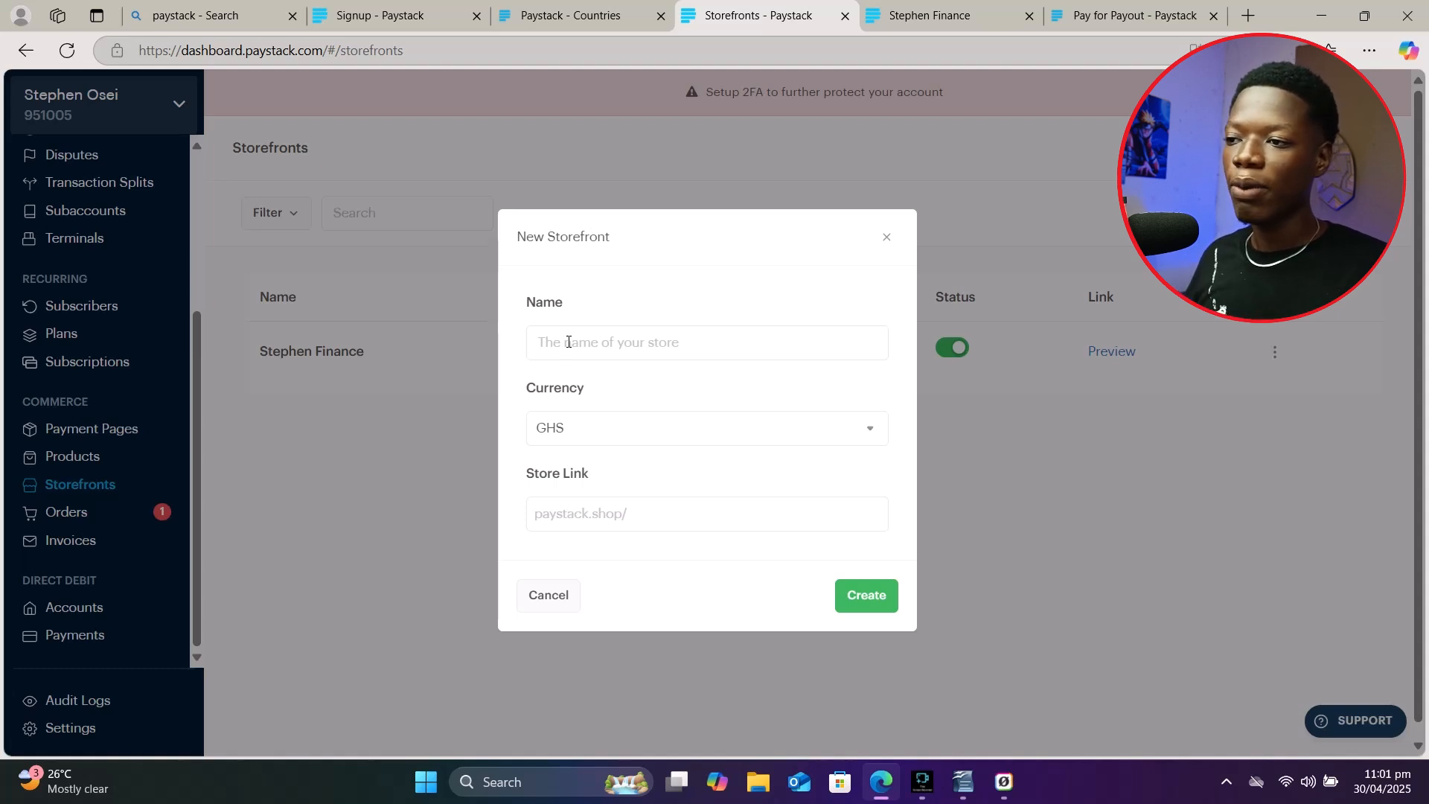
left_click(569, 341)
type("Nice Store")
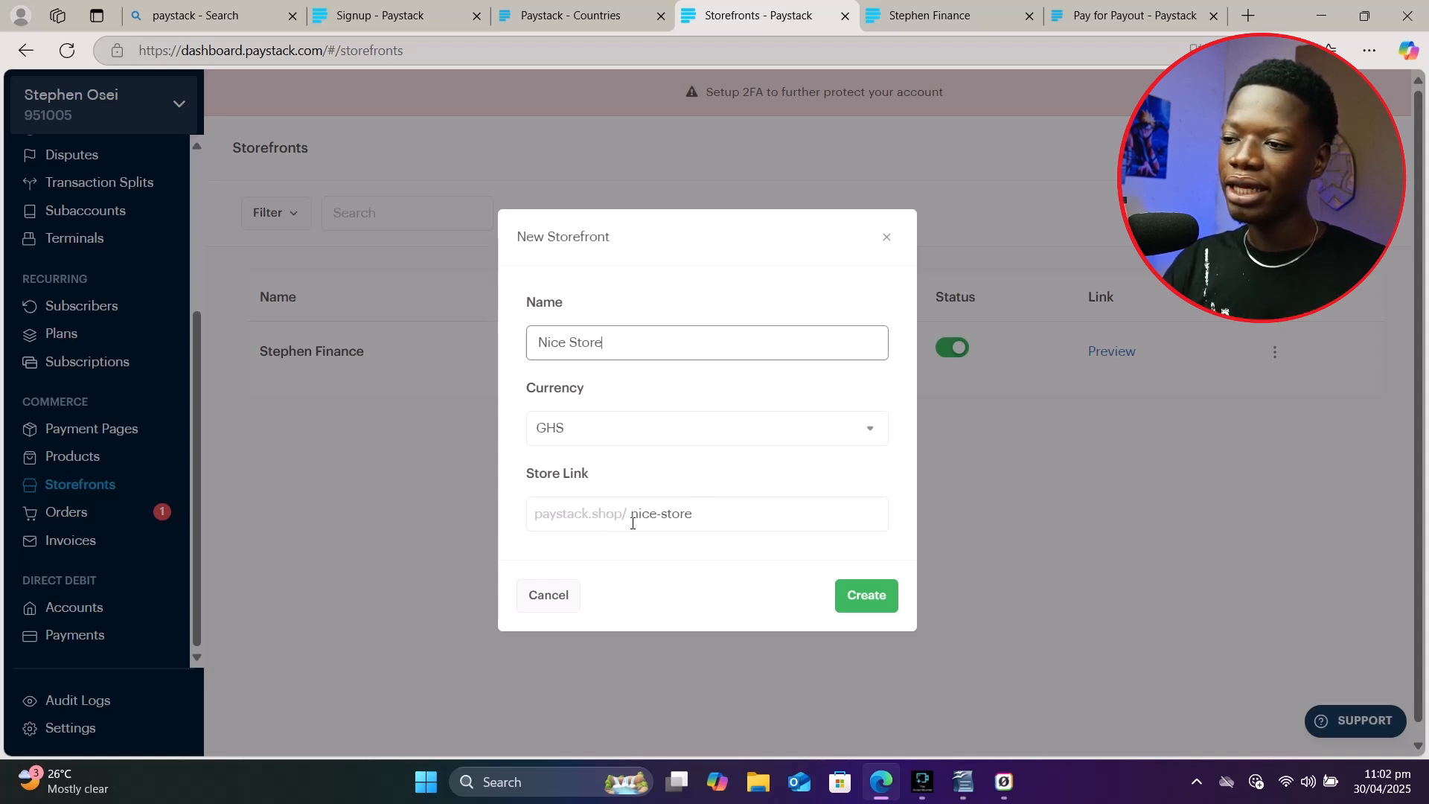
left_click(861, 598)
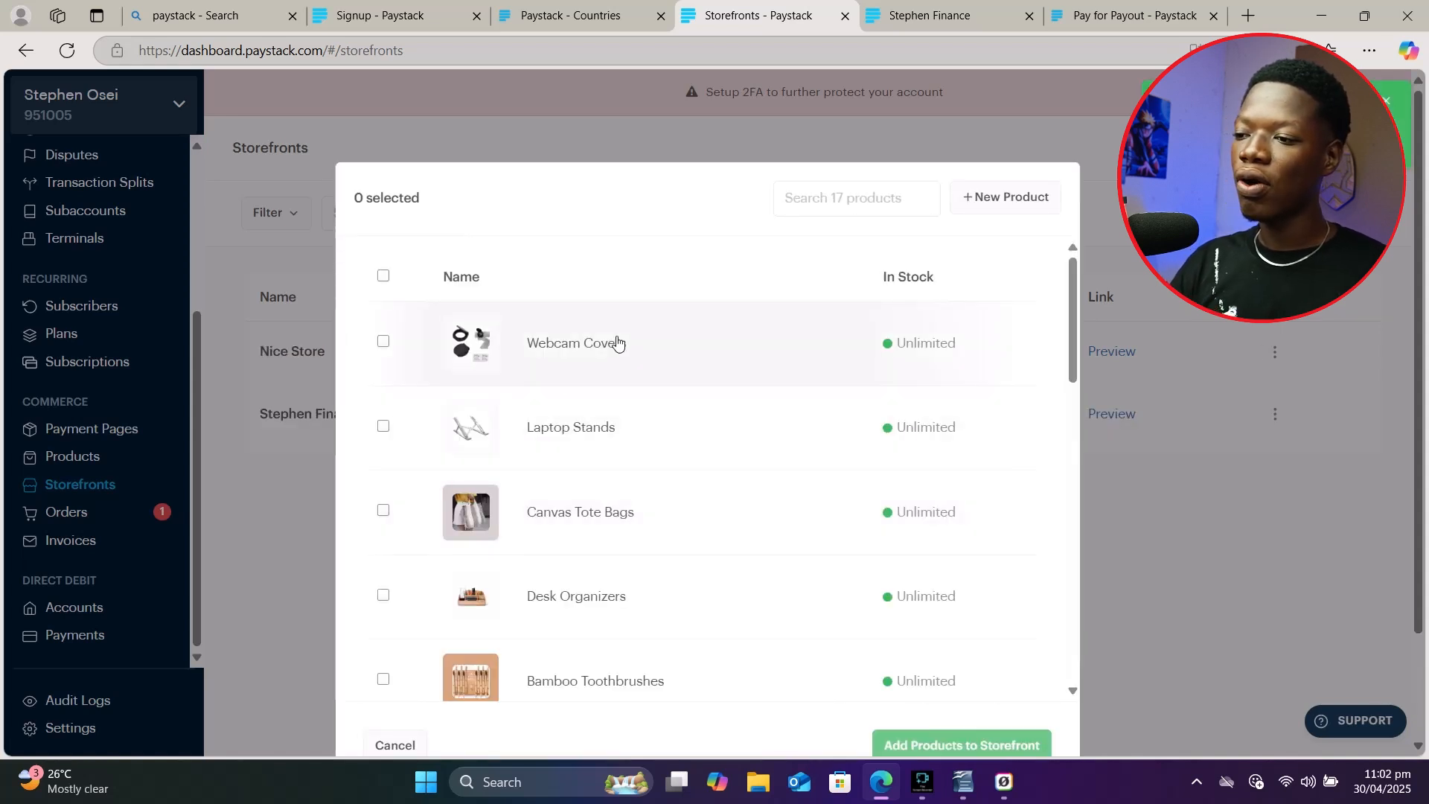
Step: Start a new product named "Wooden Cooking Utensils" with the description "Durable, non-scratch utensils made from sustainable wood for all your cooking needs."
scroll(617, 342, "down", 12)
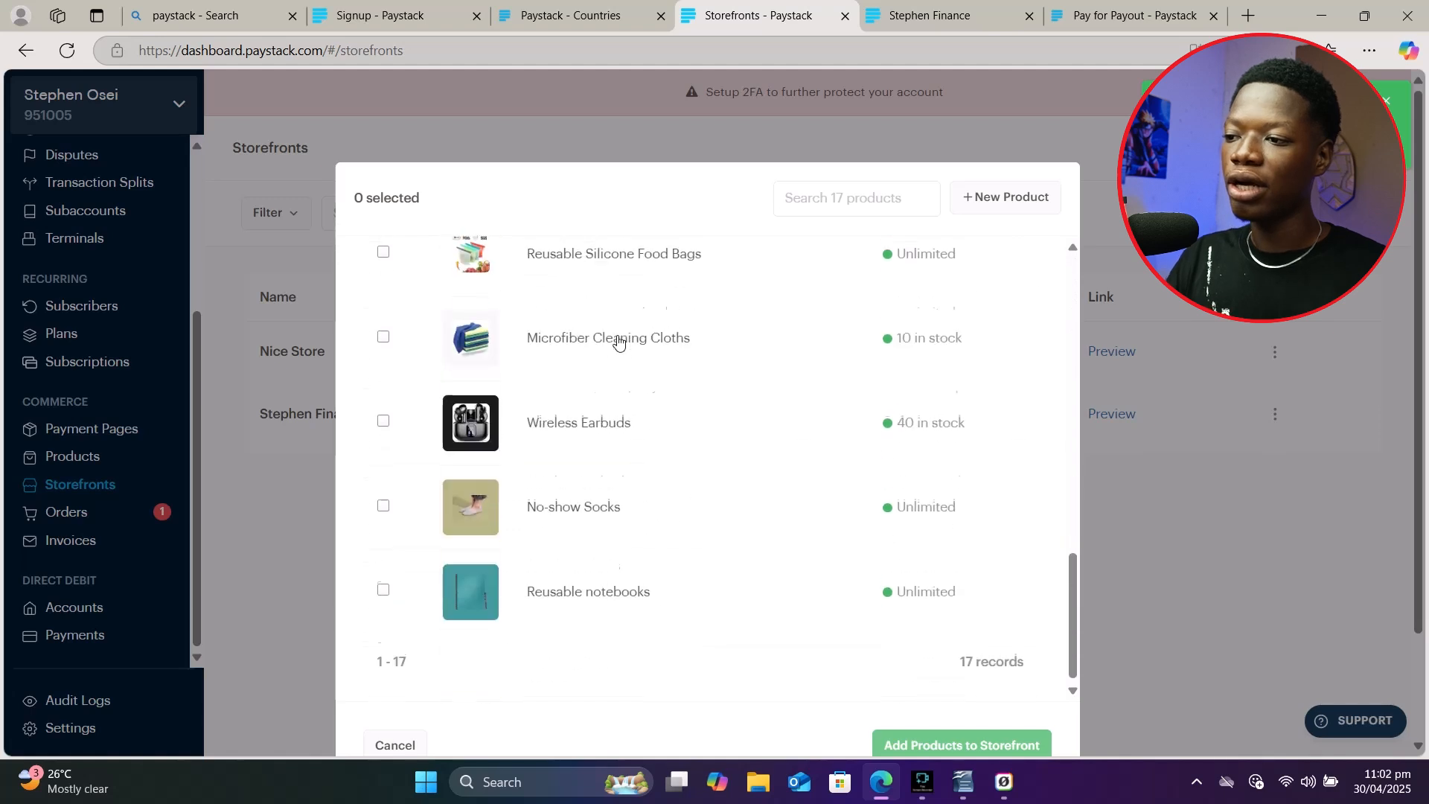
scroll(617, 341, "up", 12)
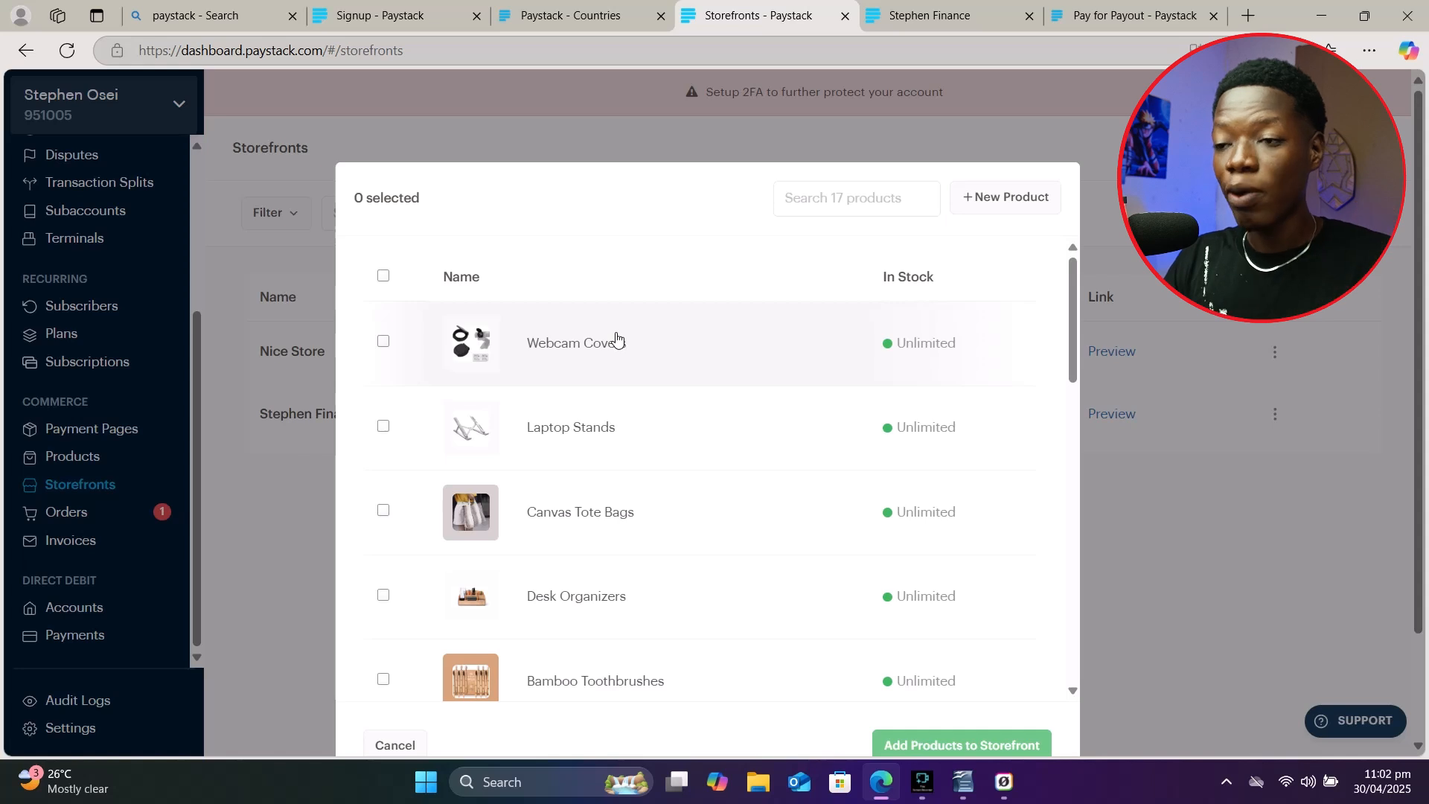
left_click(990, 198)
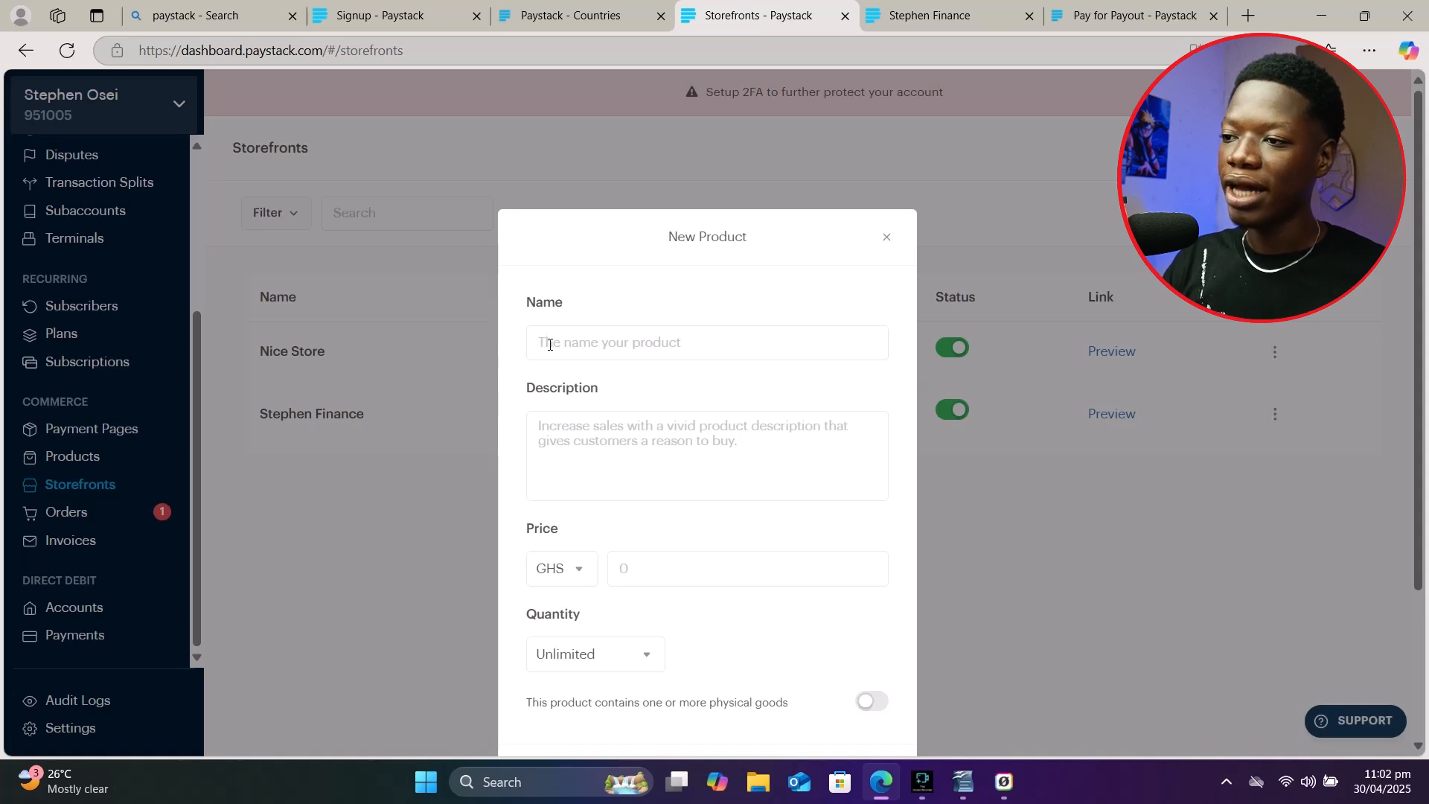
left_click(562, 336)
type("Wooden Cooking Utensils")
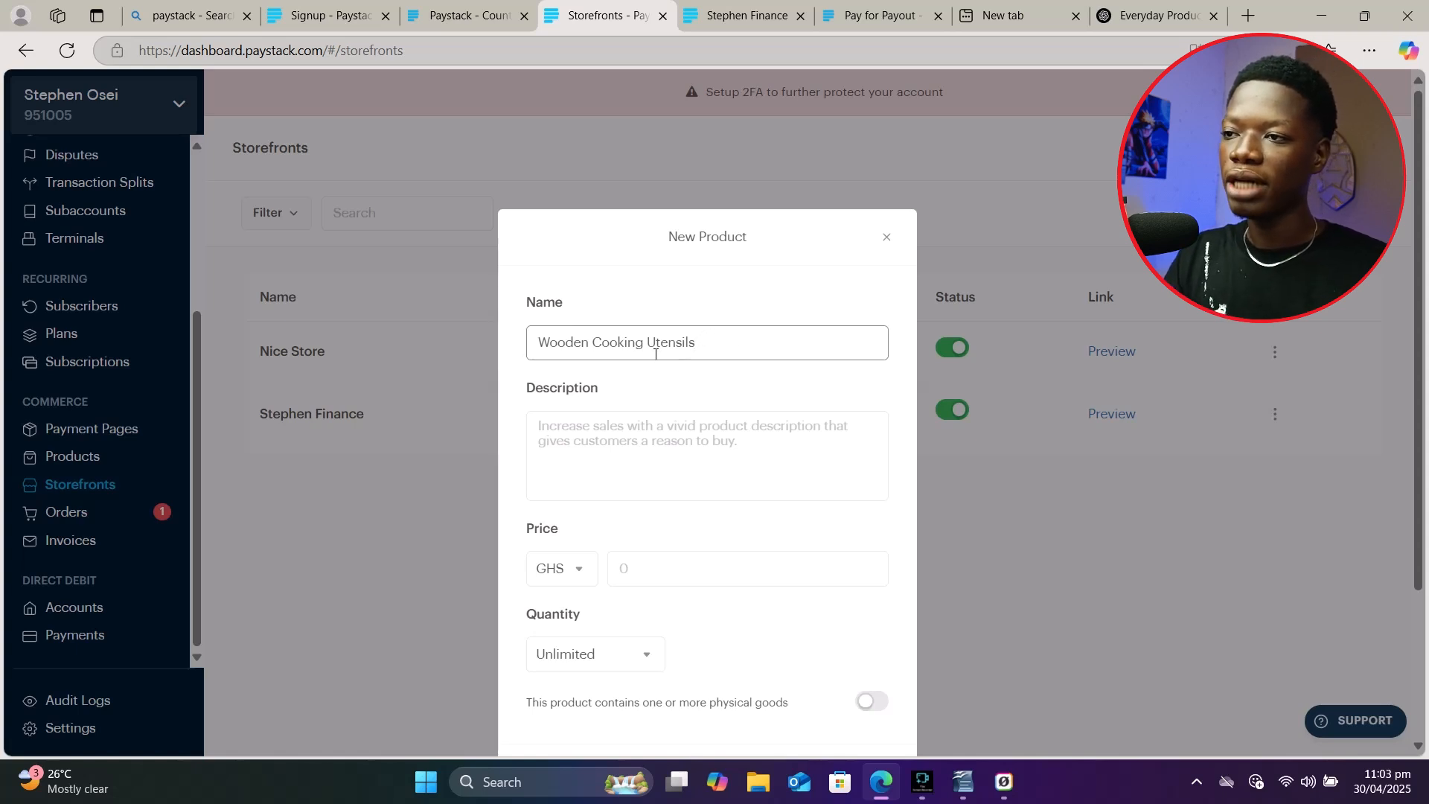
left_click(545, 426)
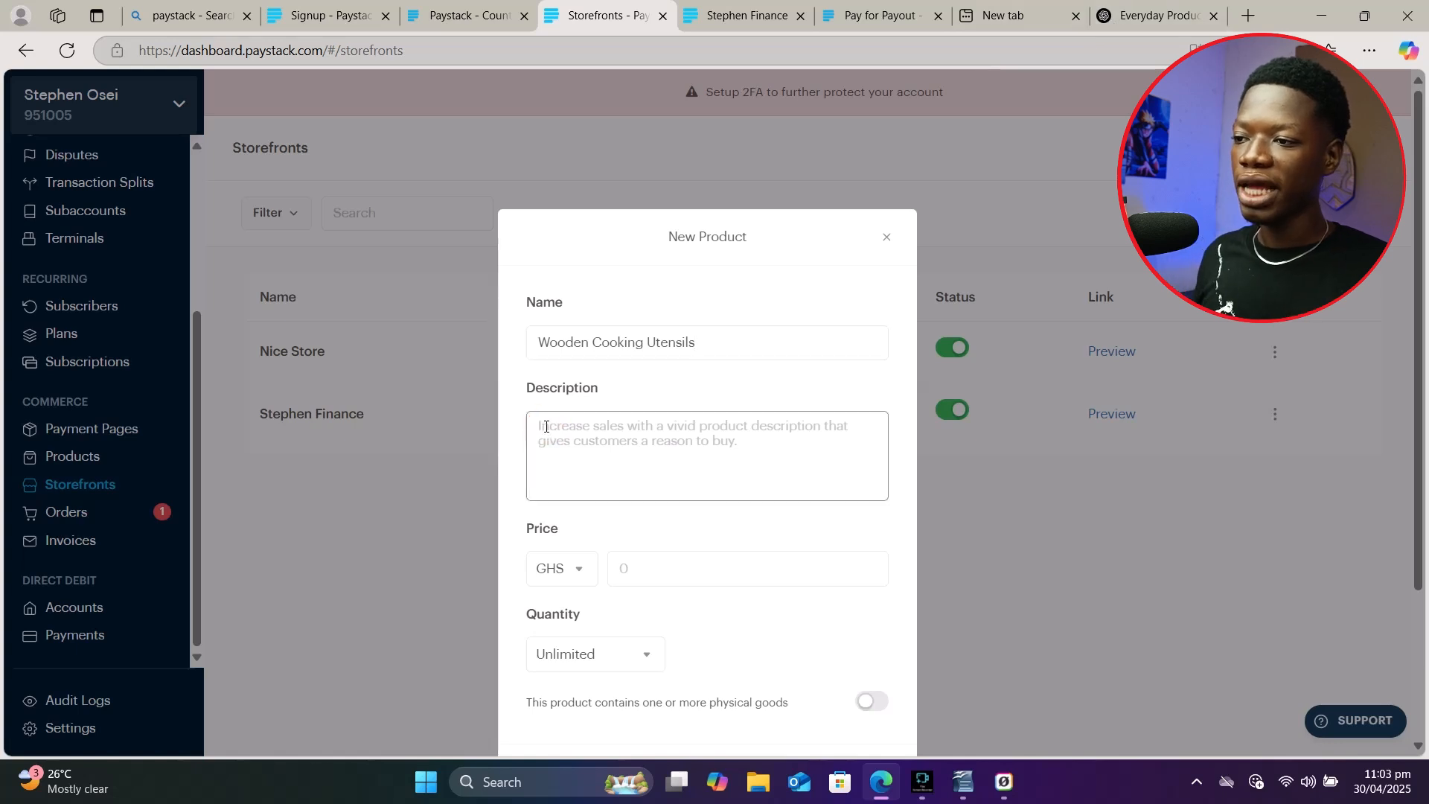
type("Durable, non-scratch utensils made from sustainable wood for all your cooking needs.")
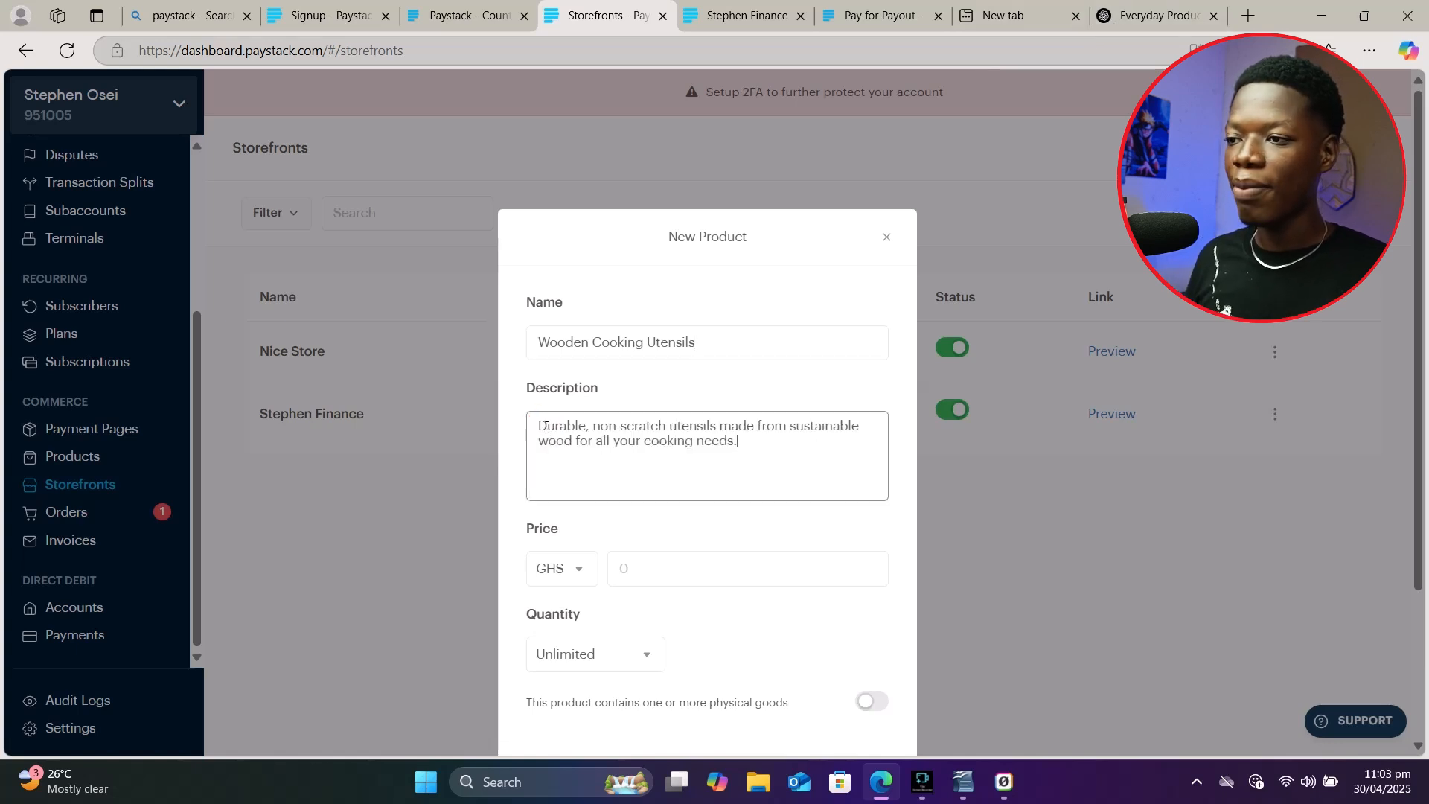
Step: Set the price of the Wooden Cooking Utensils product to GHS 50
scroll(561, 453, "down", 1)
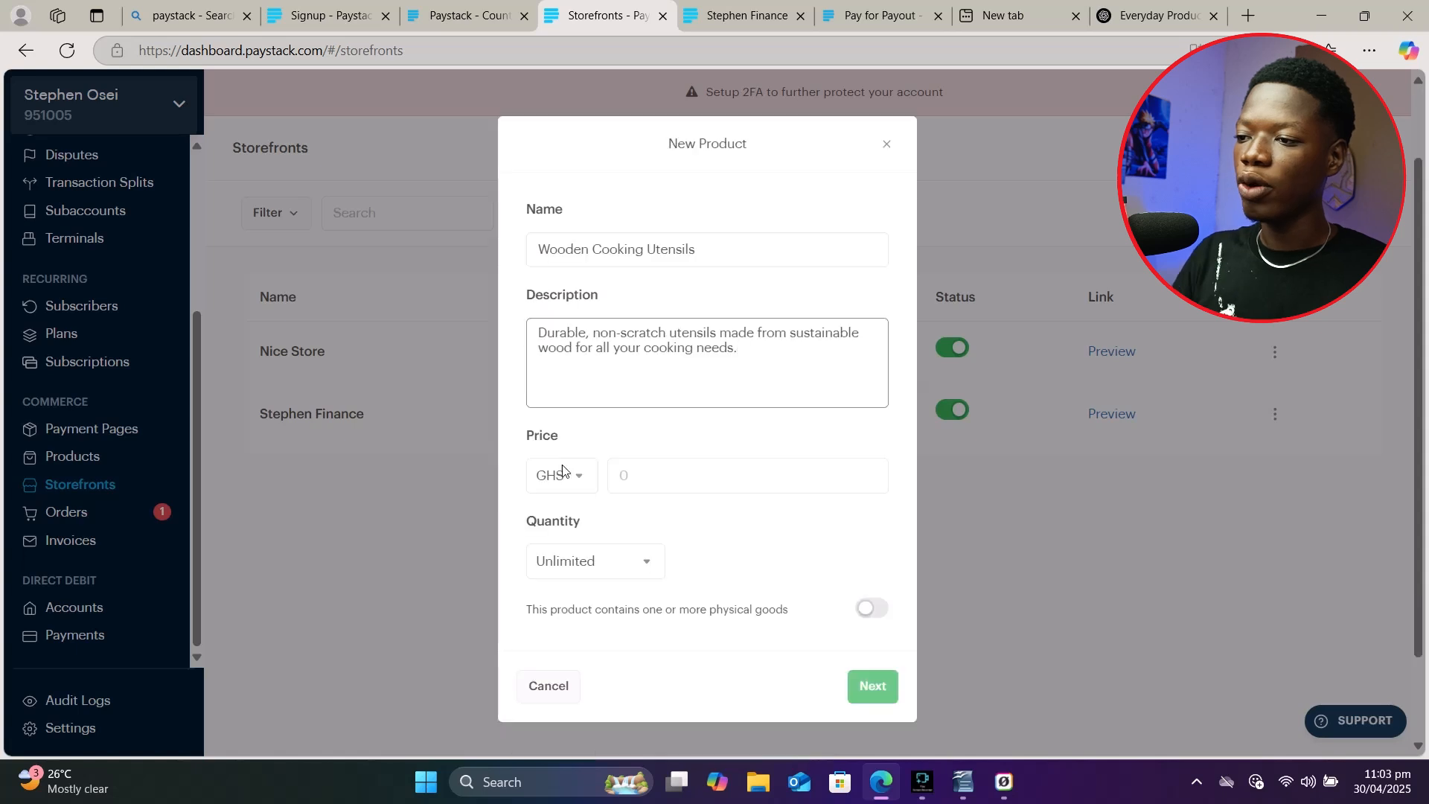
left_click(627, 473)
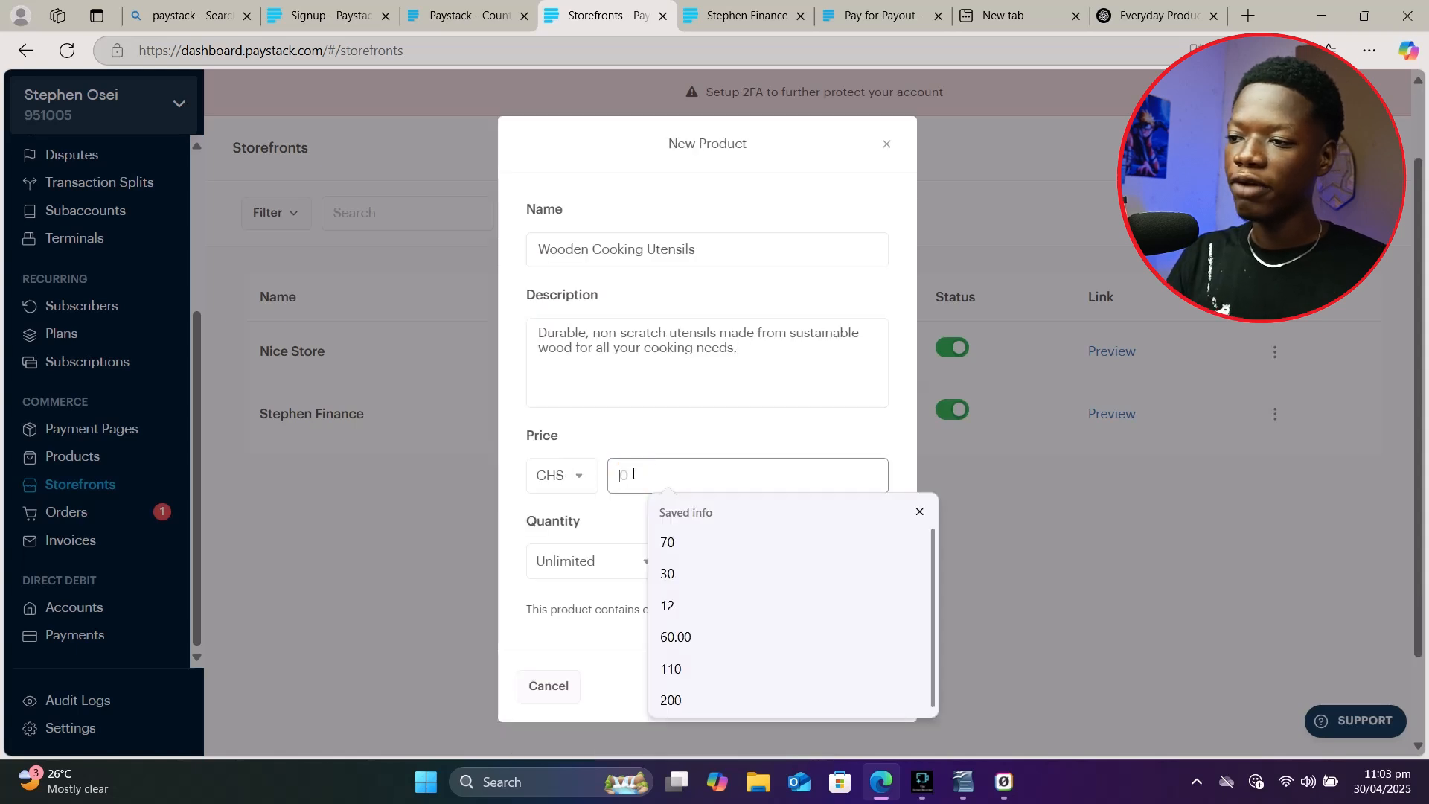
type("50")
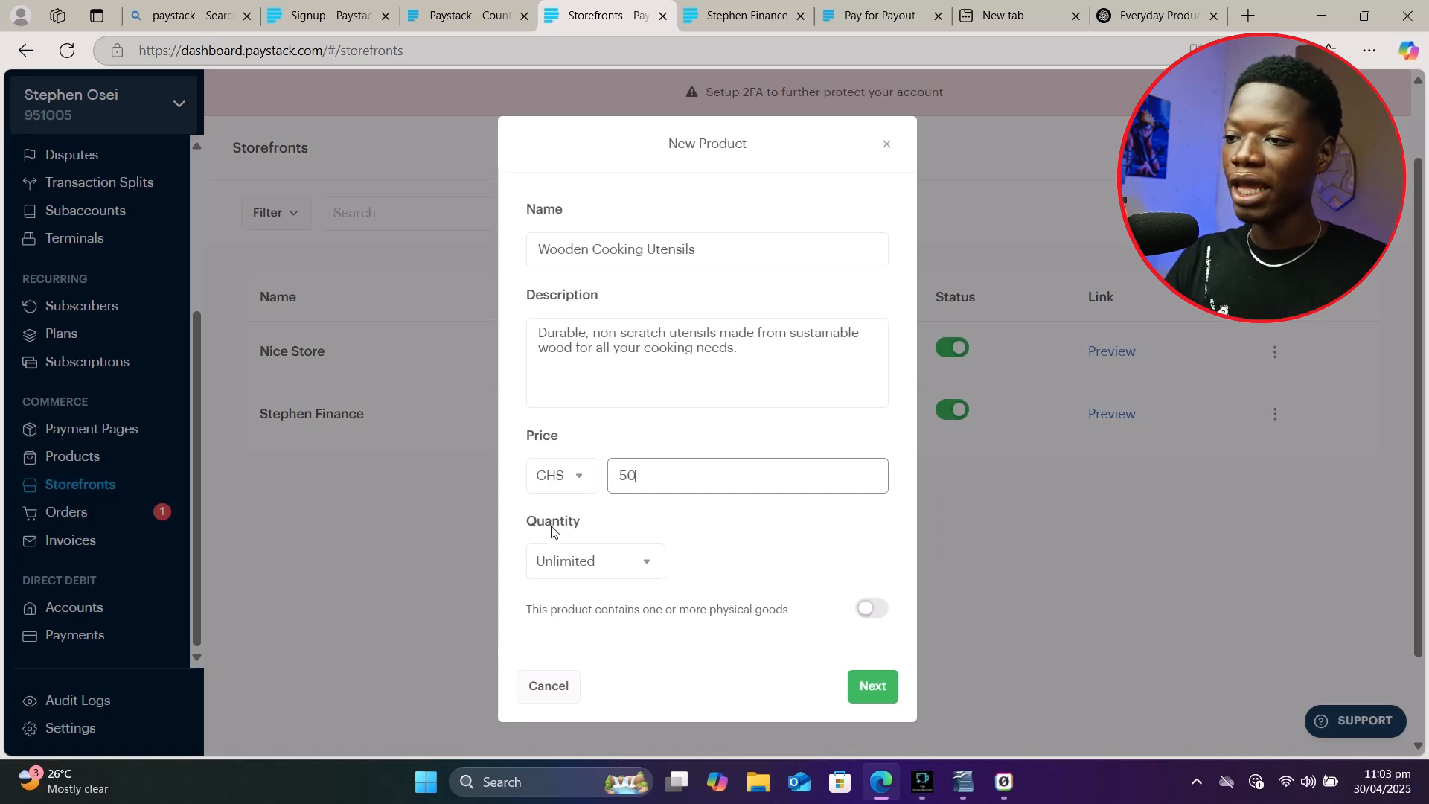
Step: Make the product's quantity Limited with 10 in stock, mark it as containing physical goods, and continue to the media upload
scroll(551, 529, "down", 1)
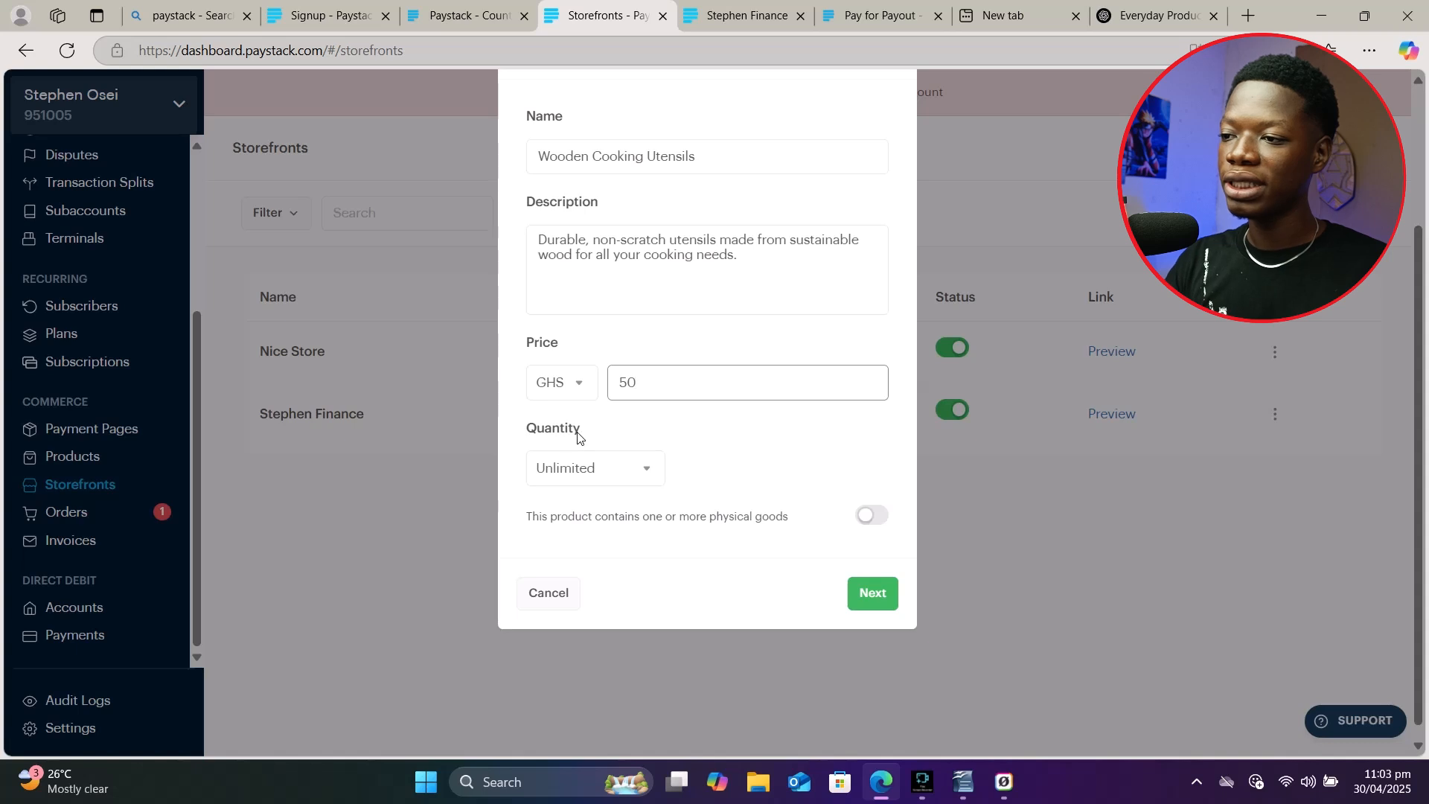
left_click(645, 468)
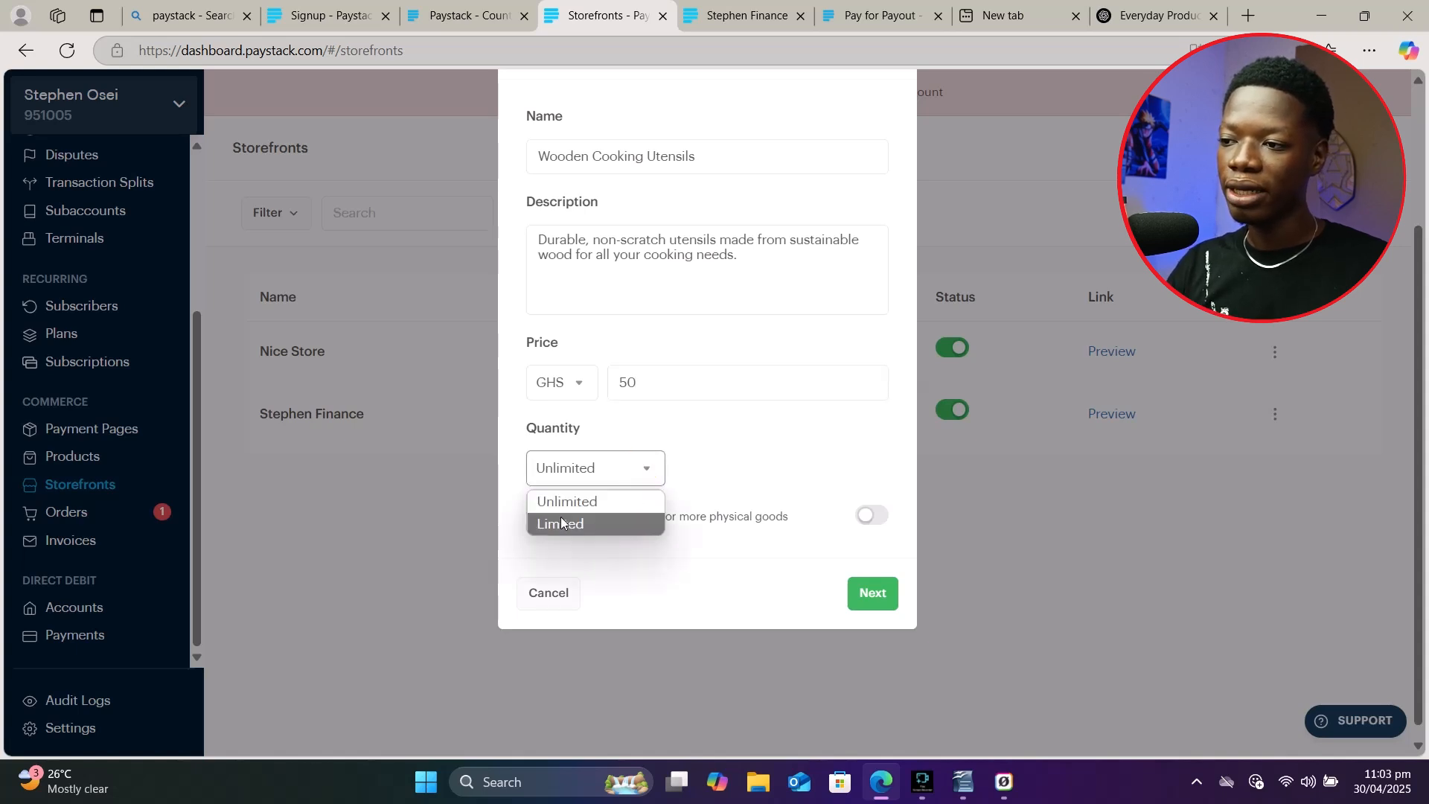
left_click(553, 524)
left_click(674, 468)
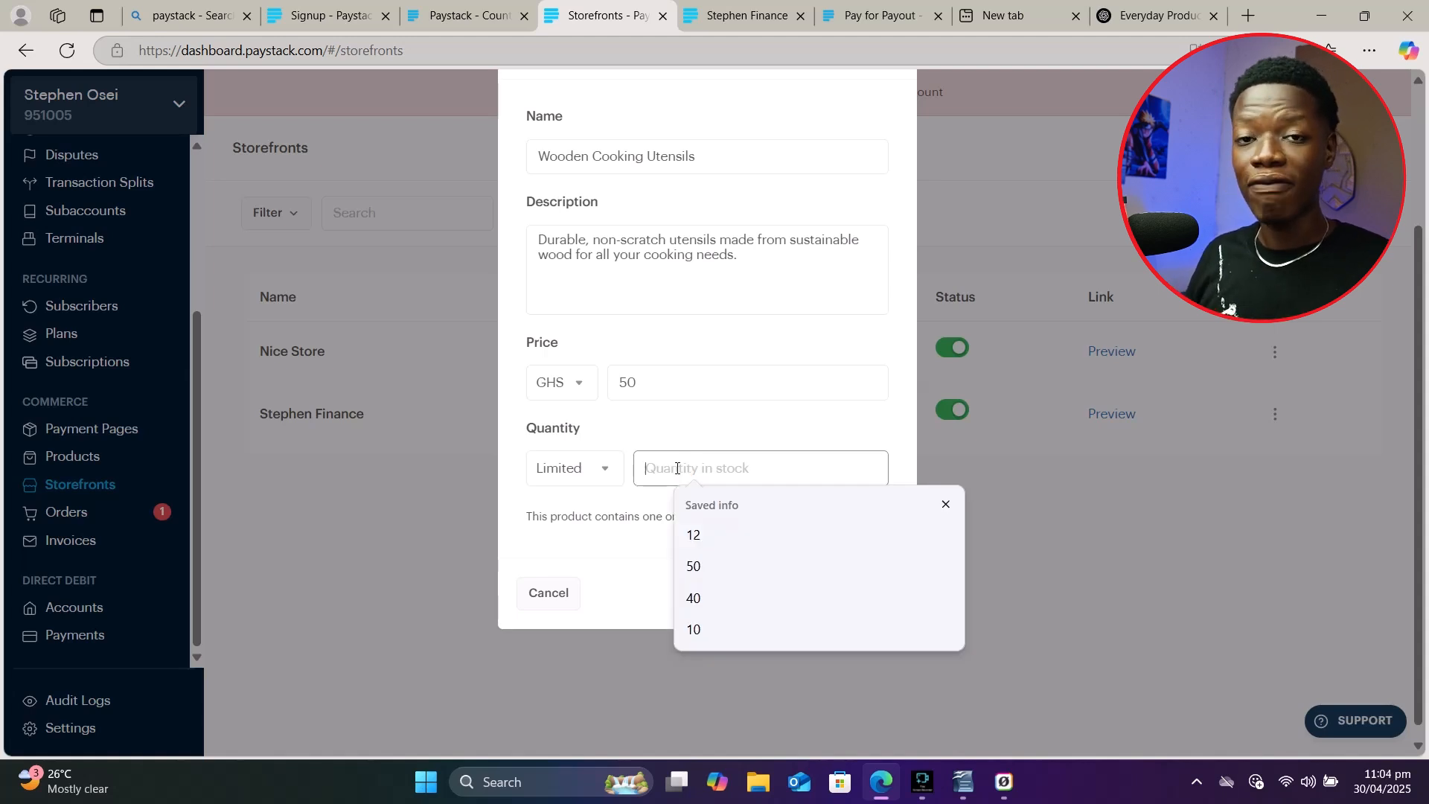
type("10")
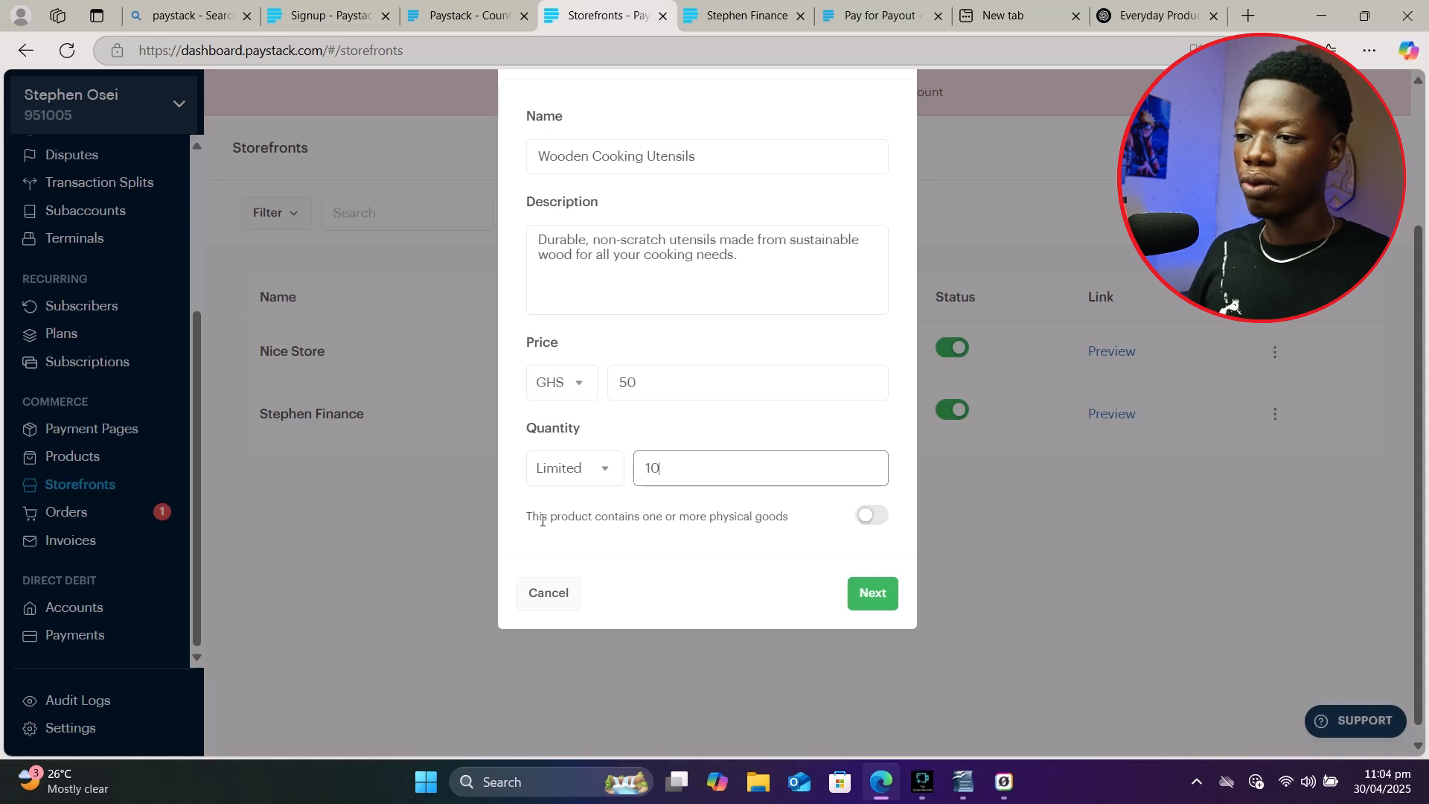
left_click(870, 517)
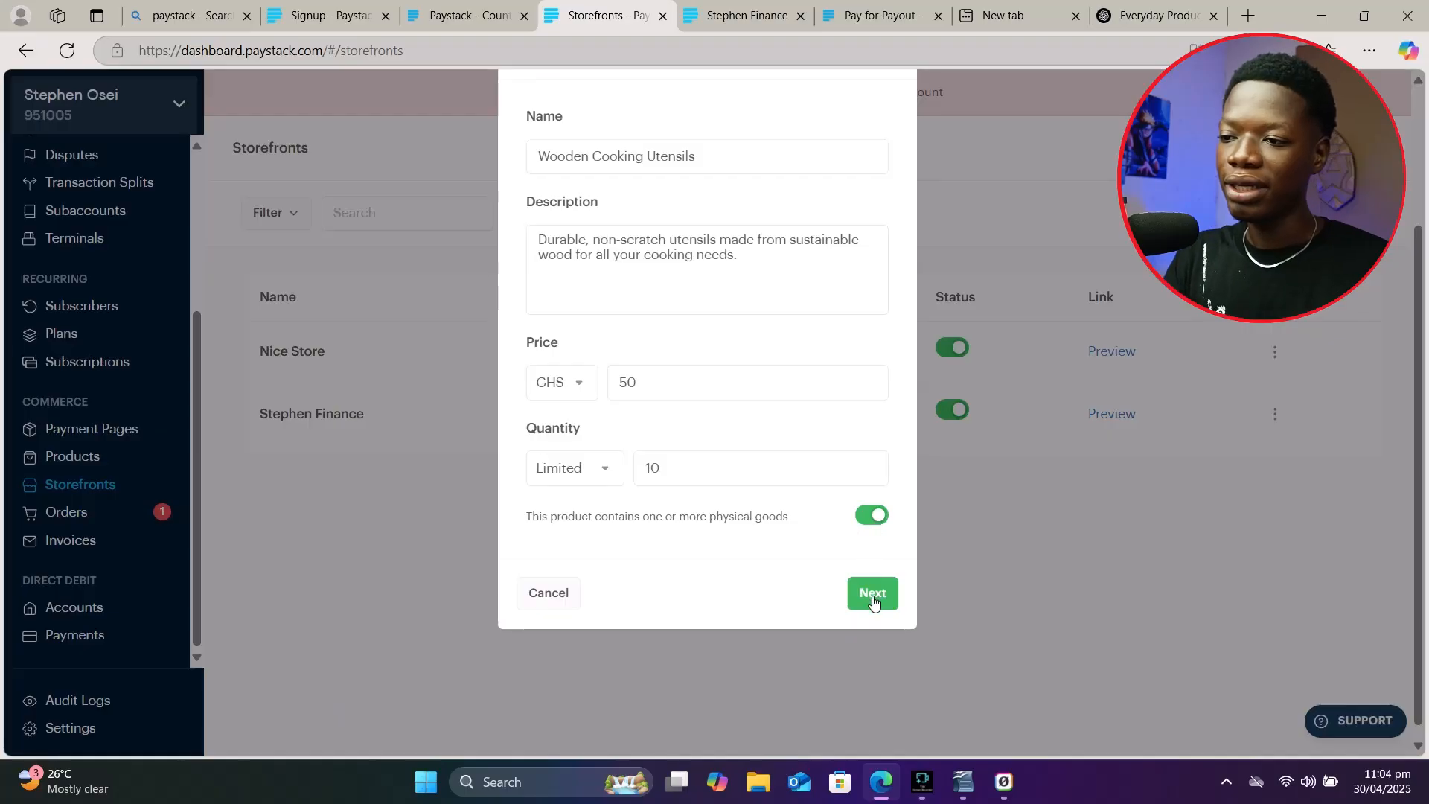
left_click(872, 594)
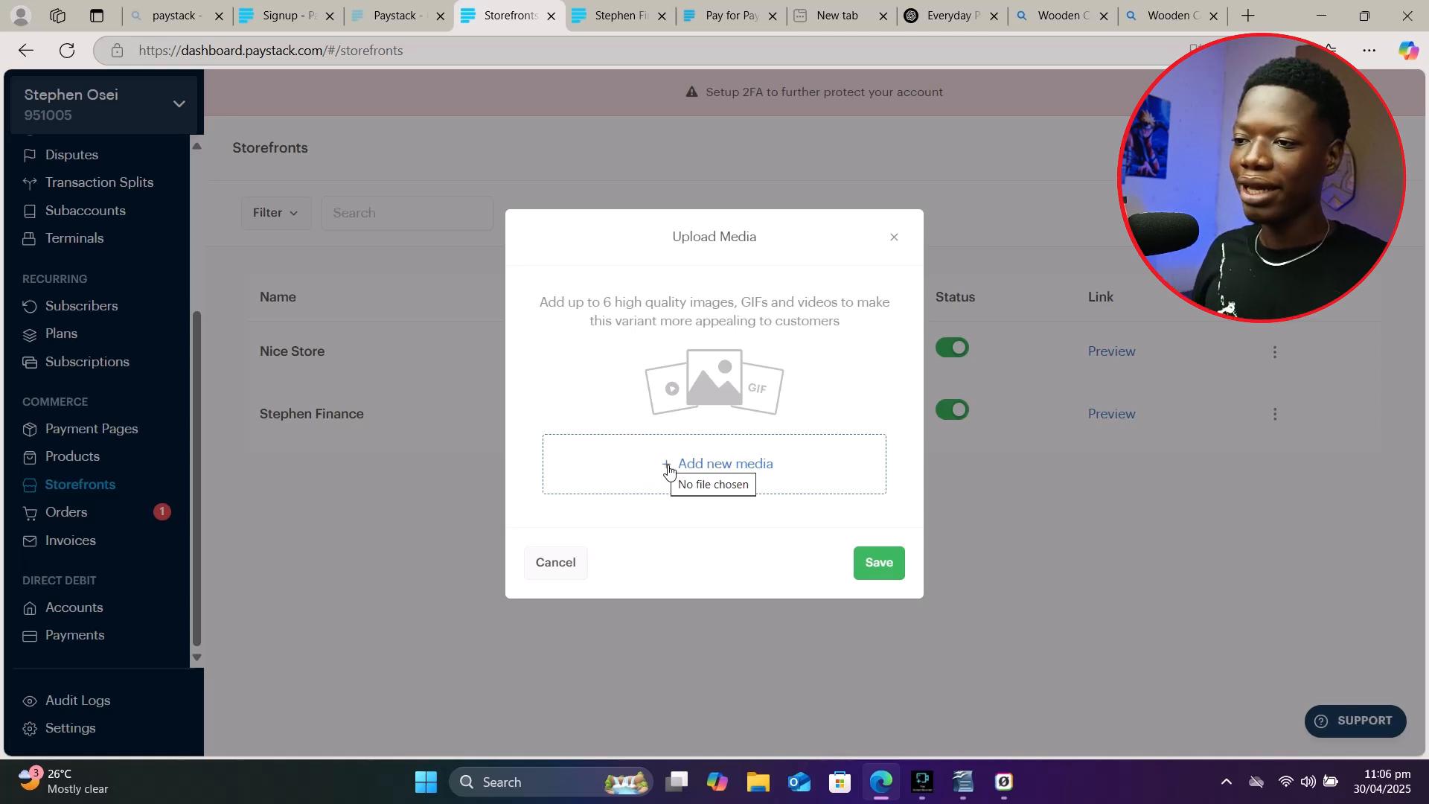
Step: Upload four photos of wooden utensils to the product, including OIP (18).jpeg, OIP (19).jpeg and 91+RTbXu9fL.jpg
left_click(666, 468)
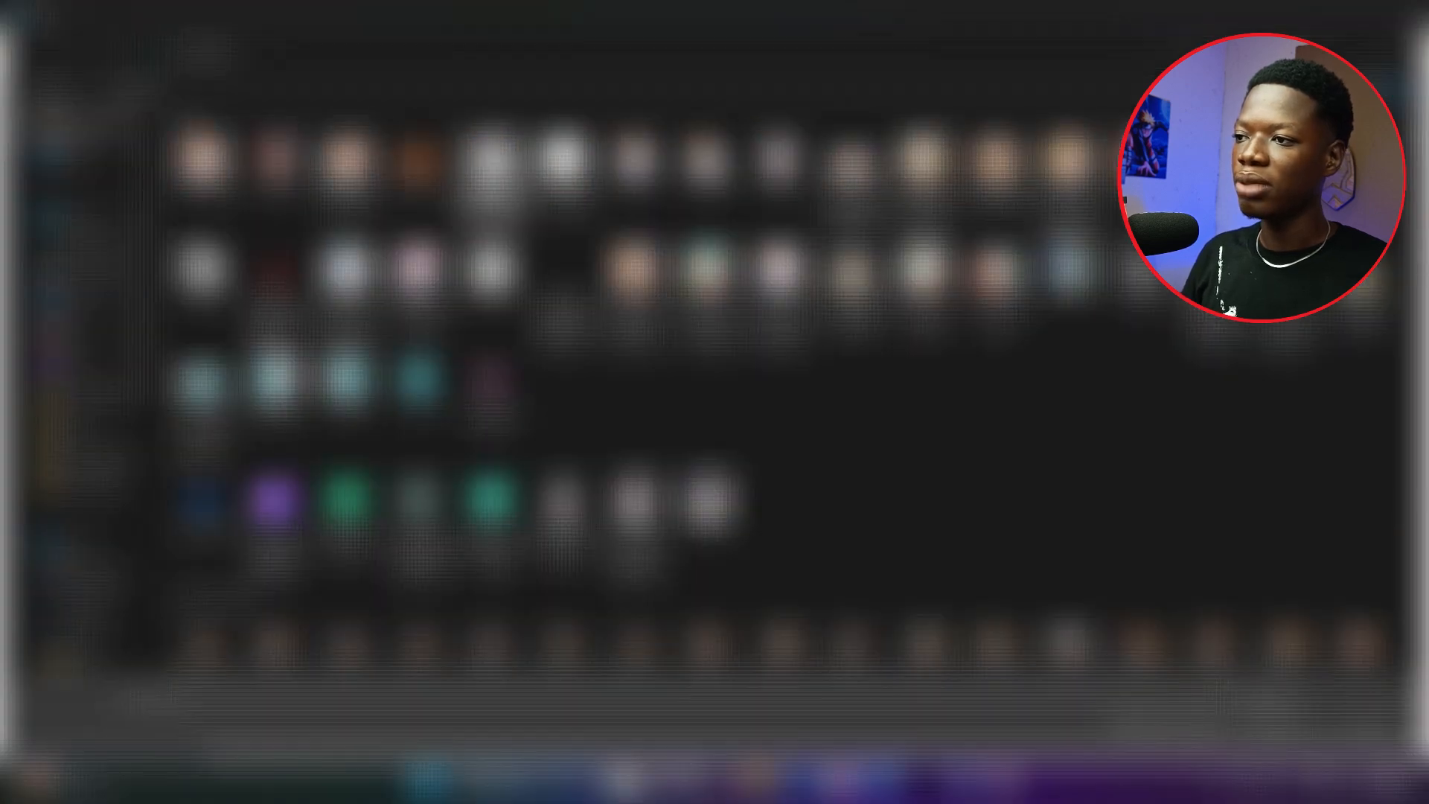
double_click(420, 162)
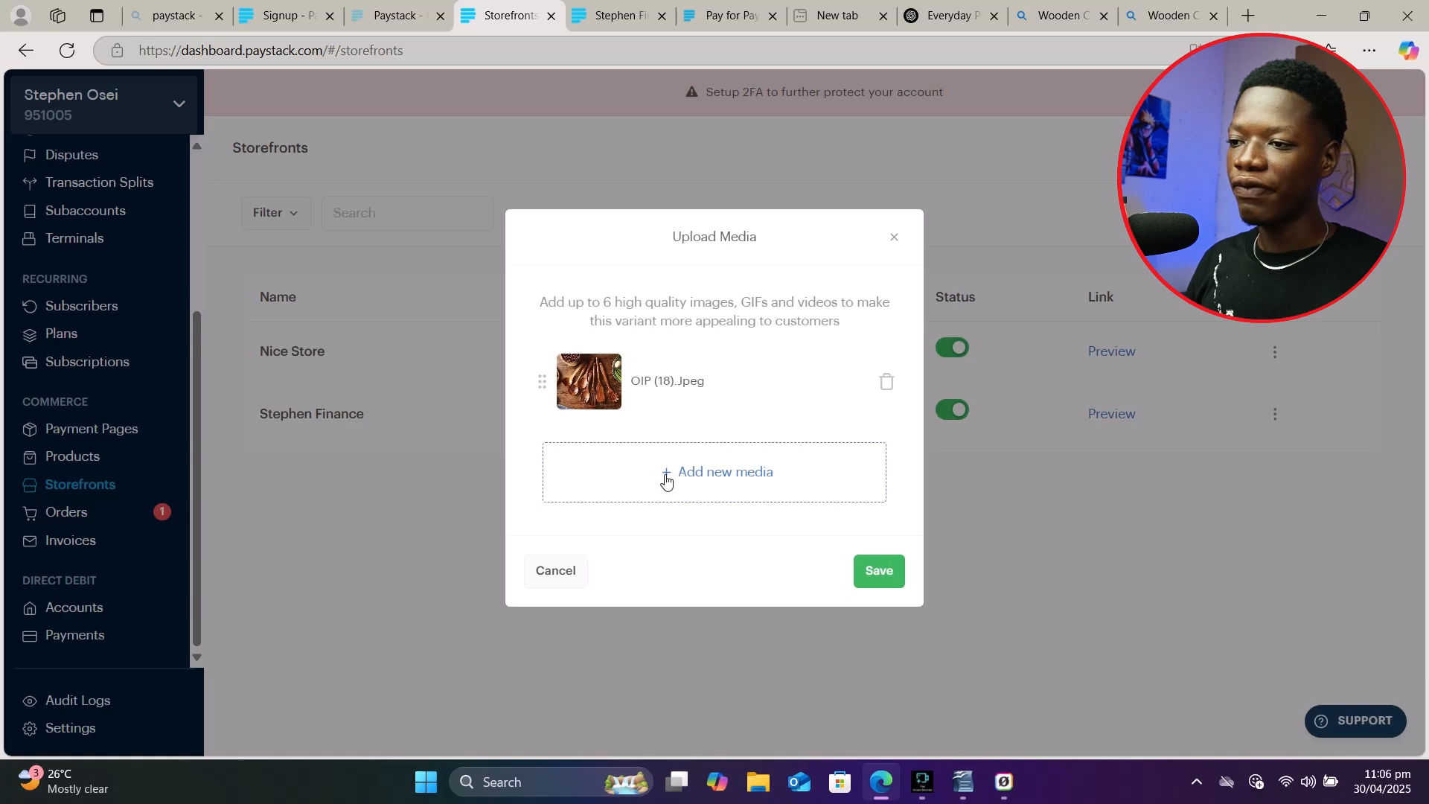
left_click(665, 474)
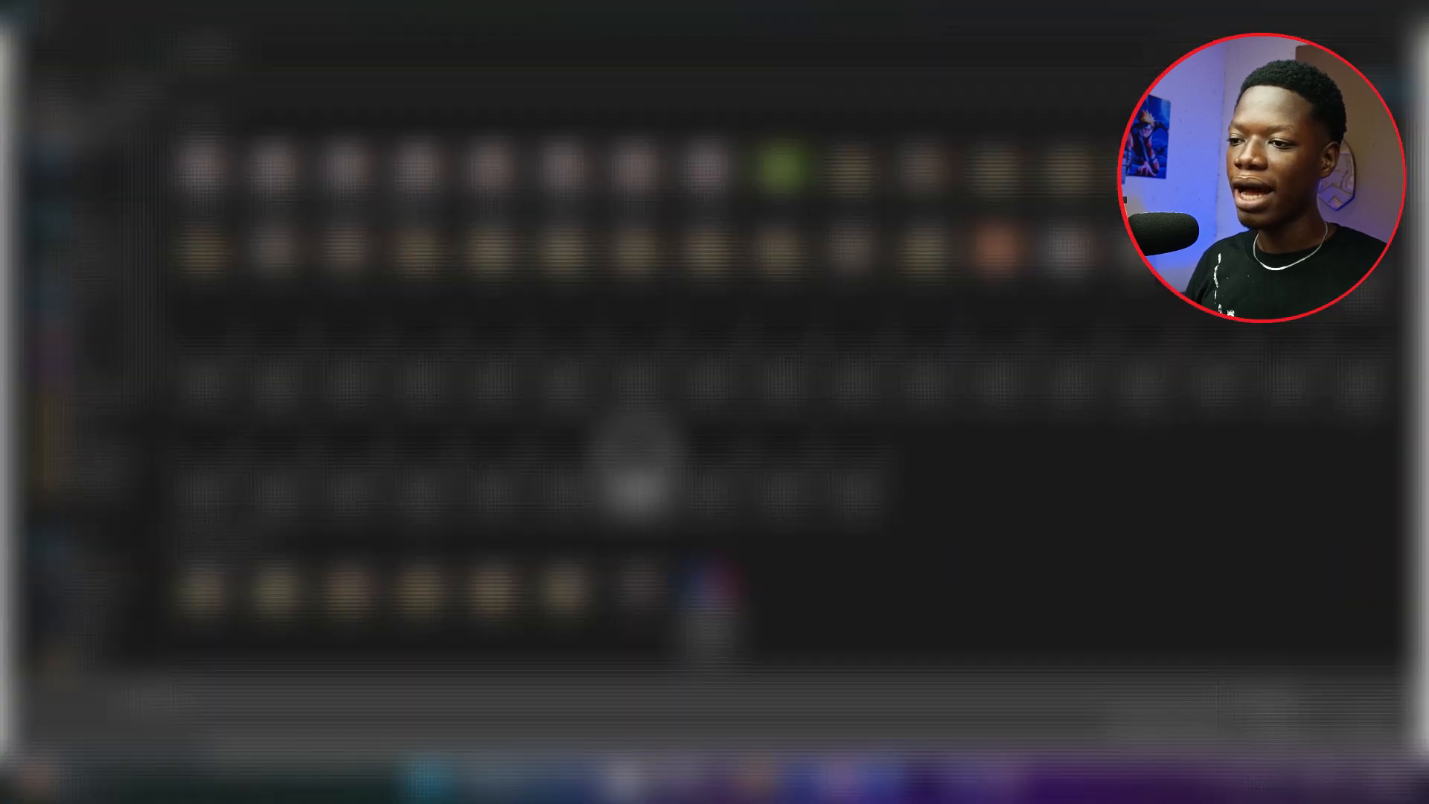
scroll(662, 474, "down", 5)
double_click(344, 165)
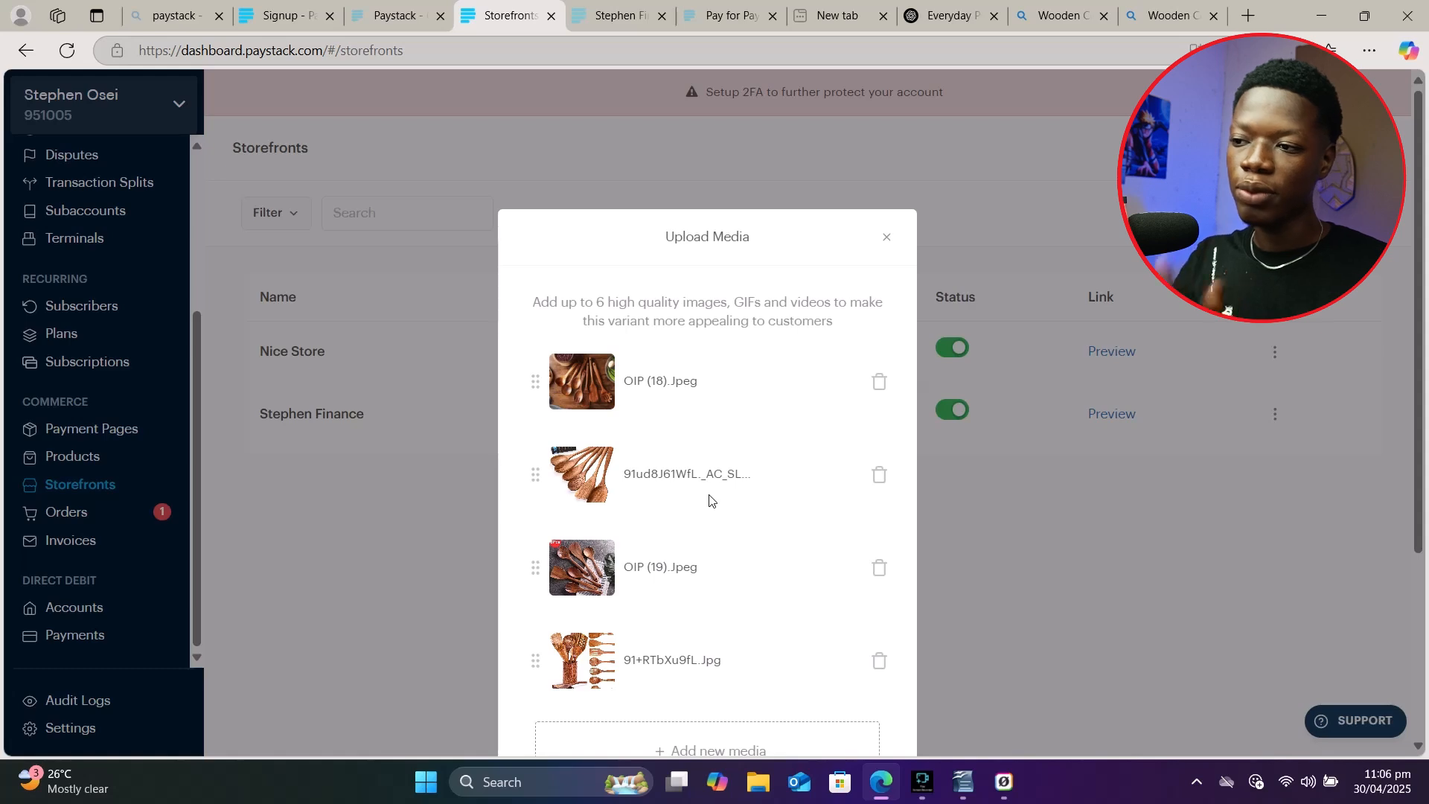
Step: Look over the uploaded photos and try moving the second one to another place in the order
scroll(708, 500, "down", 4)
scroll(709, 497, "up", 1)
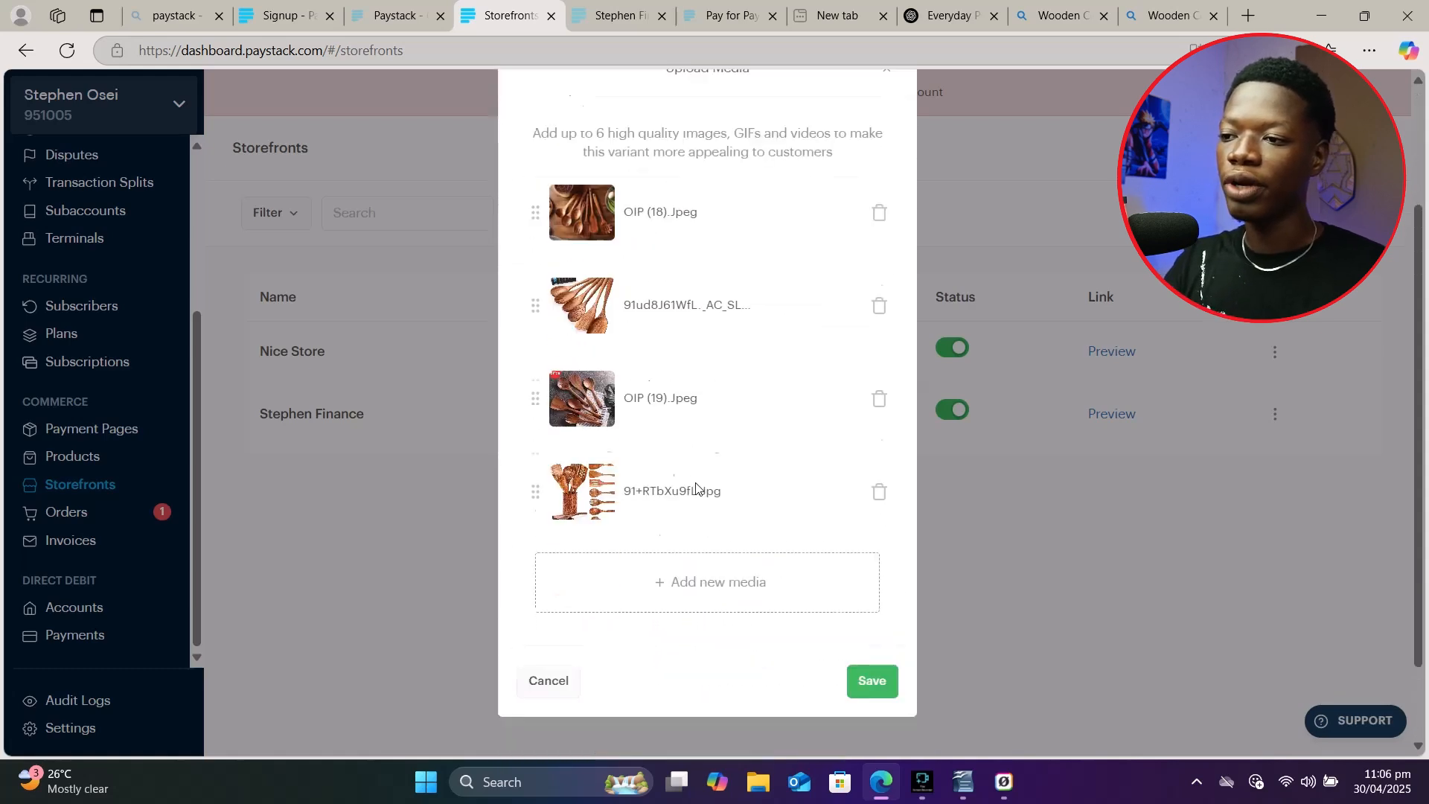
scroll(771, 501, "up", 3)
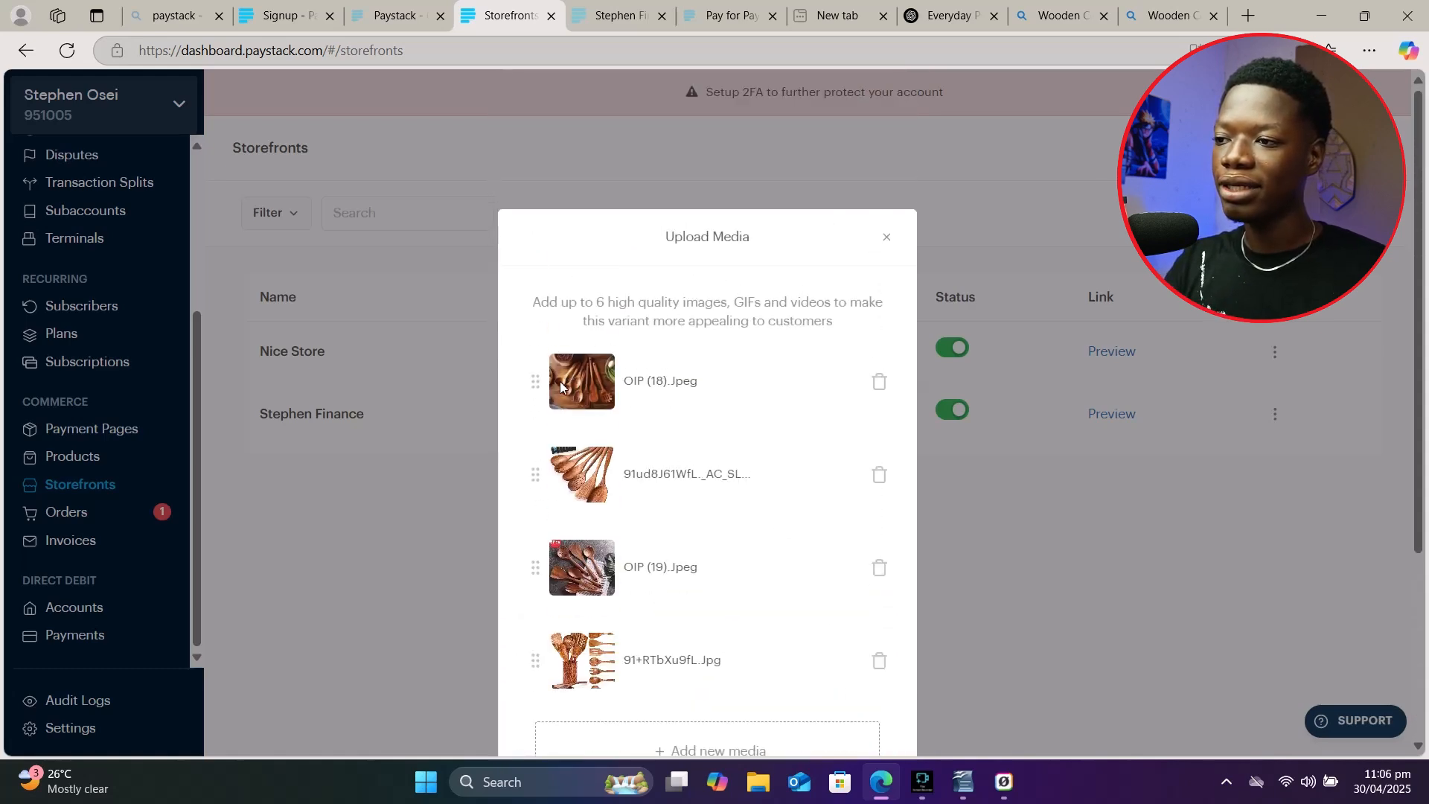
left_click_drag(536, 480, 524, 526)
left_click_drag(539, 473, 571, 463)
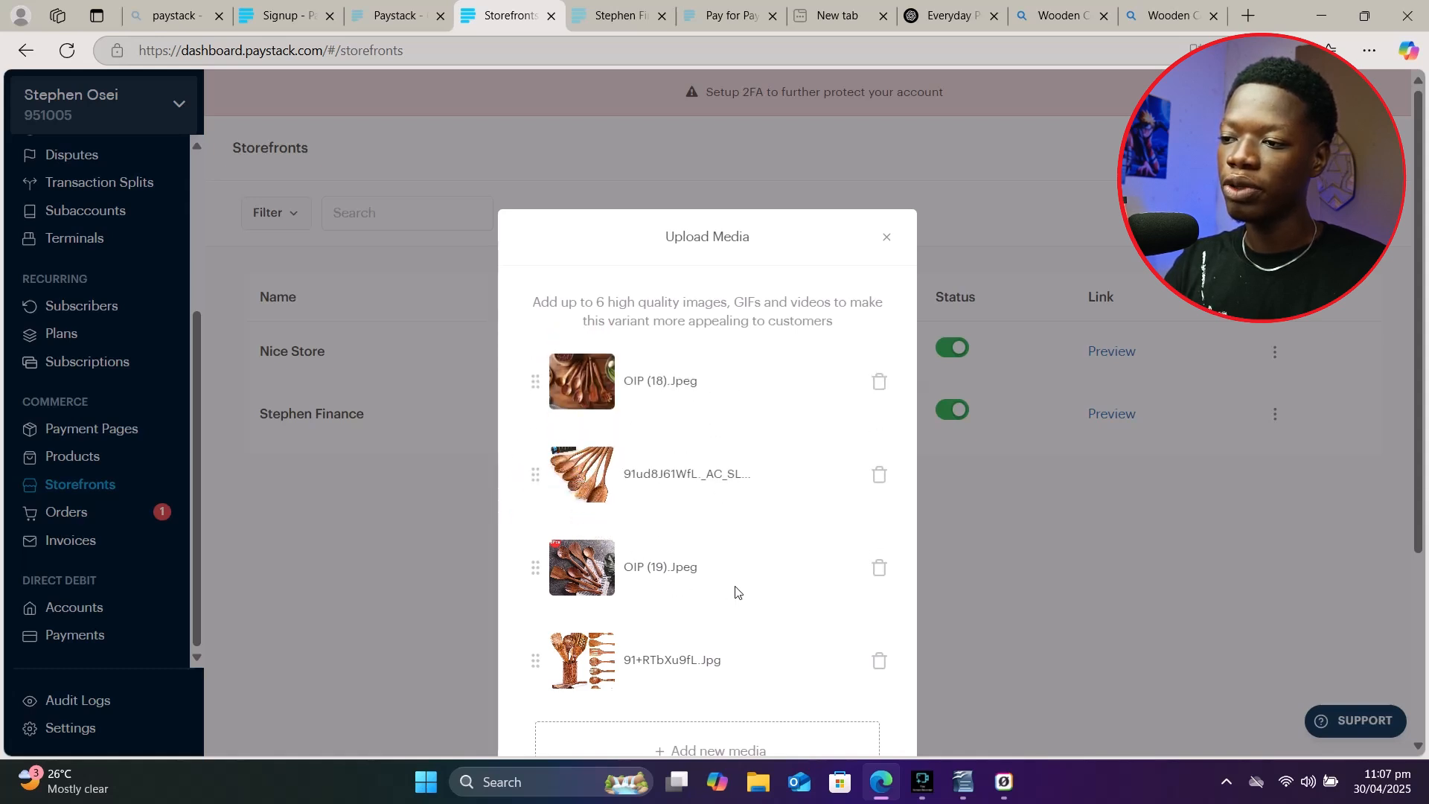
Step: Save the uploaded photos to finish adding Wooden Cooking Utensils to Nice Store
scroll(738, 591, "down", 1)
scroll(823, 633, "down", 2)
left_click(864, 585)
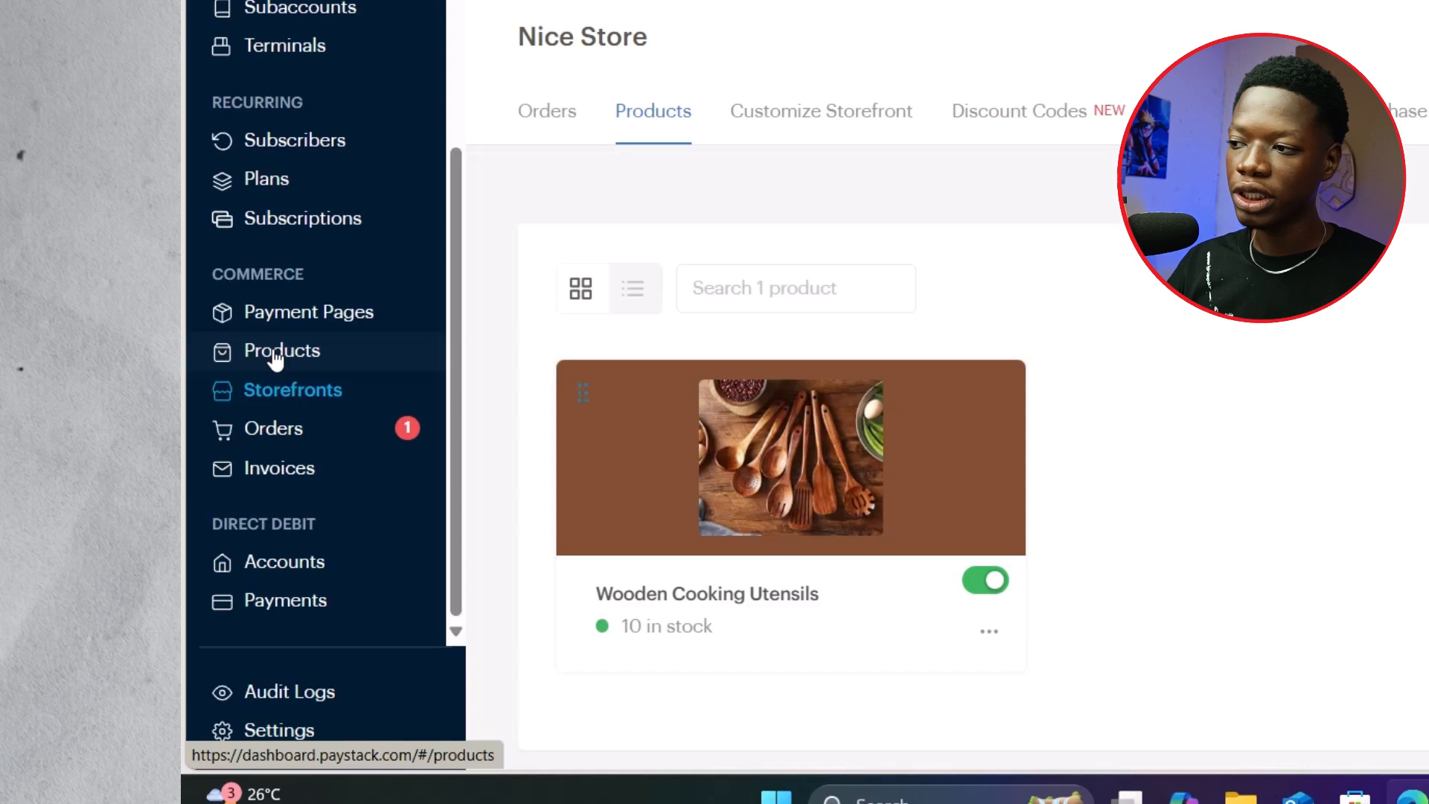
Step: Open the Products page of the Commerce section, then return to the list of storefronts
left_click(70, 456)
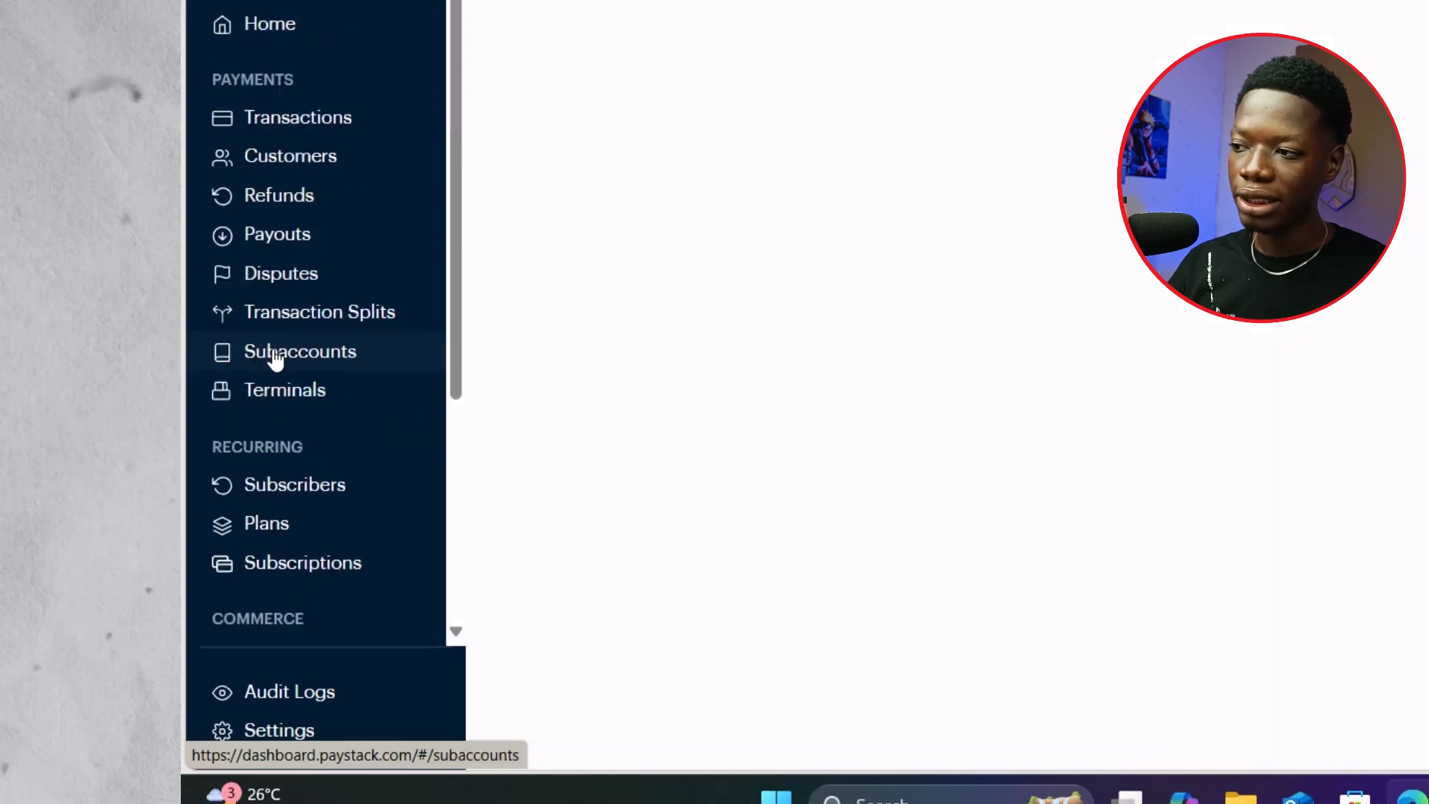
scroll(341, 501, "down", 5)
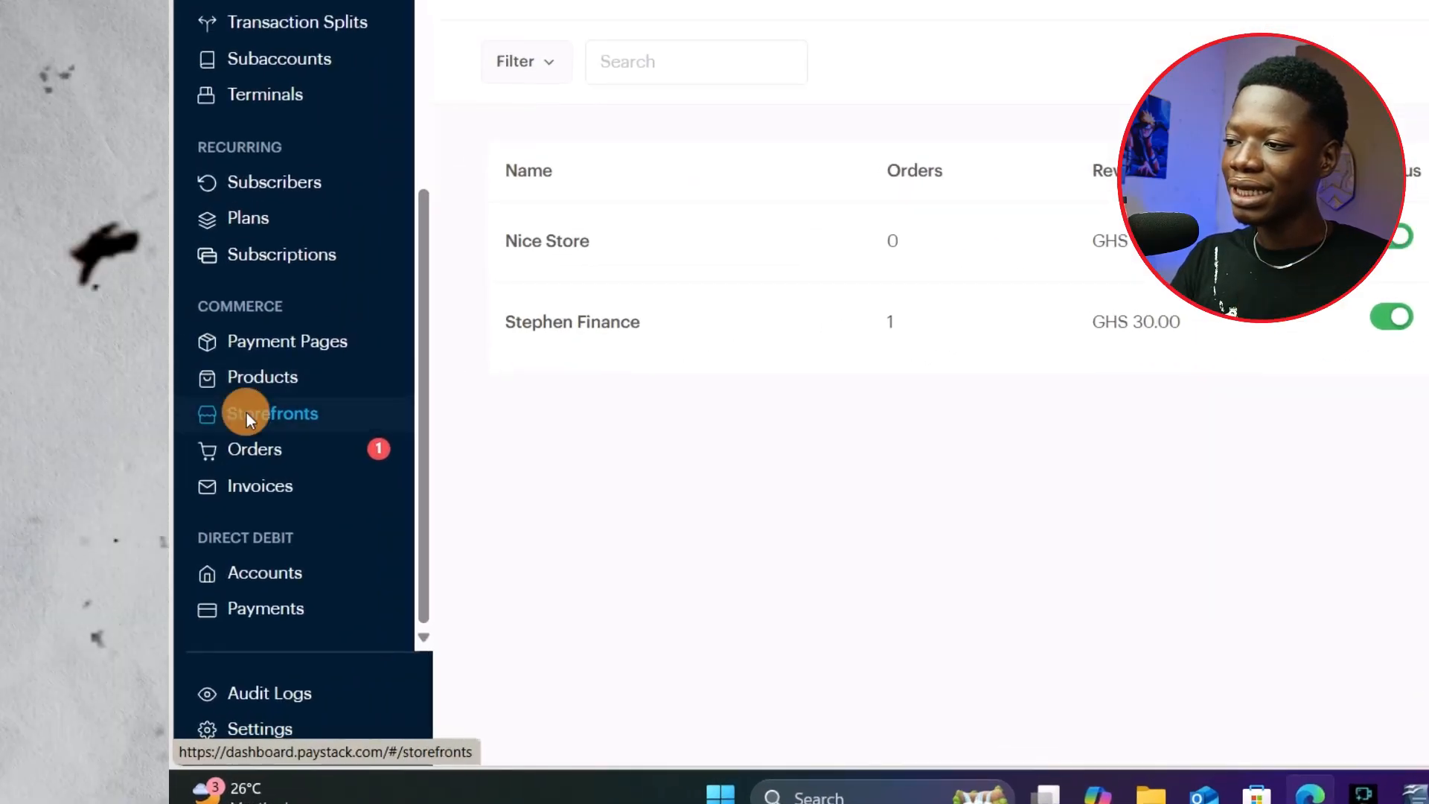
left_click(247, 413)
scroll(251, 446, "down", 4)
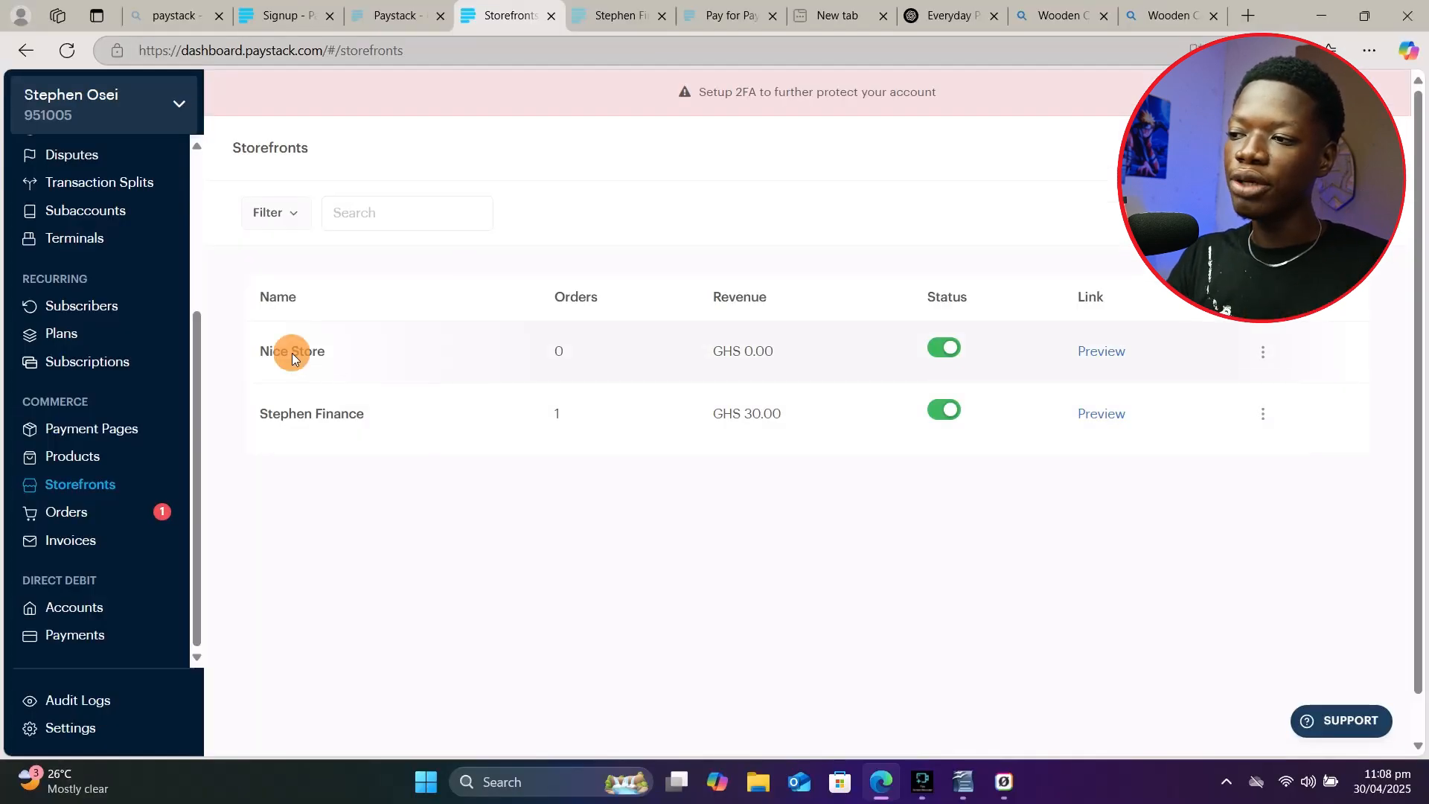
Step: Open Nice Store, show its products, and try the availability switch of Wooden Cooking Utensils
left_click(292, 356)
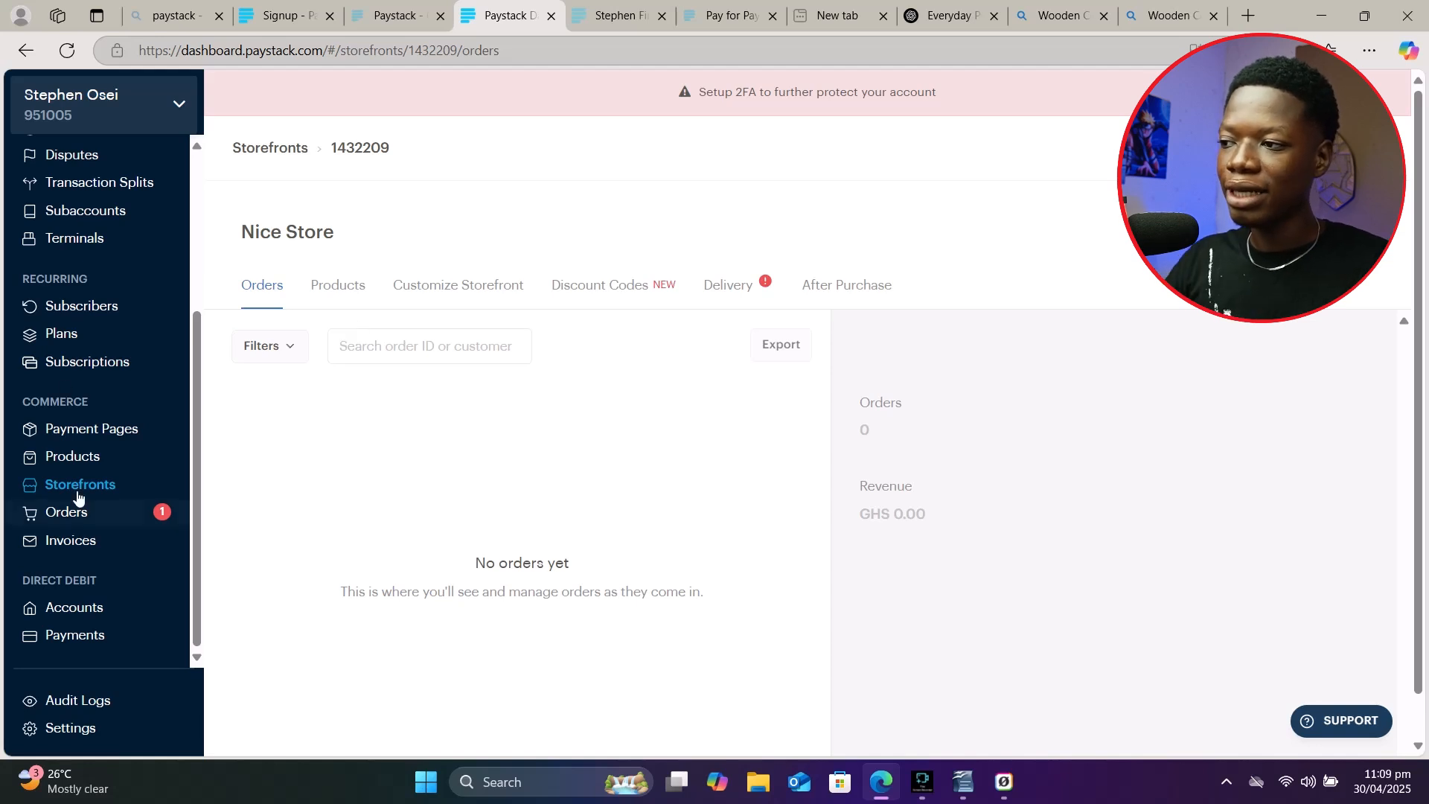
left_click(332, 285)
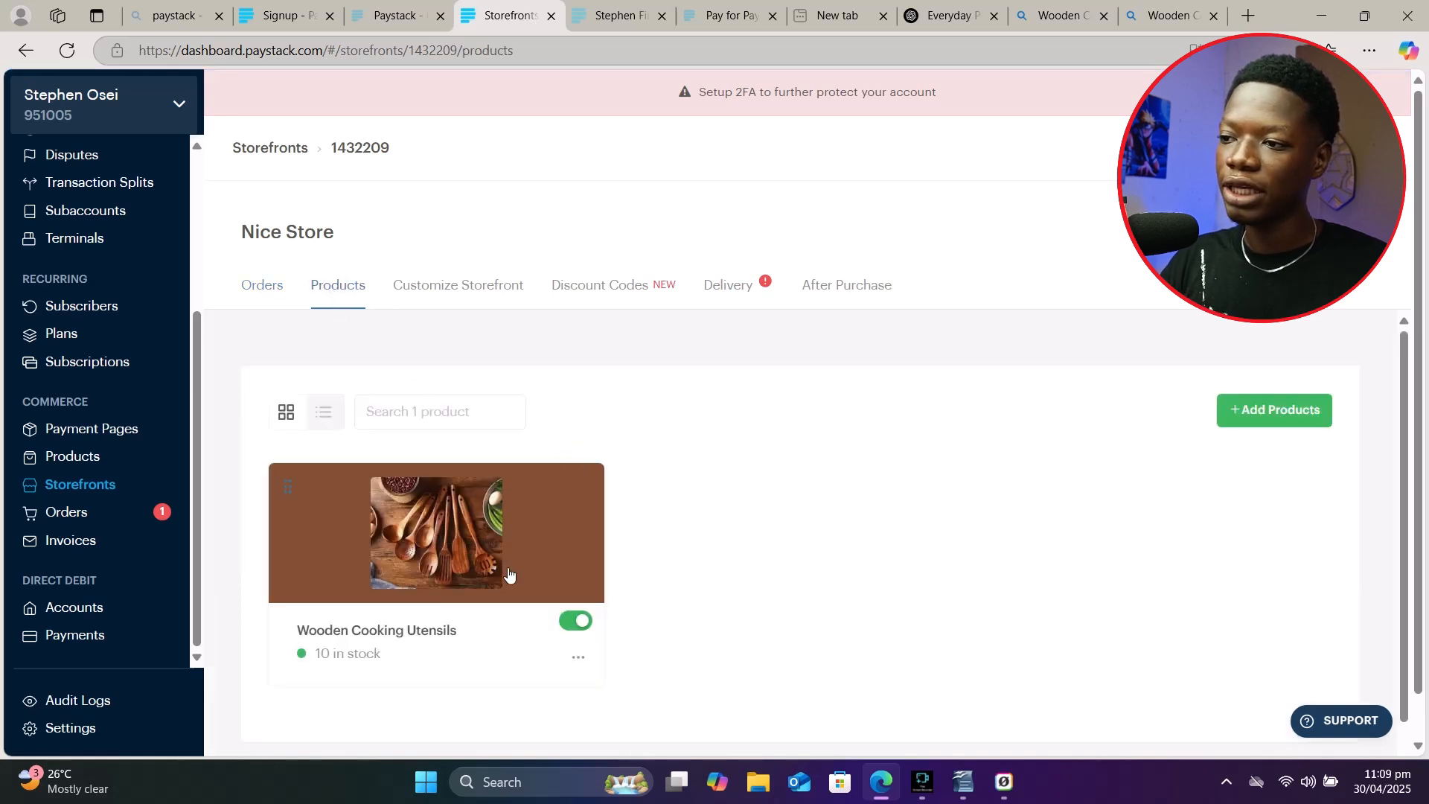
scroll(387, 612, "down", 1)
left_click(570, 567)
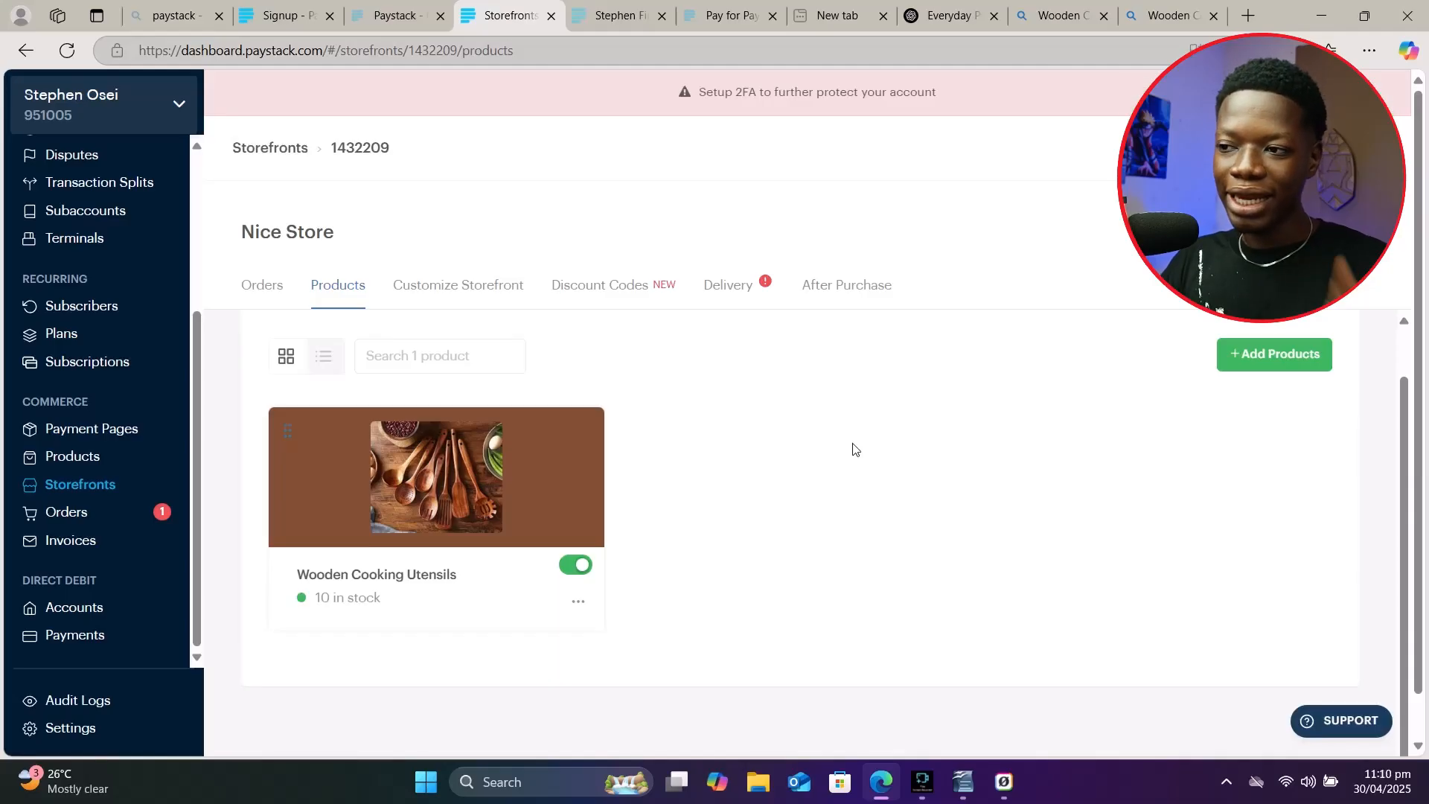
Step: Open a blank new product form while adding products to Nice Store, look over its fields, and close it
left_click(1265, 357)
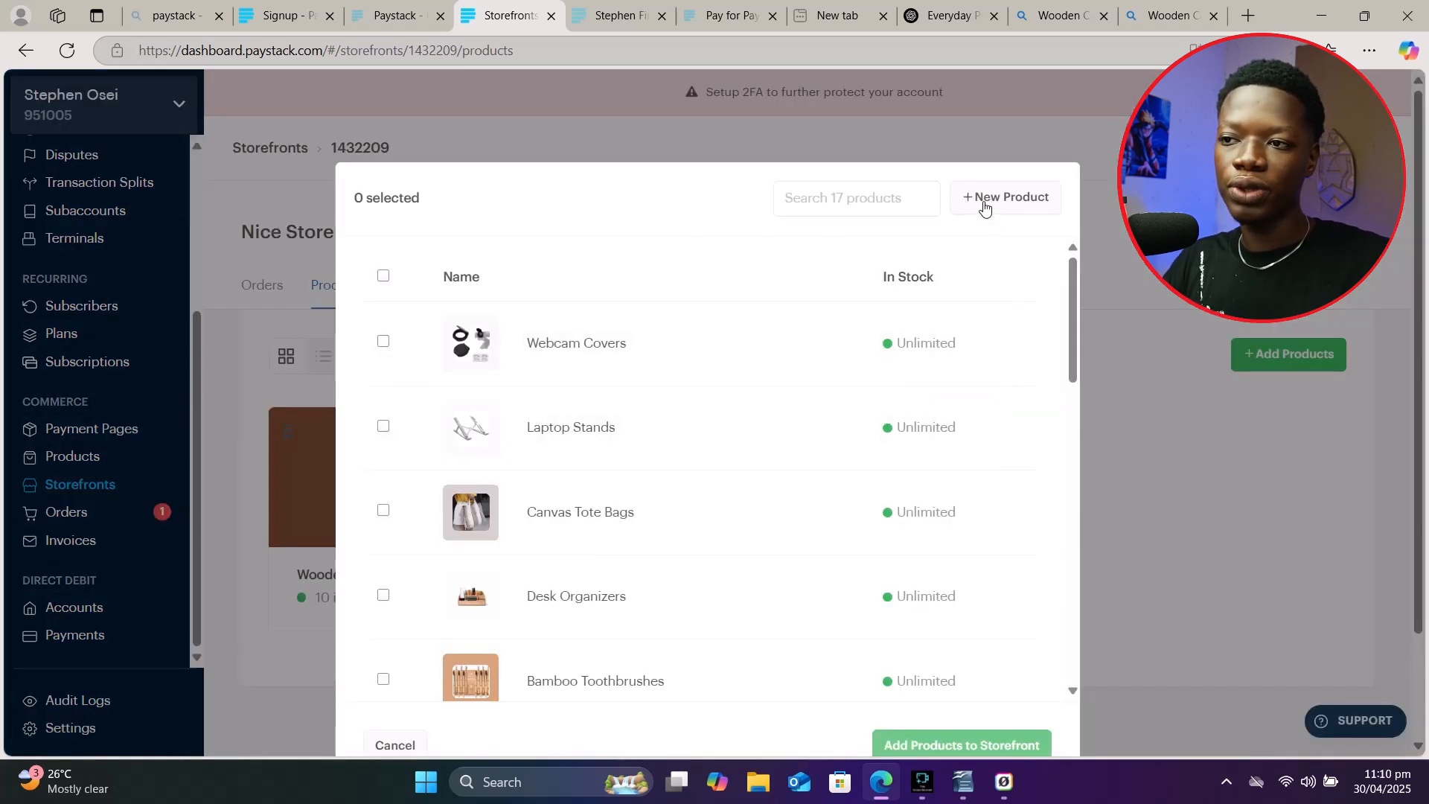
left_click(974, 206)
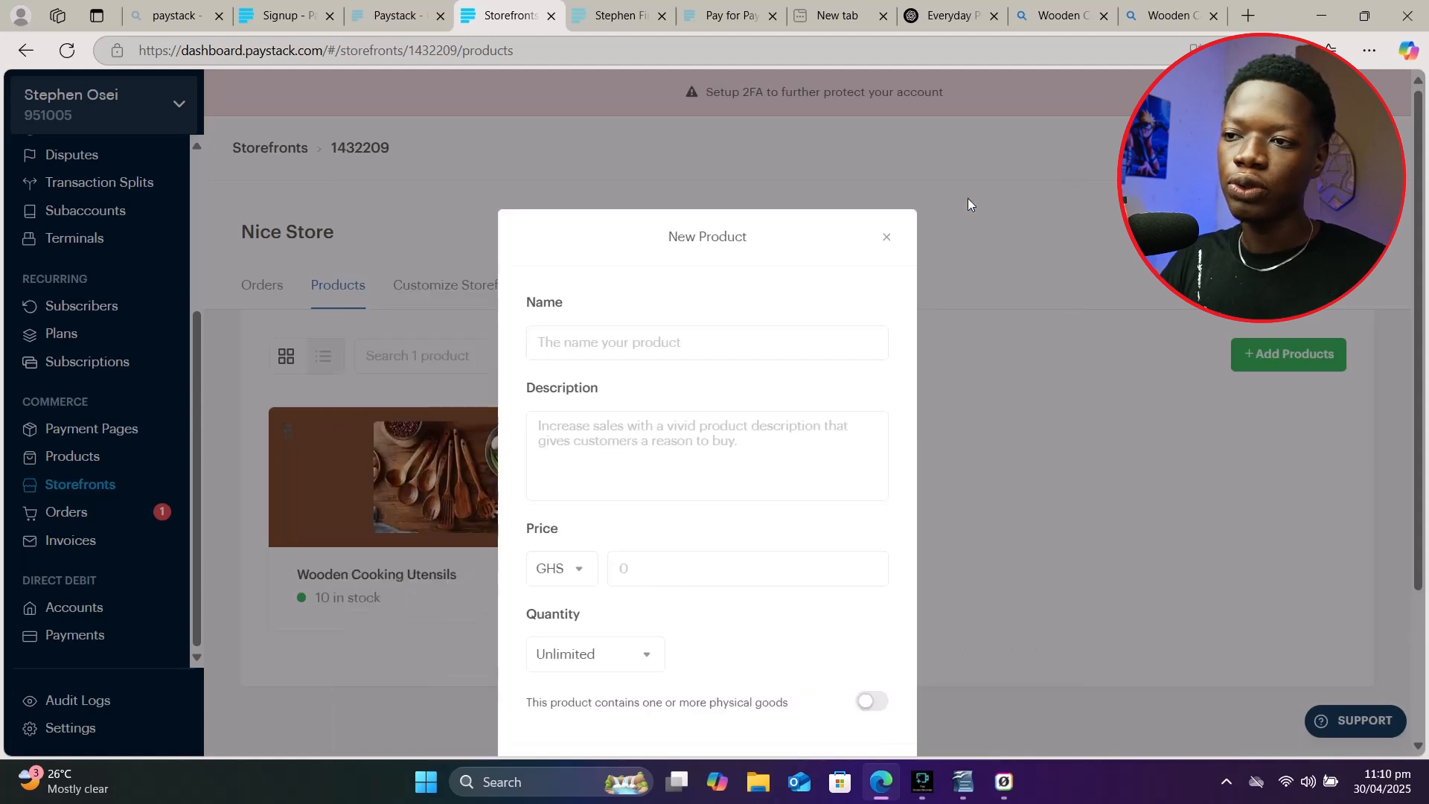
scroll(670, 446, "down", 3)
scroll(789, 530, "up", 3)
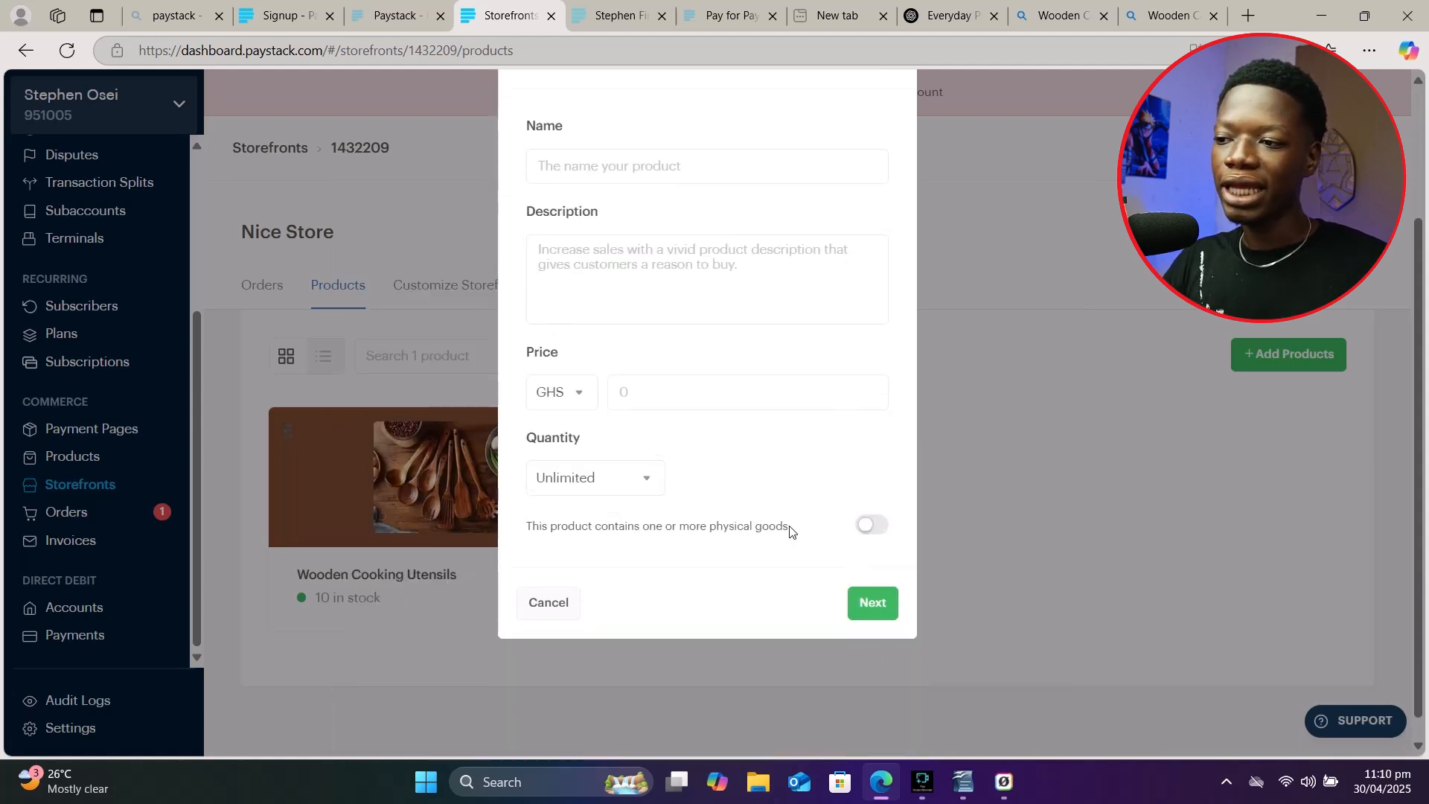
left_click(886, 238)
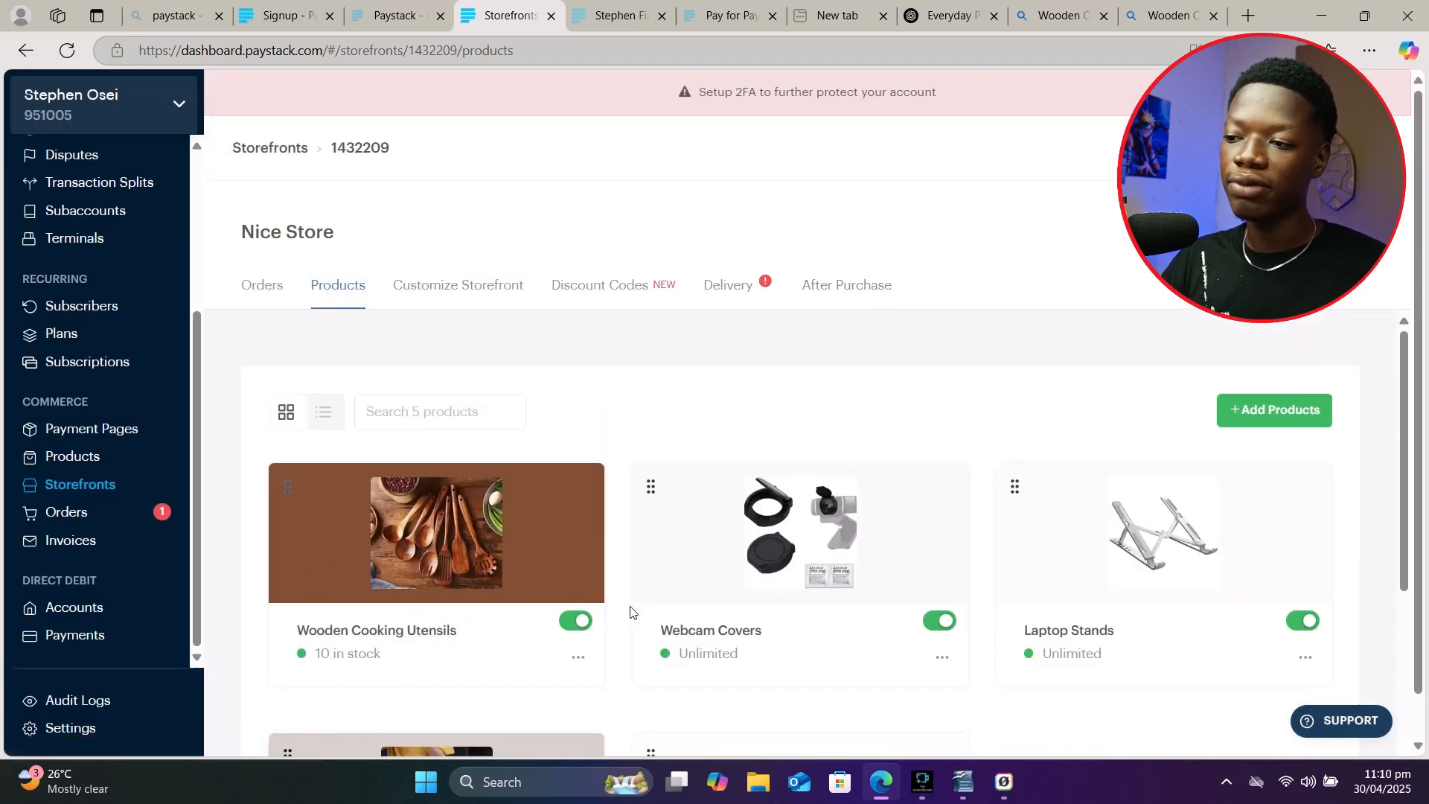
Step: Show the edit and remove options of the Wooden Cooking Utensils product, then dismiss them
left_click(578, 657)
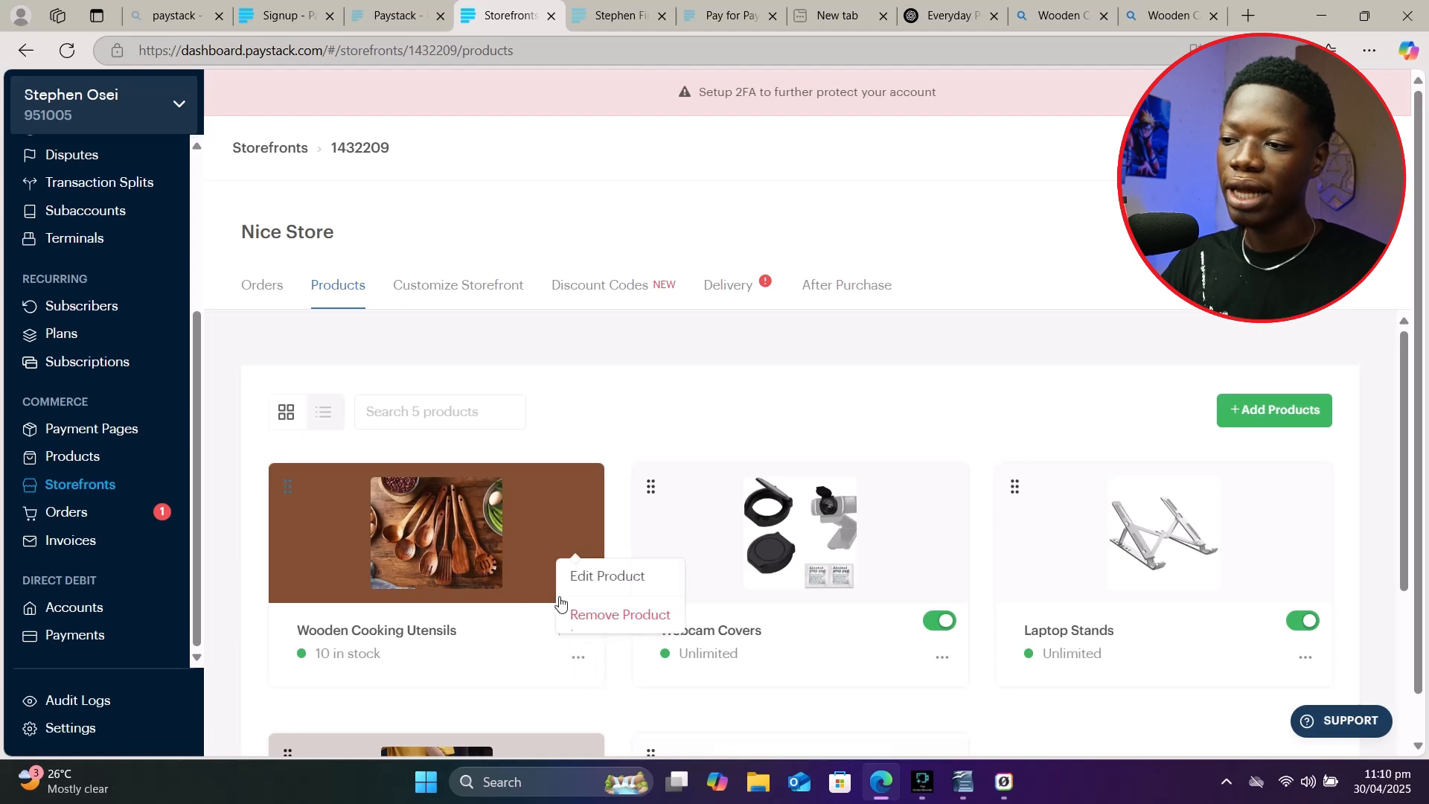
left_click(884, 736)
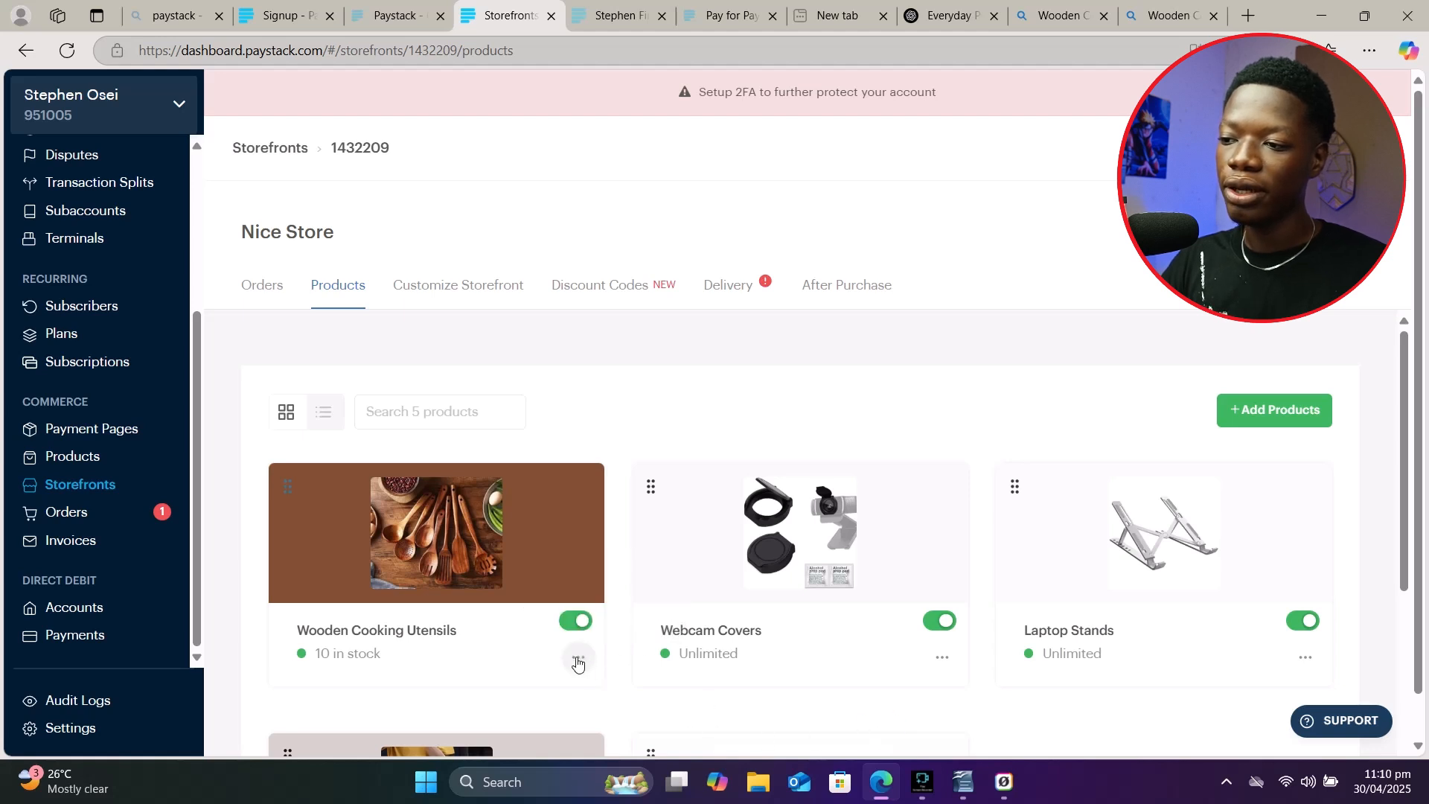
Step: Open the Wooden Cooking Utensils product for editing, then return to the Nice Store product list
scroll(578, 661, "down", 1)
left_click(579, 566)
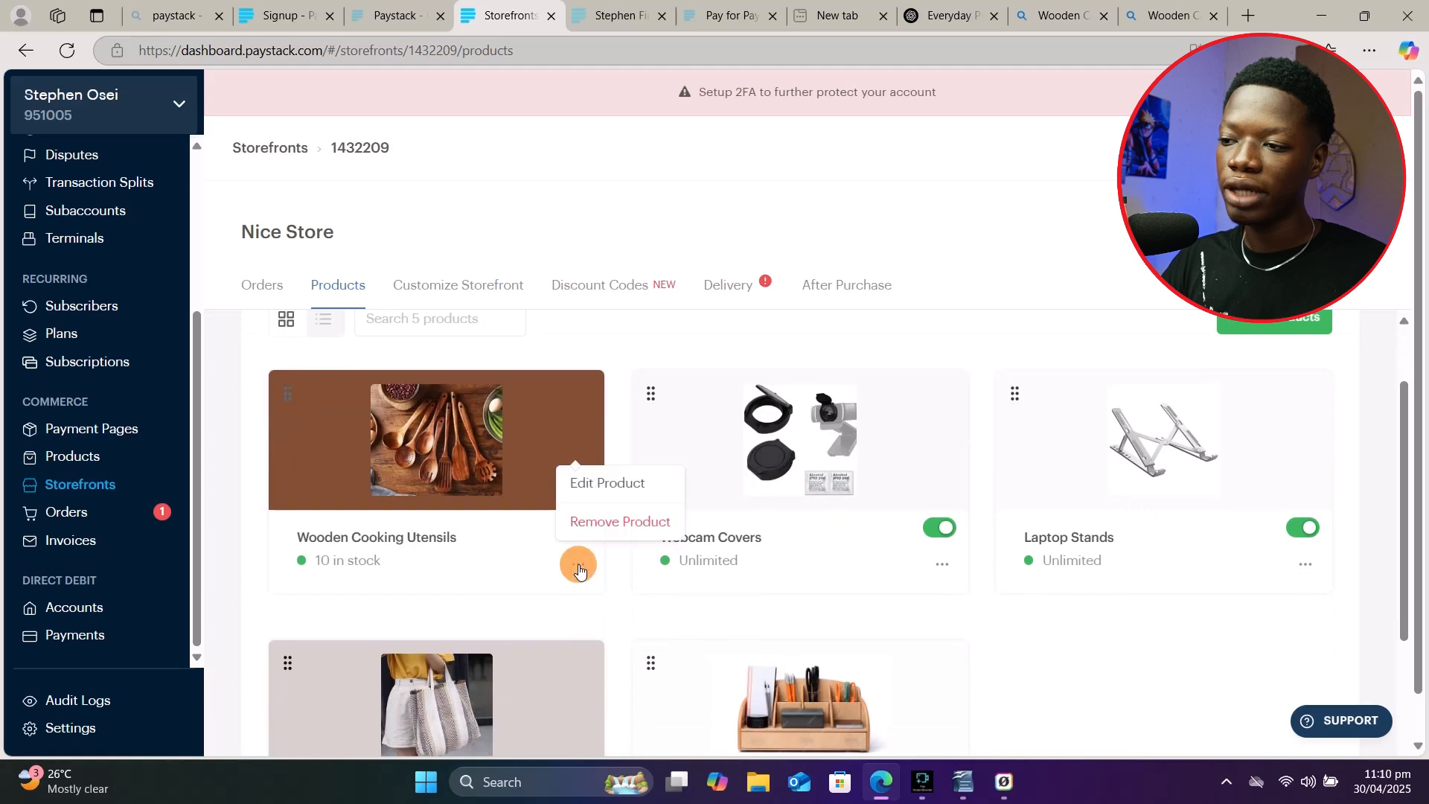
left_click(600, 485)
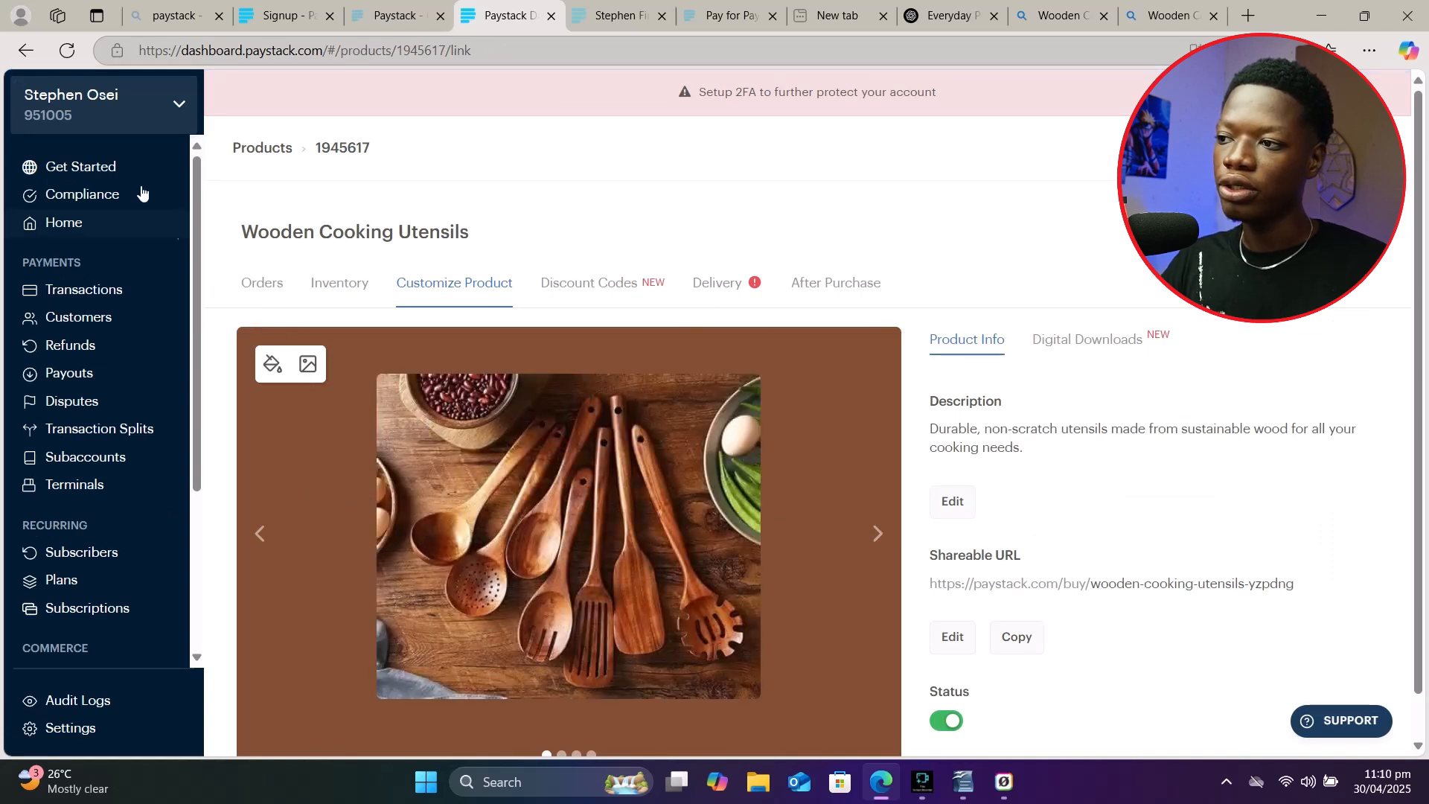
left_click(26, 50)
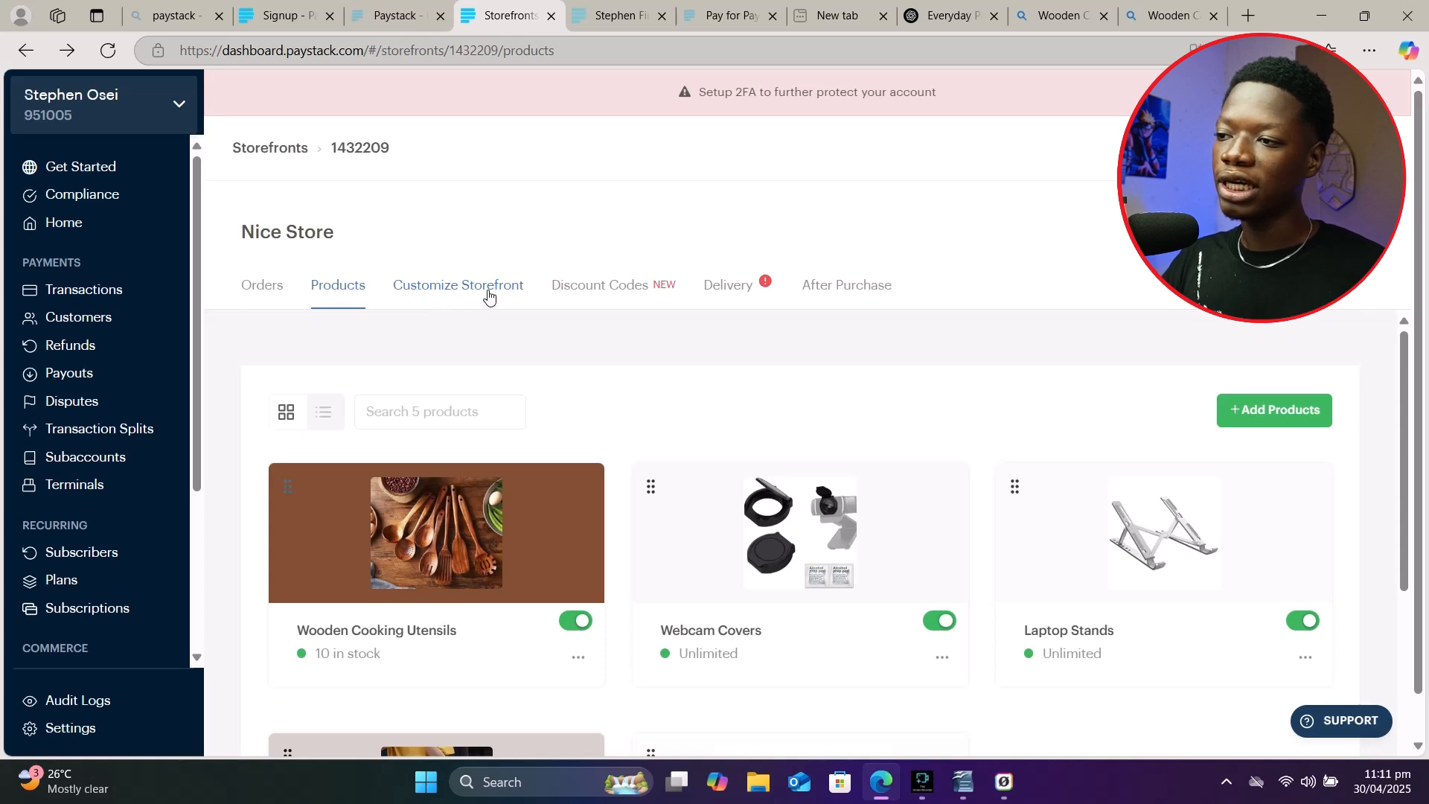
Step: Open the customization settings of Nice Store and show the background color choices
left_click(430, 294)
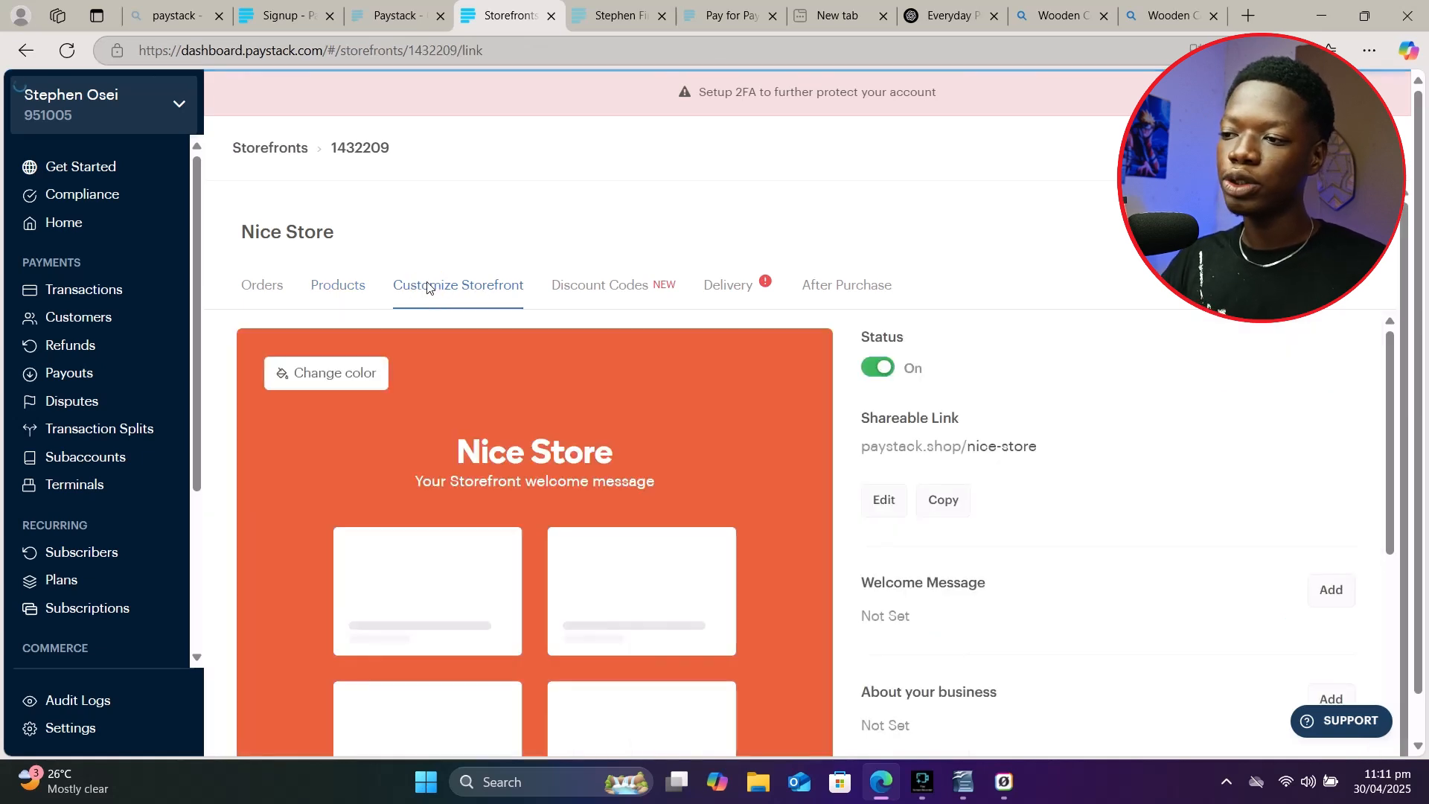
left_click(290, 373)
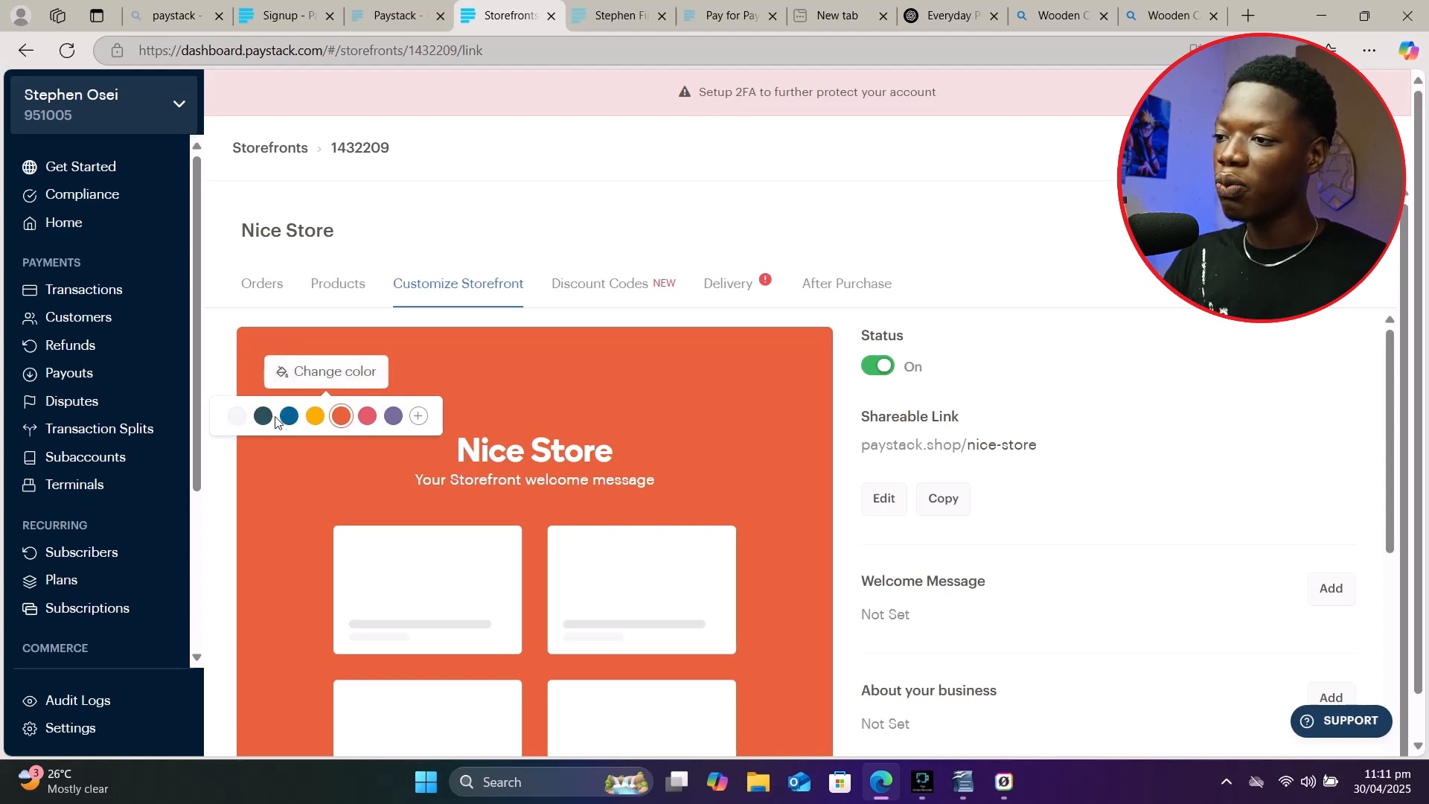
left_click(237, 416)
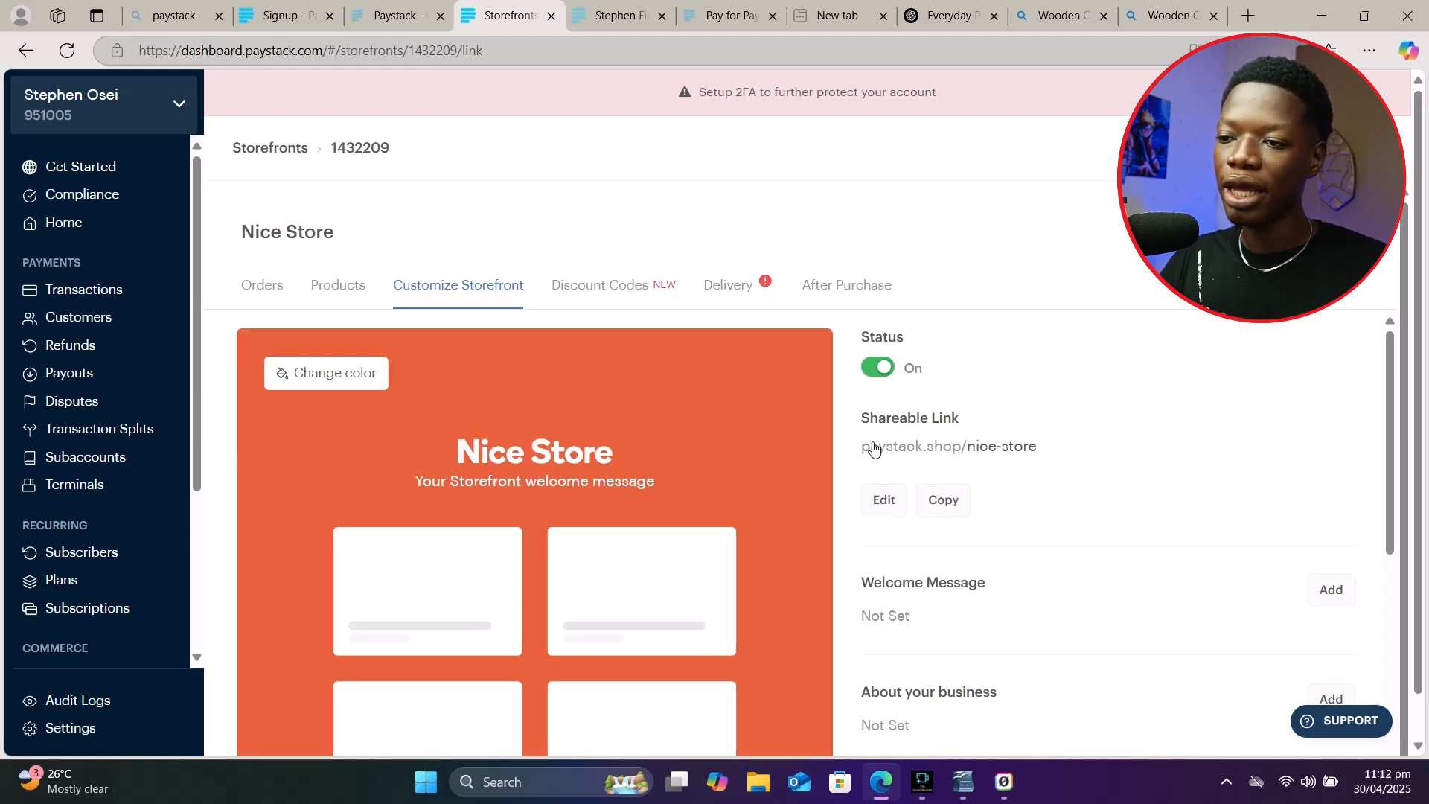
Step: Show the empty text editor of the storefront's About your business section, then cancel it
scroll(961, 527, "down", 1)
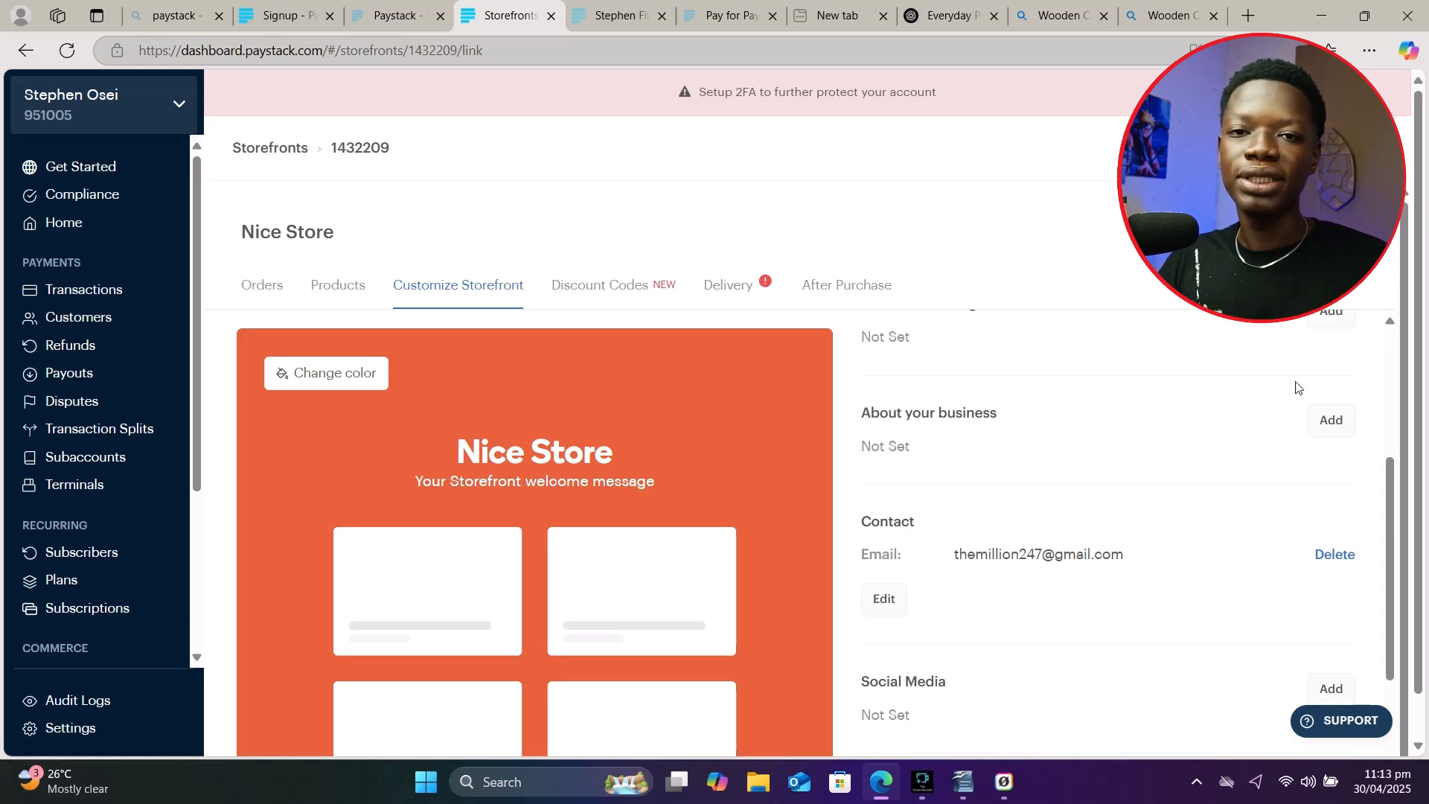
left_click(1330, 422)
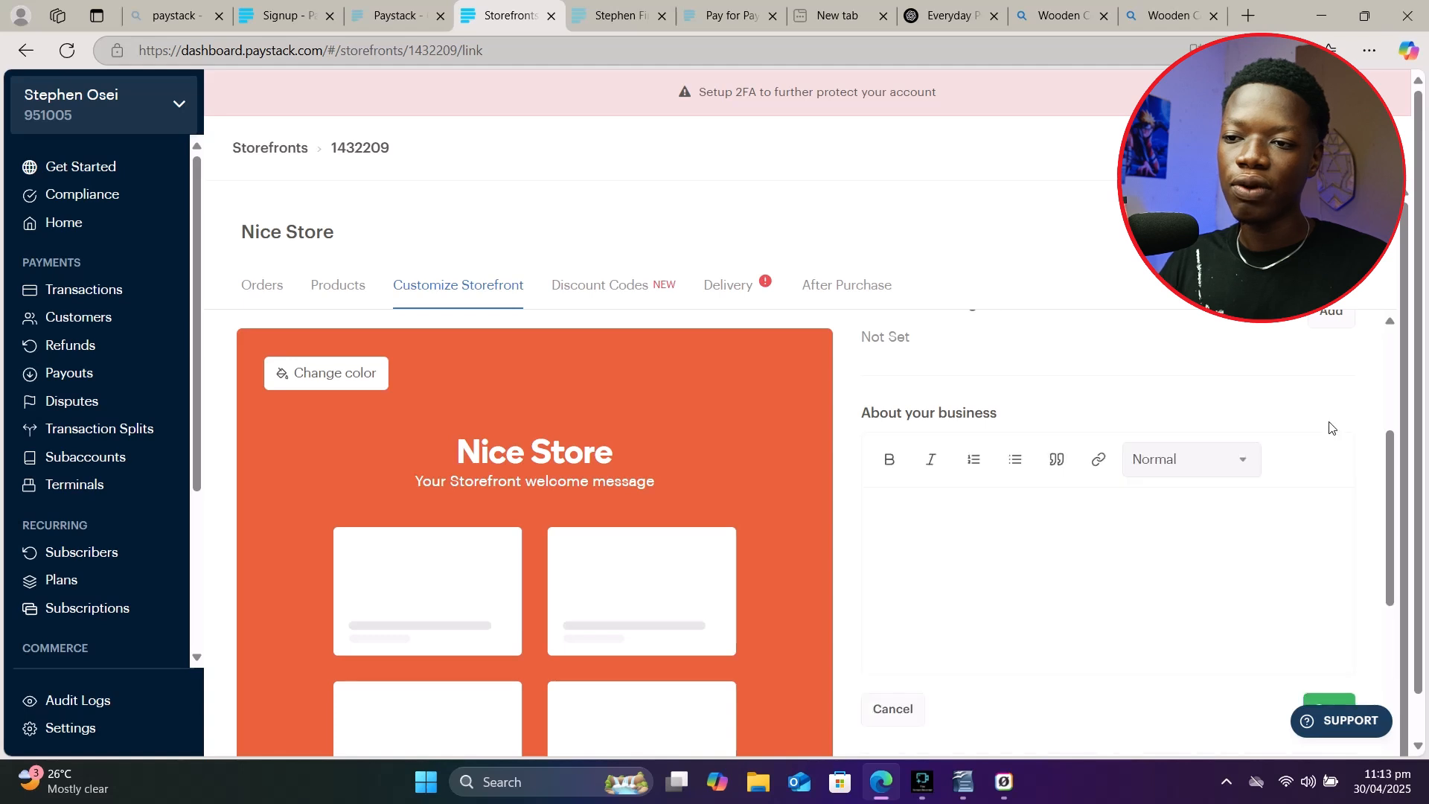
scroll(919, 484, "down", 1)
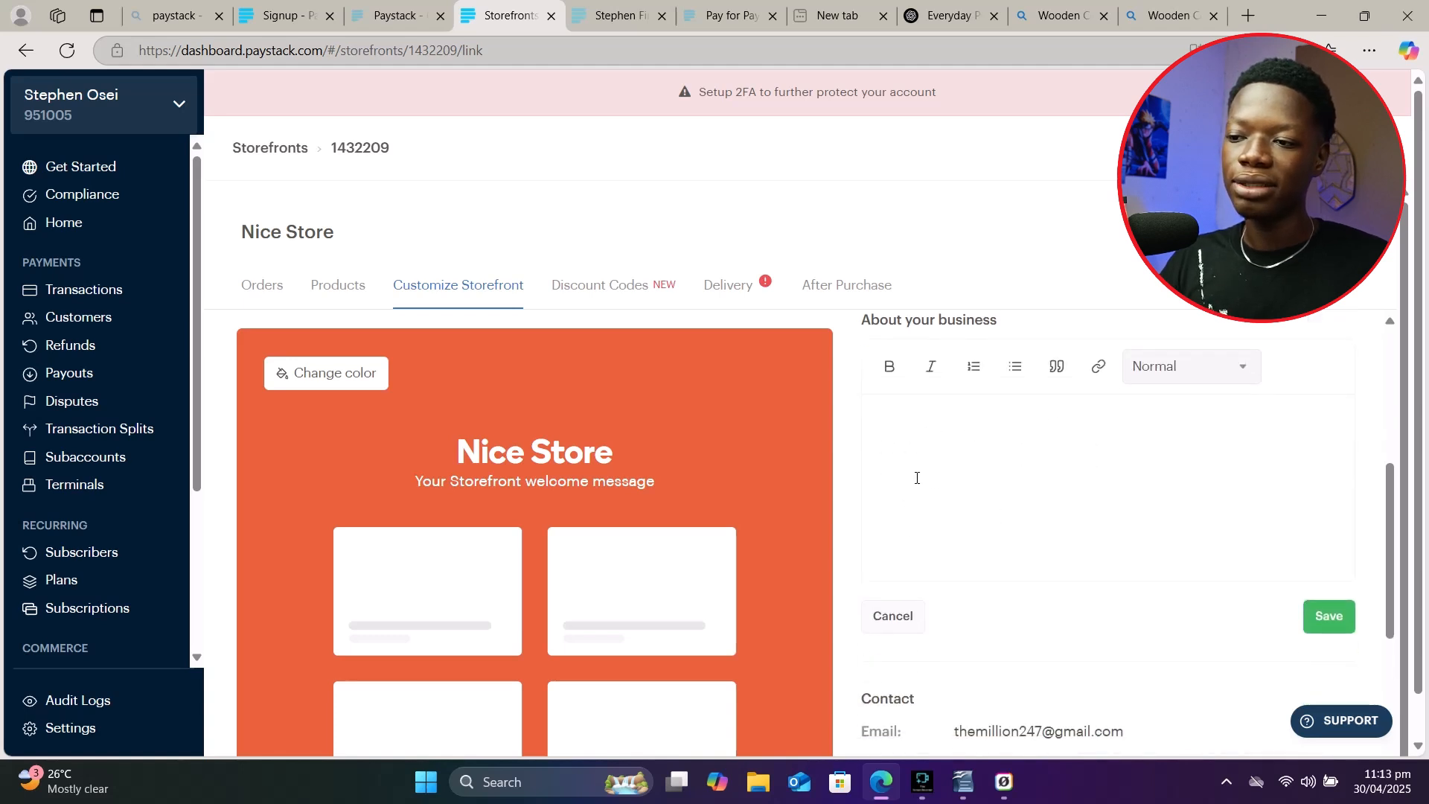
left_click(888, 620)
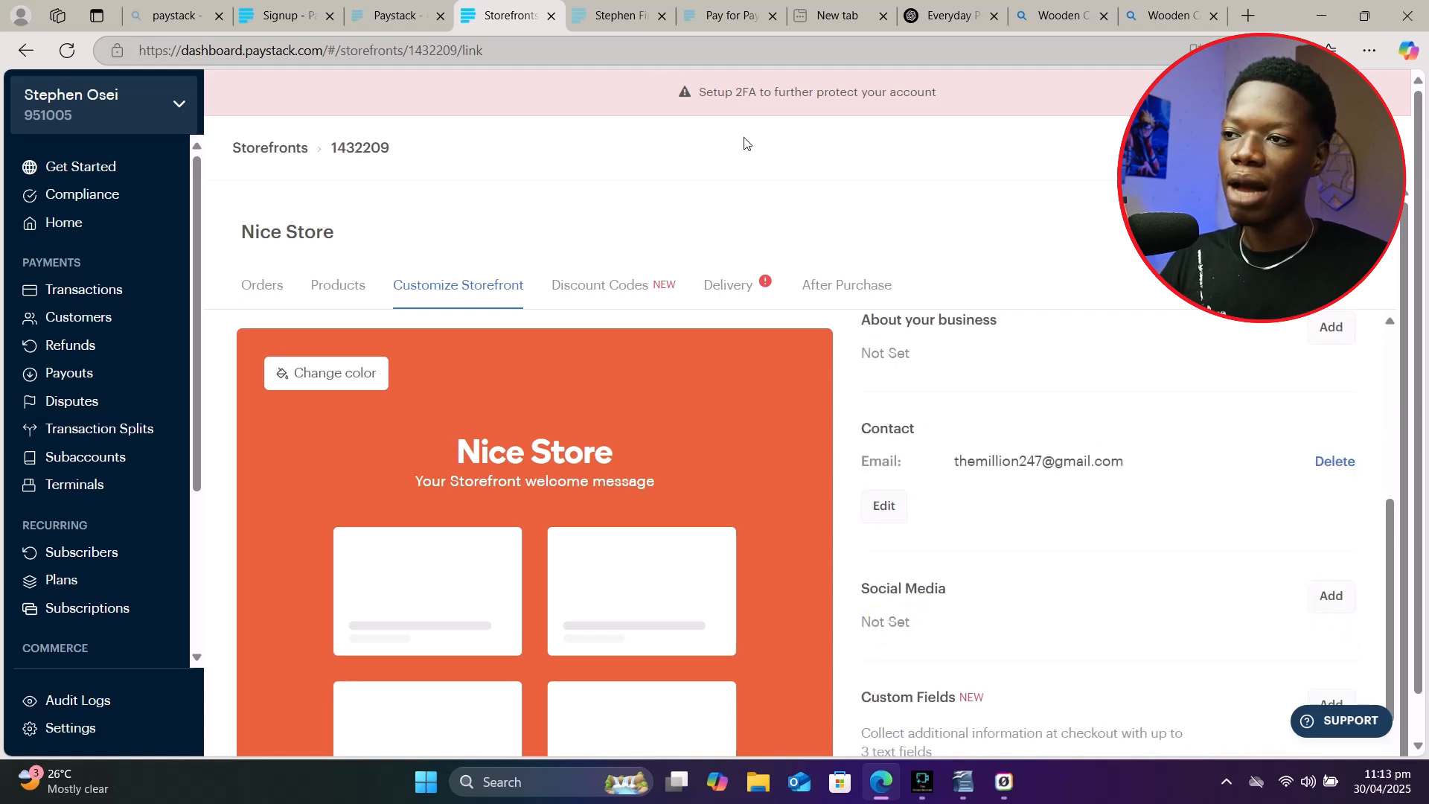
Step: View the About Us text on the example live storefront, then return to the Nice Store customization settings
left_click(610, 9)
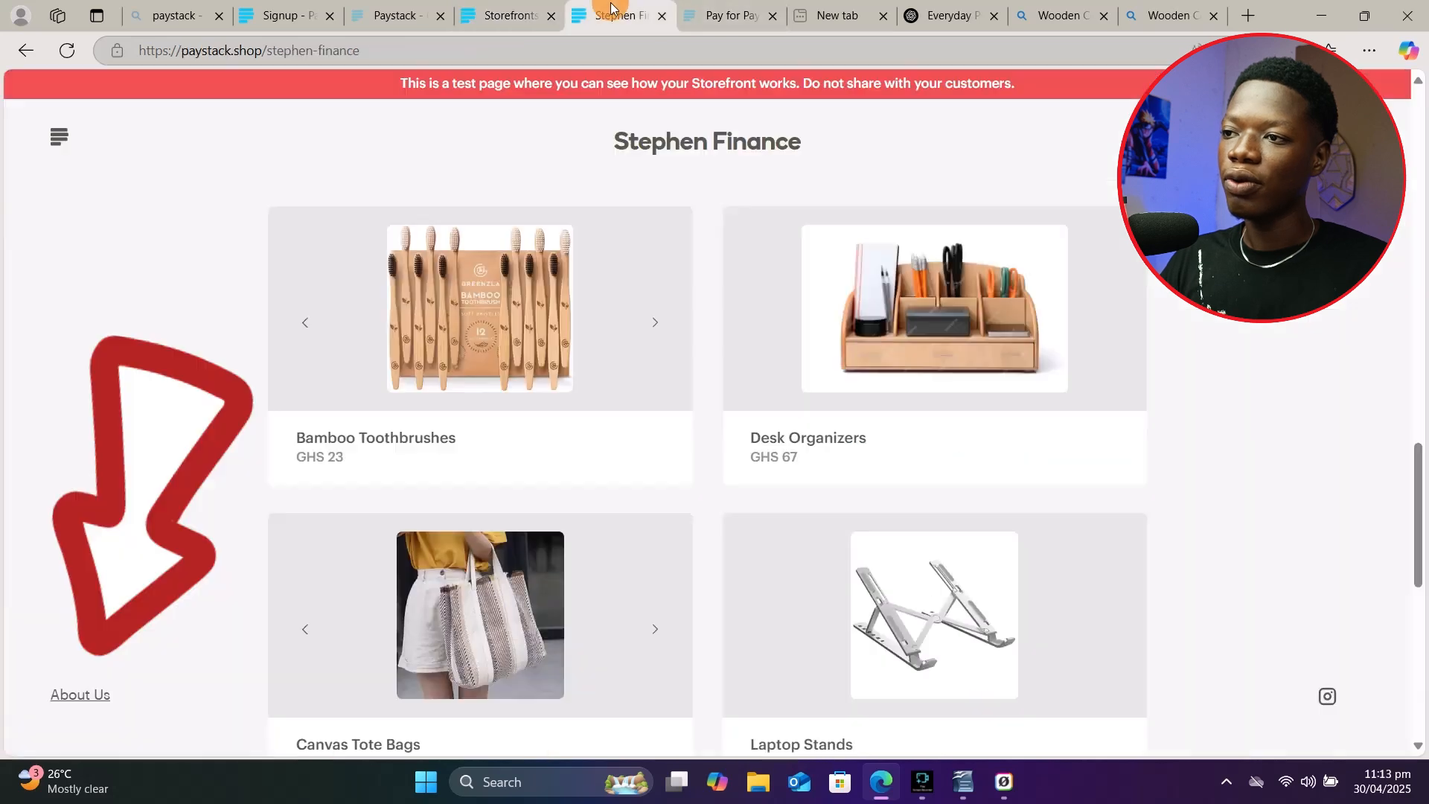
left_click(76, 696)
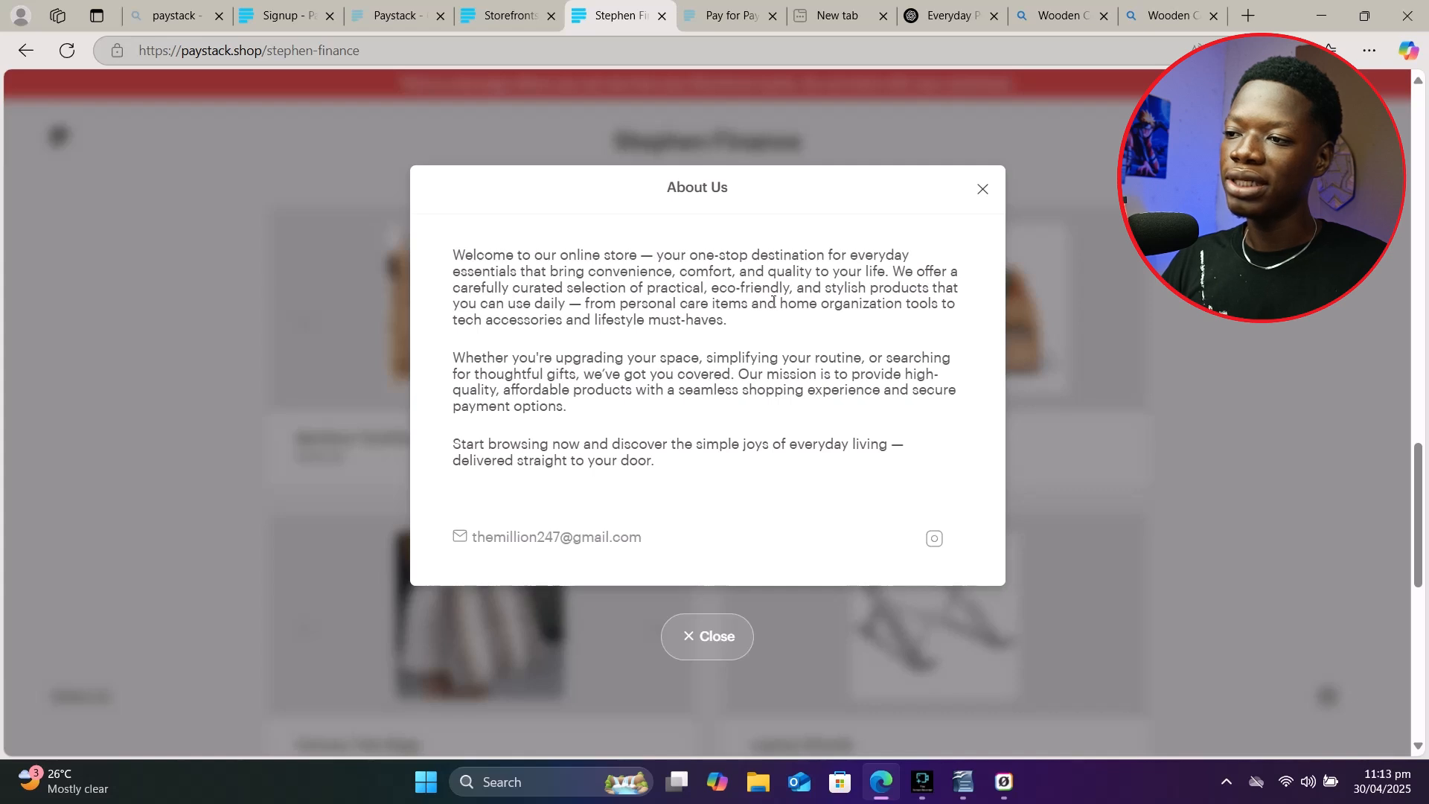
scroll(701, 417, "down", 2)
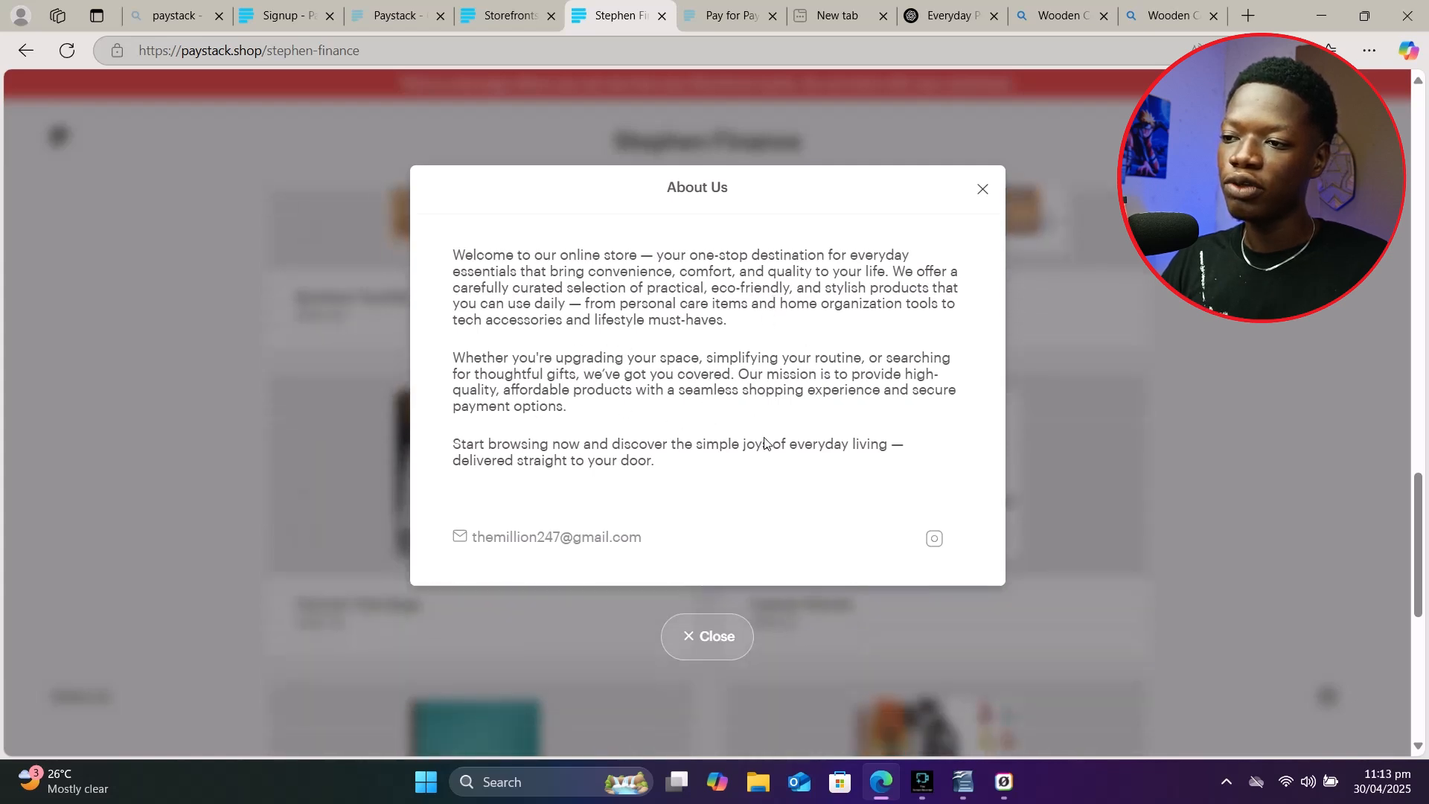
scroll(545, 545, "up", 2)
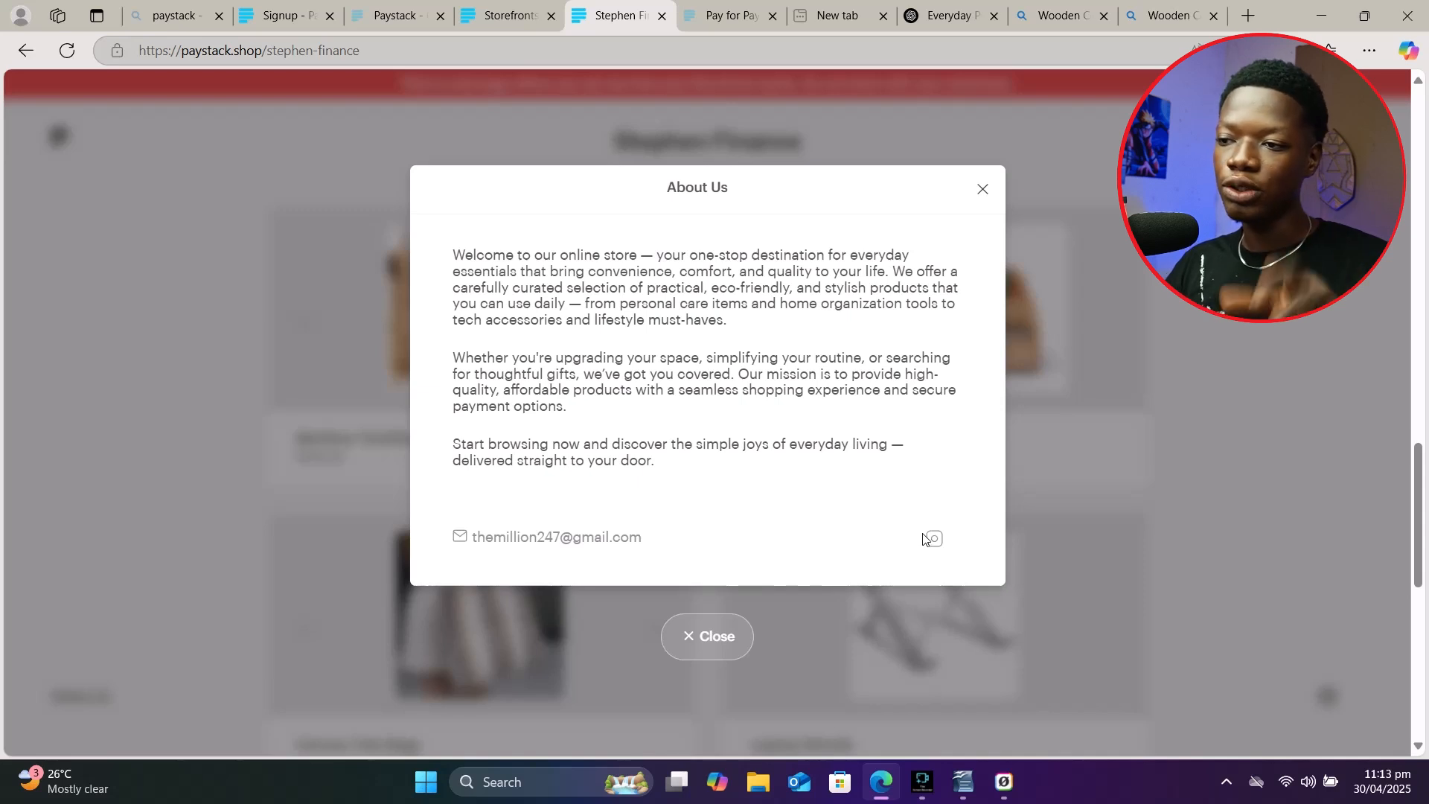
left_click(502, 6)
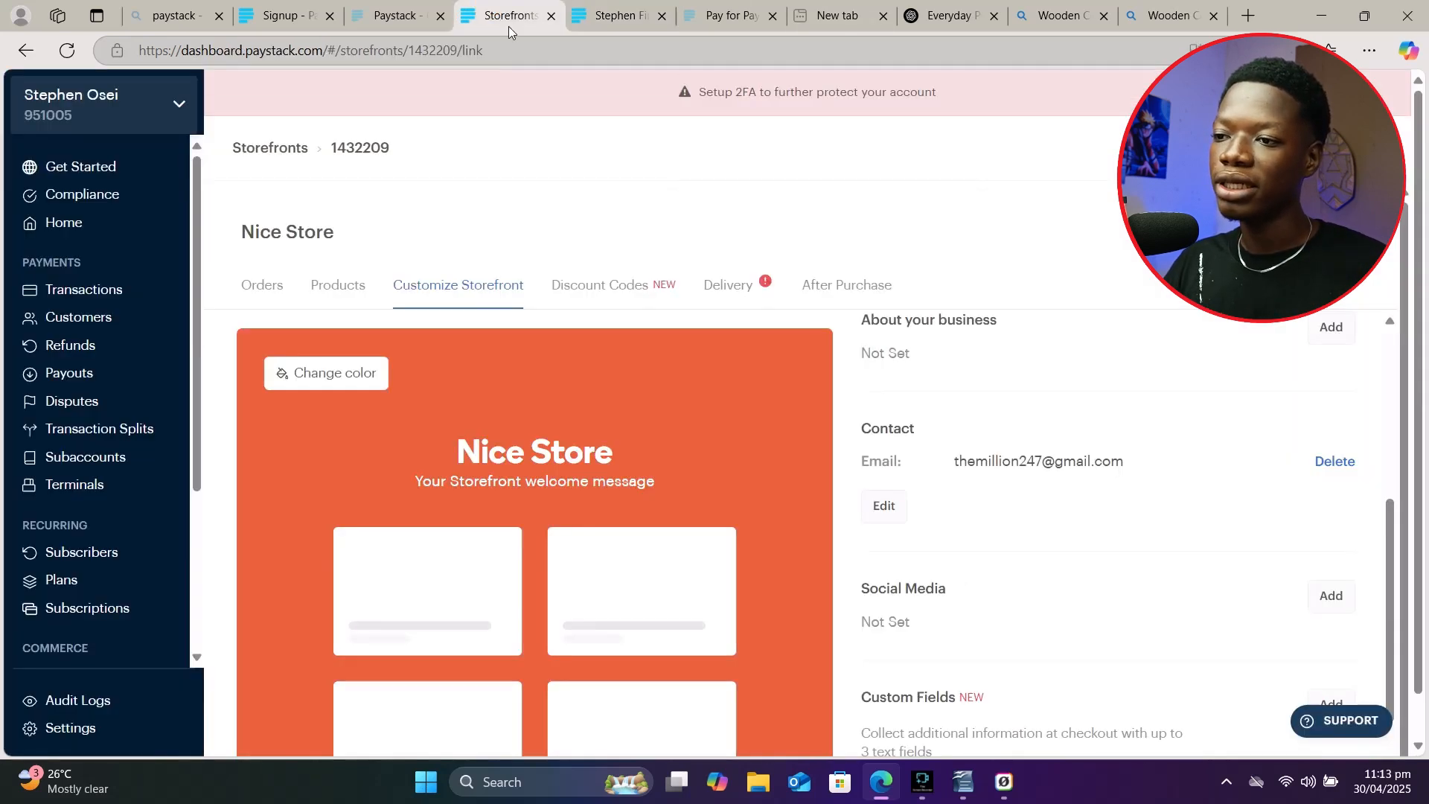
Step: Show the WhatsApp, phone number and email fields of the storefront's Contact section, then cancel the edit
scroll(1200, 364, "down", 1)
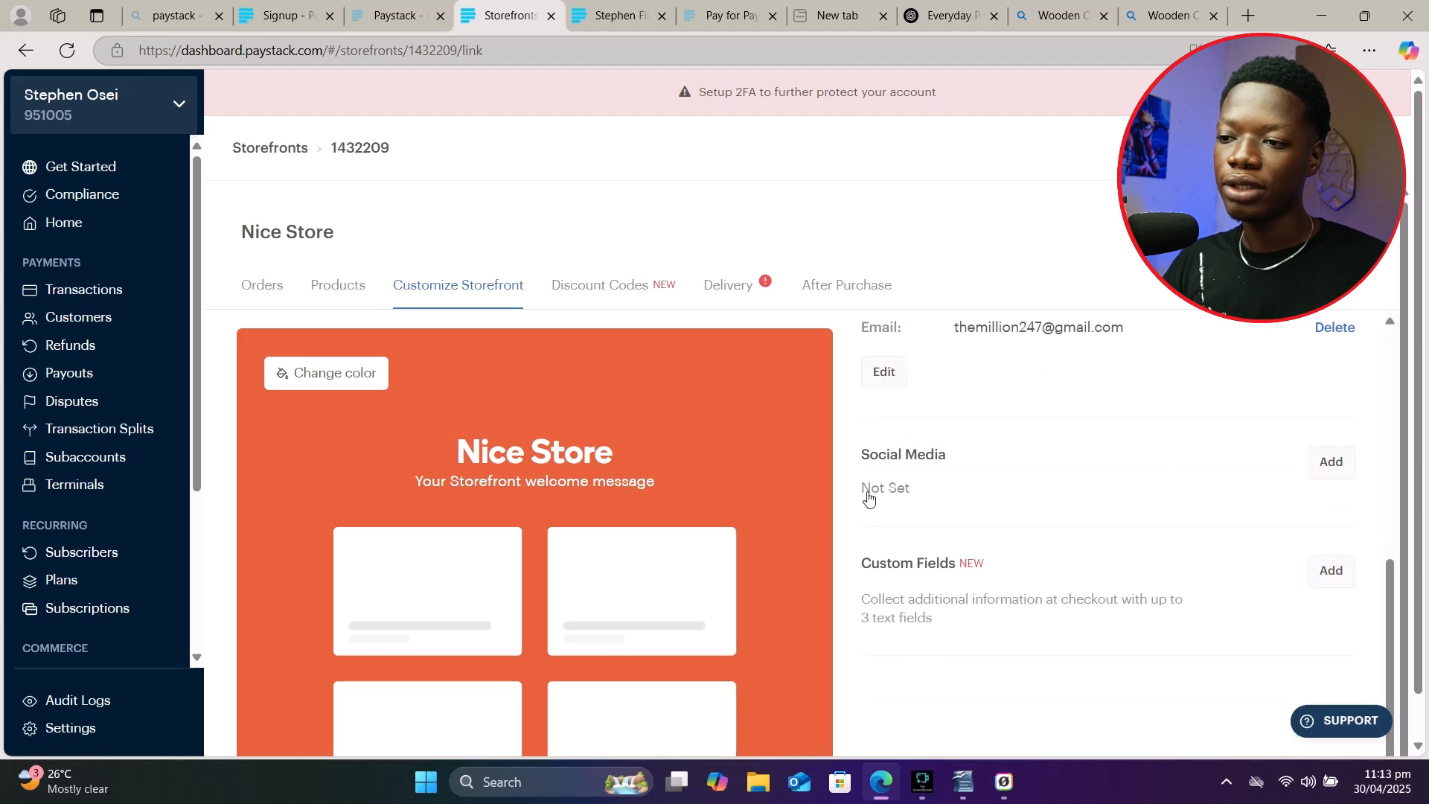
scroll(862, 480, "up", 3)
left_click_drag(861, 480, 926, 480)
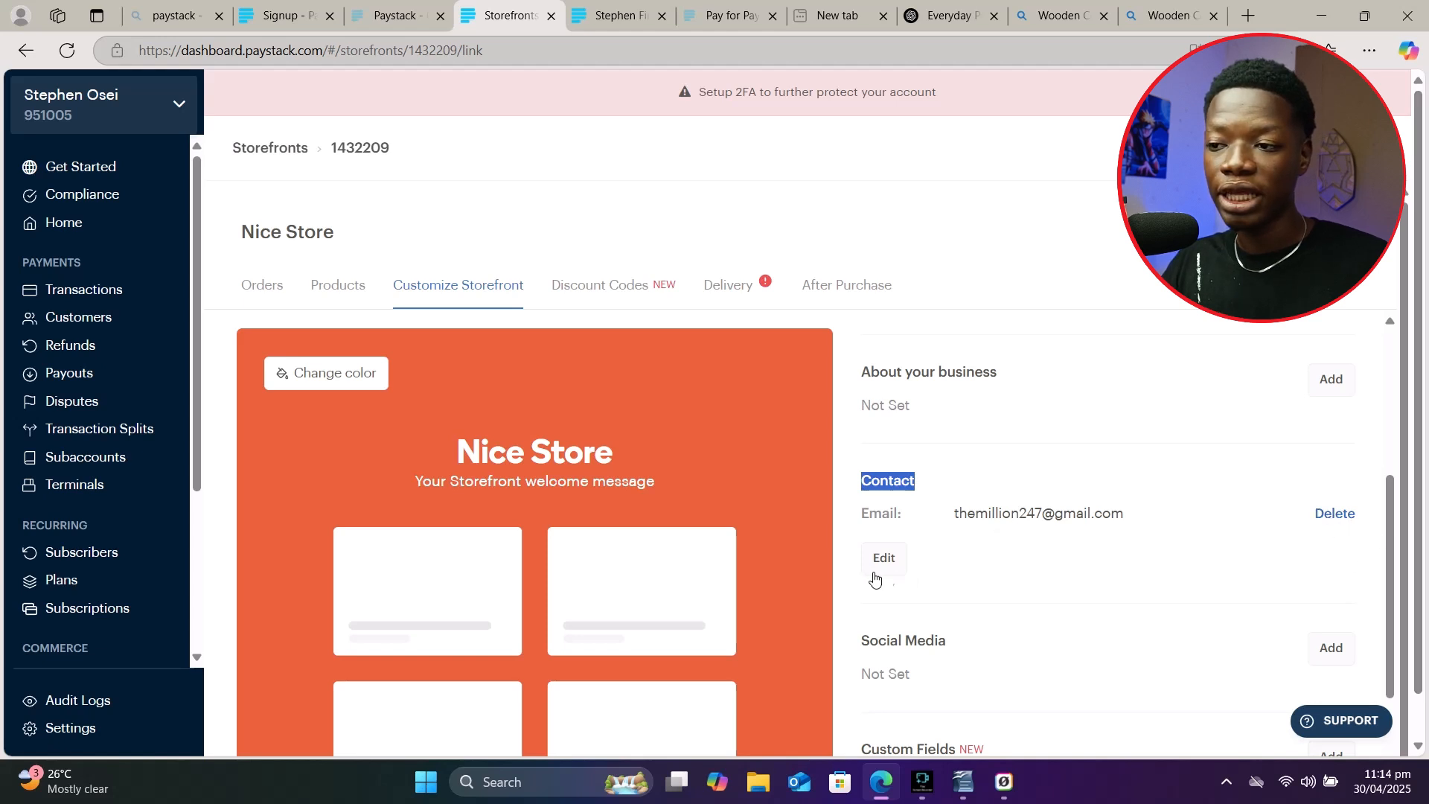
scroll(901, 579, "down", 1)
left_click(885, 485)
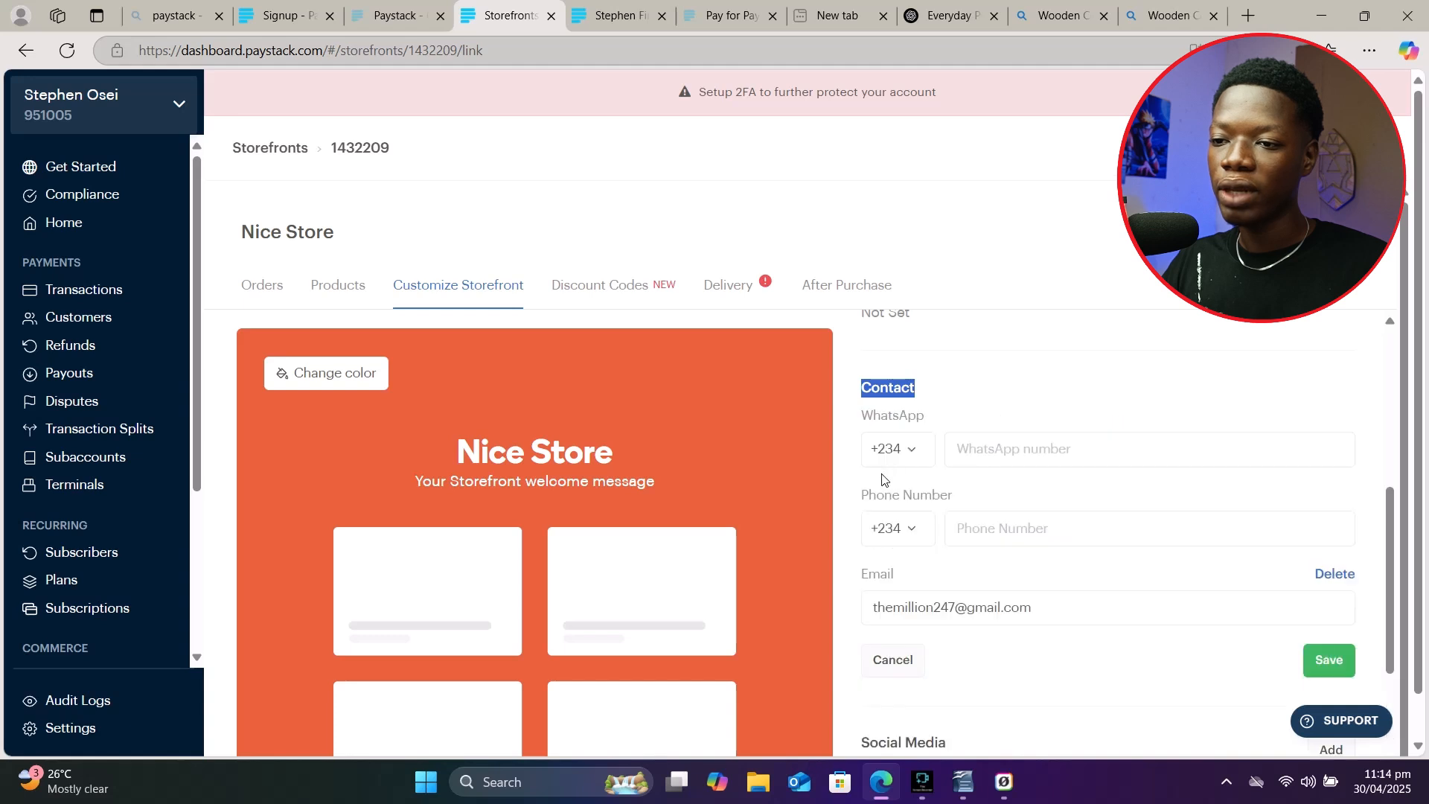
scroll(1027, 535, "down", 2)
scroll(1020, 526, "up", 2)
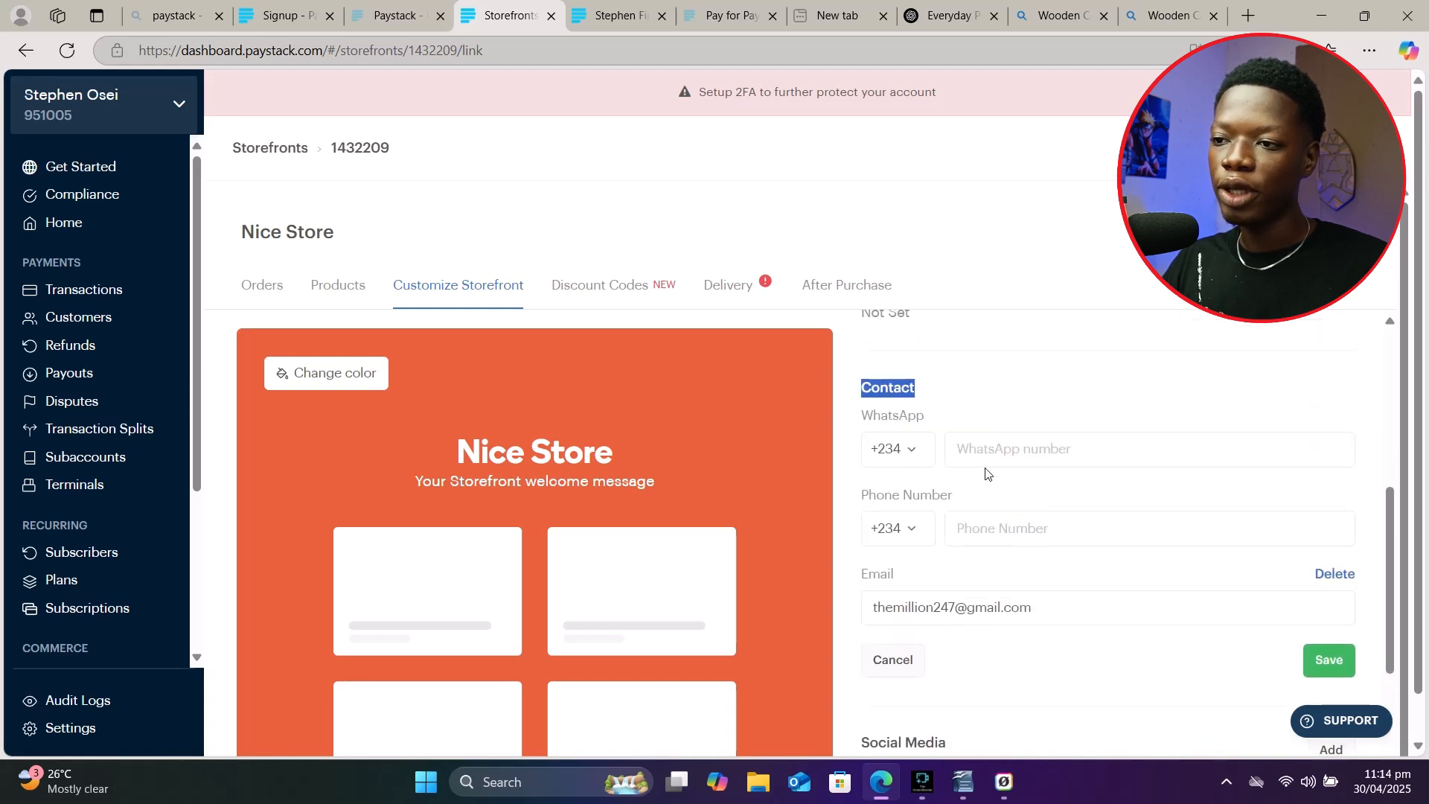
left_click(1049, 453)
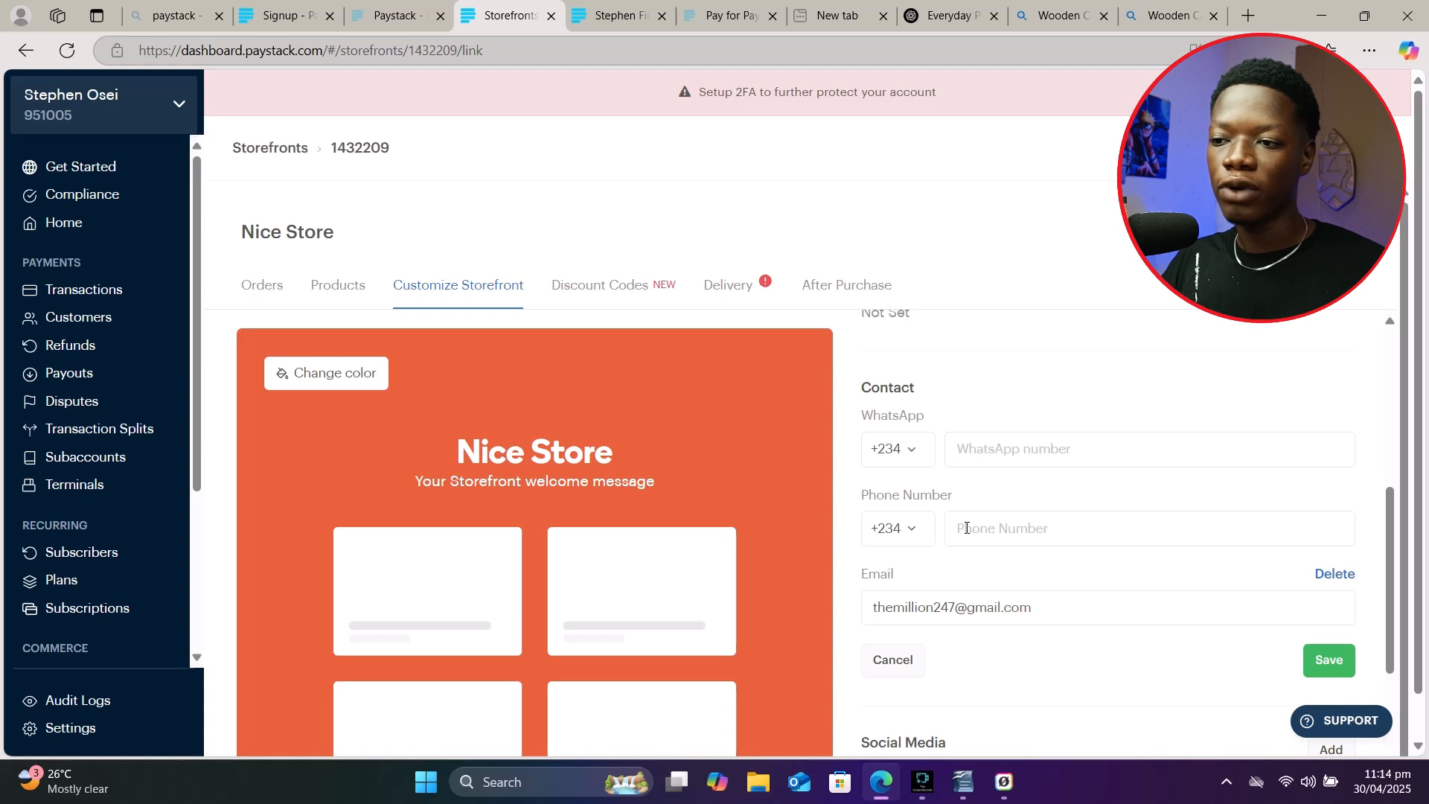
scroll(966, 527, "down", 1)
left_click(878, 568)
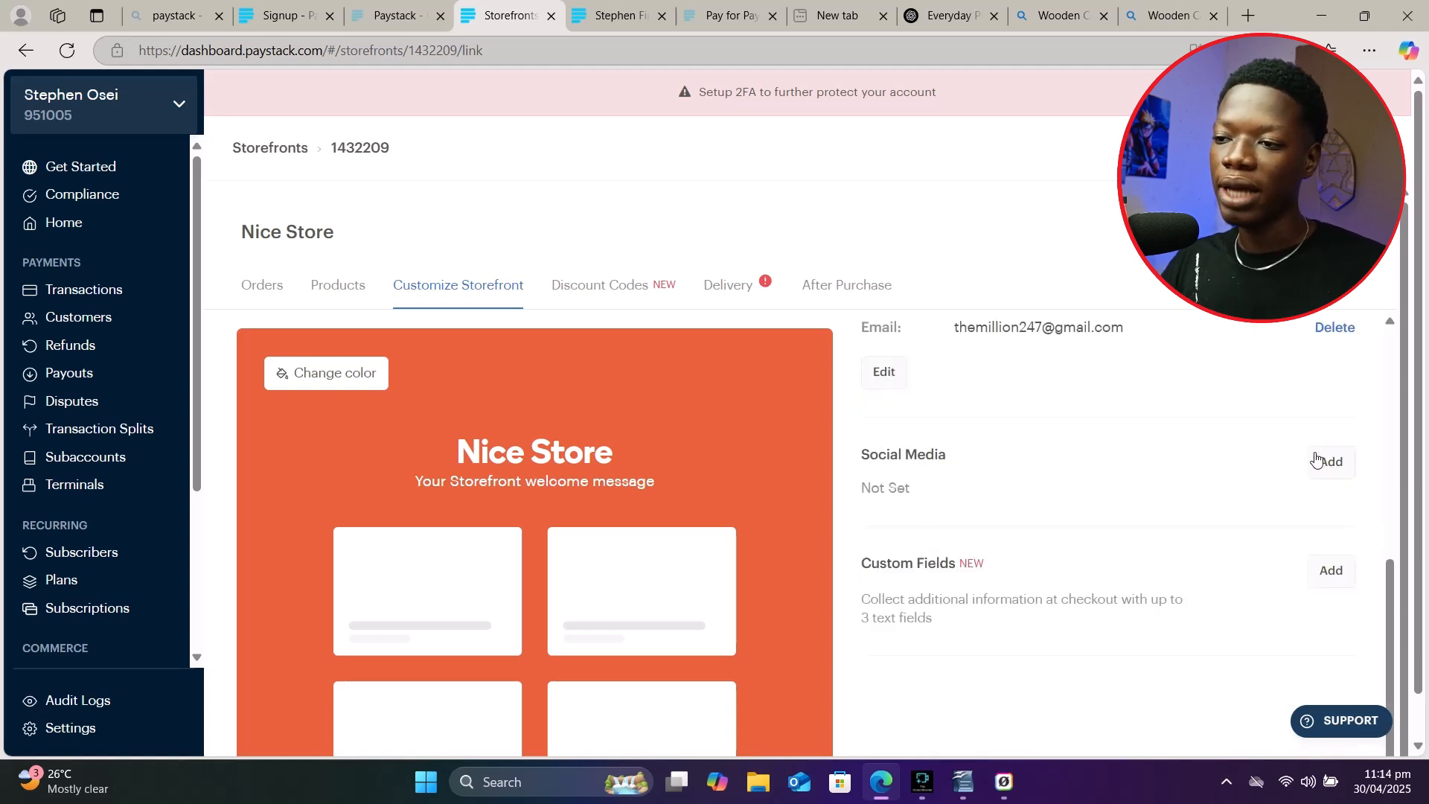
Step: Show the Instagram, Facebook and Twitter fields of the storefront's Social Media section, then close them unsaved
left_click(866, 452)
left_click_drag(865, 452, 945, 453)
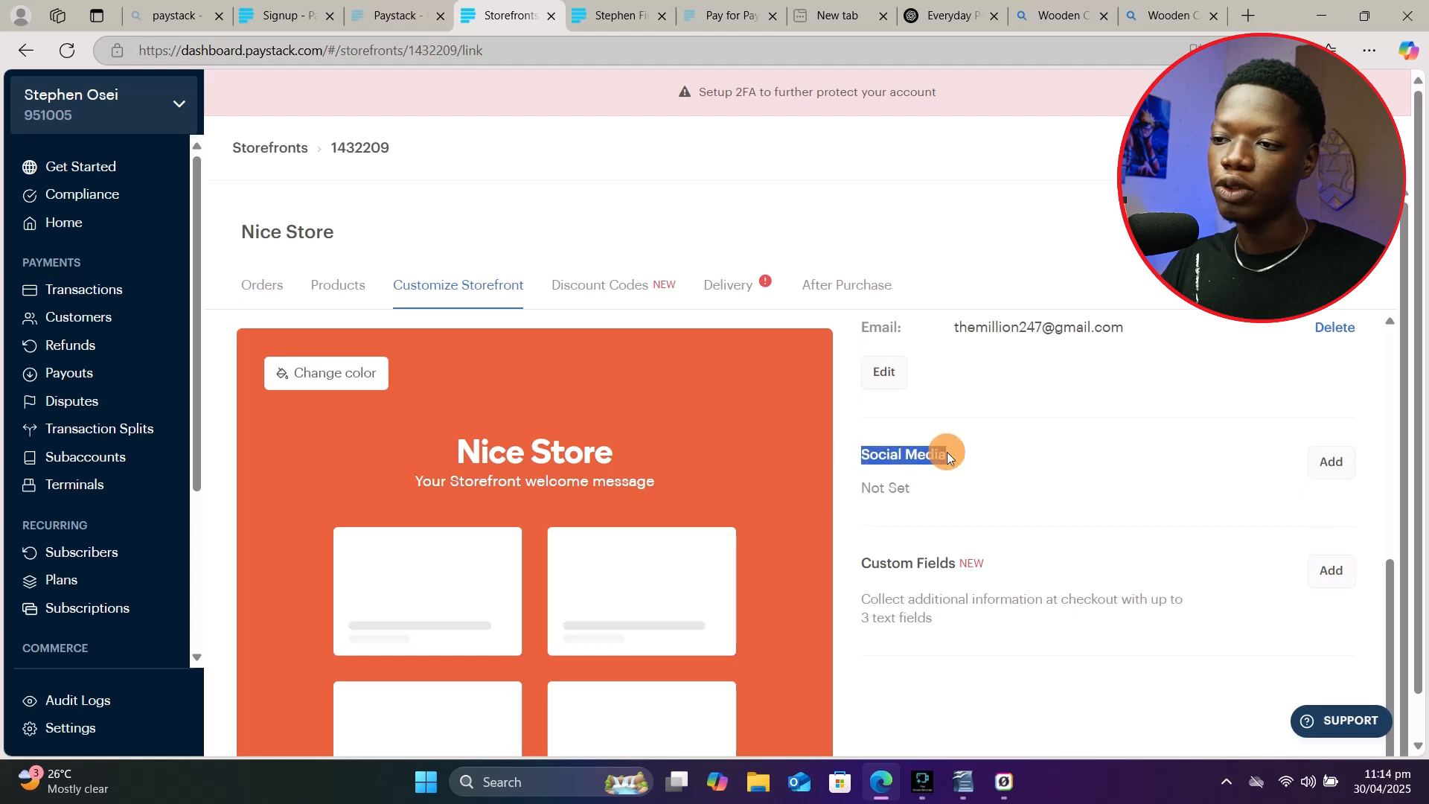
left_click(1331, 462)
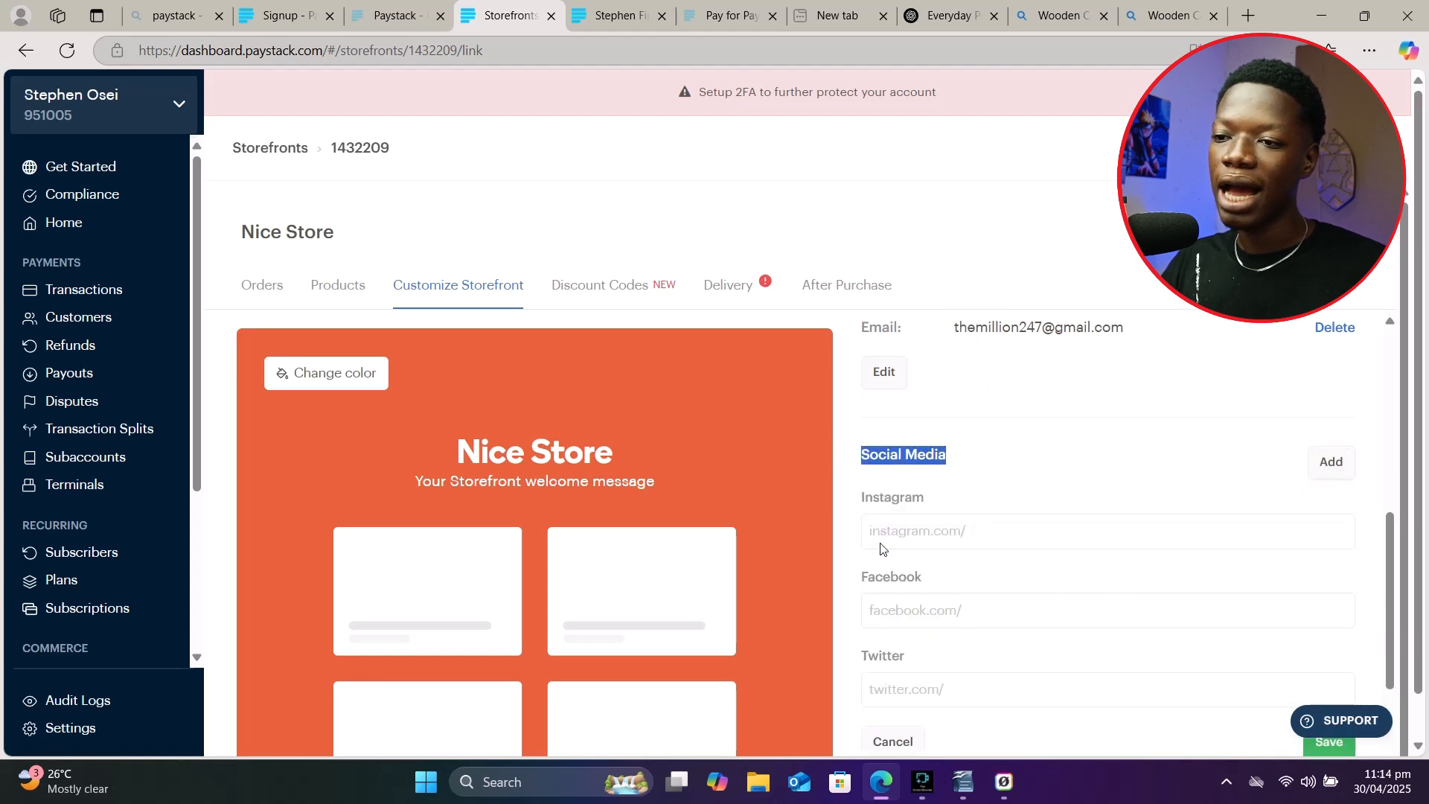
scroll(896, 488, "down", 1)
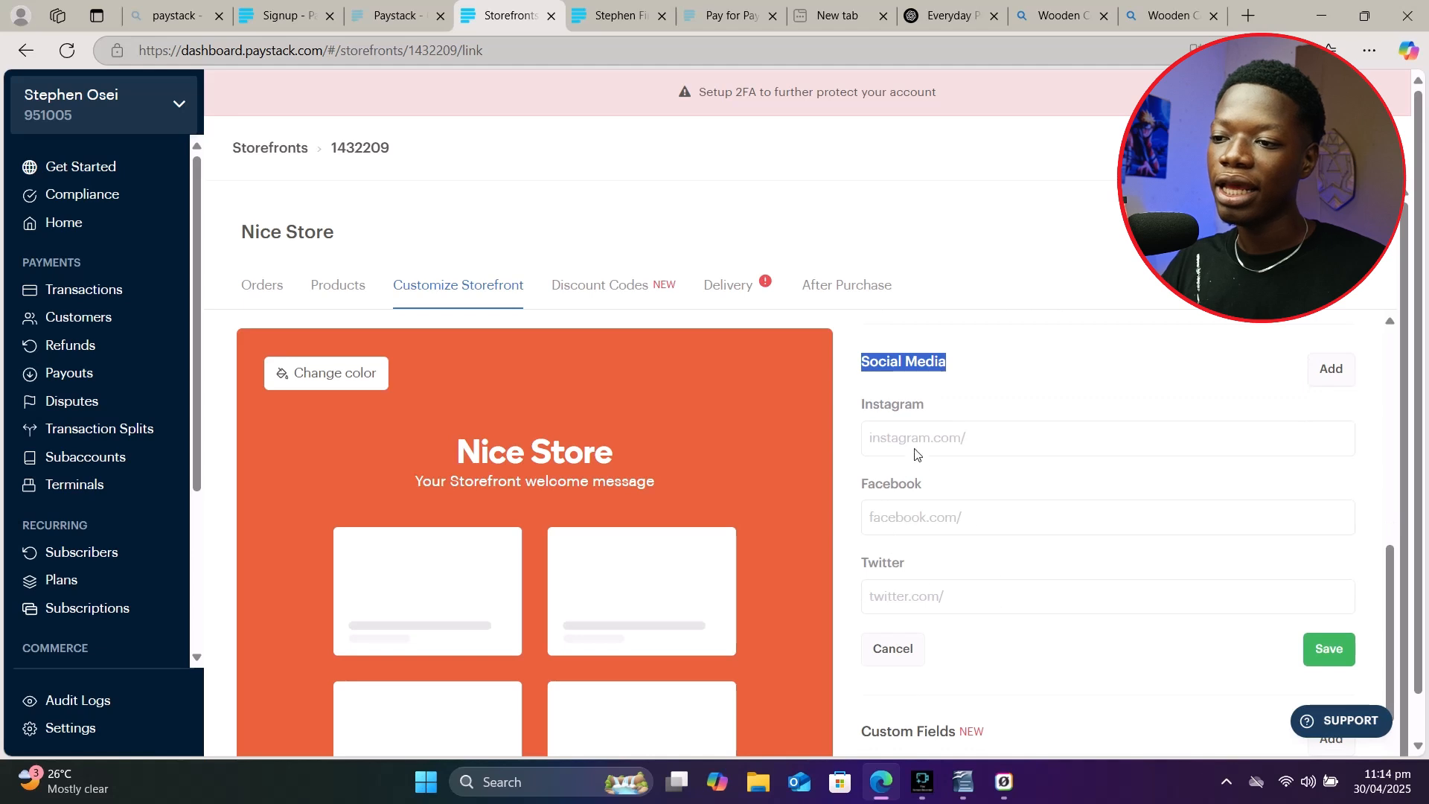
left_click(983, 439)
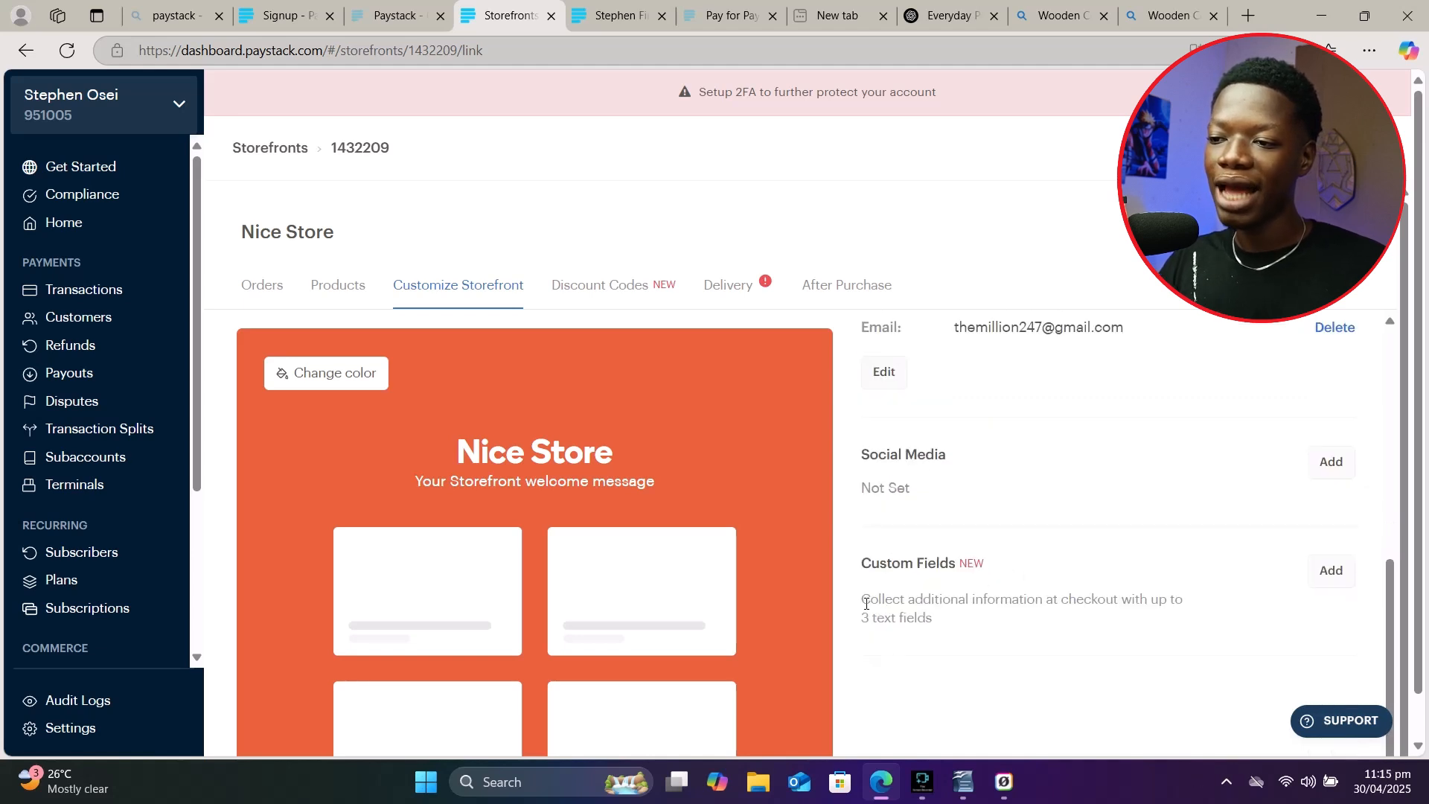
Step: Read the Custom Fields description in the storefront customization settings
left_click_drag(863, 598, 1118, 600)
left_click(967, 683)
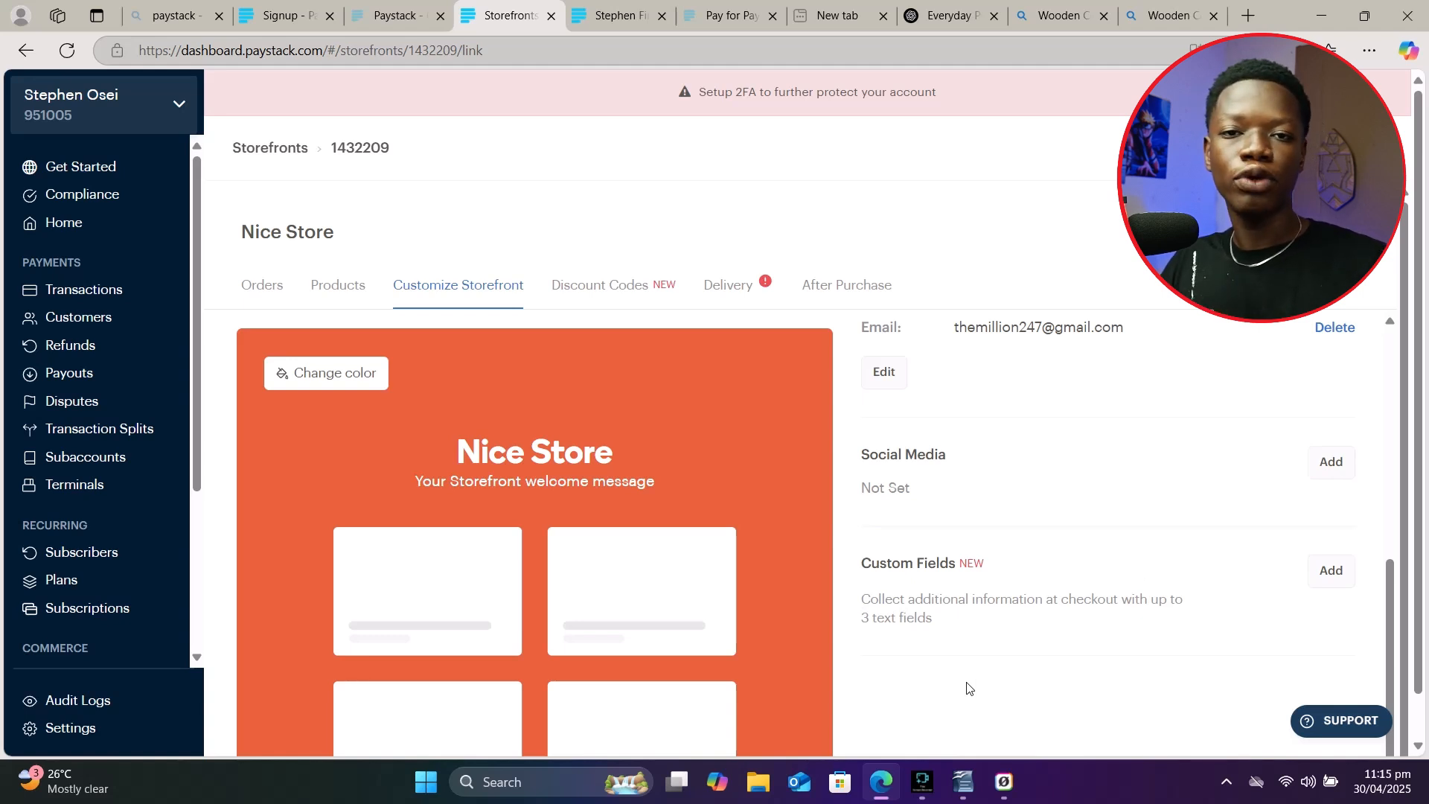
scroll(922, 650, "up", 5)
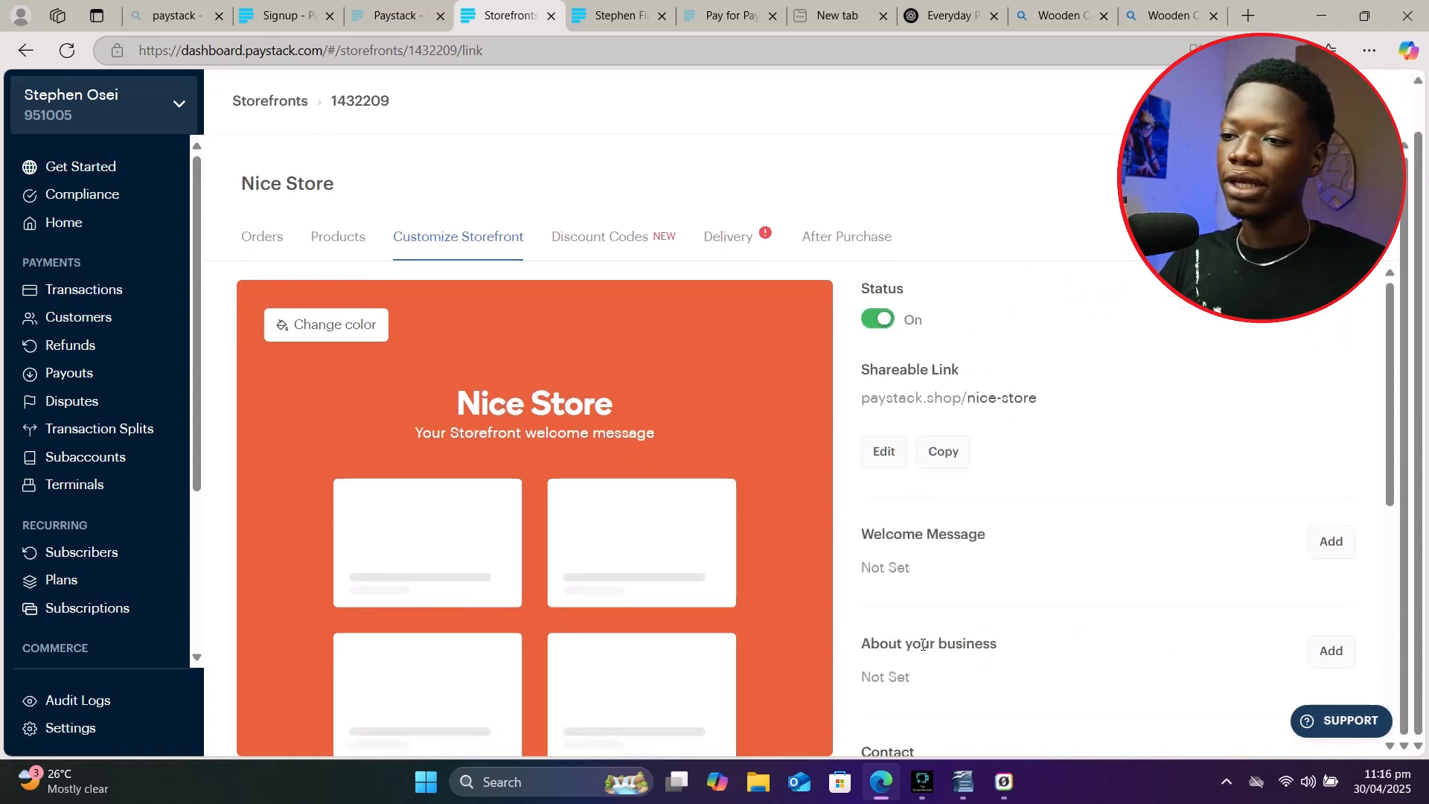
scroll(834, 535, "up", 1)
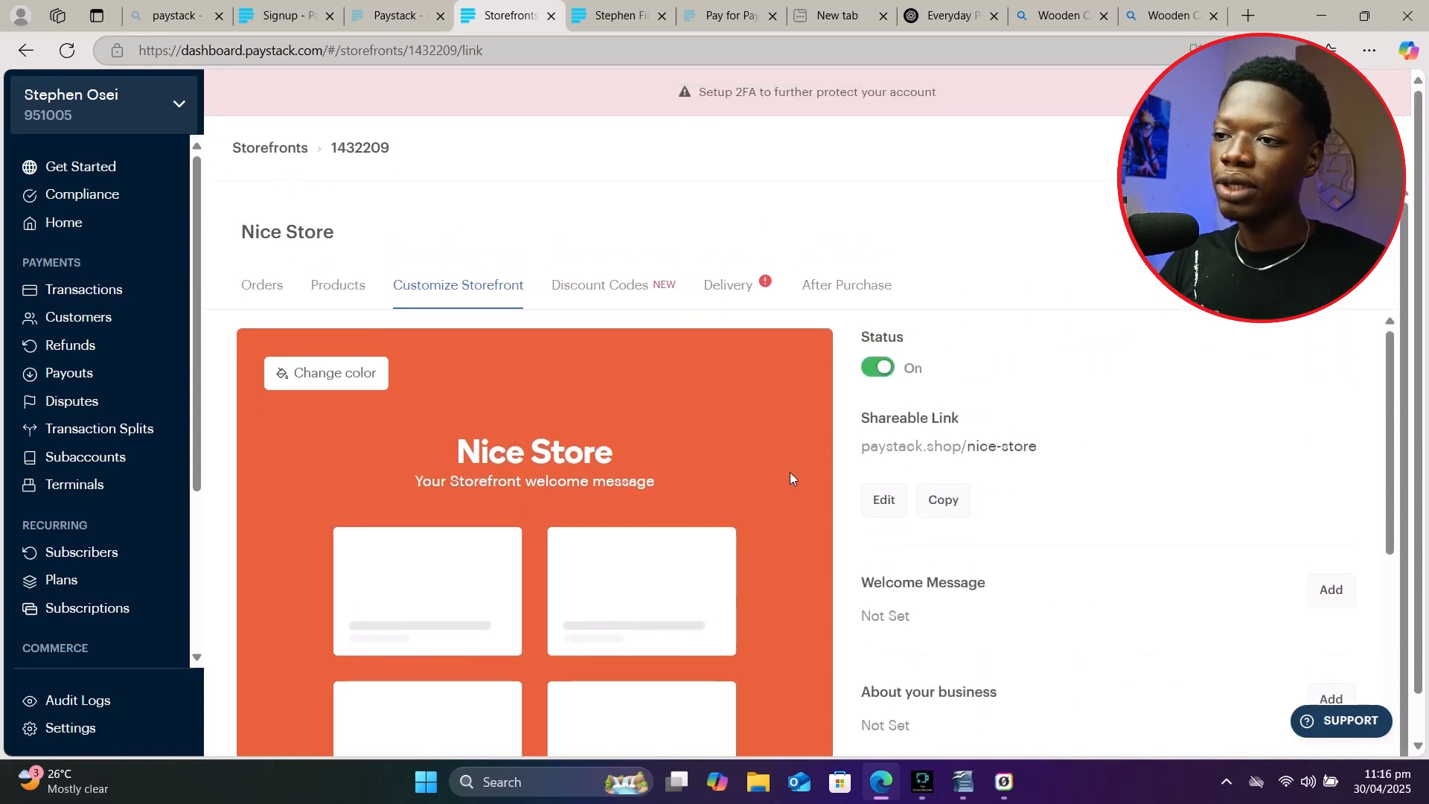
Step: Start a new discount code for Nice Store and name it GHSS
left_click(586, 292)
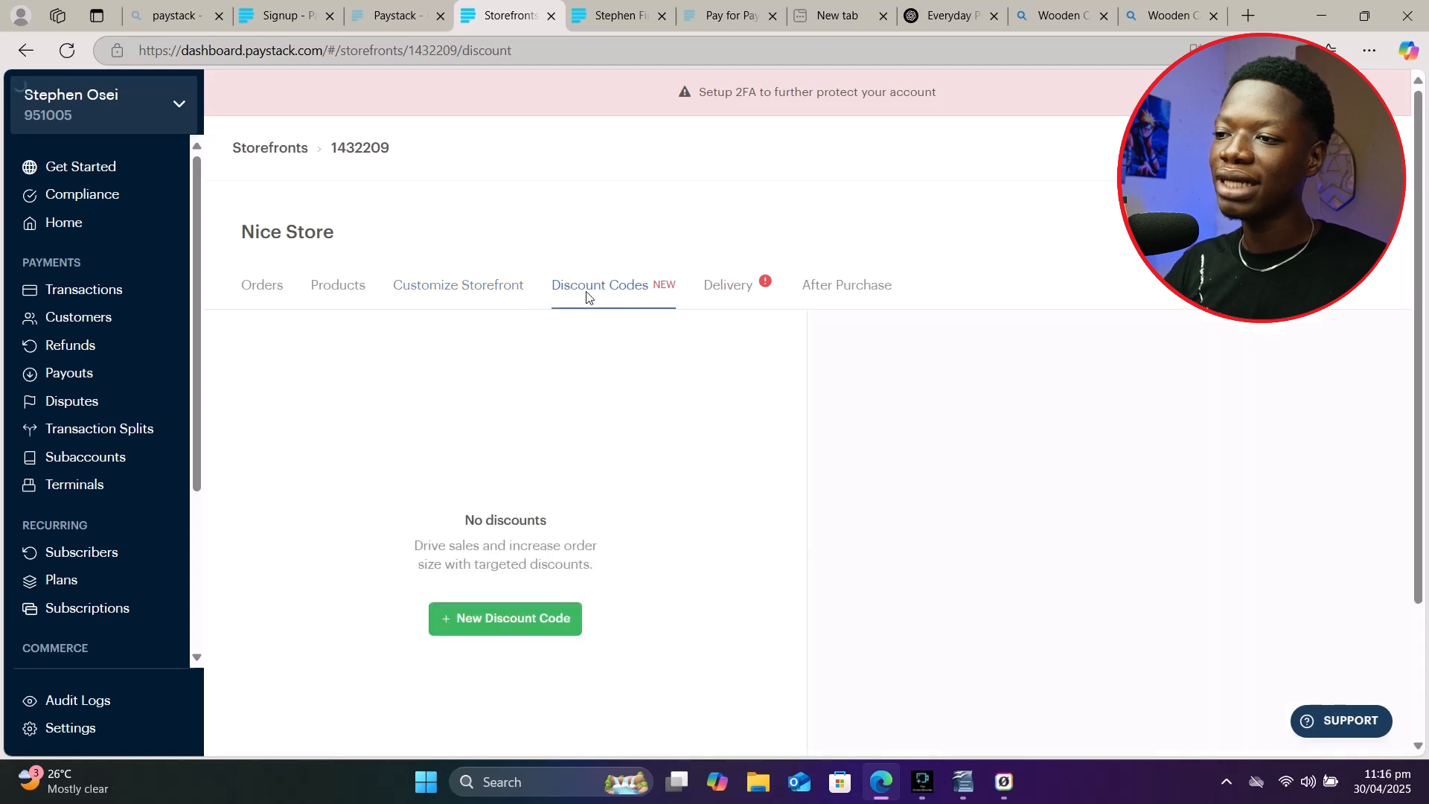
scroll(630, 325, "down", 3)
scroll(668, 379, "up", 3)
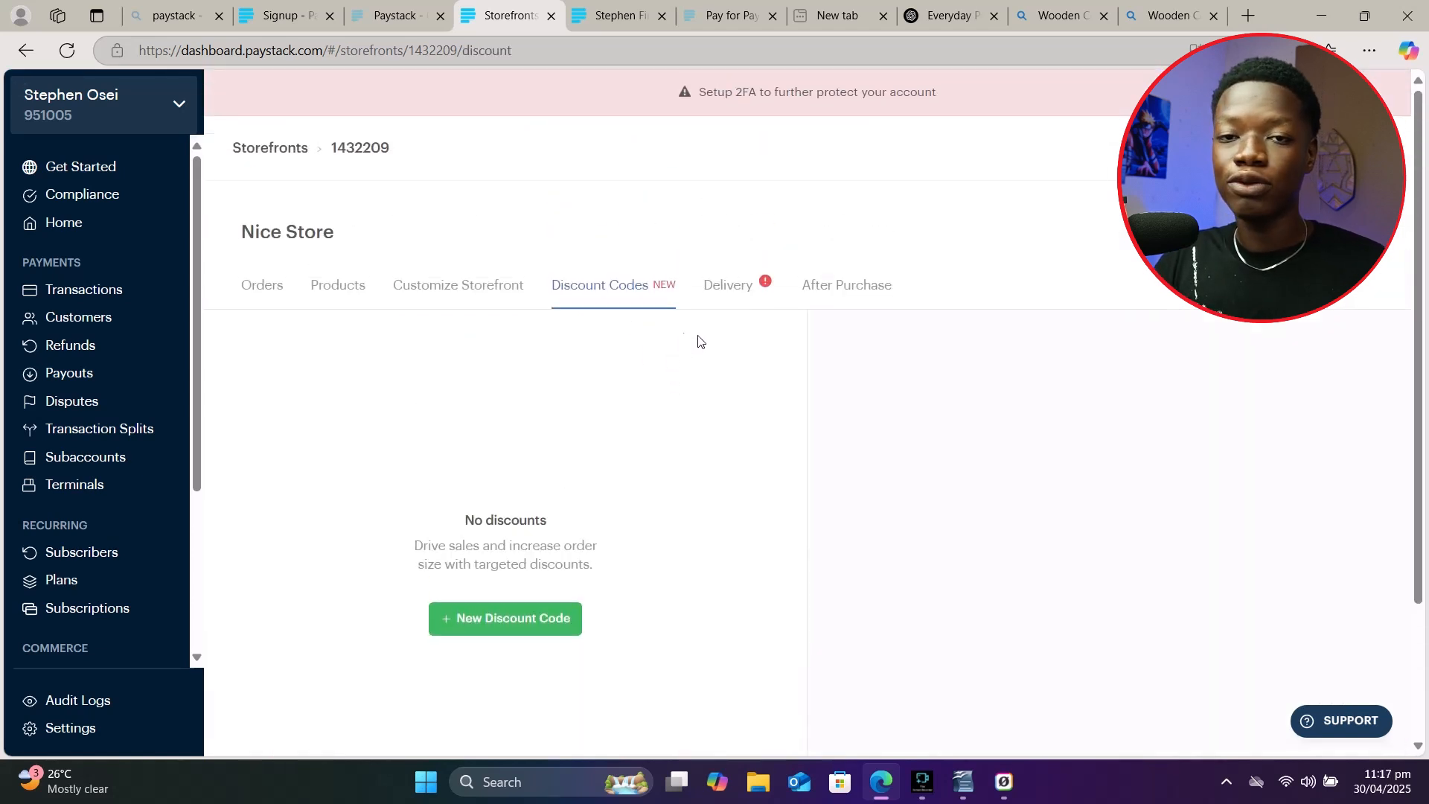
left_click(480, 622)
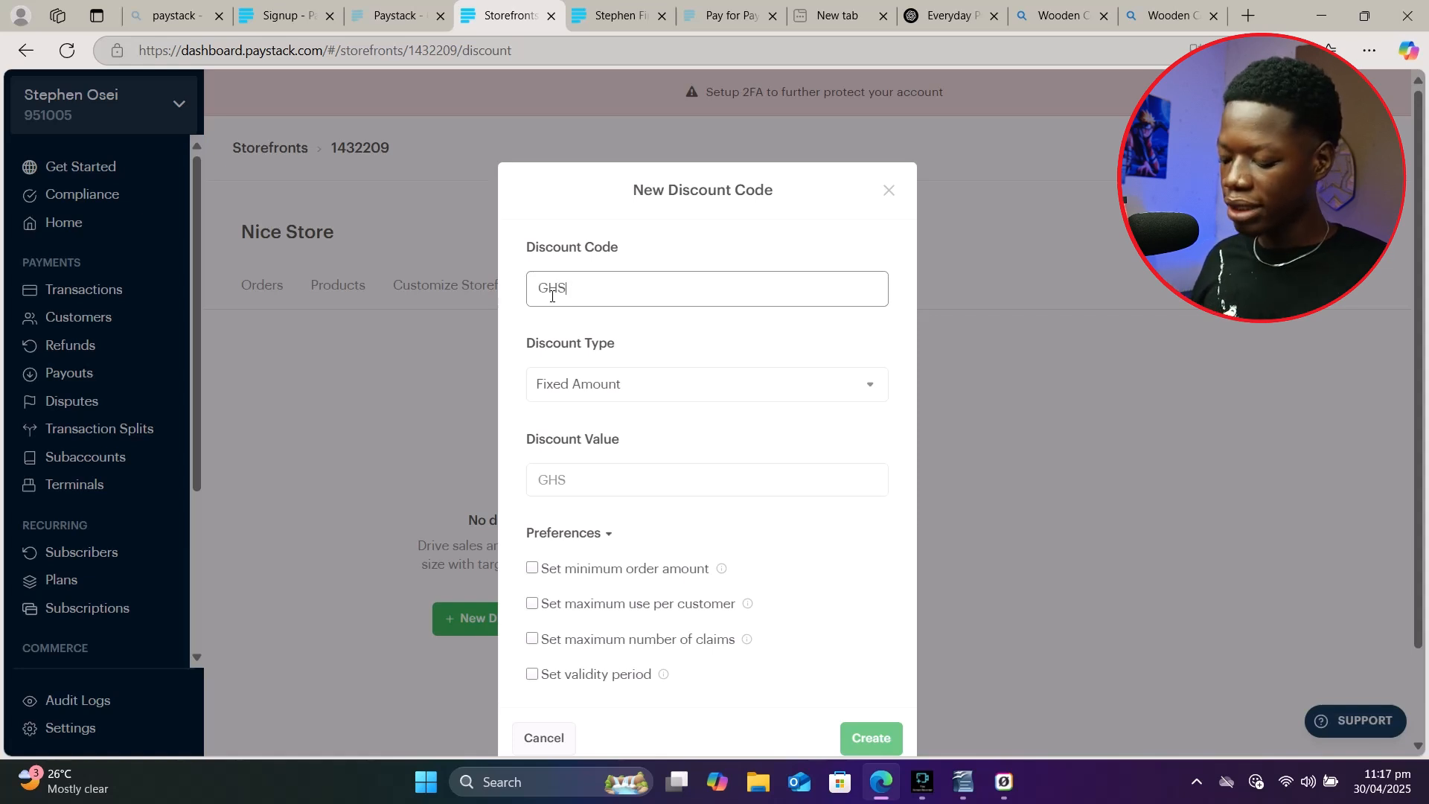
left_click(551, 296)
type("GHSS")
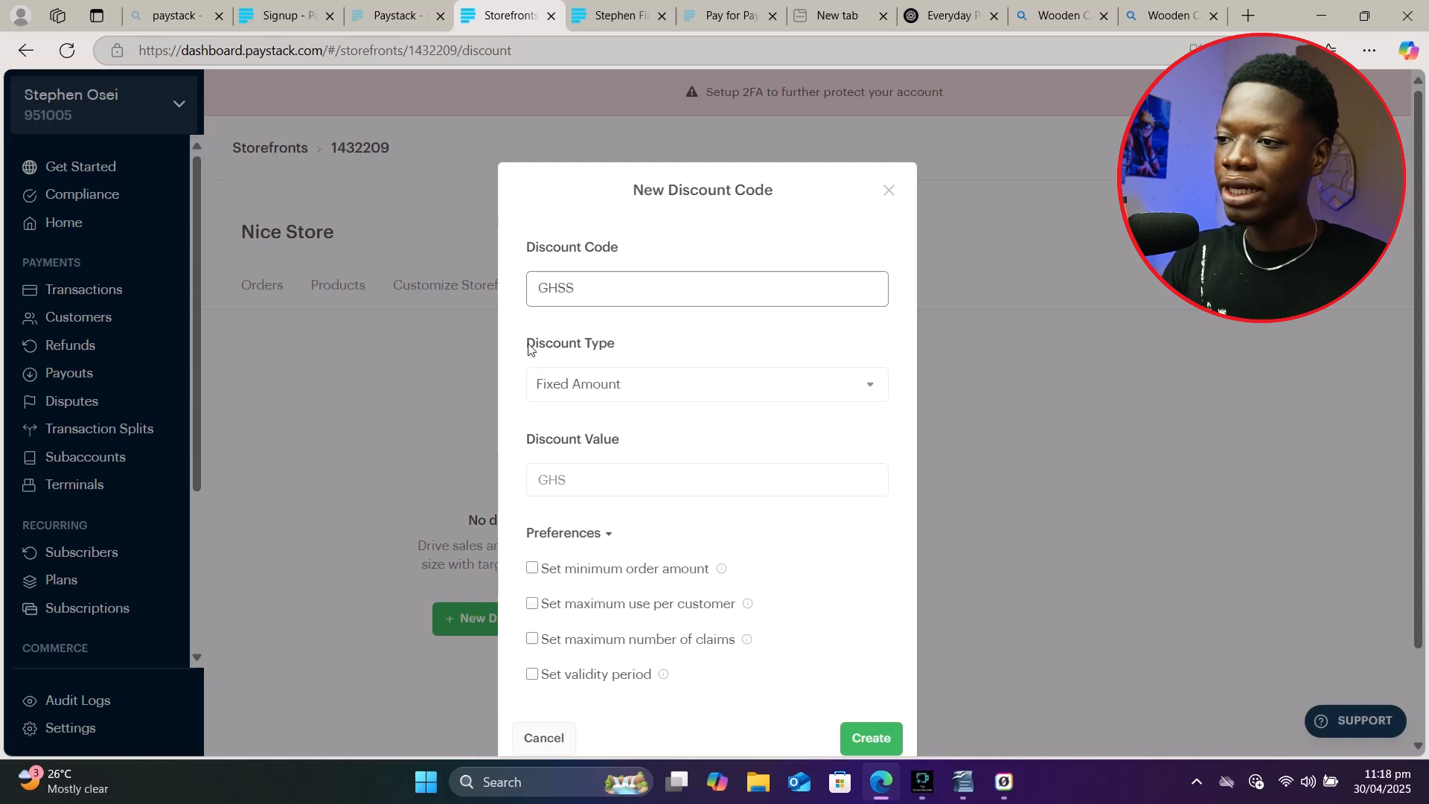
Step: Set the discount type of the new GHSS code to Percentage
left_click_drag(530, 347, 695, 343)
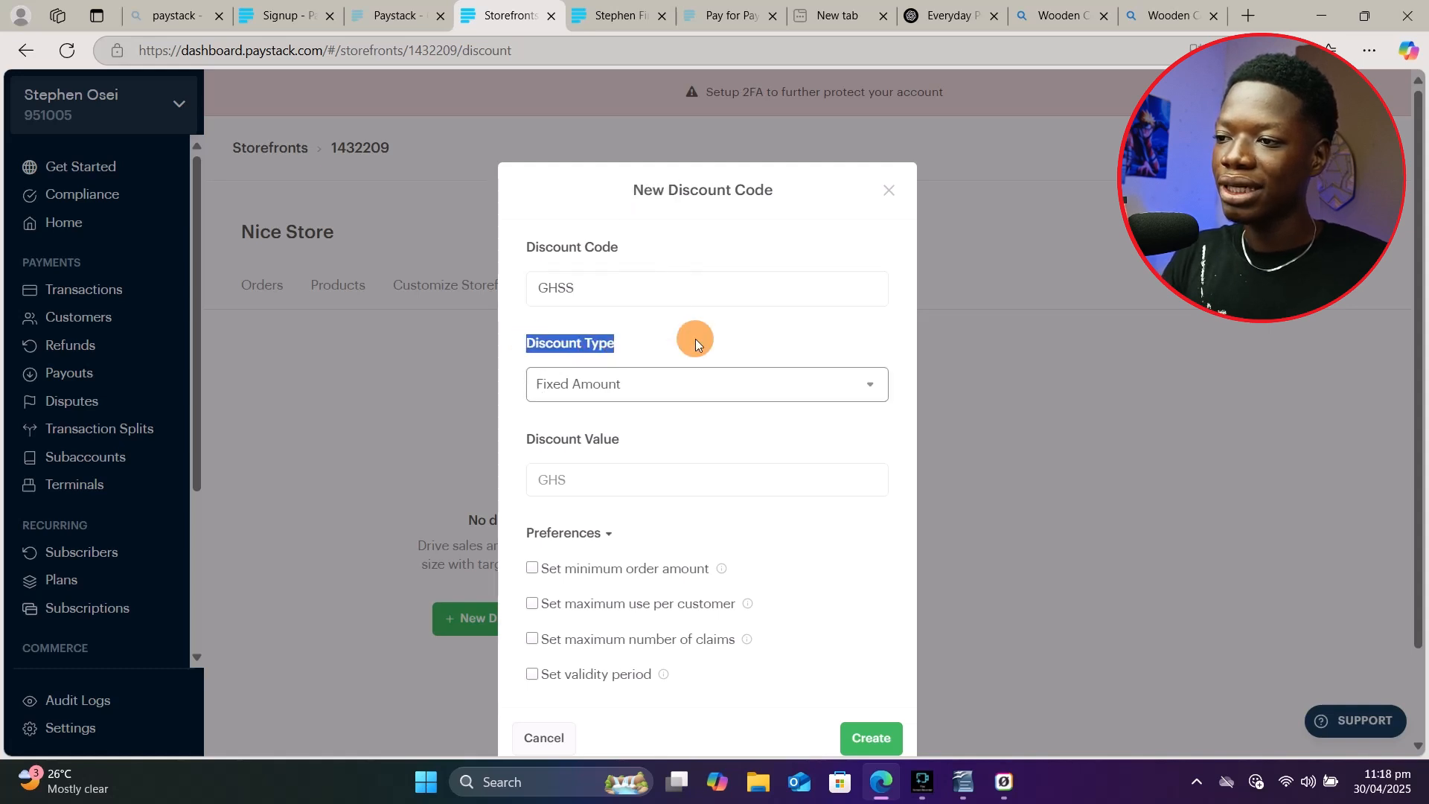
left_click(515, 387)
left_click(642, 389)
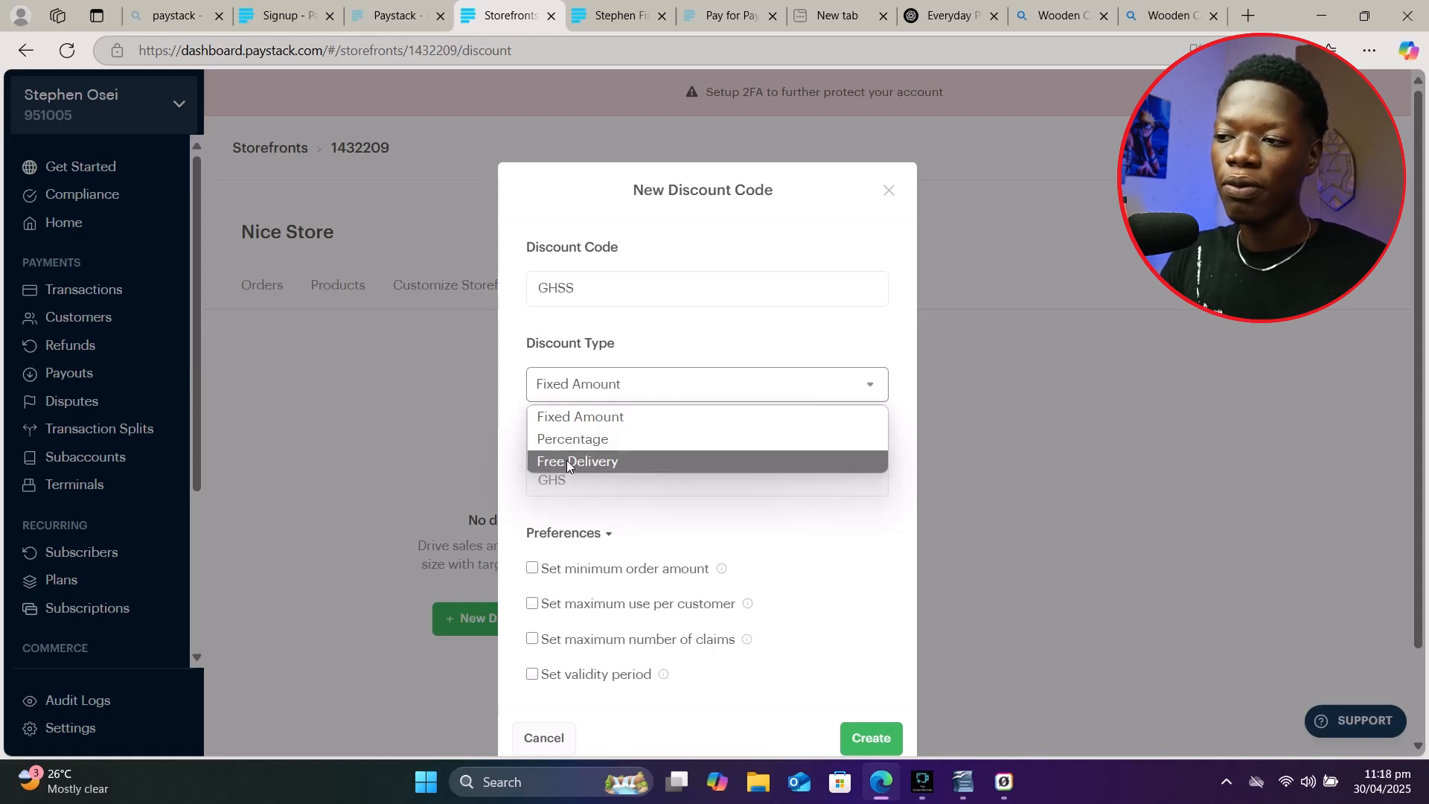
left_click(567, 441)
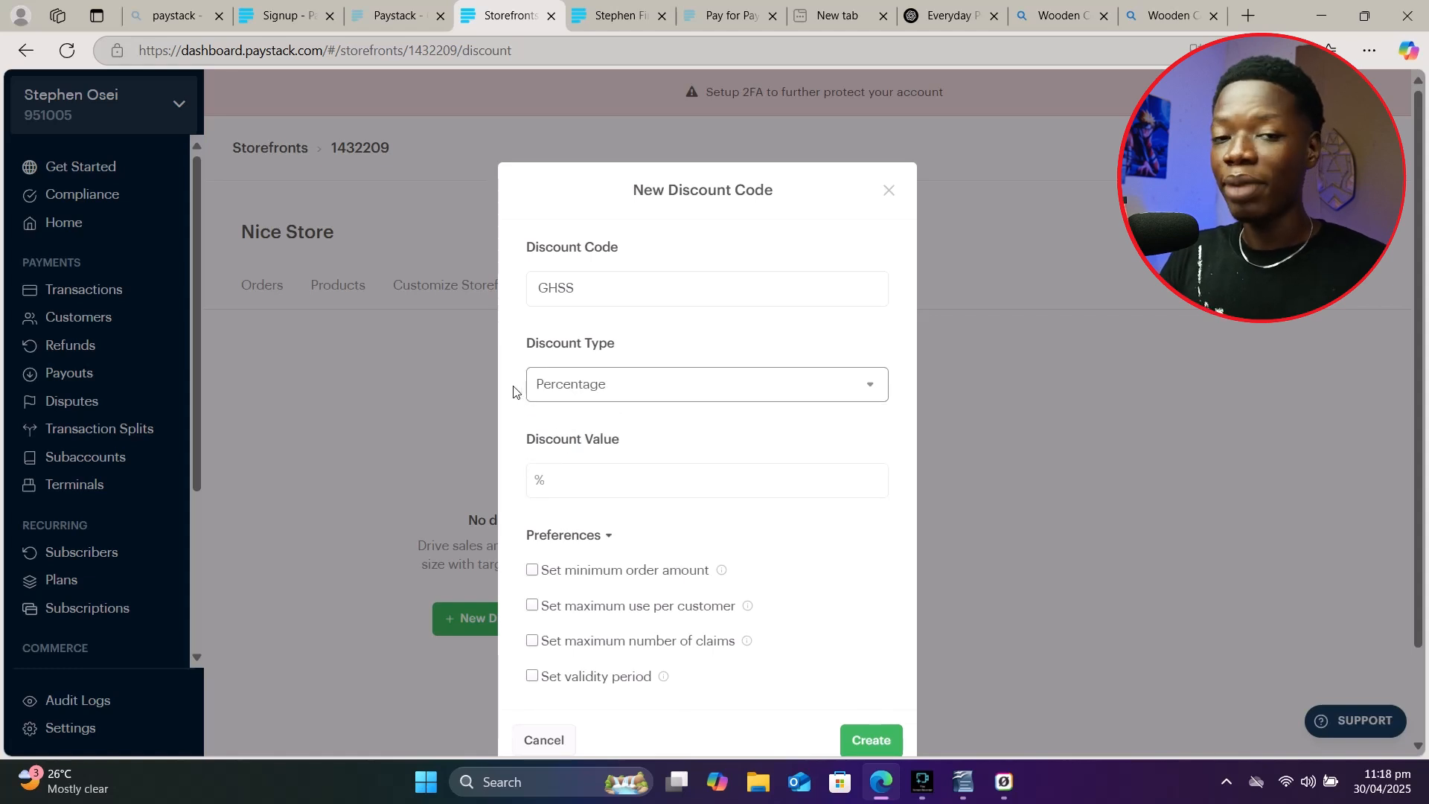
Step: Set the discount value of the new GHSS code to 20%
left_click(560, 481)
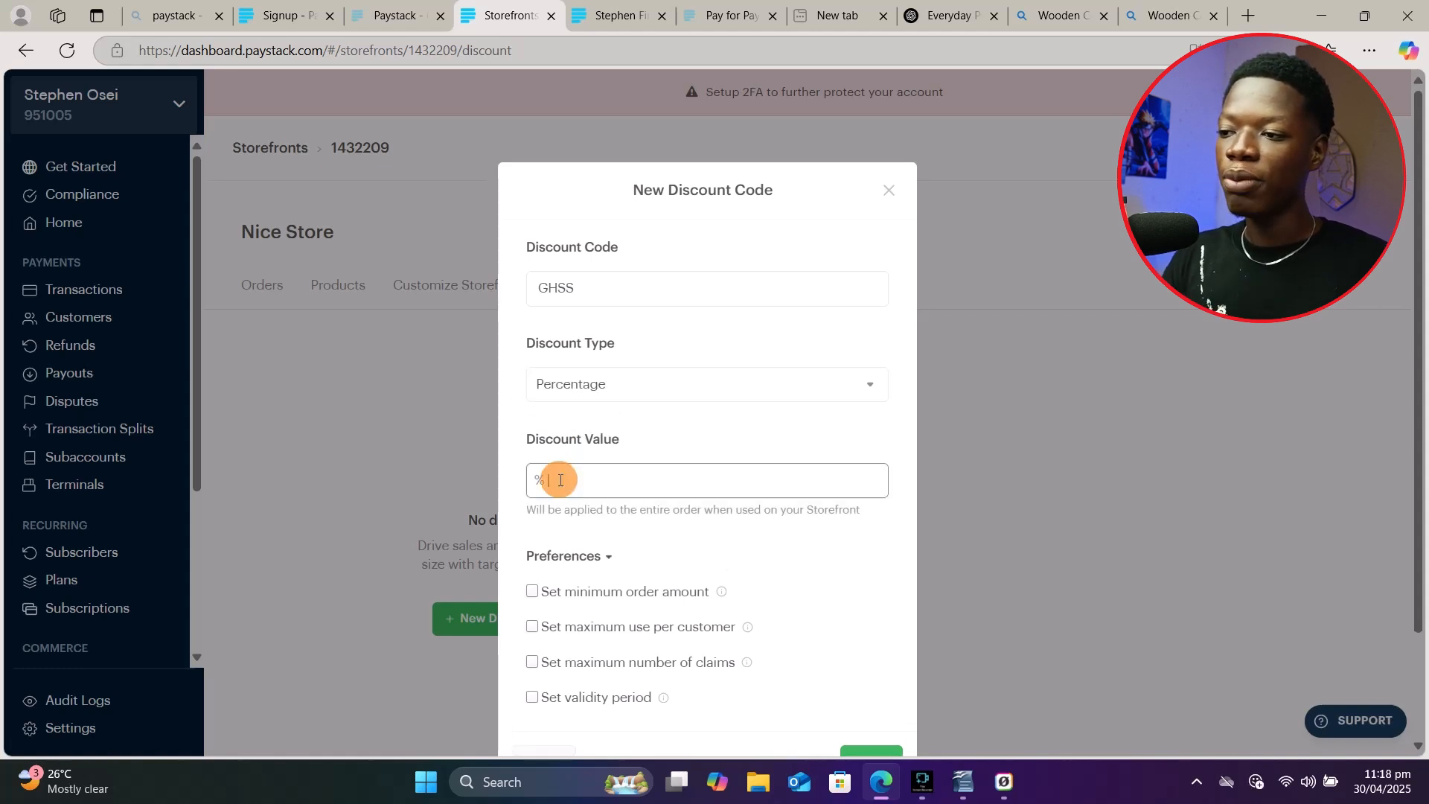
type("2")
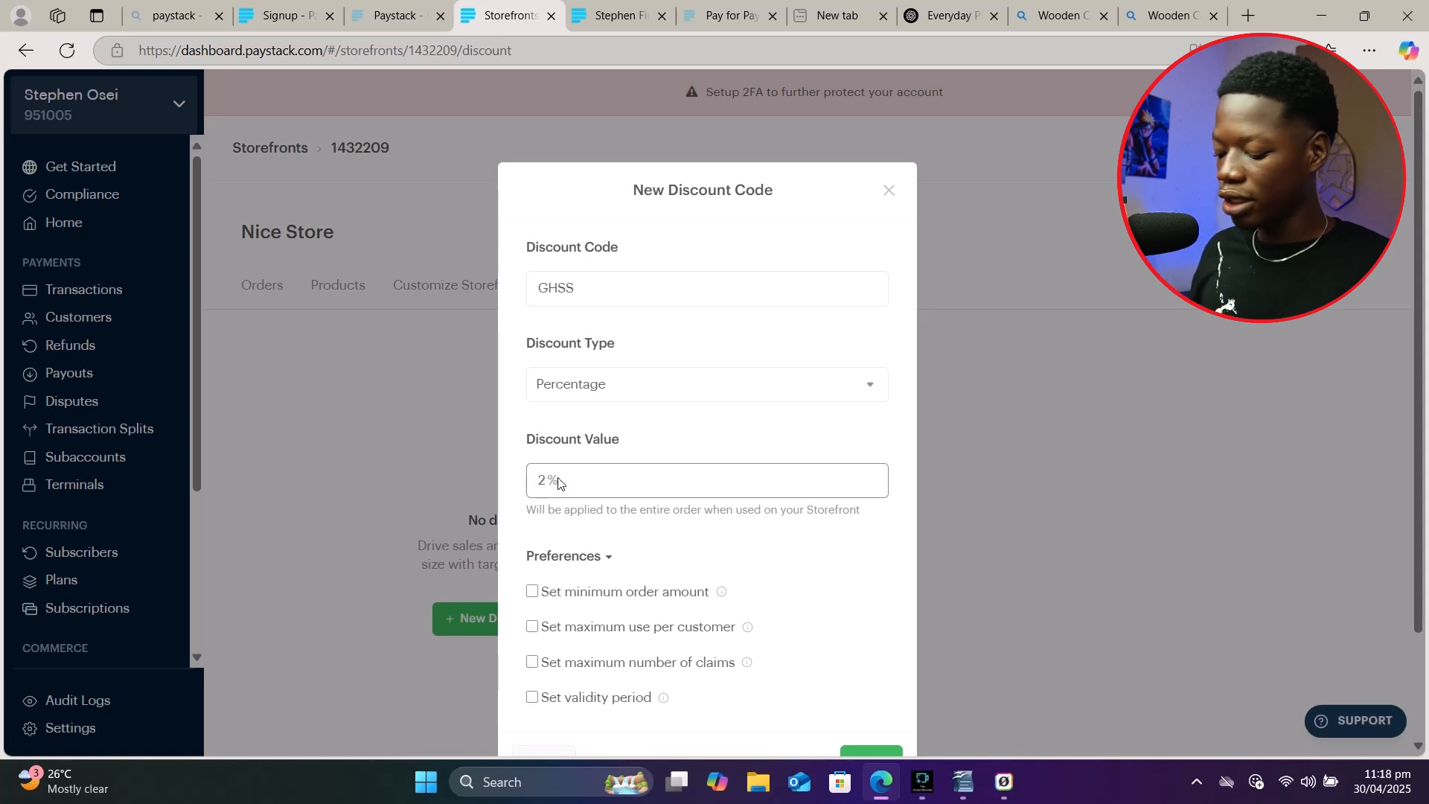
type("0")
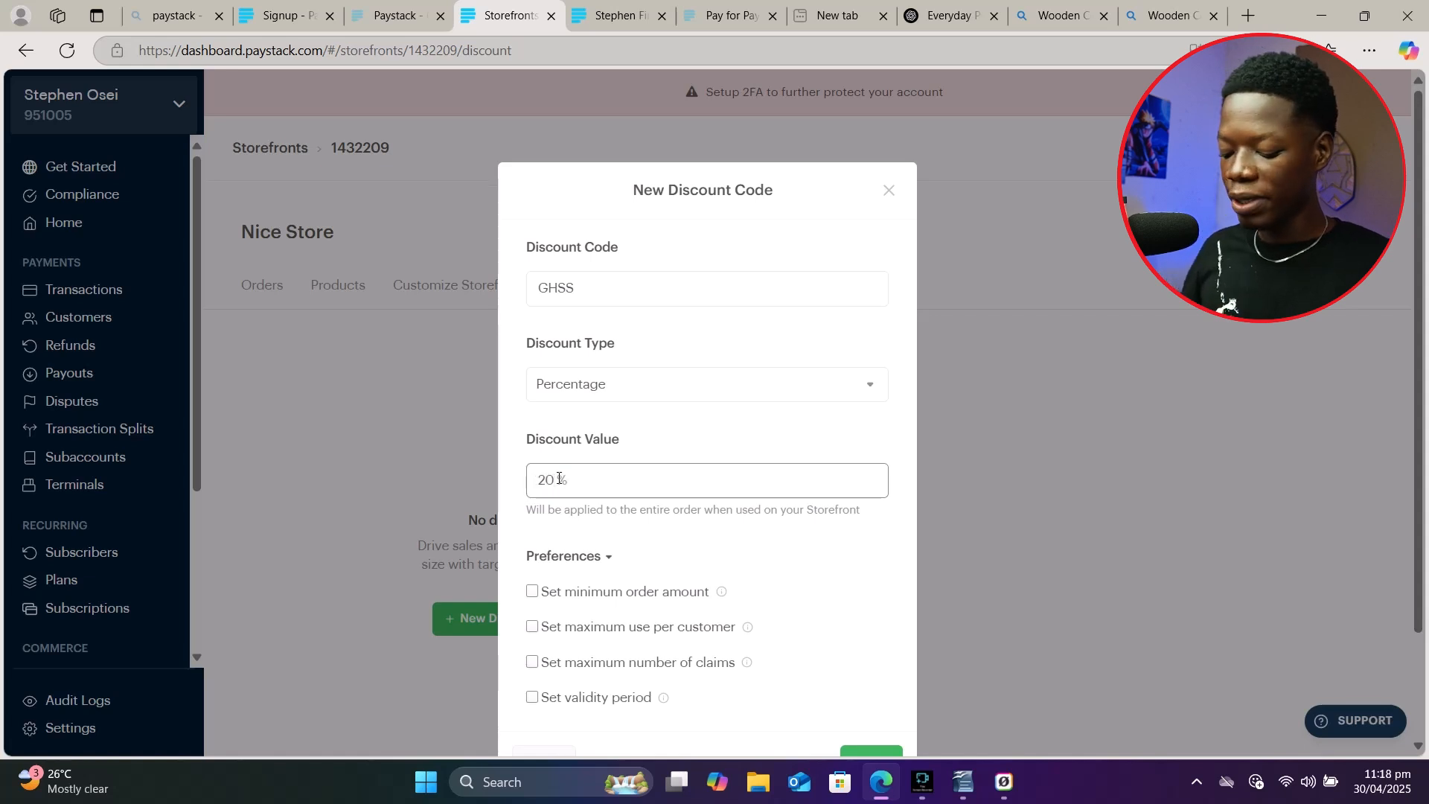
left_click(510, 428)
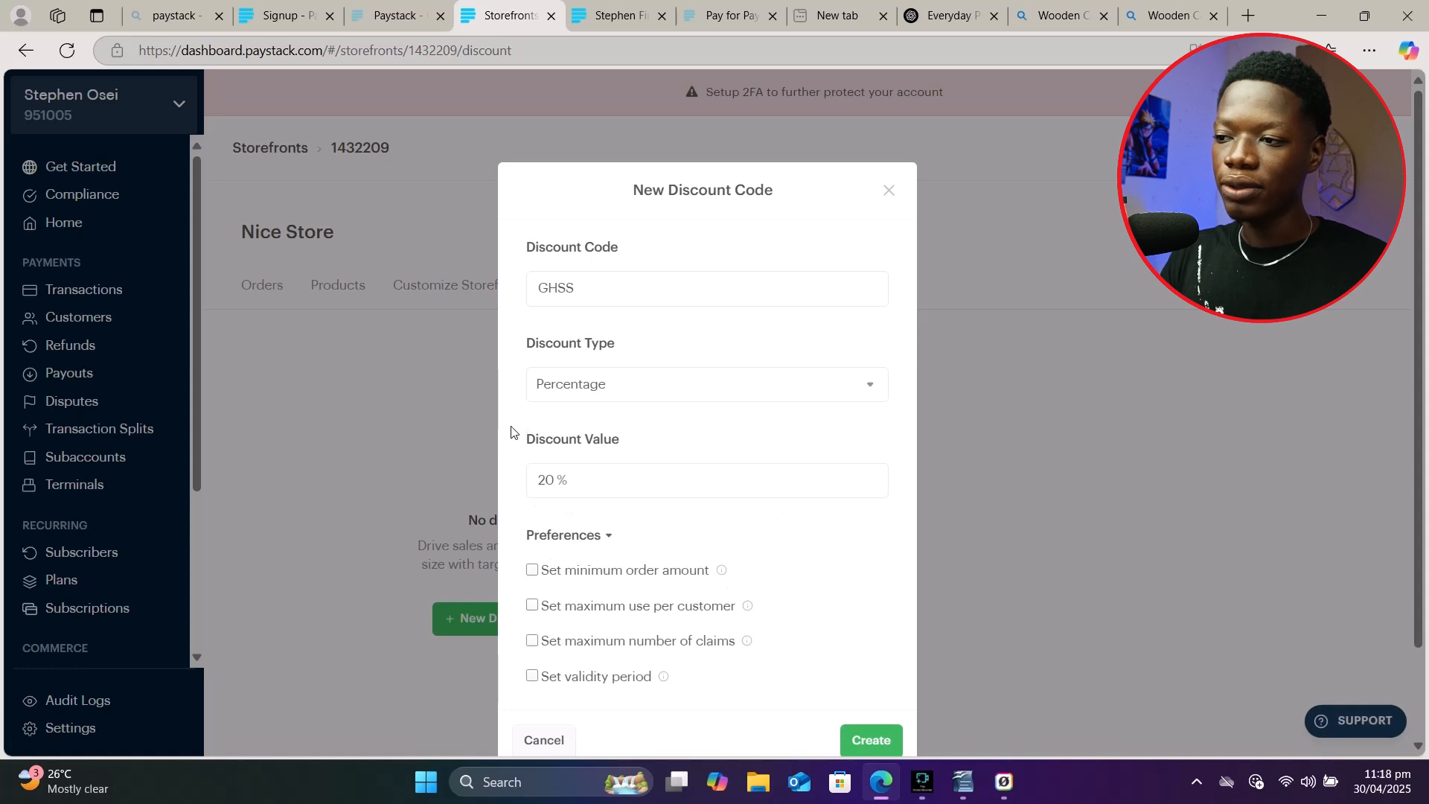
Step: Require a minimum order amount of GHS 100 for the GHSS code, leaving the maximum use per customer unset
scroll(521, 439, "down", 2)
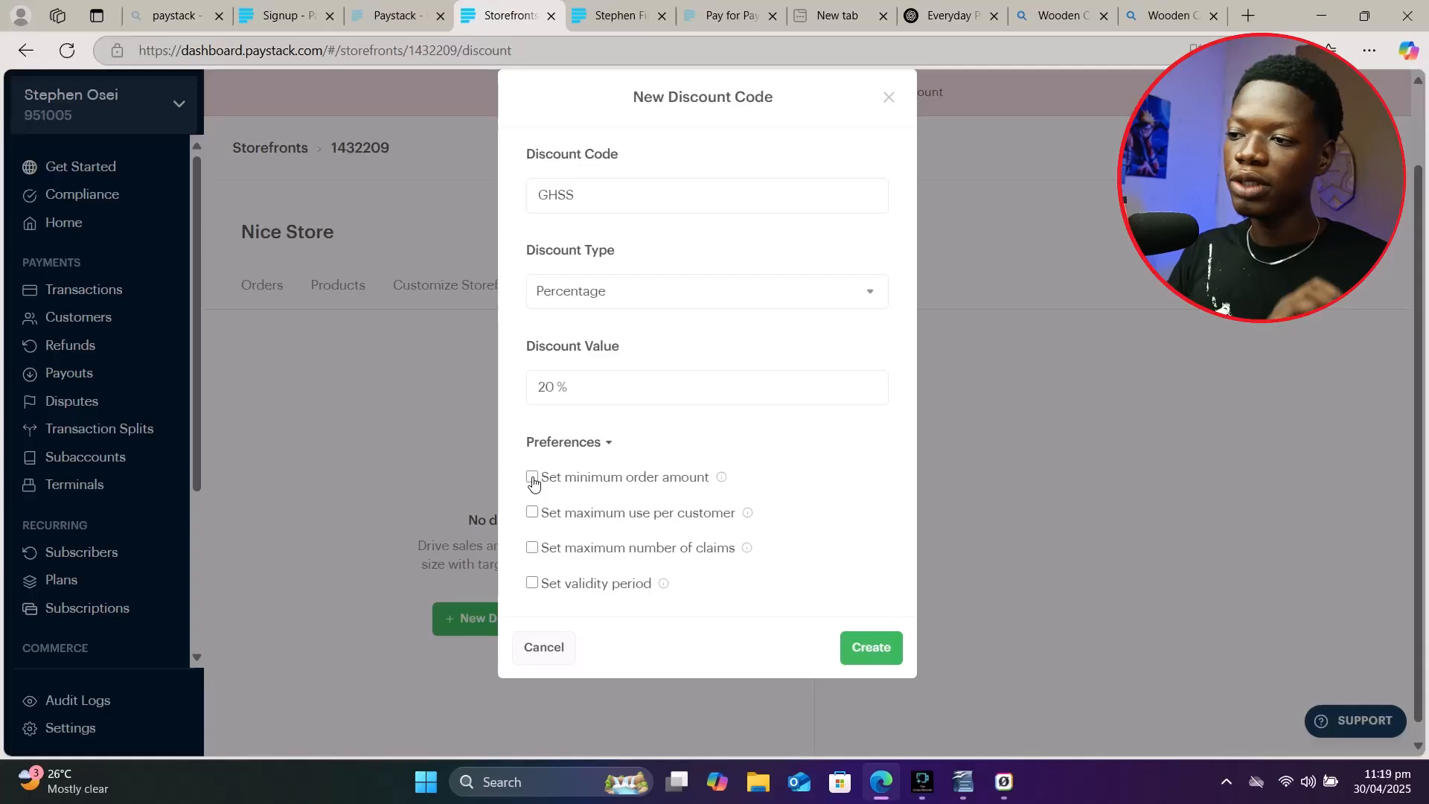
left_click(532, 478)
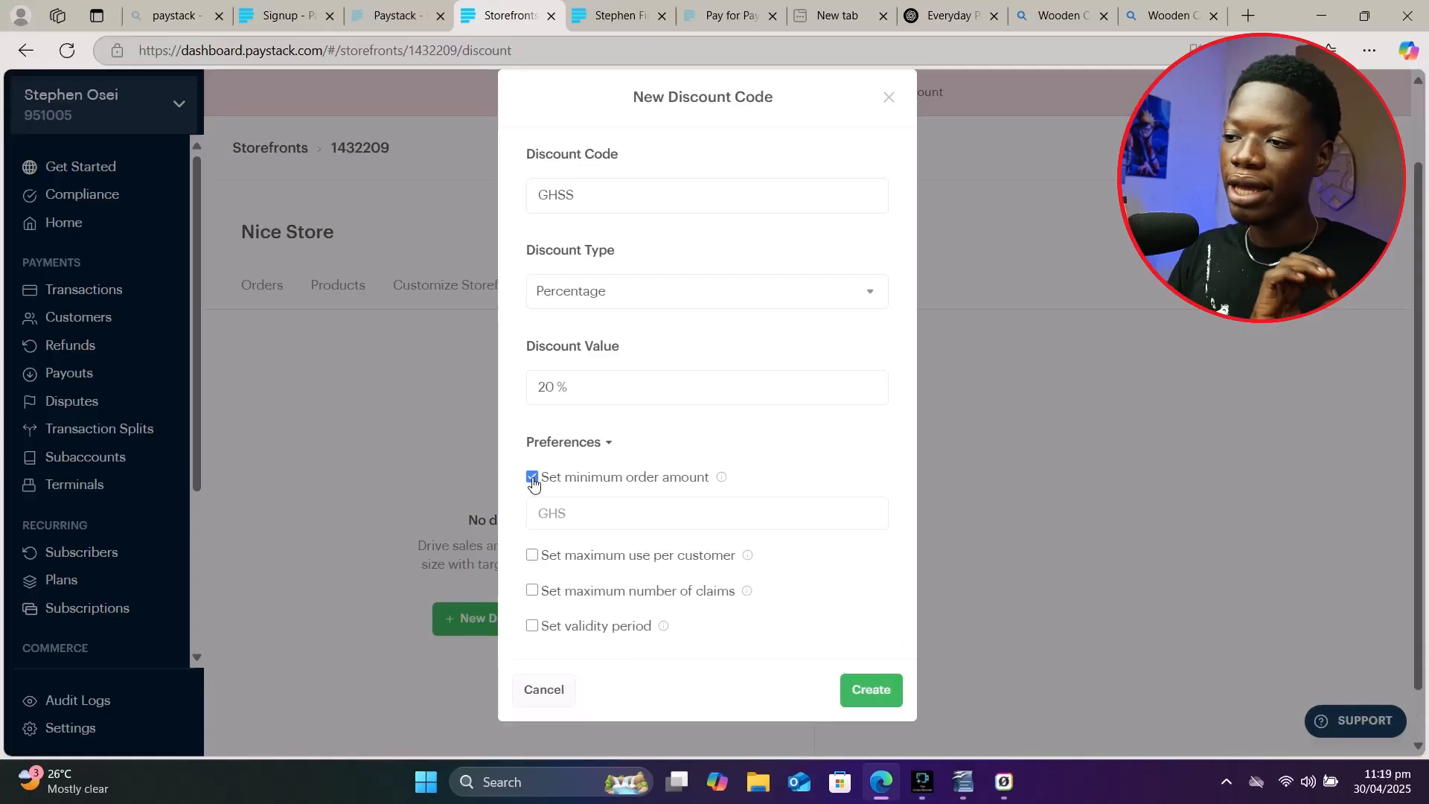
left_click(583, 514)
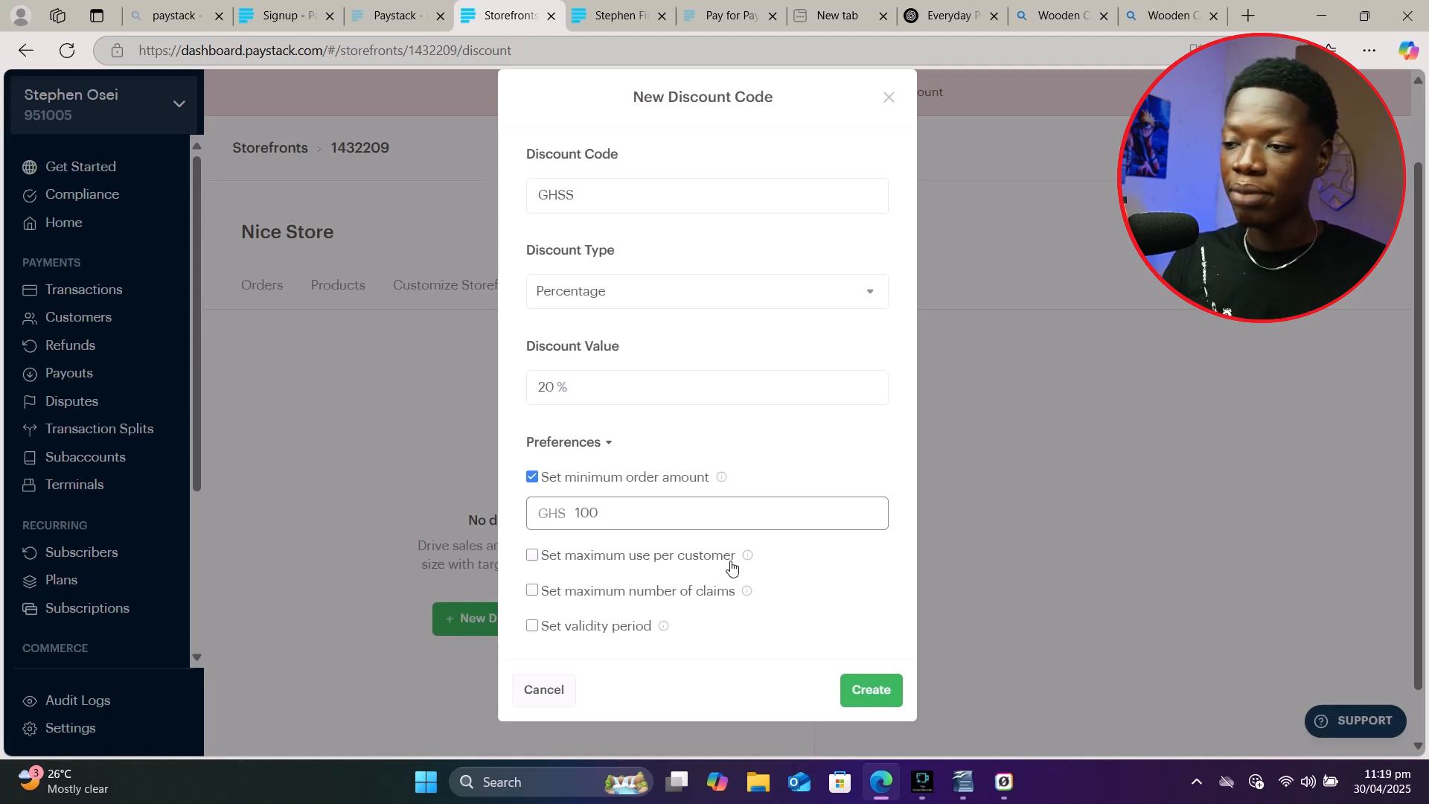
left_click(532, 554)
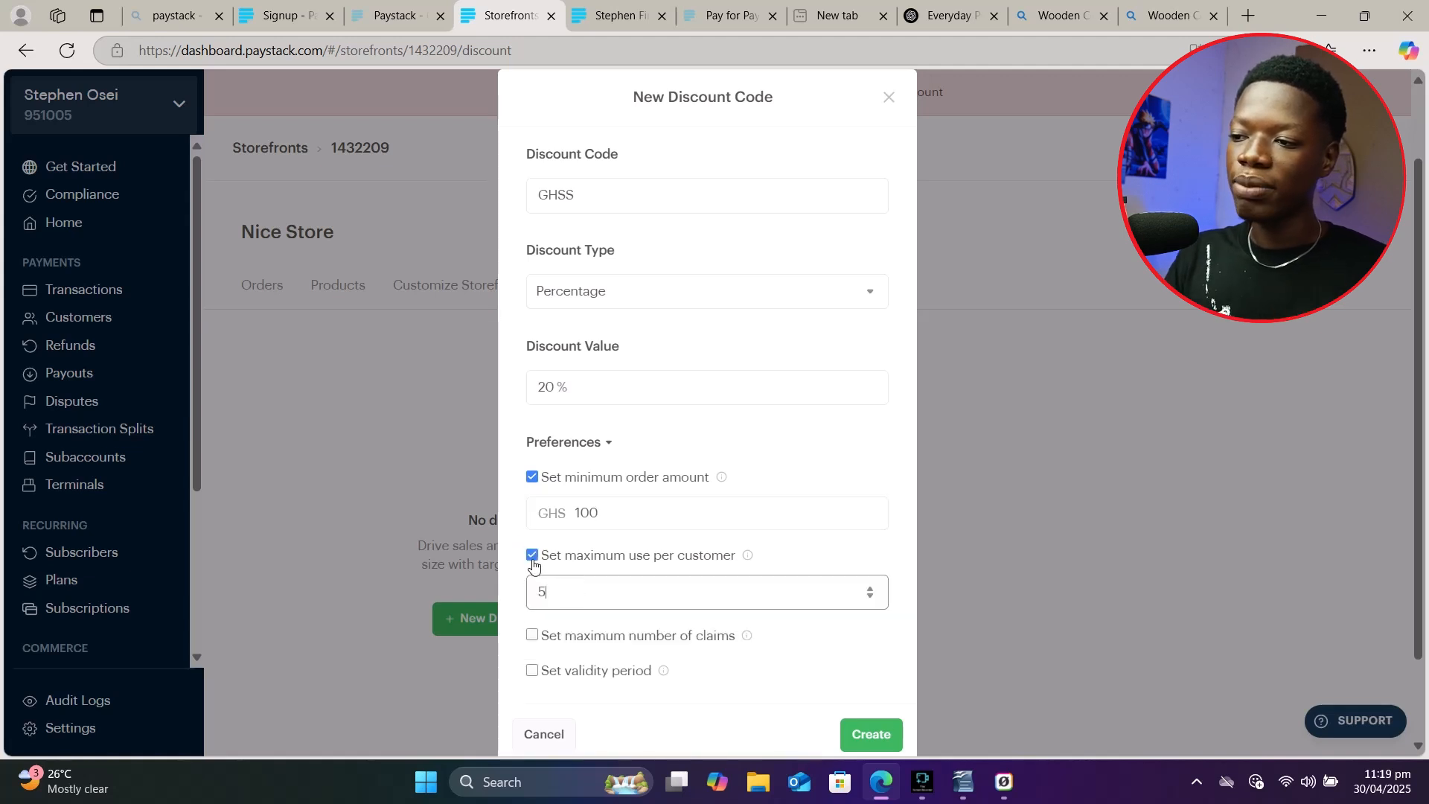
left_click(532, 556)
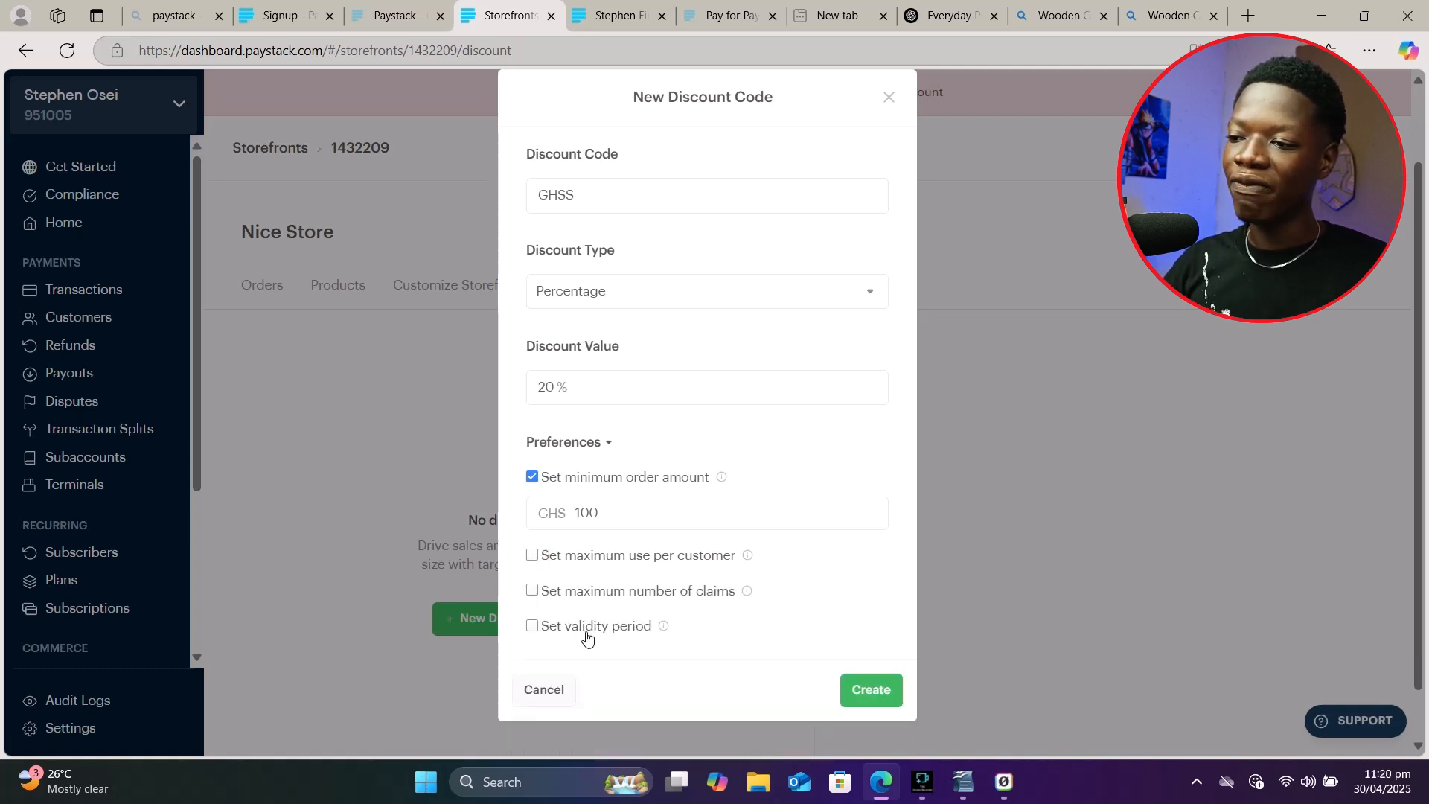
Step: Enable a validity period for the GHSS code running from 30 Apr 2025 to 30 May 2025
left_click(533, 628)
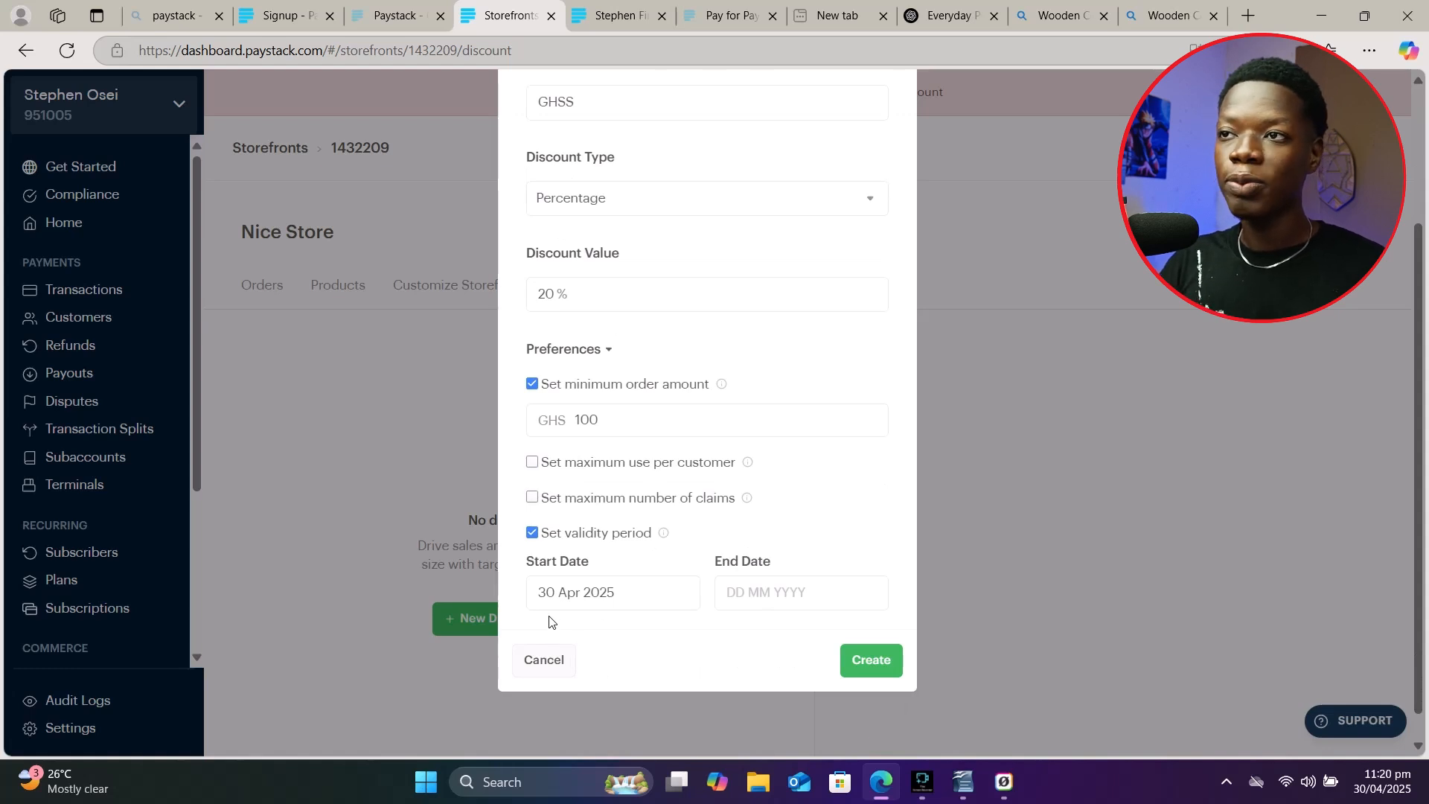
left_click(561, 600)
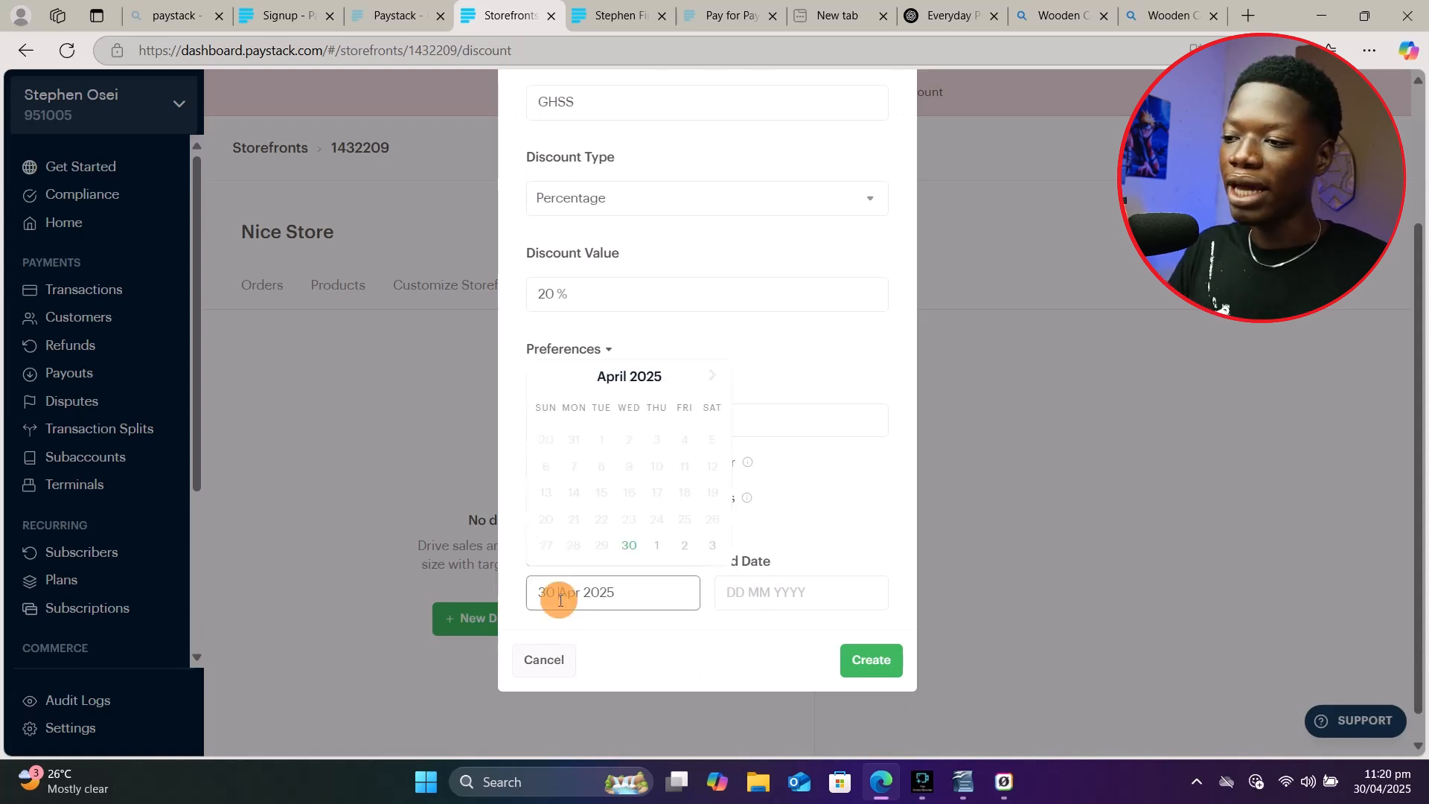
left_click(738, 604)
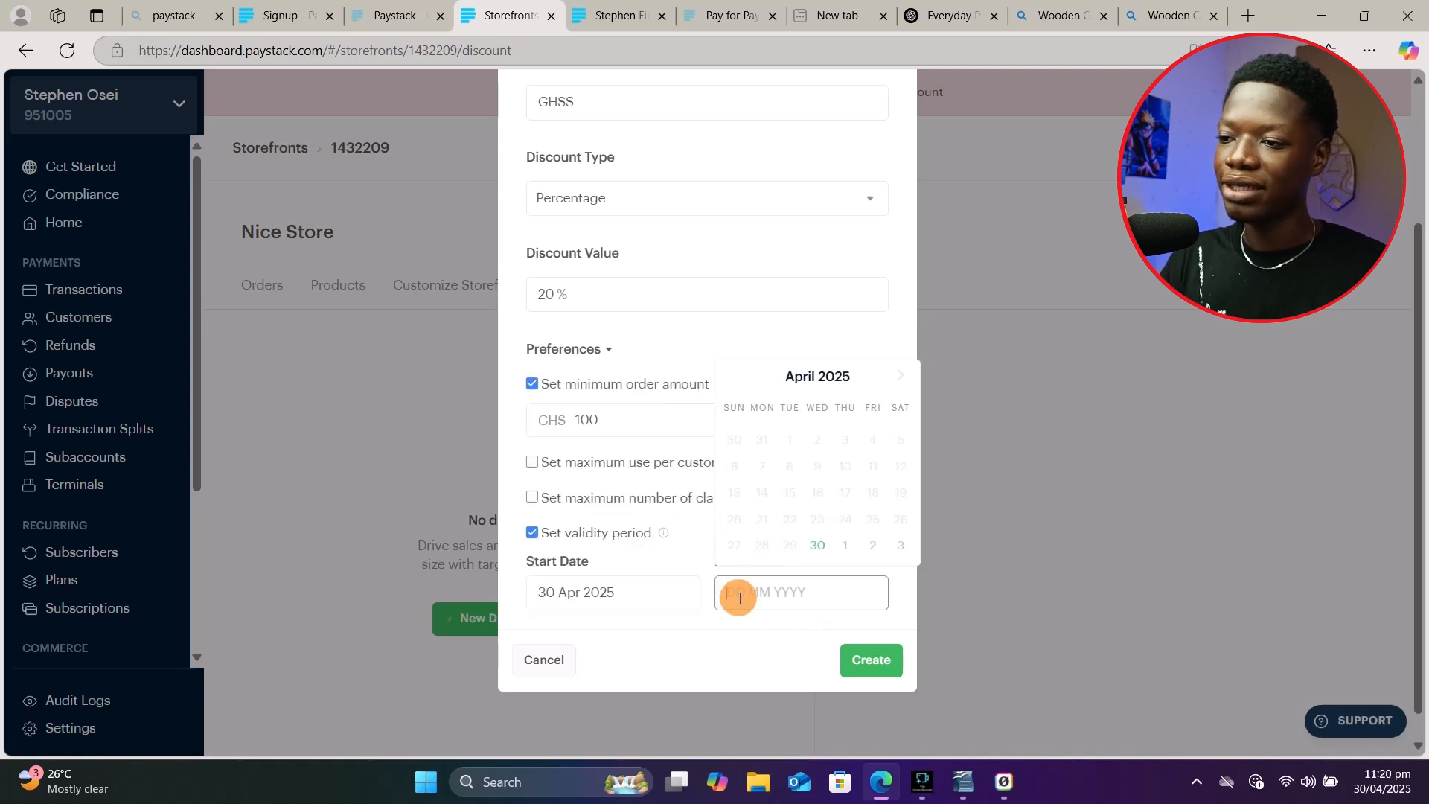
left_click(900, 377)
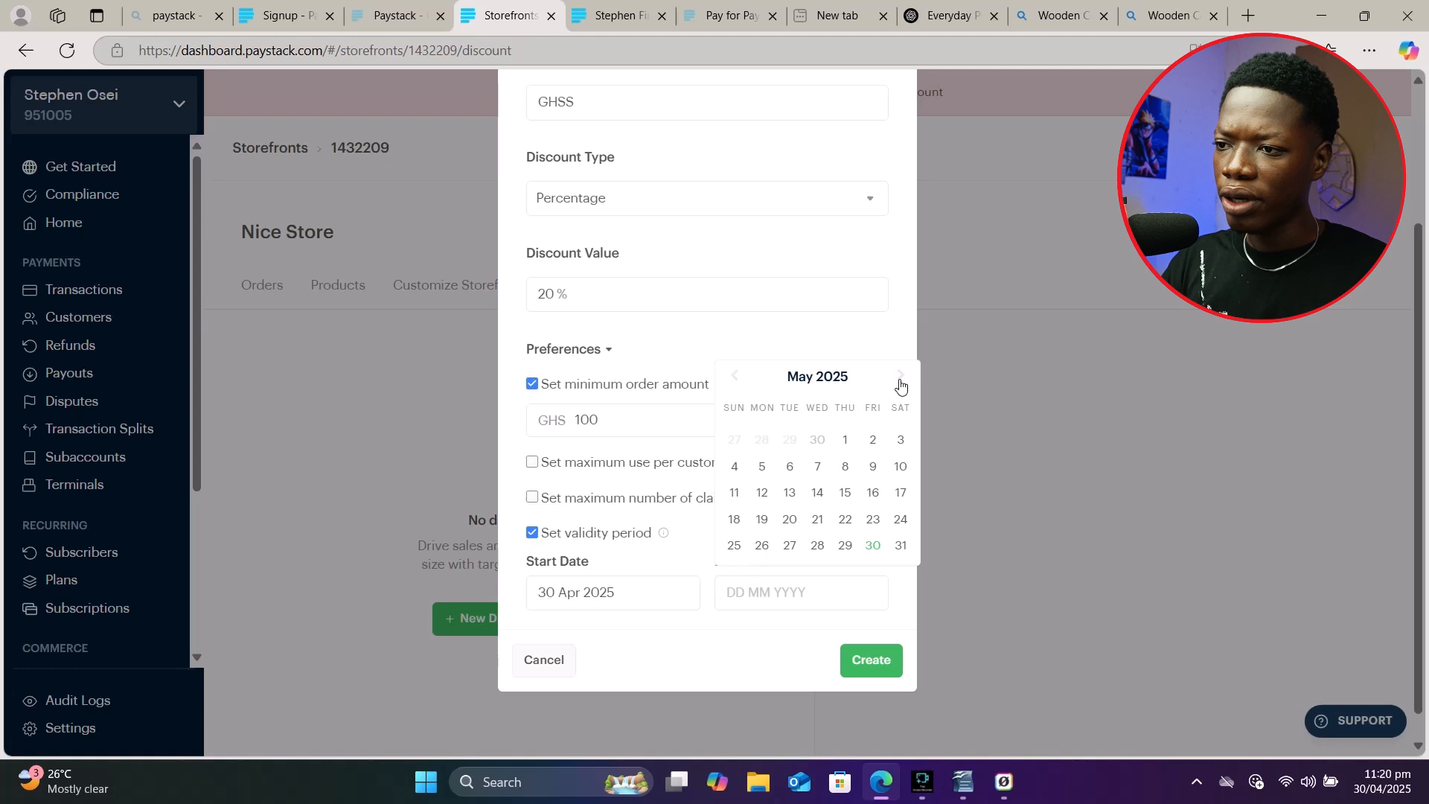
left_click(873, 547)
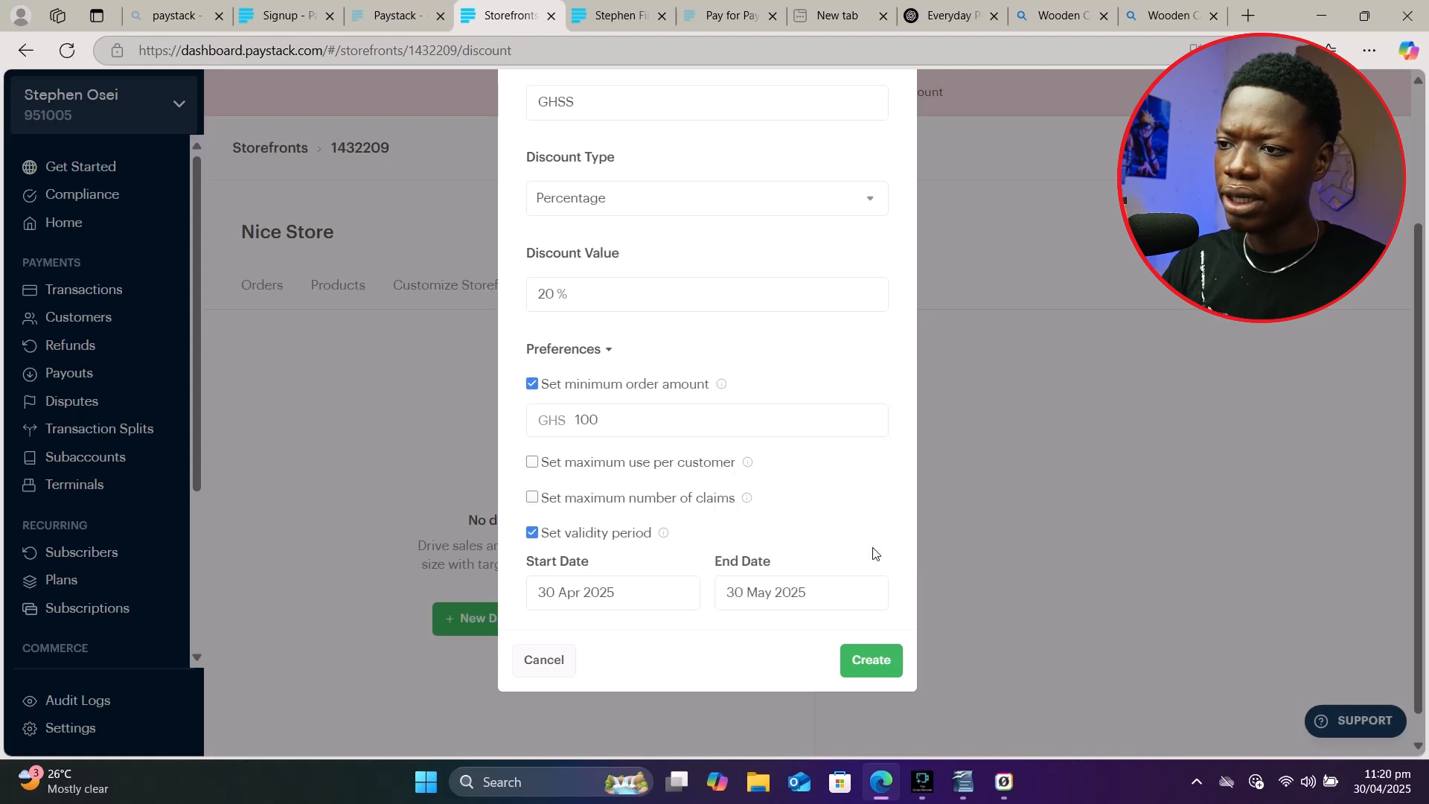
Step: Create the GHSS discount code and copy it for sharing with customers
left_click(865, 662)
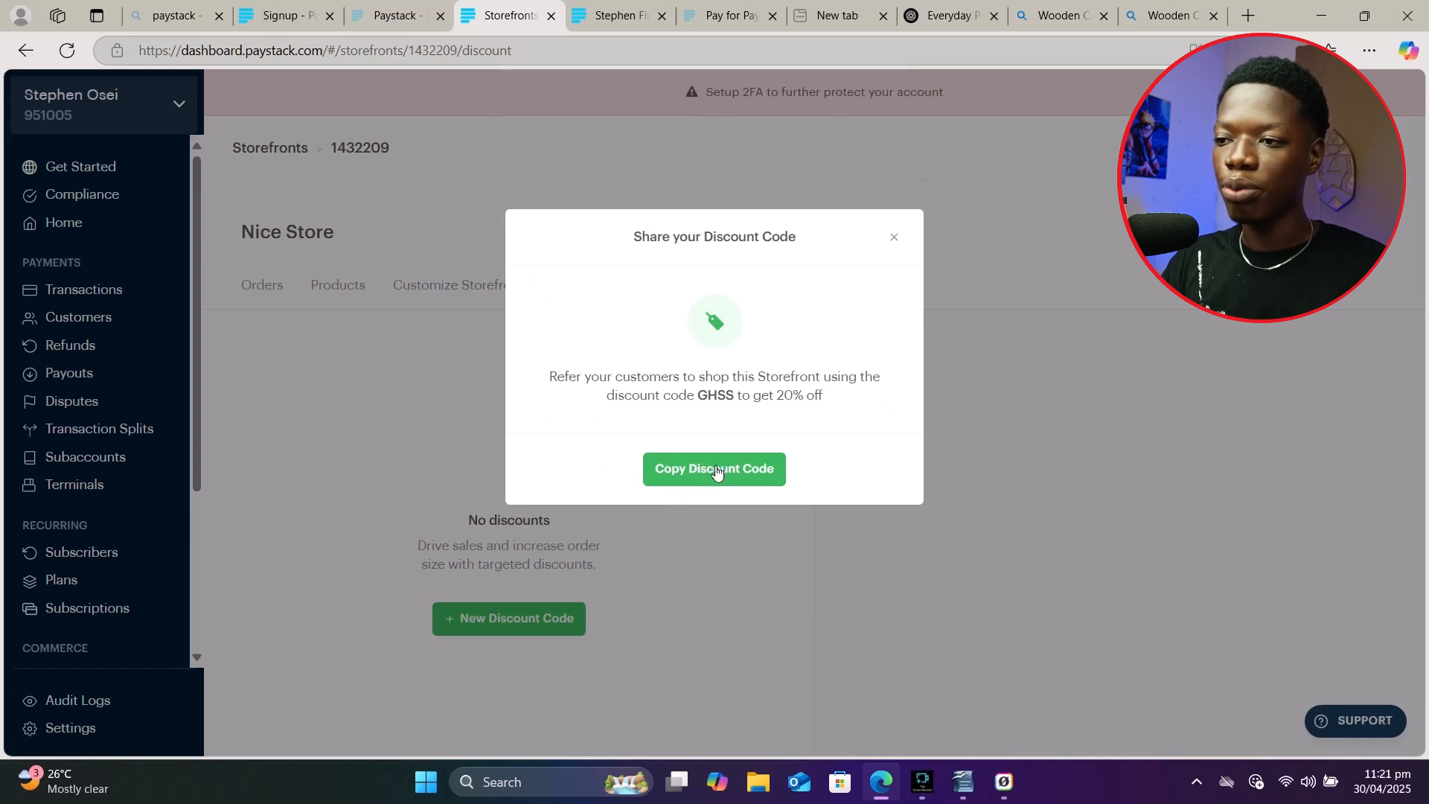
left_click(669, 472)
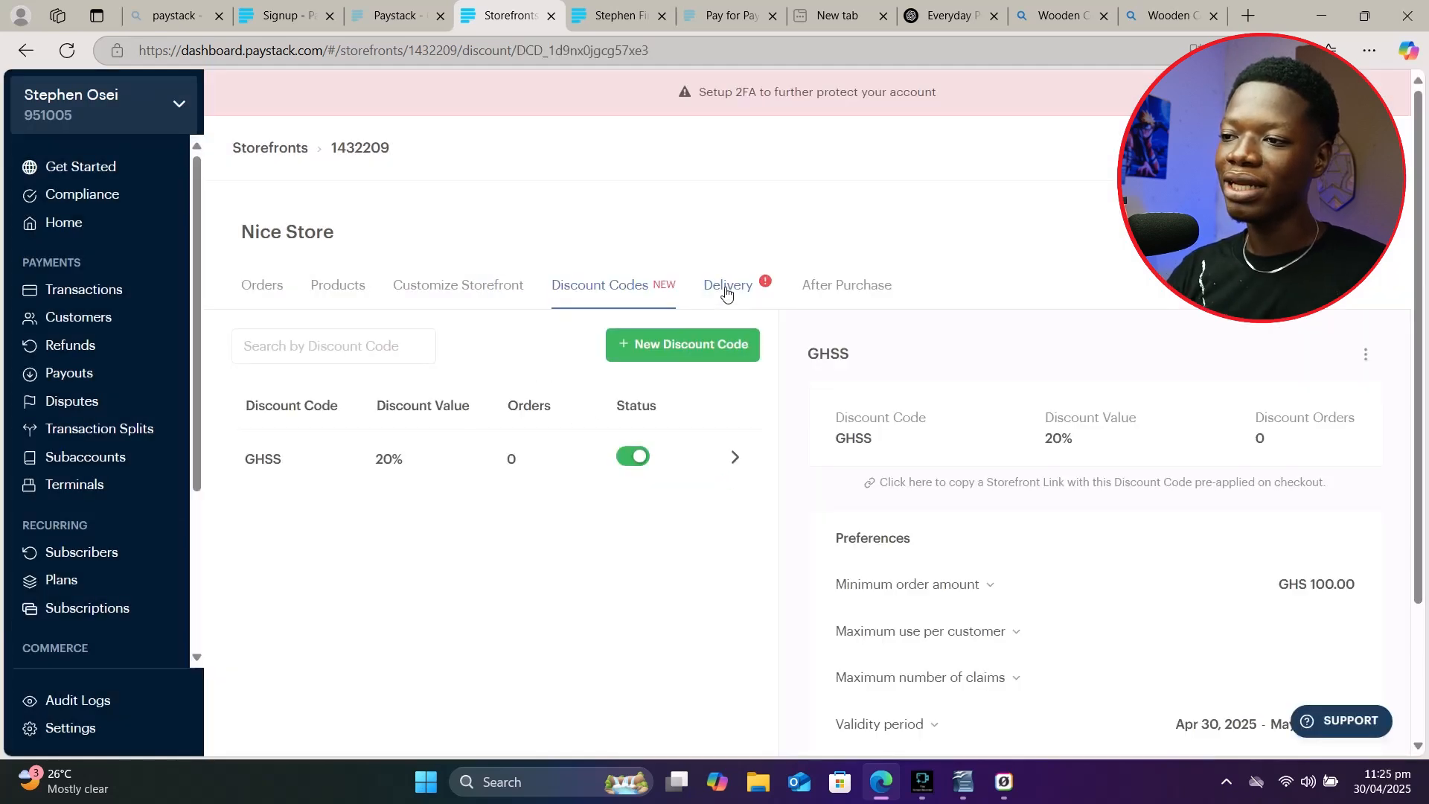
Step: Examine the requirement options for the Delivery Address and Delivery Note fields in Nice Store's delivery settings, without changing them
left_click(725, 291)
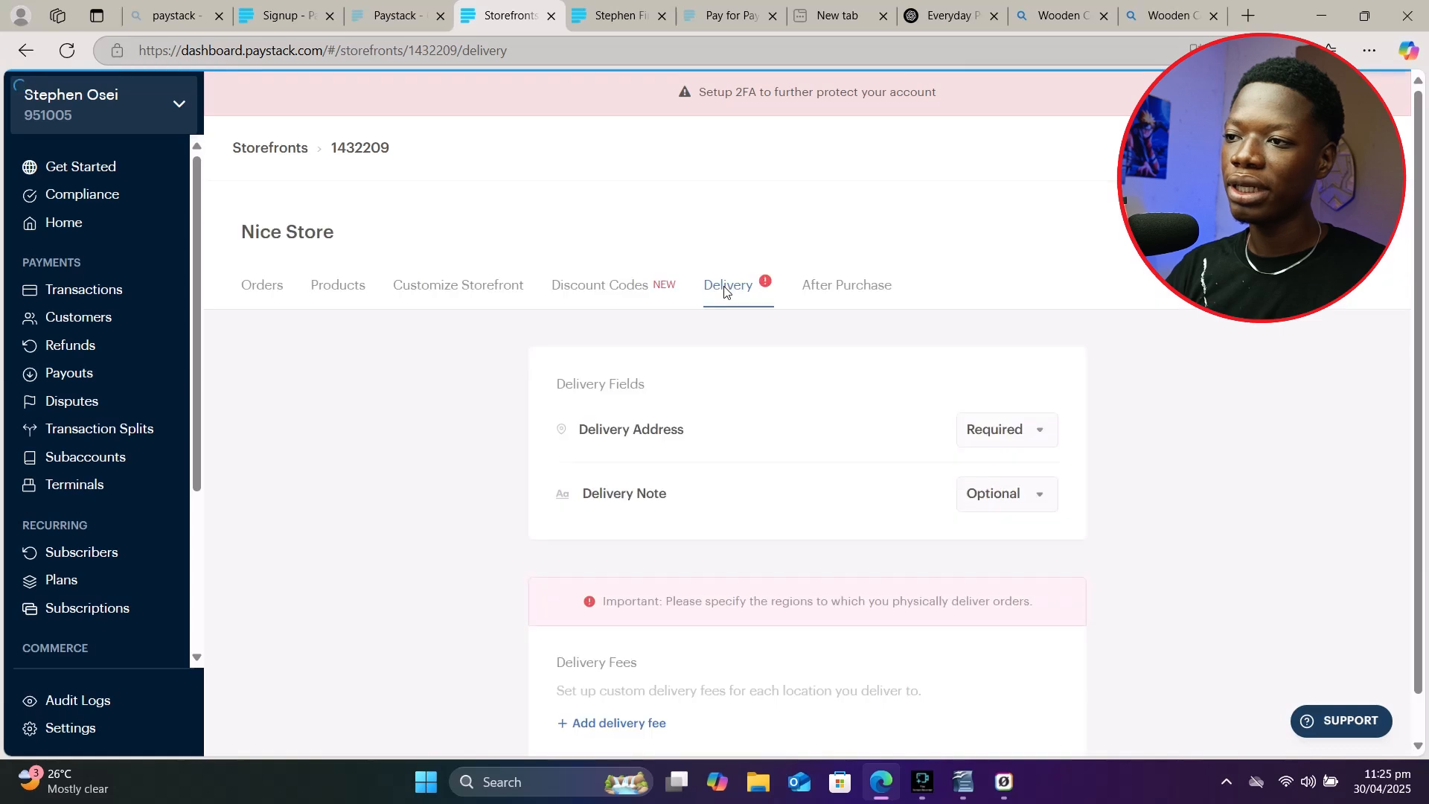
scroll(974, 456, "down", 1)
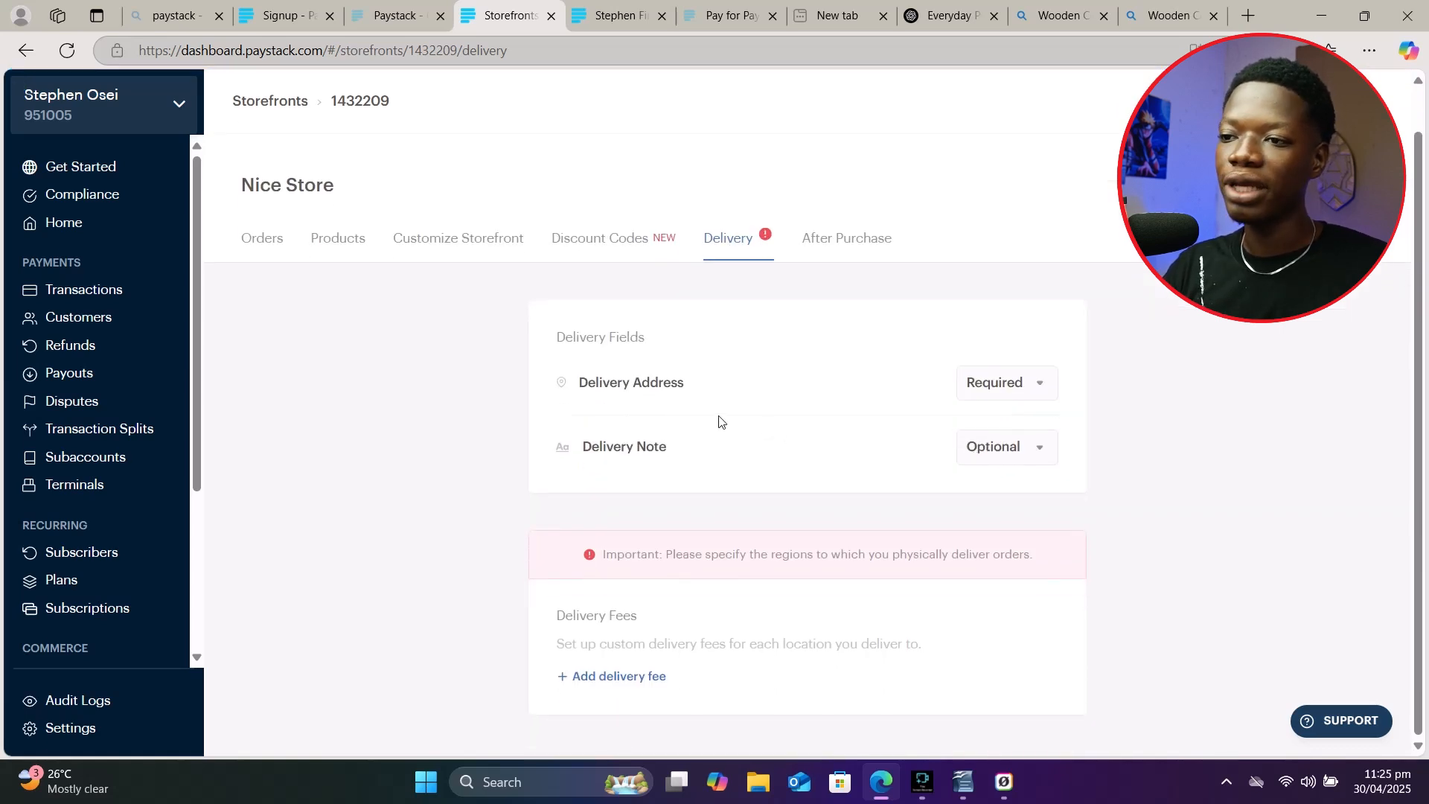
left_click_drag(579, 381, 711, 381)
left_click(935, 327)
left_click(1039, 382)
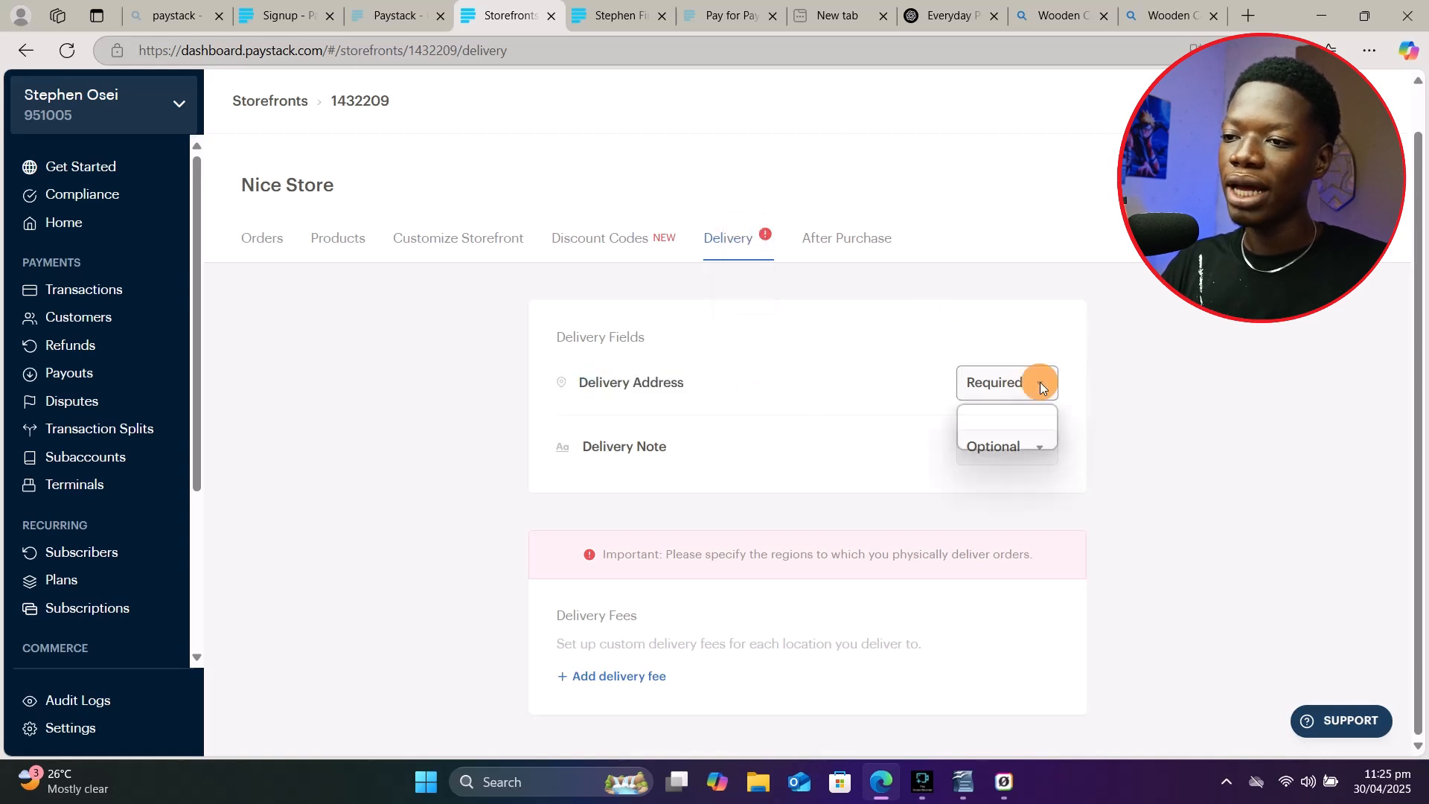
left_click(944, 391)
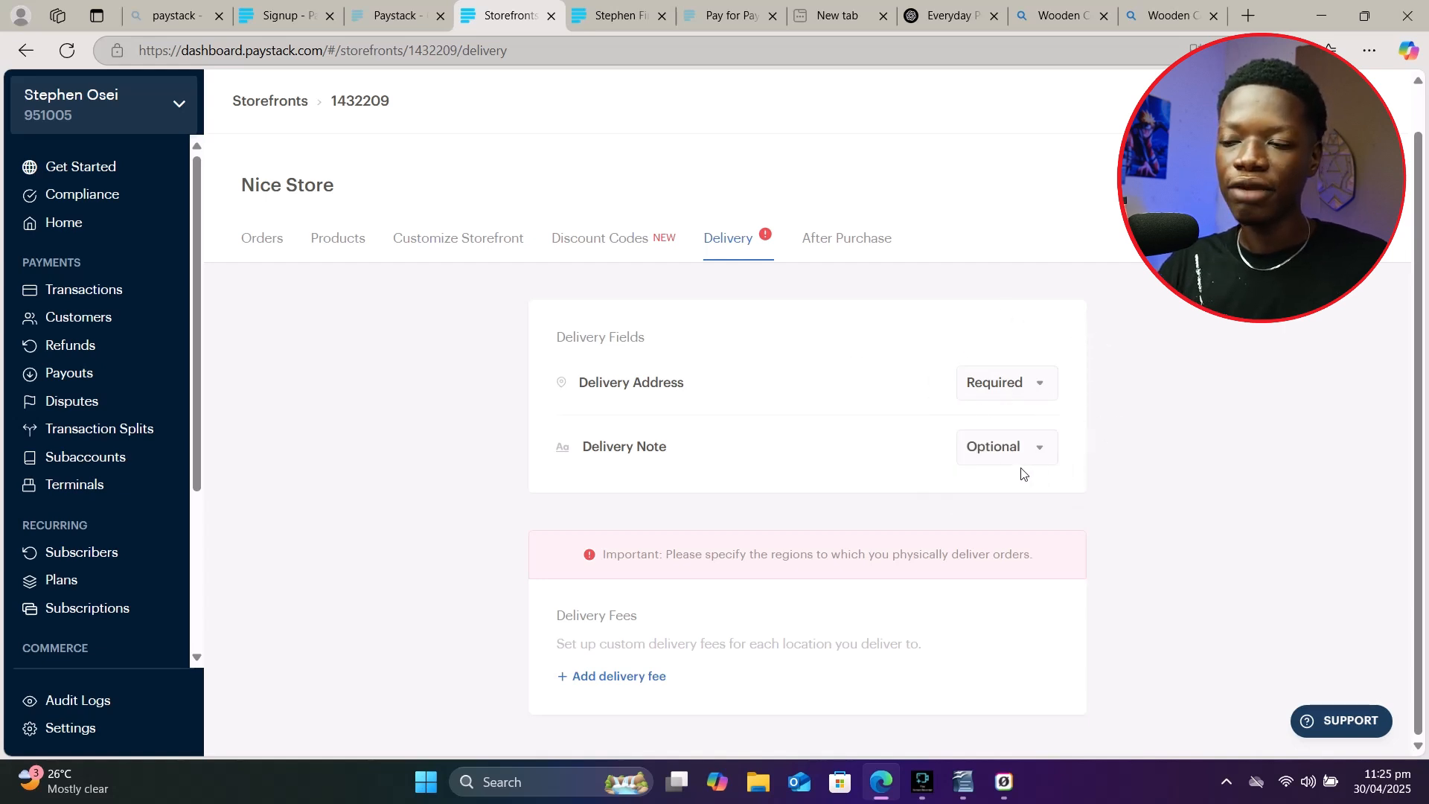
left_click_drag(582, 445, 699, 442)
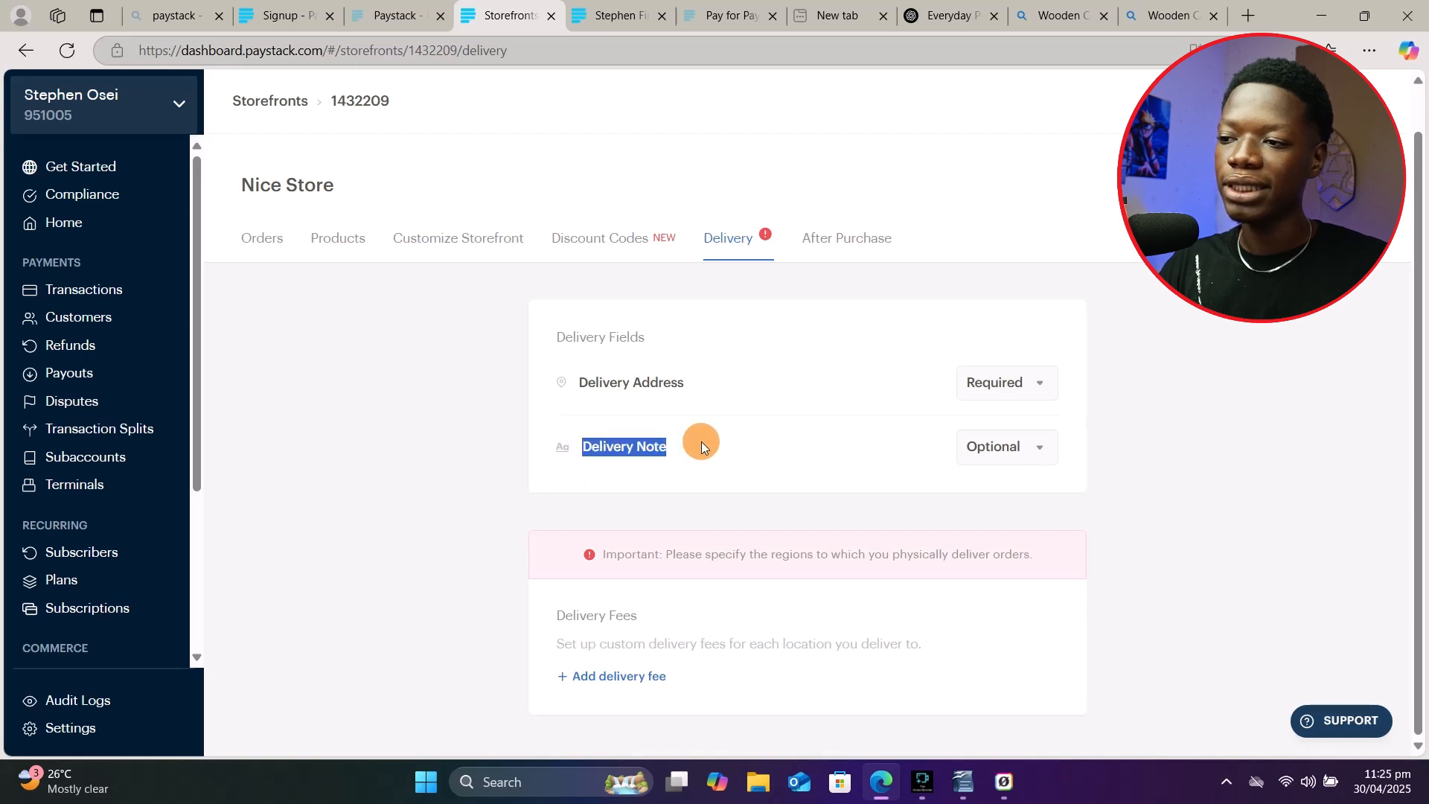
left_click(1034, 449)
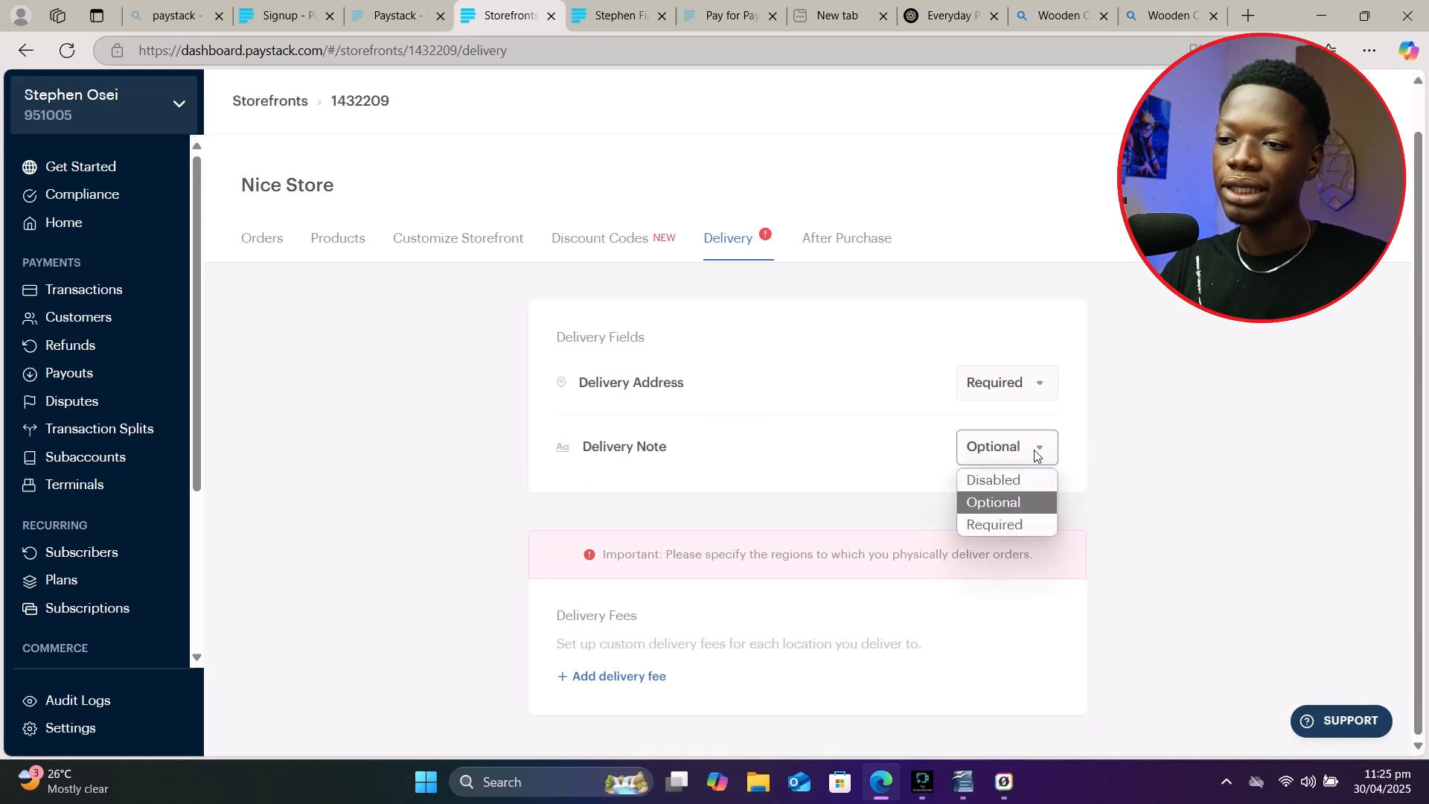
left_click(1130, 480)
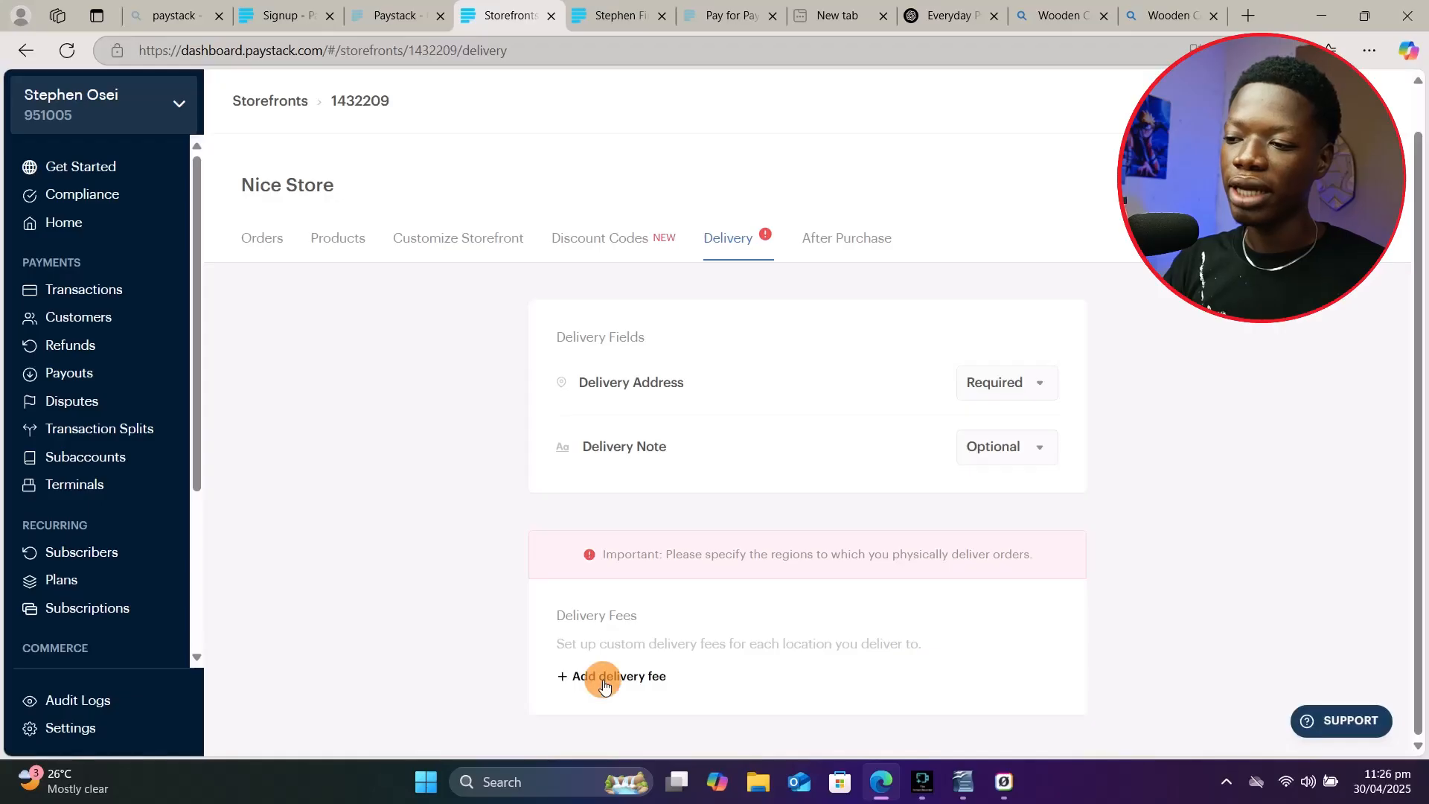
Step: Add and save a delivery fee of GHS 30 for the location Within Kumasi
left_click(603, 685)
scroll(603, 686, "down", 1)
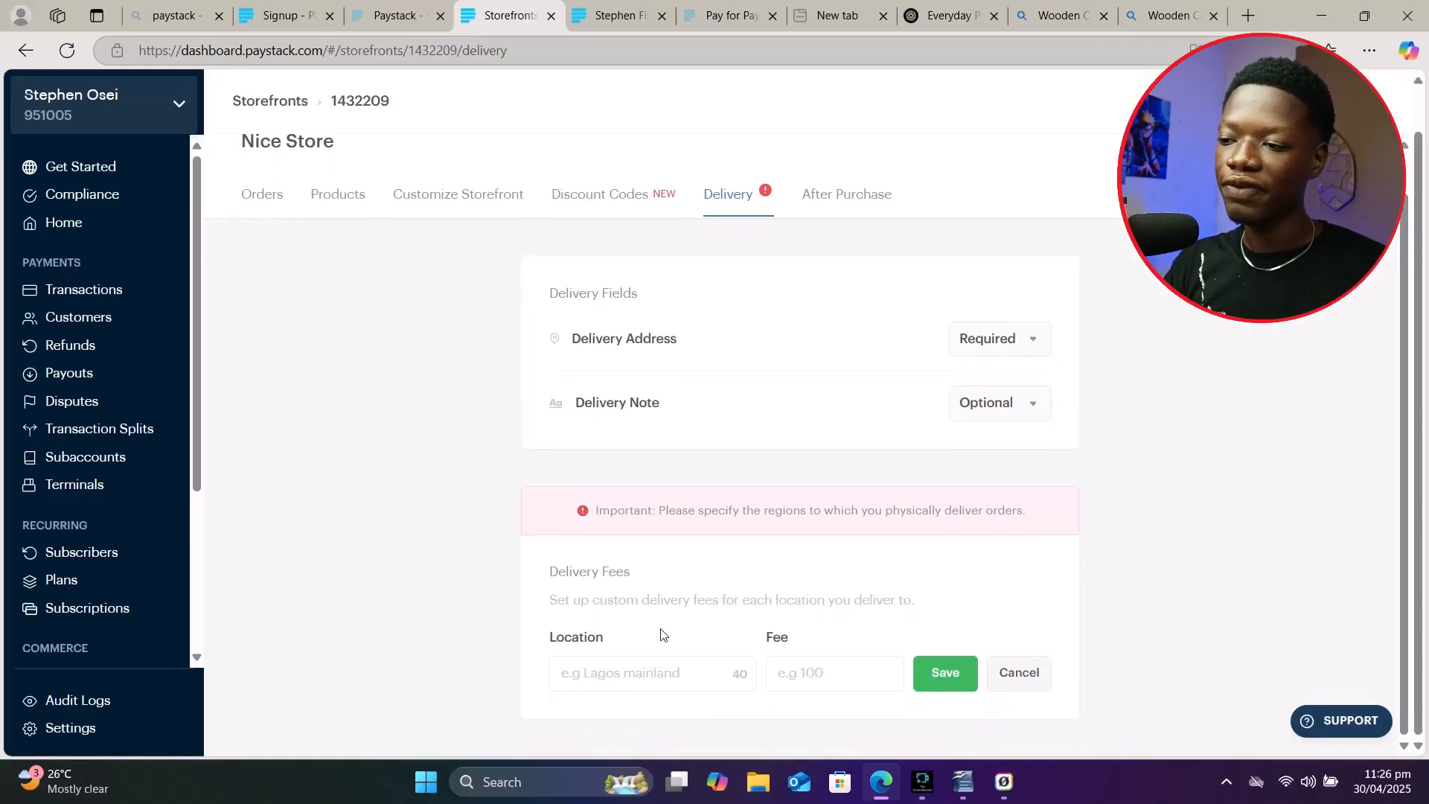
left_click(605, 679)
type("Within Kumasi")
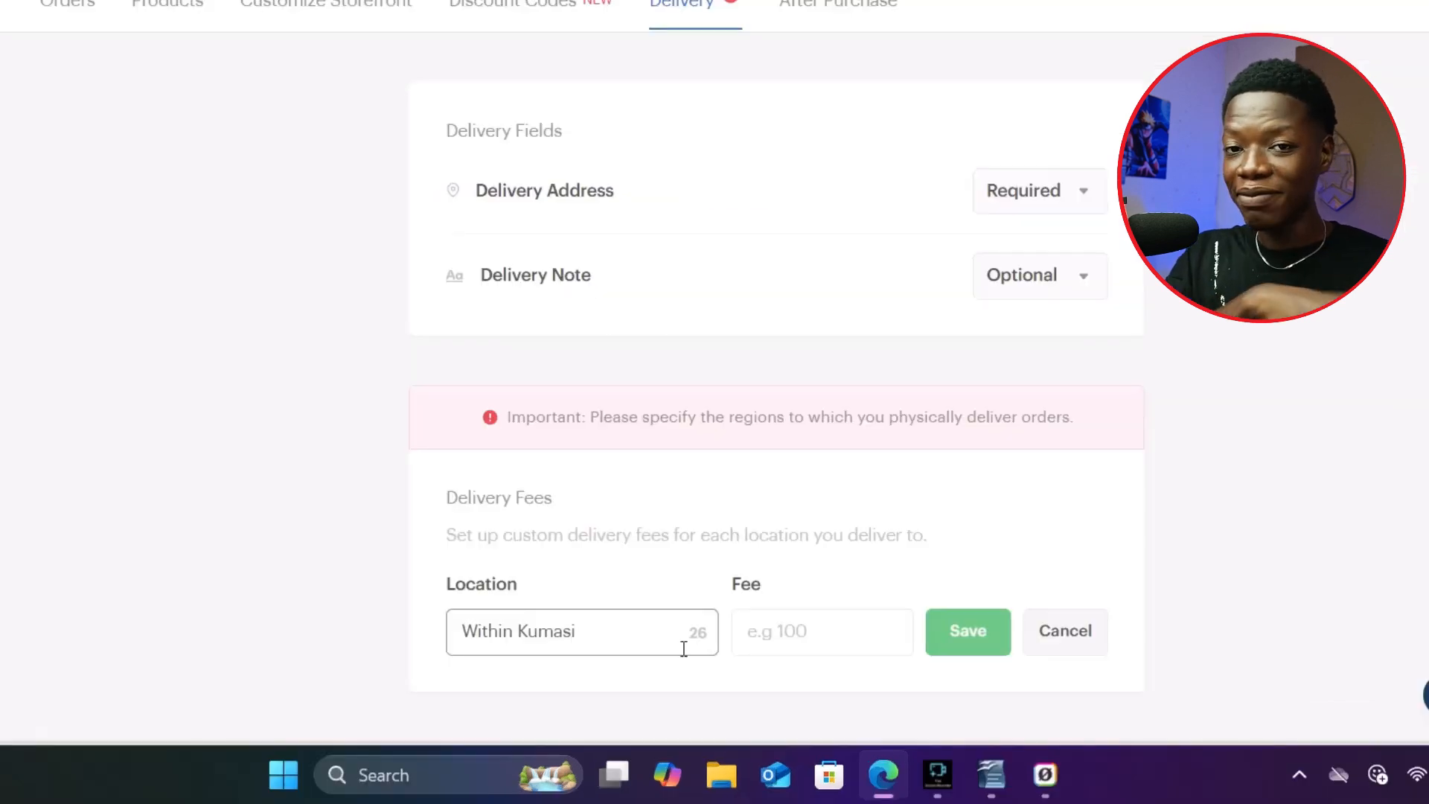
left_click(788, 632)
type("30")
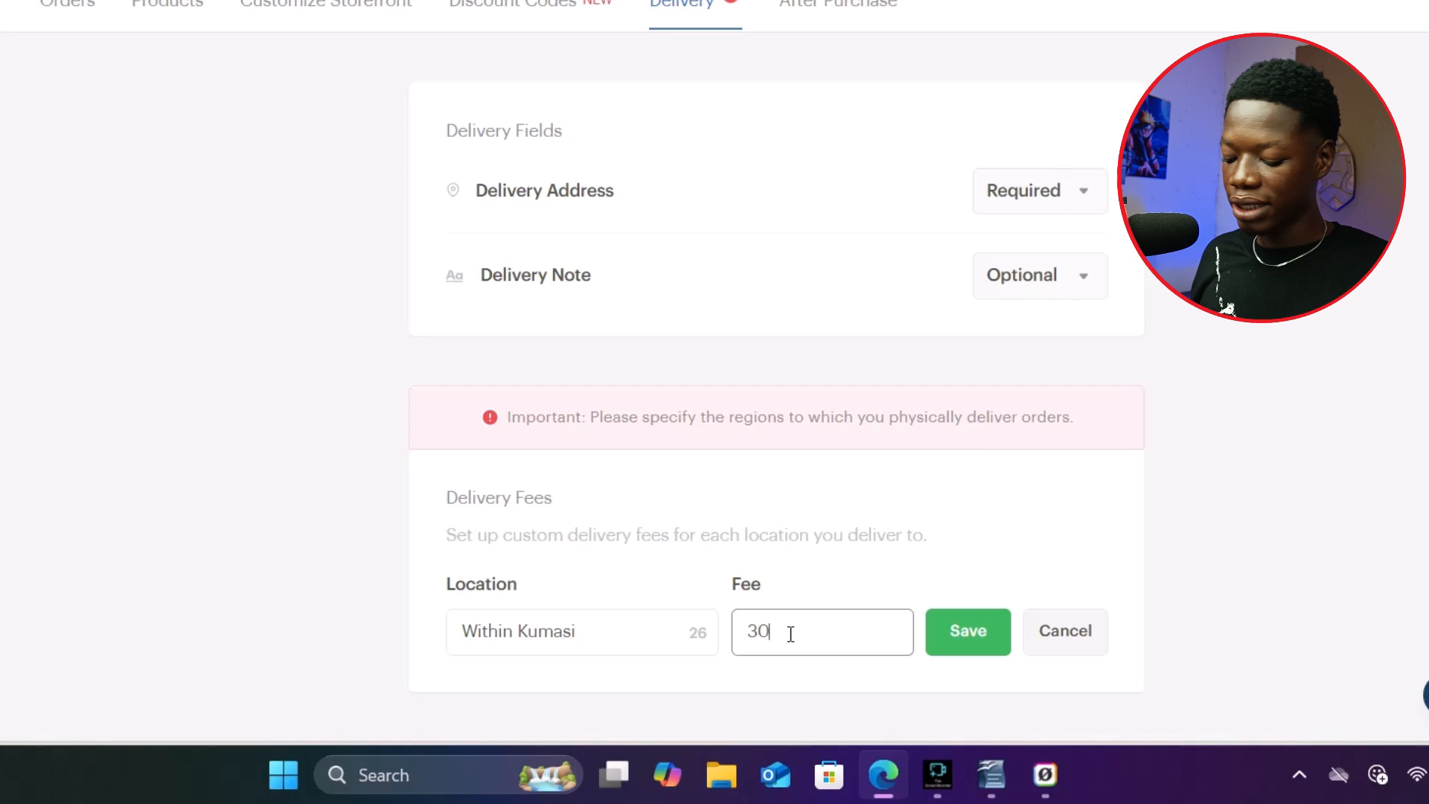
left_click(968, 634)
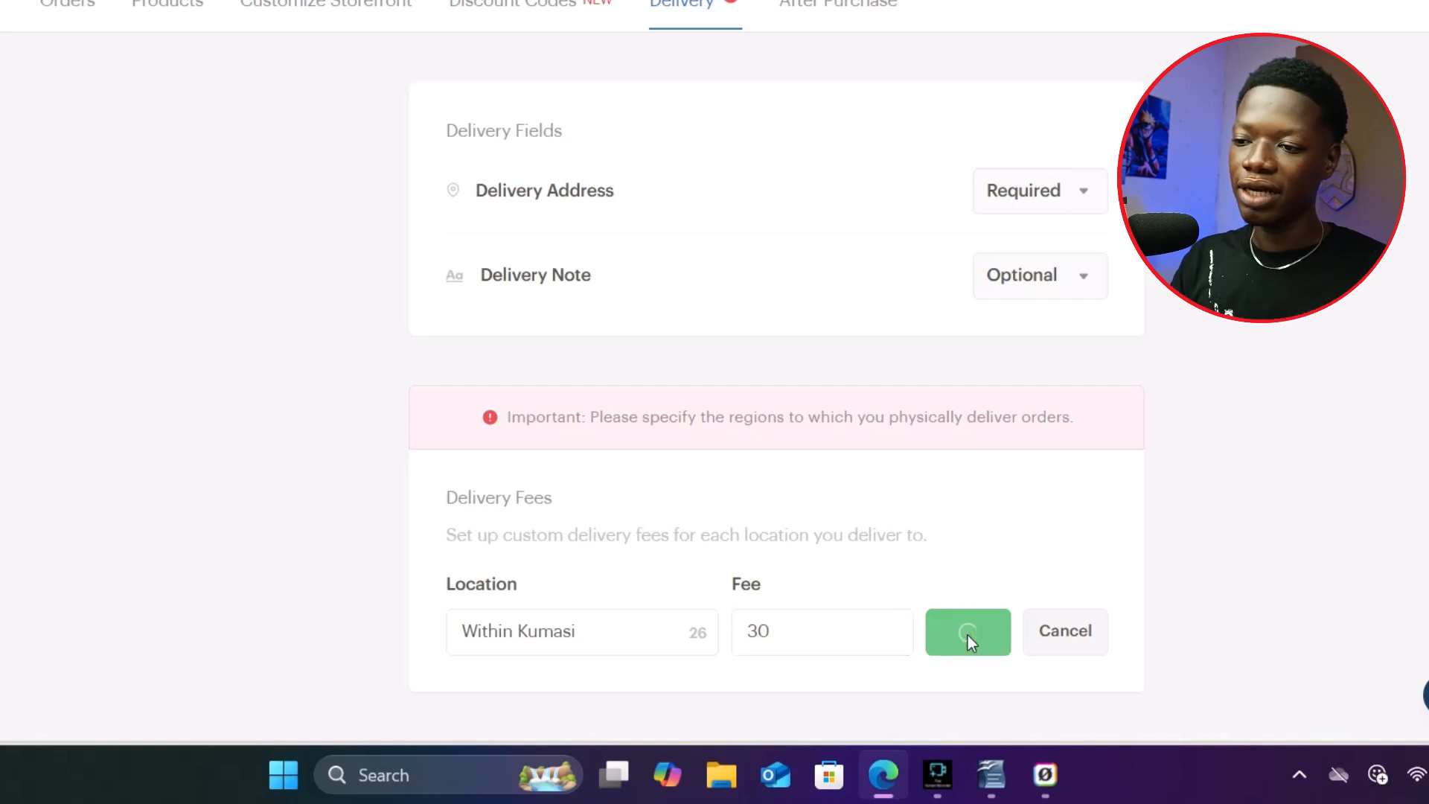
Step: Add and save a second delivery fee of GHS 200 for the location Outside Kumasi
left_click(484, 645)
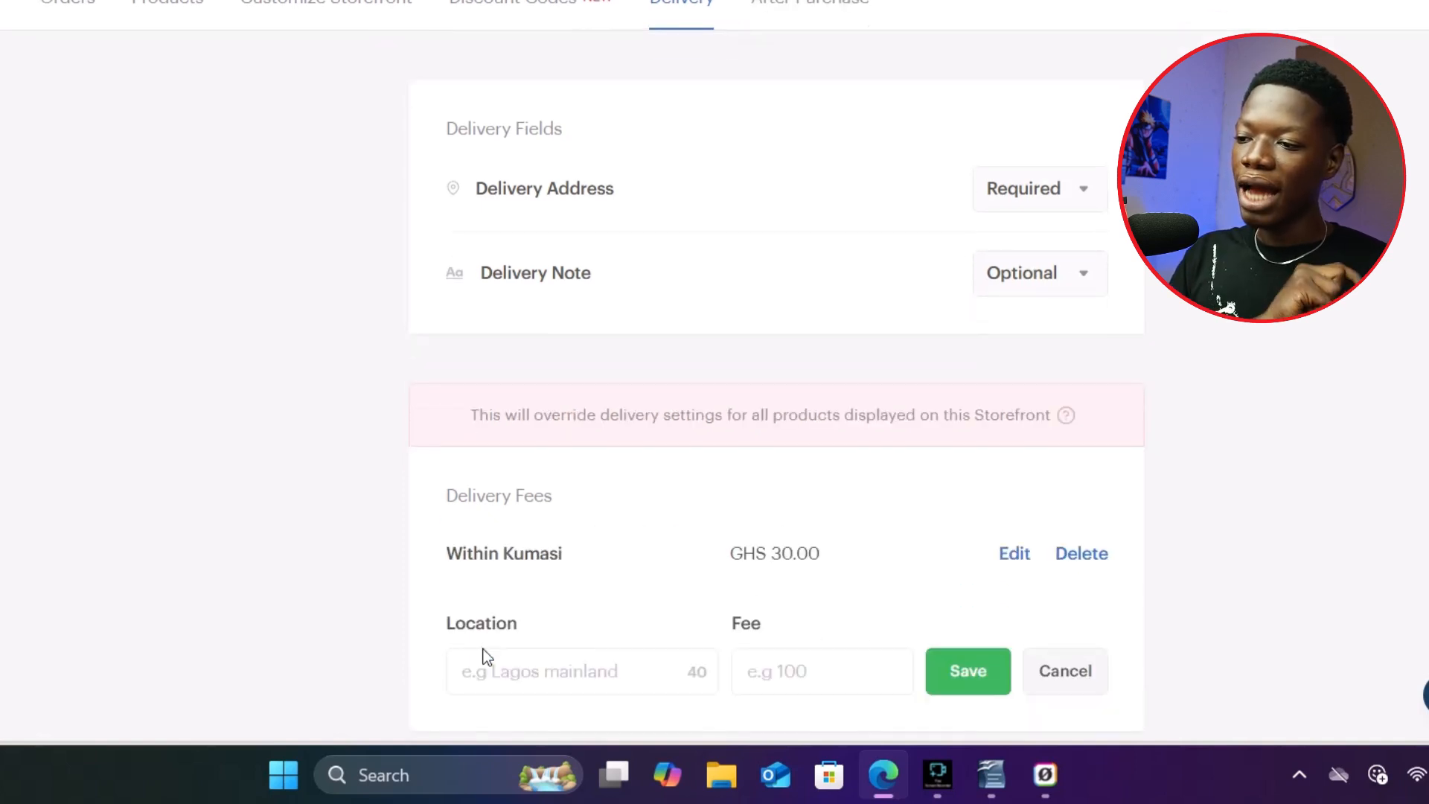
left_click(519, 674)
type("Outside Kumasi")
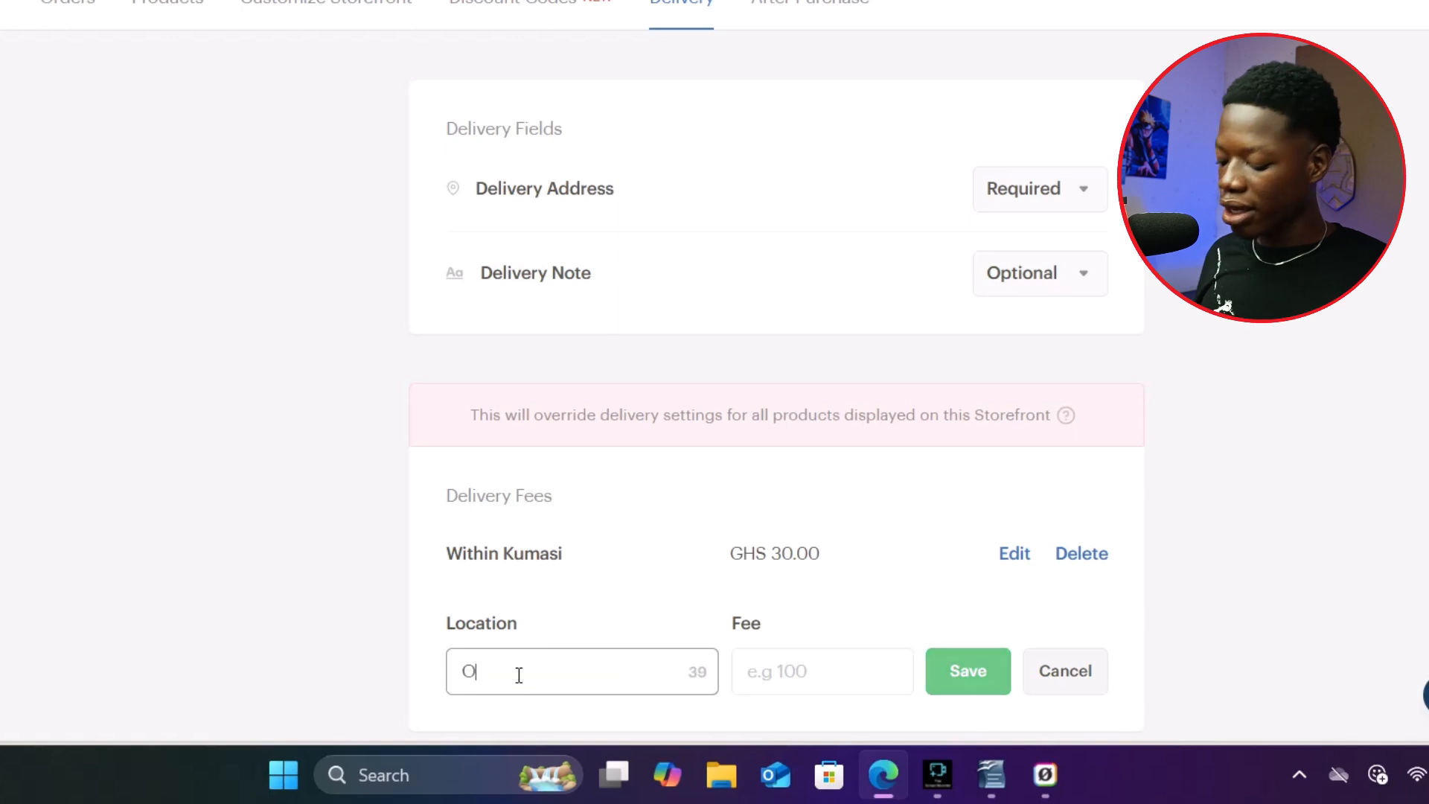
left_click(797, 671)
type("2")
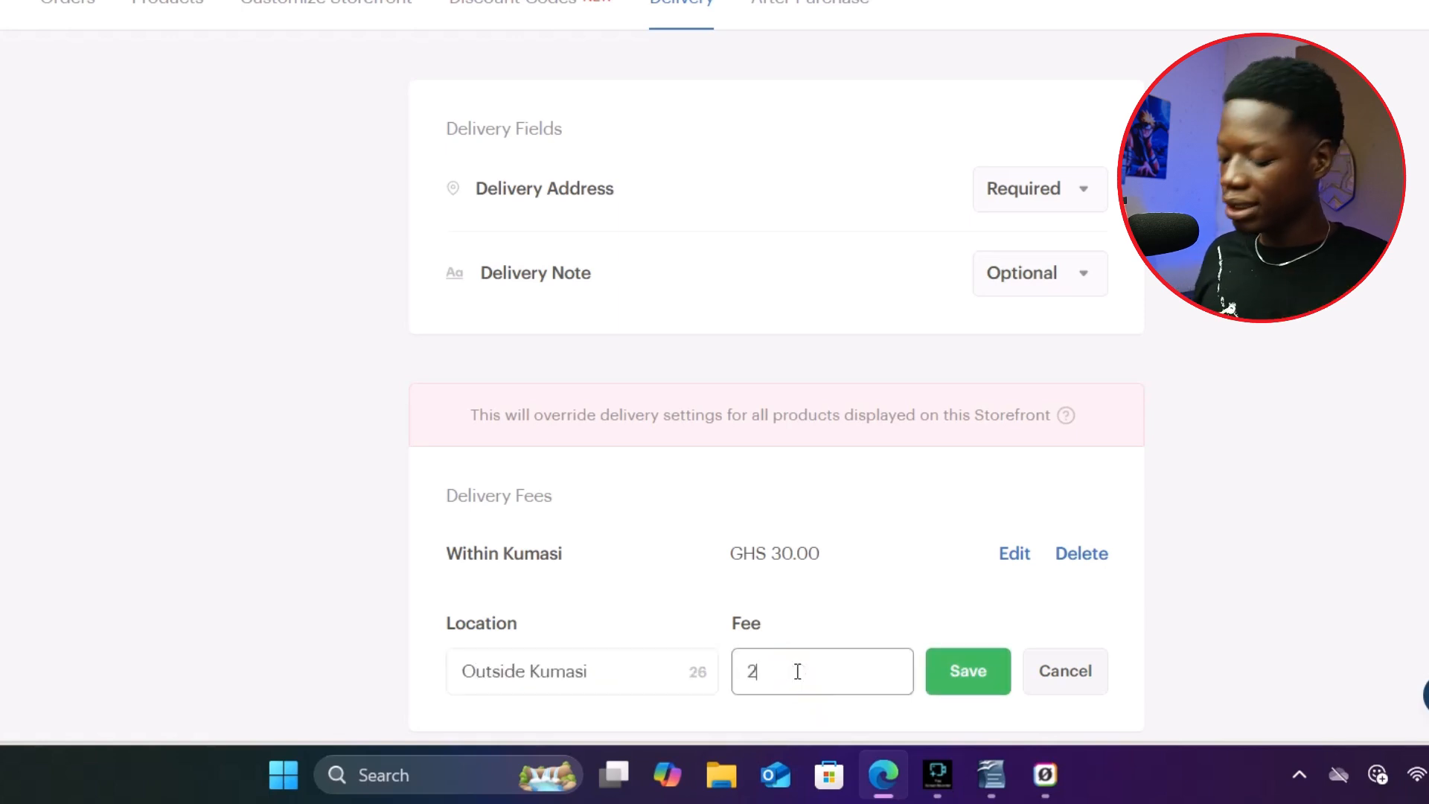
type("00")
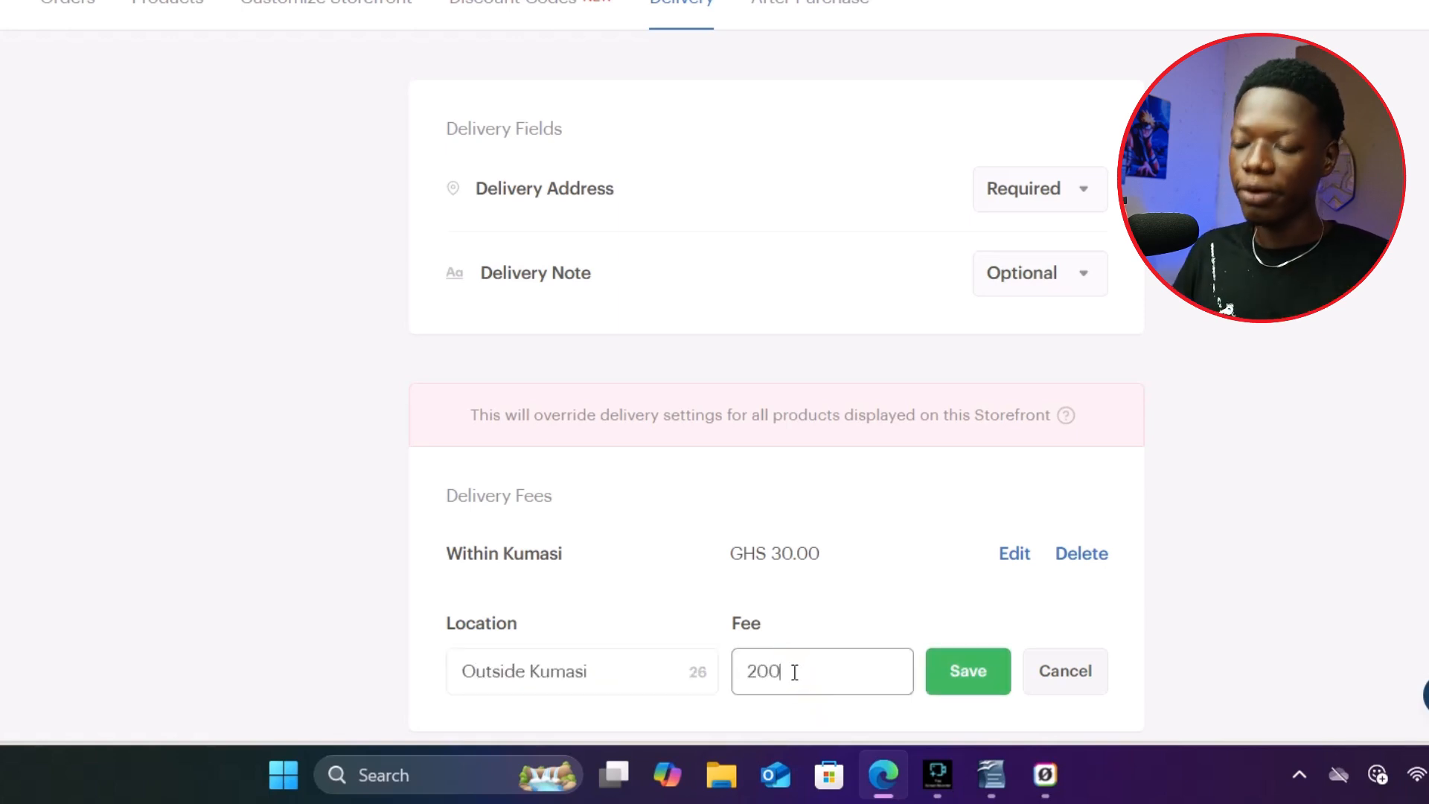
left_click(967, 674)
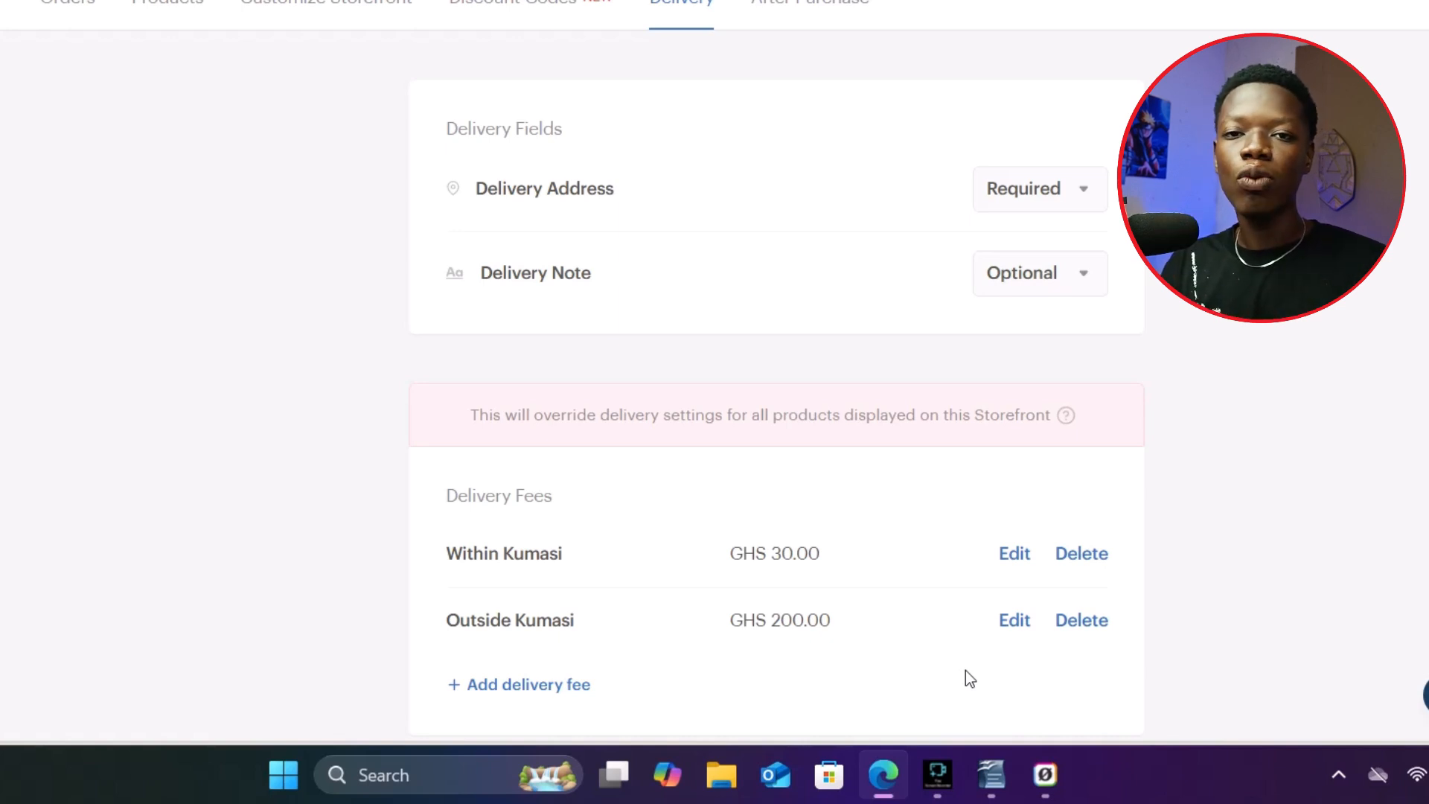
Step: Set Nice Store's after-purchase success message to "Thank you for you purchase", leaving the redirect link empty, and save it
scroll(885, 583, "down", 1)
scroll(1006, 500, "up", 2)
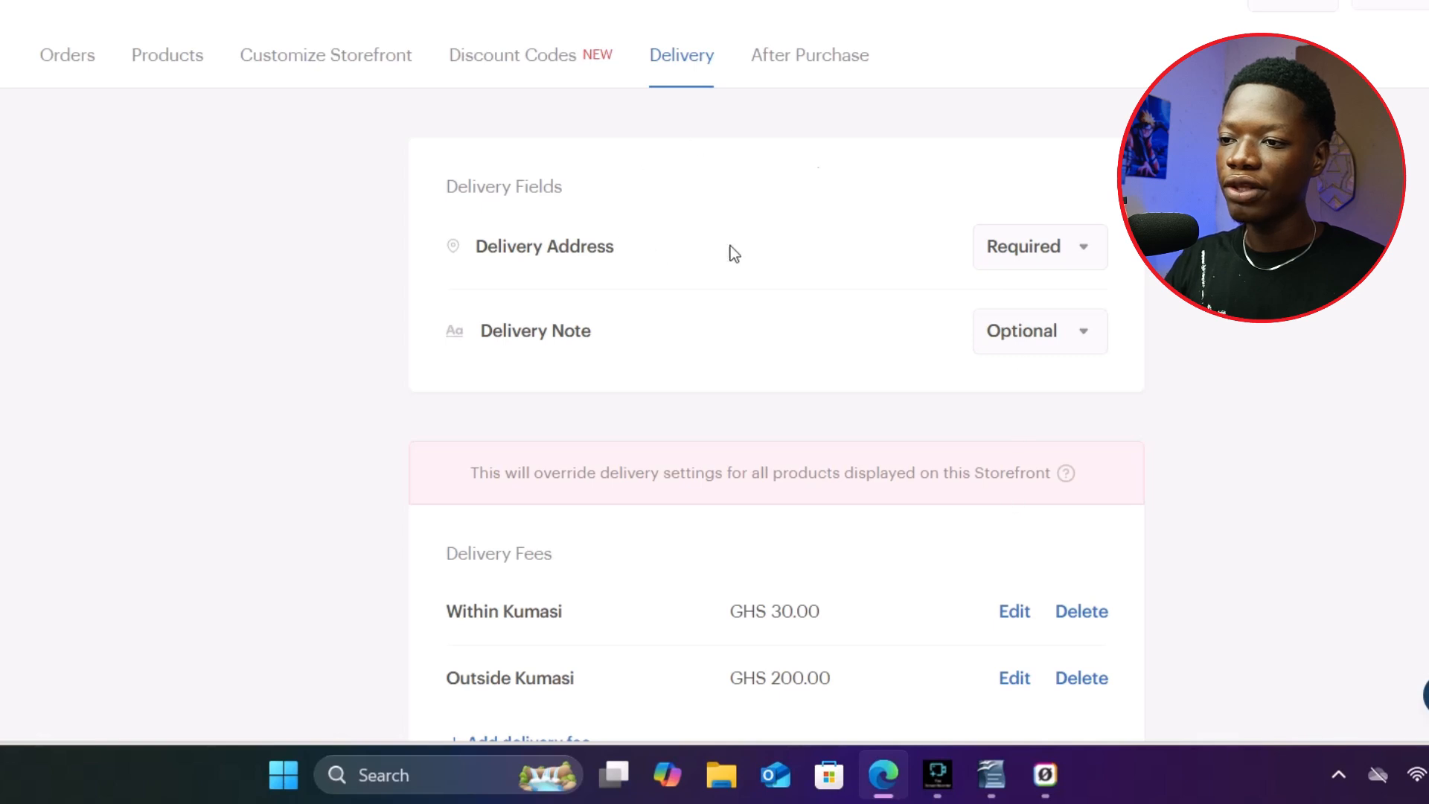
left_click(789, 64)
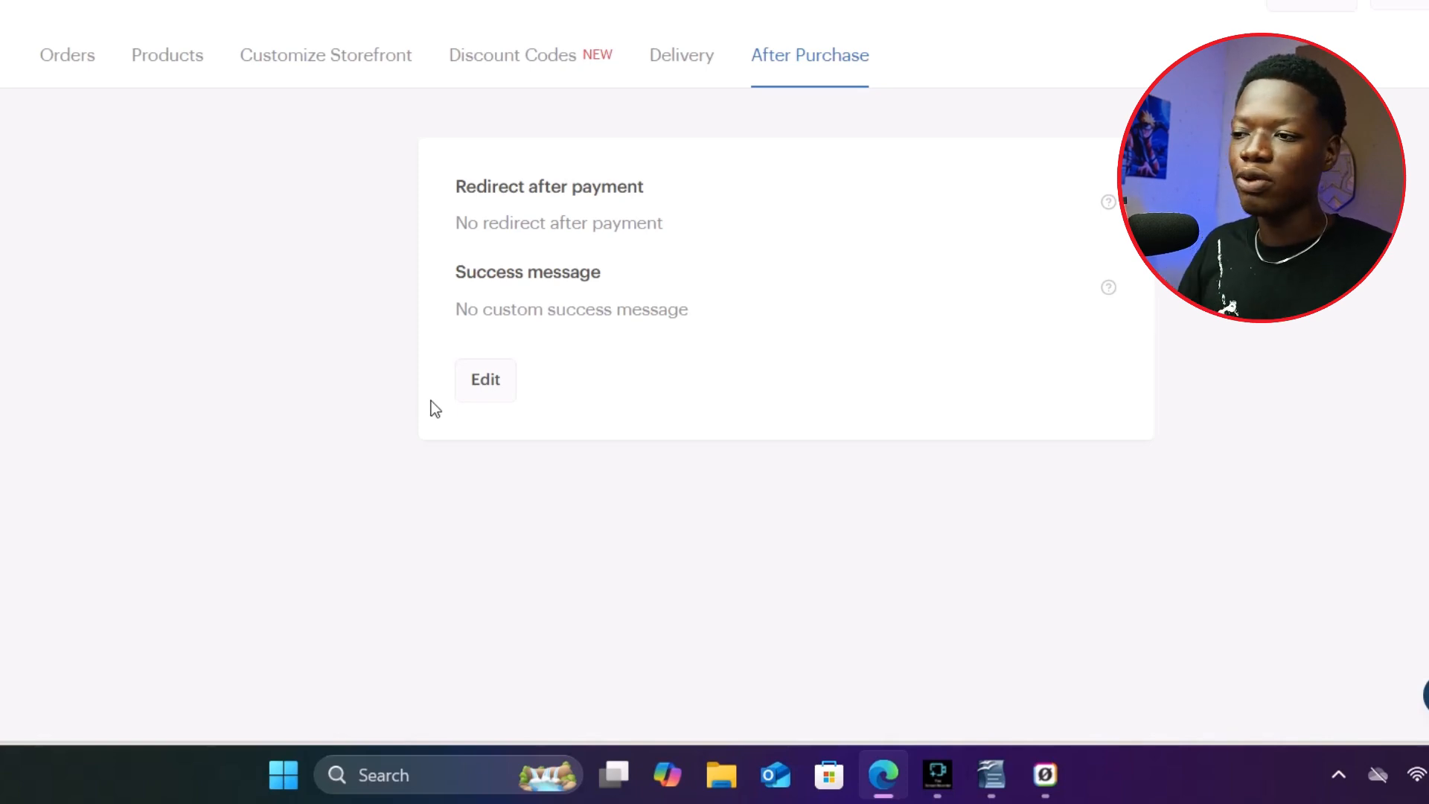
left_click(483, 381)
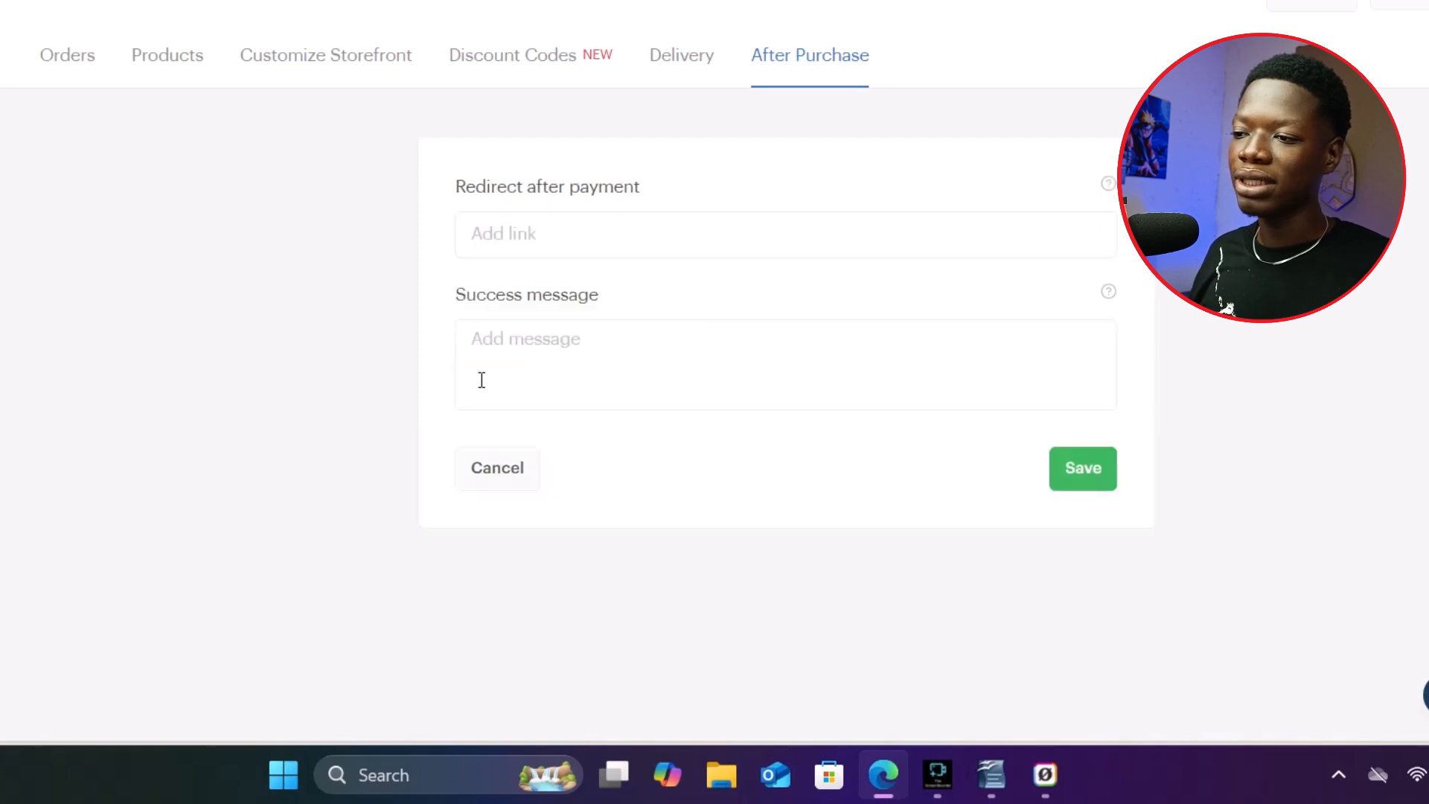
left_click(491, 465)
left_click(483, 381)
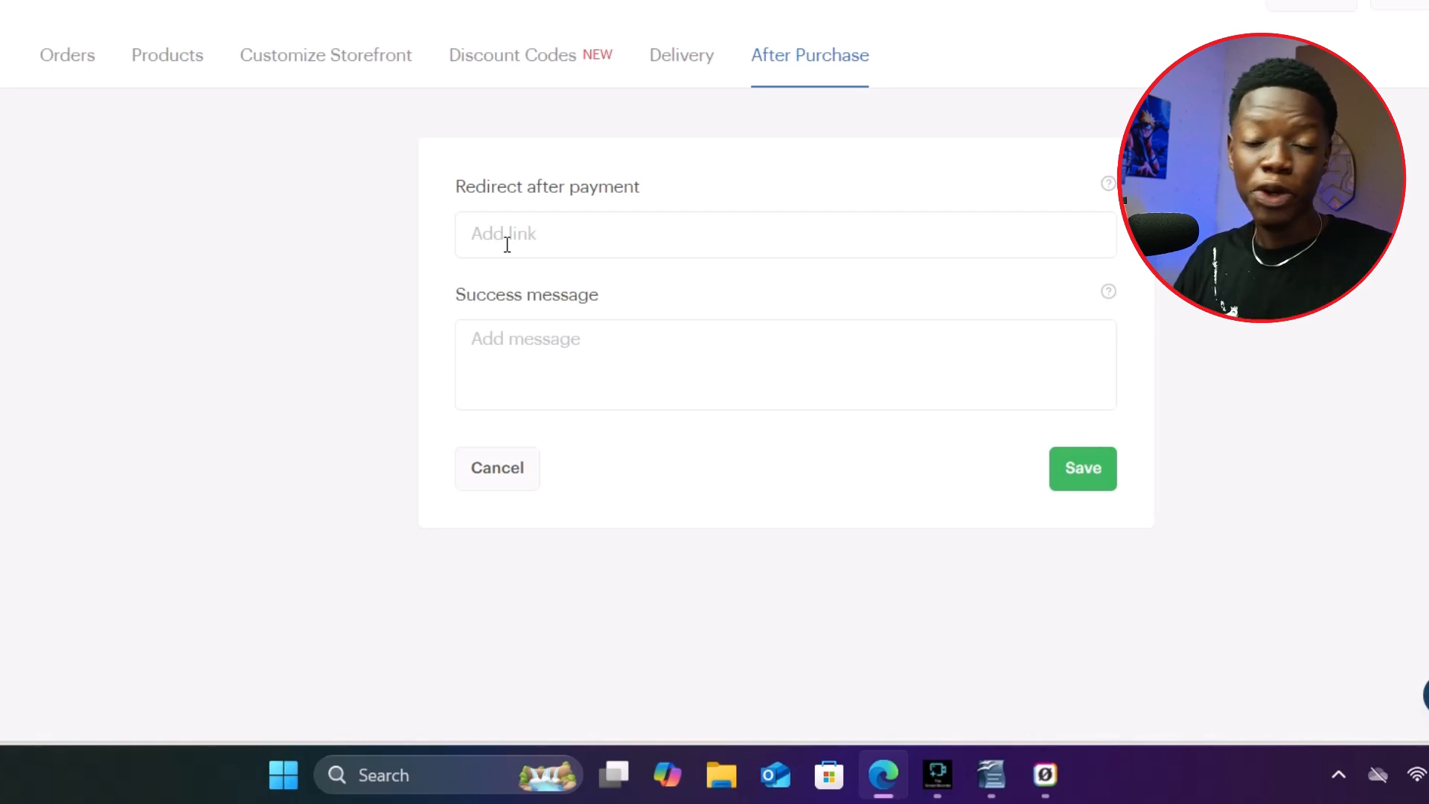
left_click(492, 342)
left_click(488, 342)
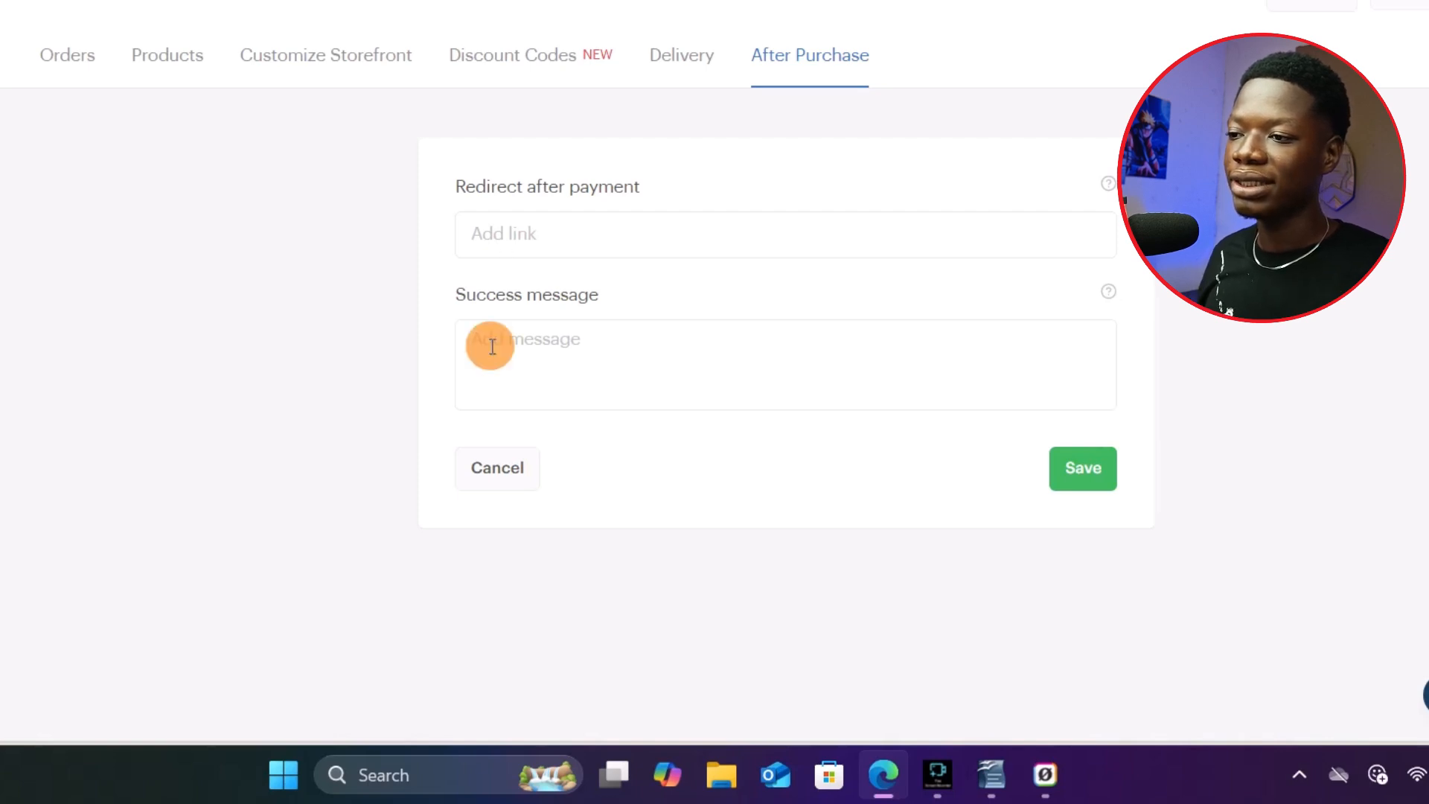
type("Thank you for you purchase")
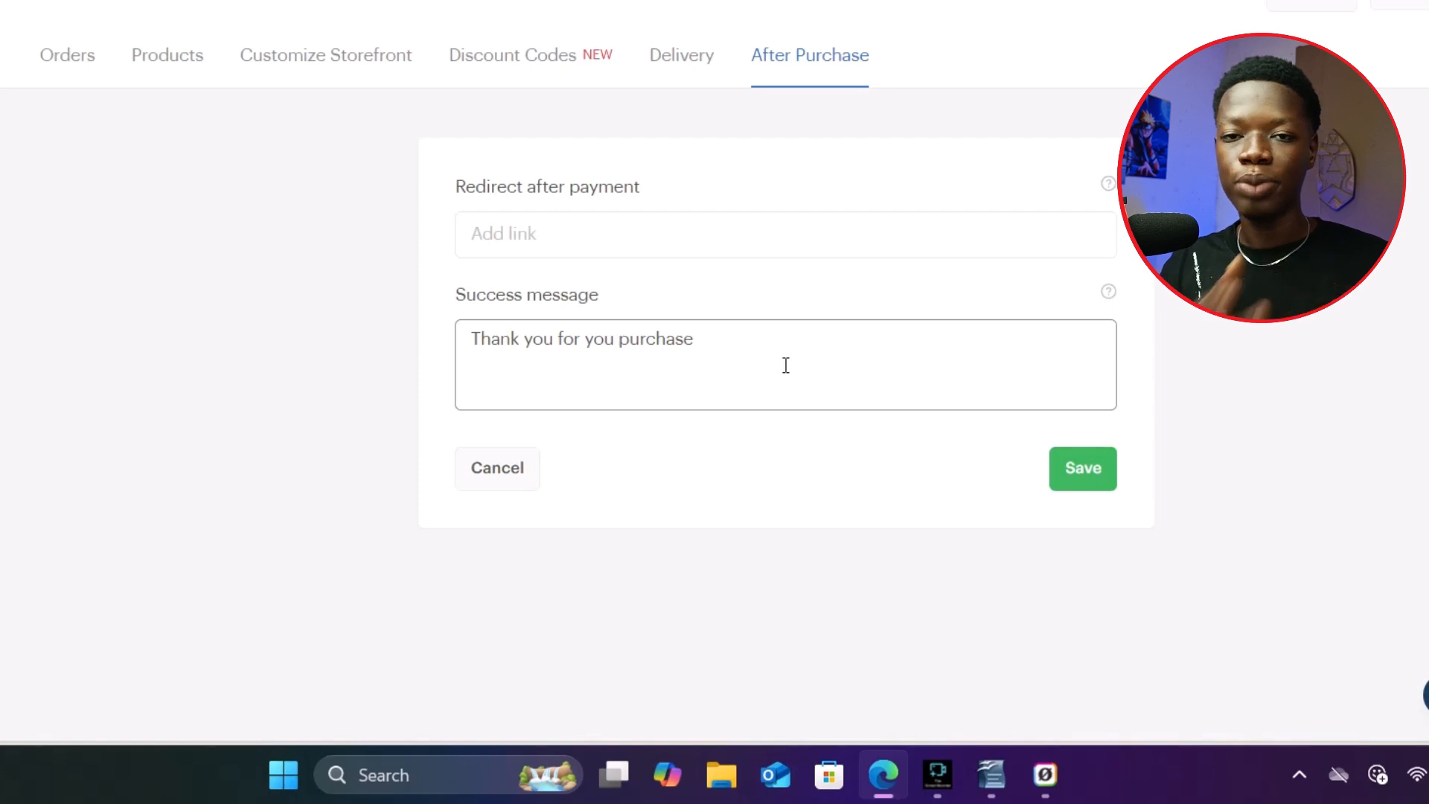
left_click(1082, 468)
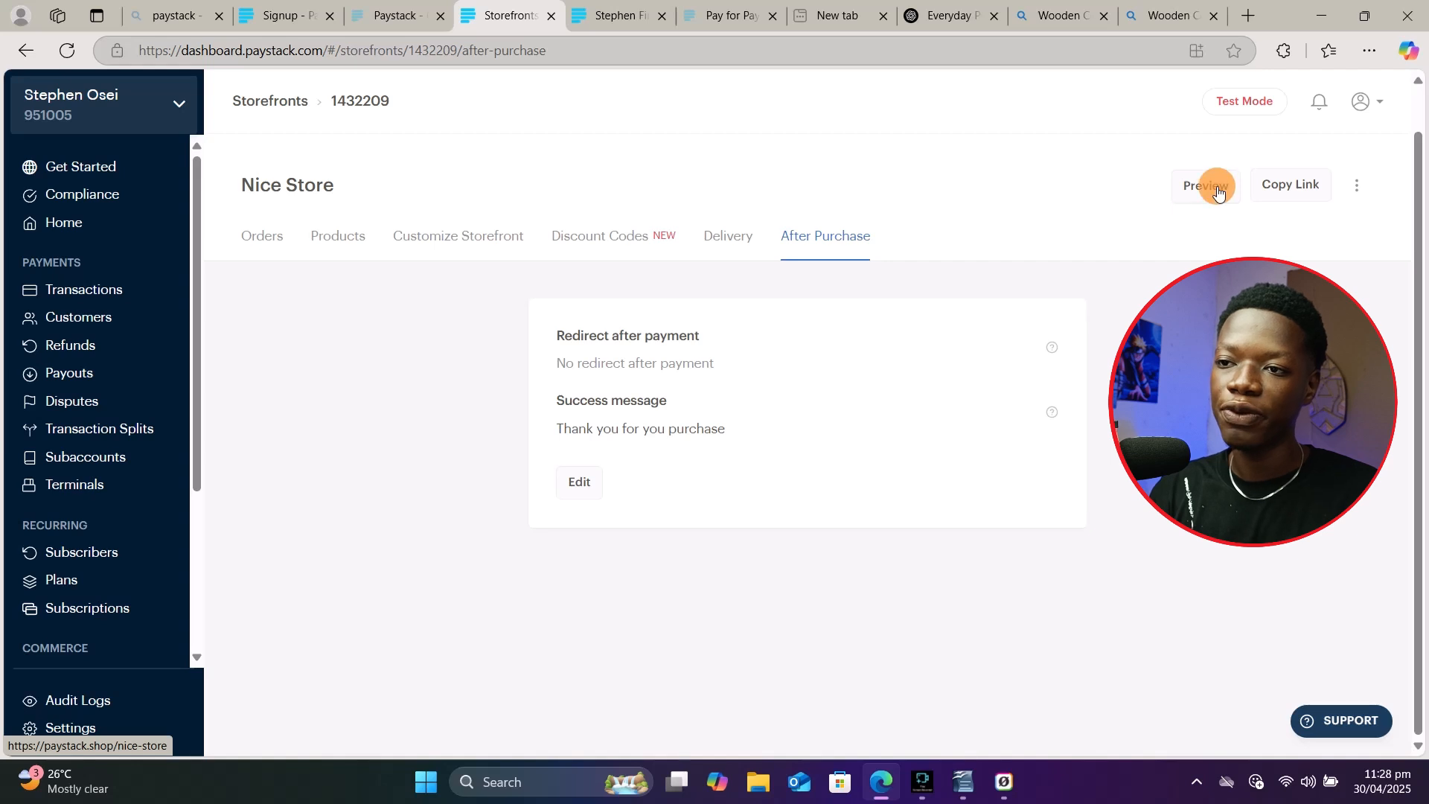
Step: Preview the Nice Store storefront and examine its product listing and the test page notice above it
left_click(1213, 190)
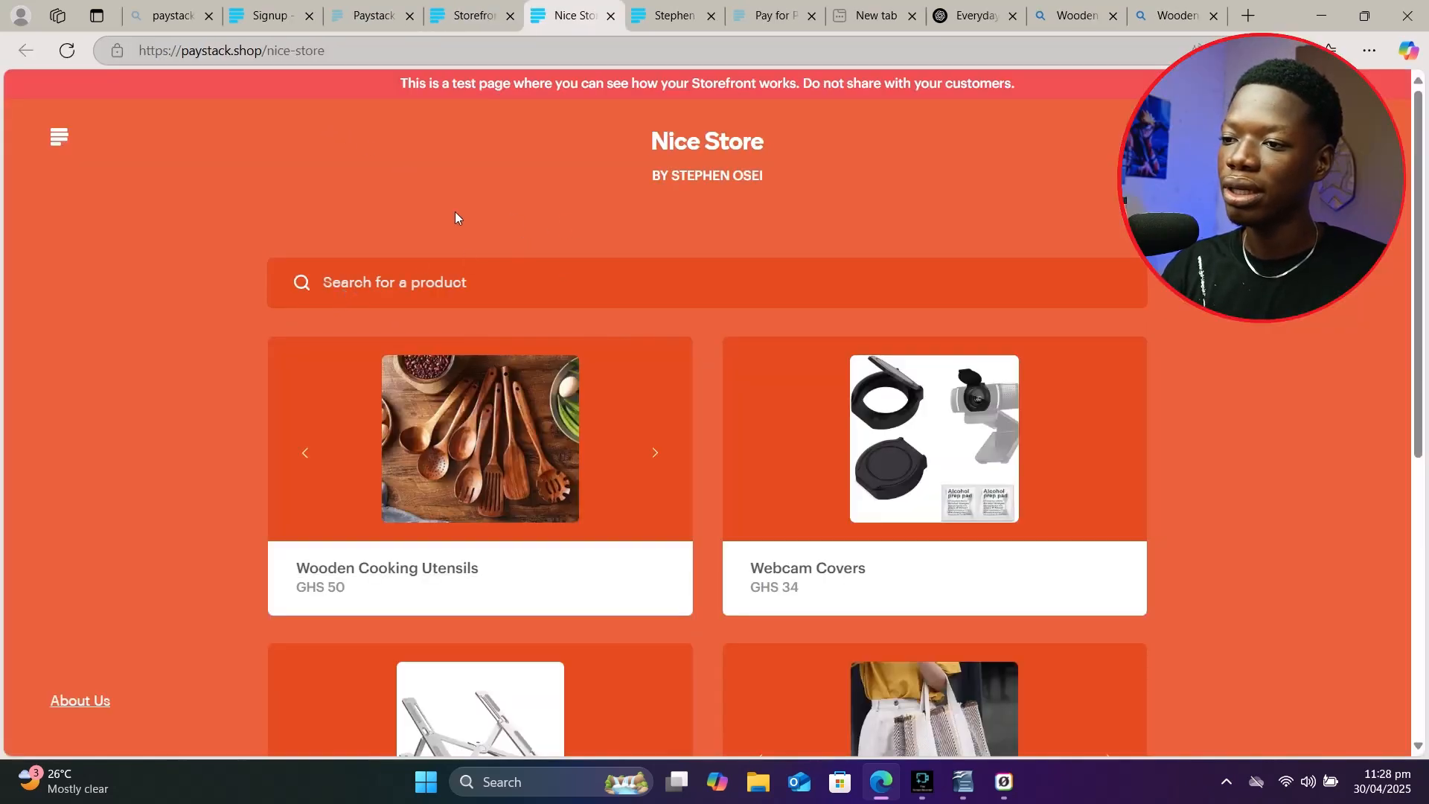
scroll(211, 209, "down", 5)
scroll(217, 209, "up", 5)
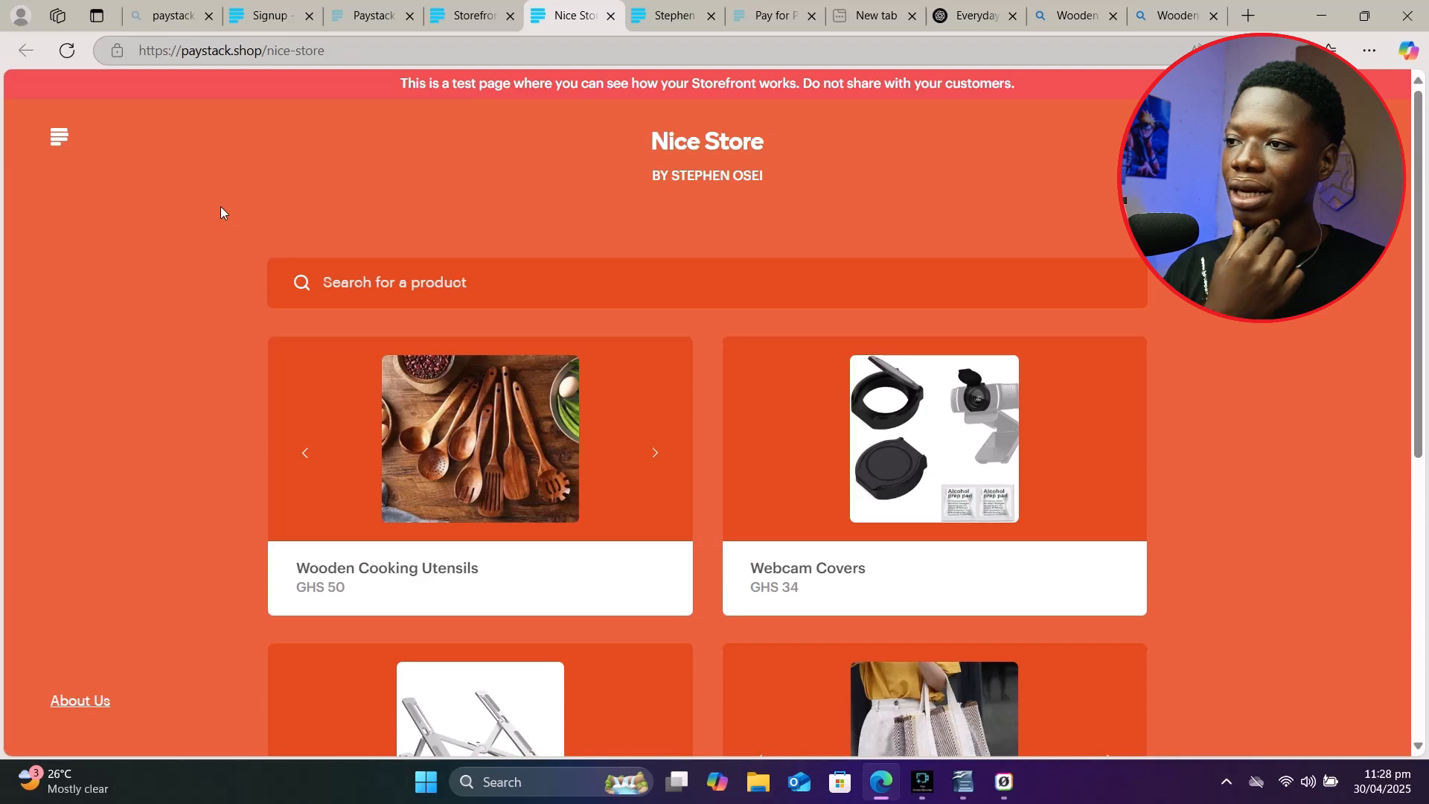
scroll(220, 207, "down", 1)
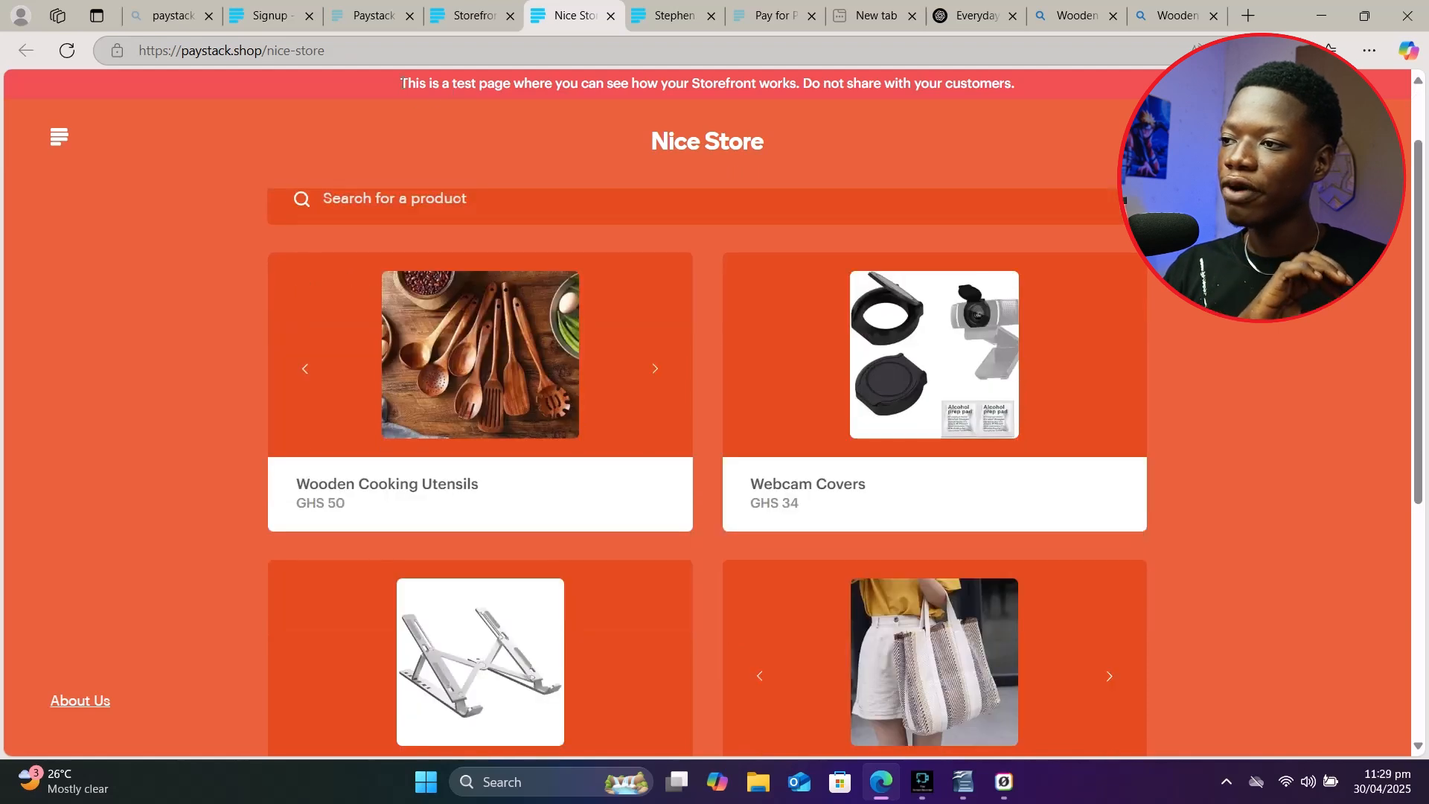
left_click_drag(402, 83, 548, 83)
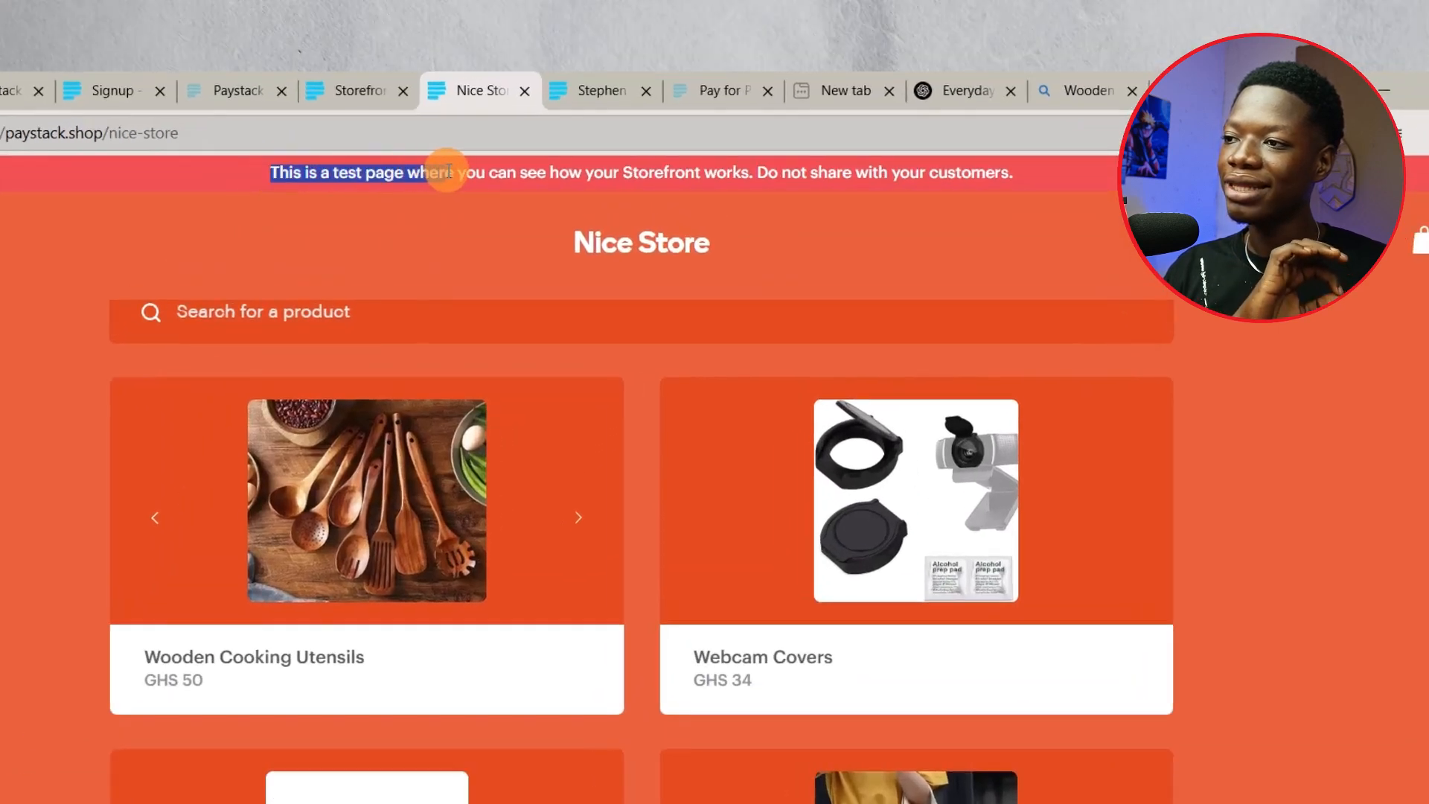
left_click_drag(449, 172, 1066, 183)
left_click(1045, 235)
scroll(1019, 243, "up", 2)
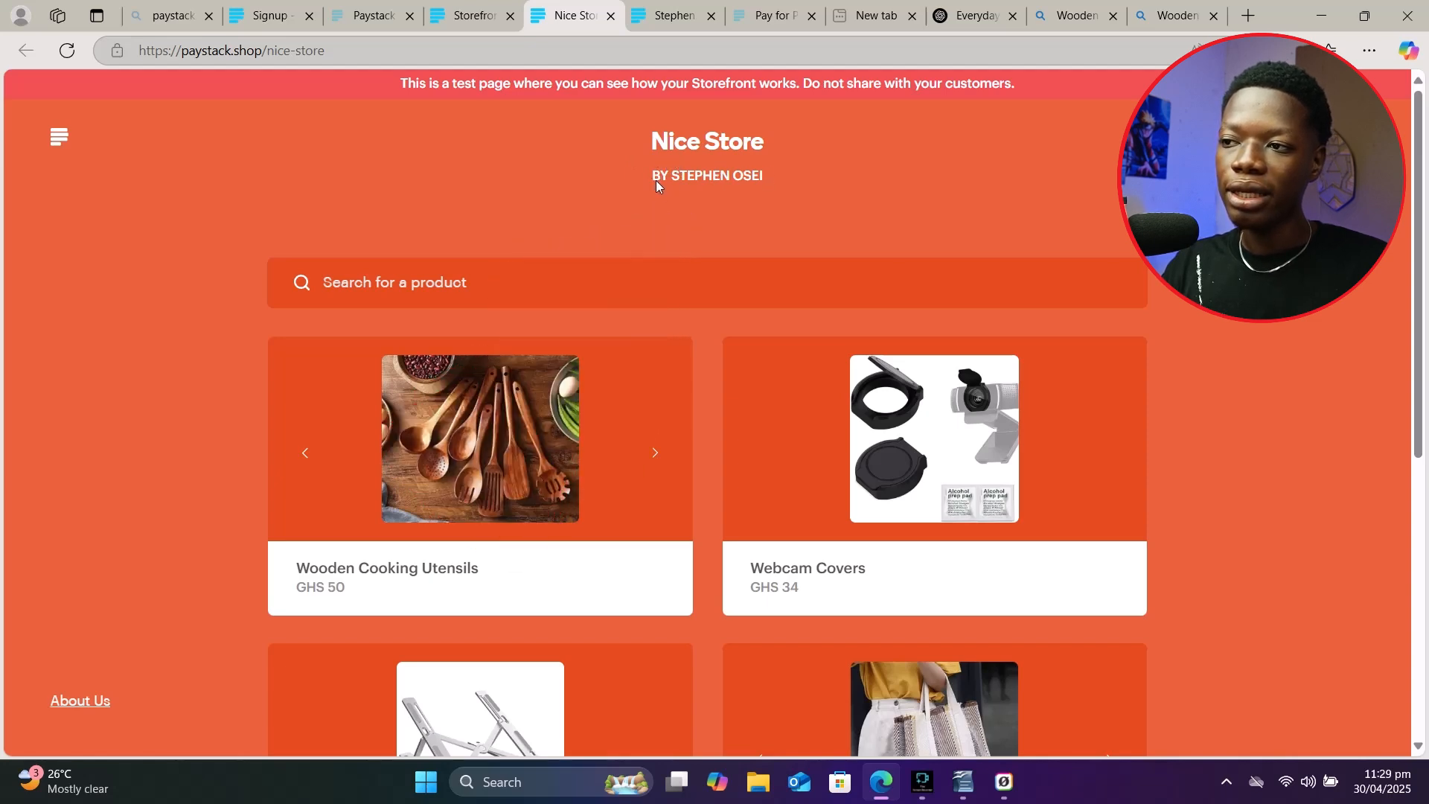
Step: Return to the storefront's customization settings and change the Nice Store color to light grey
left_click(470, 6)
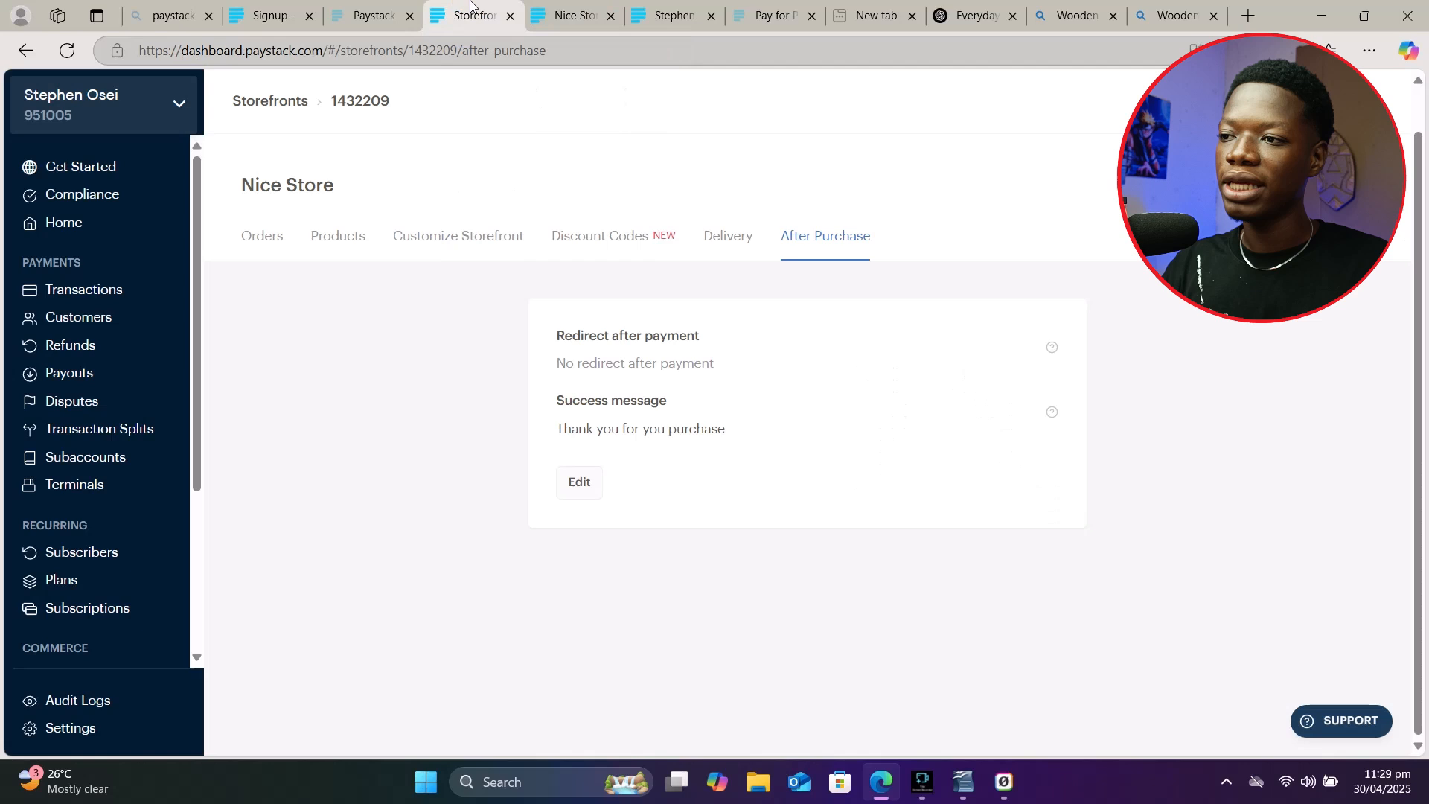
left_click(447, 237)
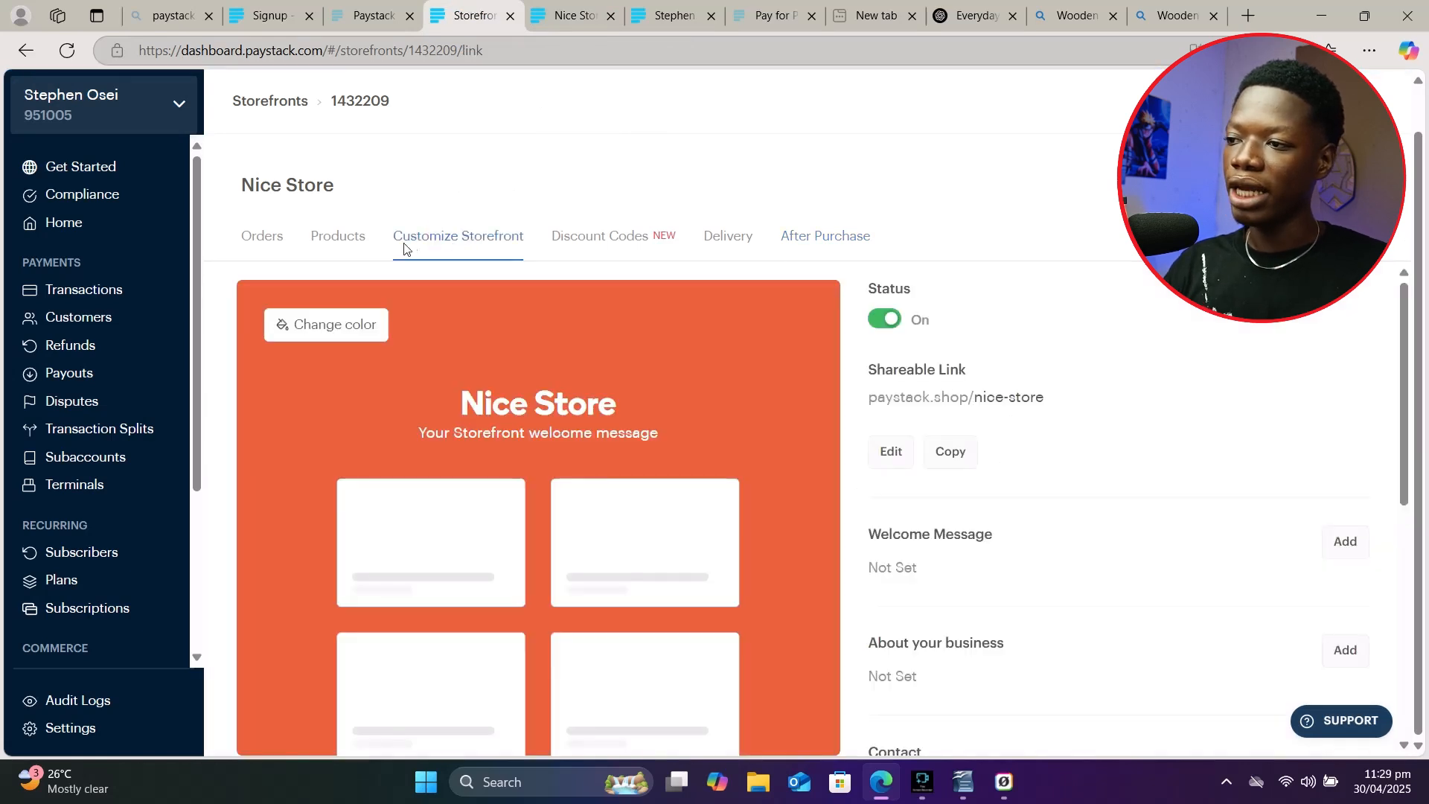
left_click(303, 327)
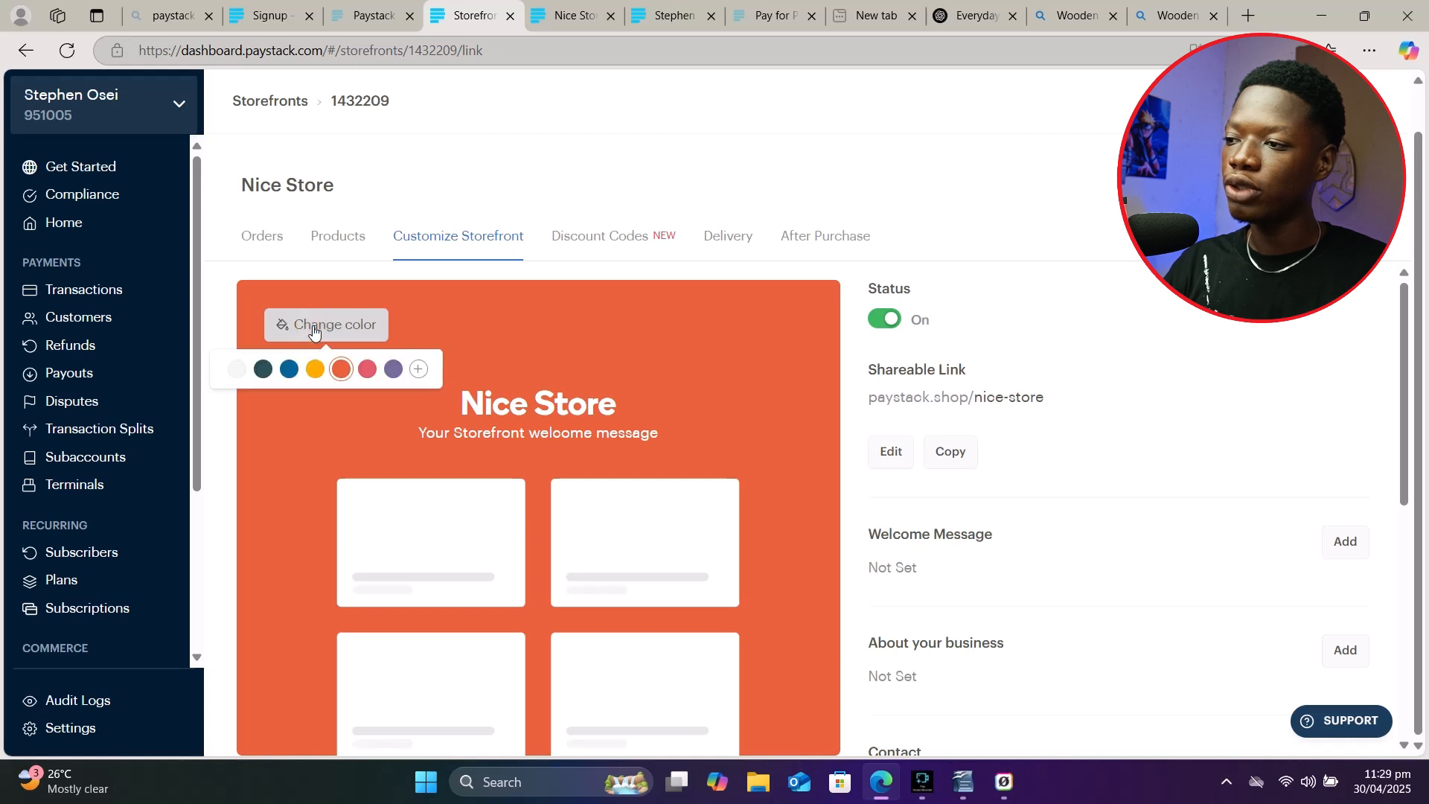
left_click(233, 372)
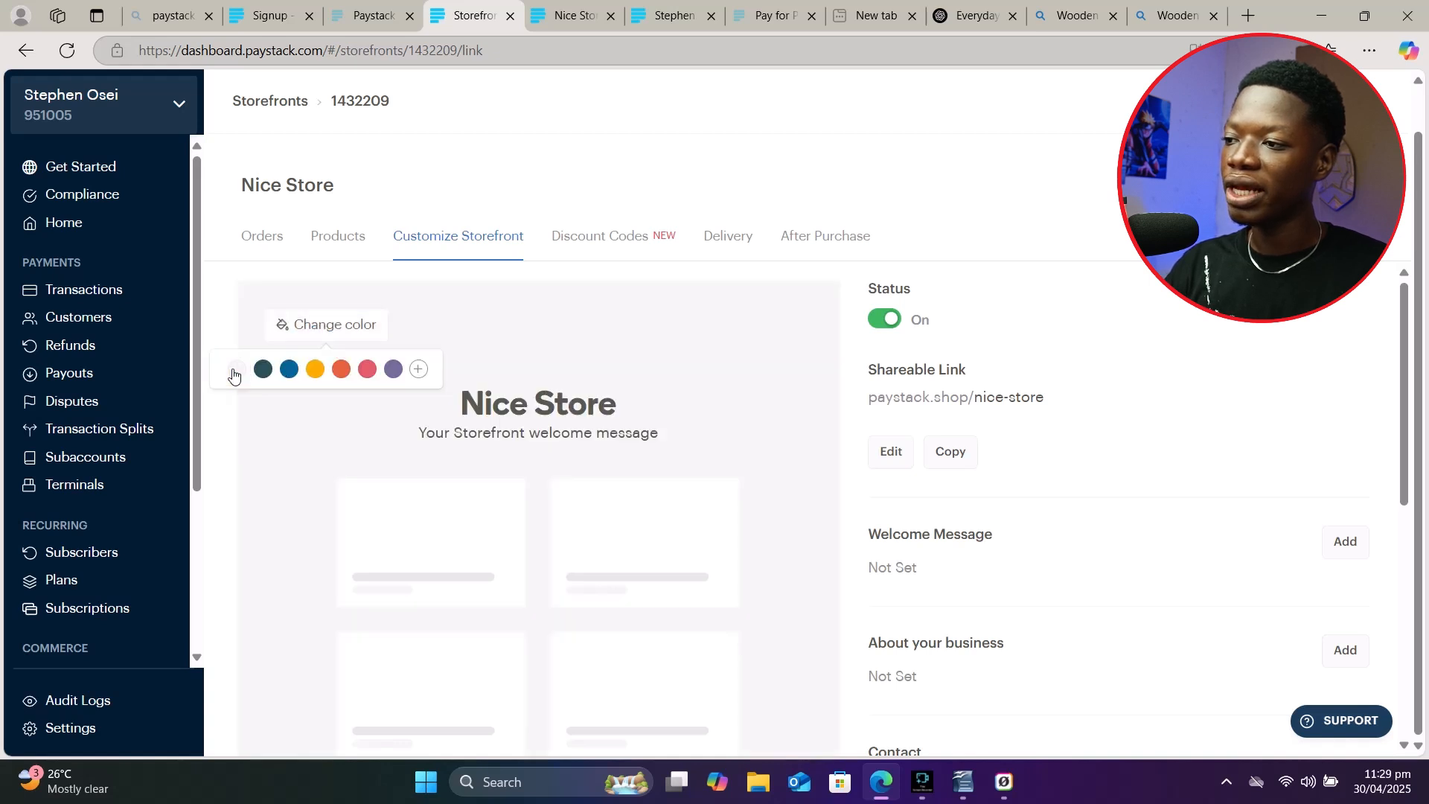
Step: Add and save the storefront welcome message "Welcome to may online store"
scroll(1034, 335, "down", 2)
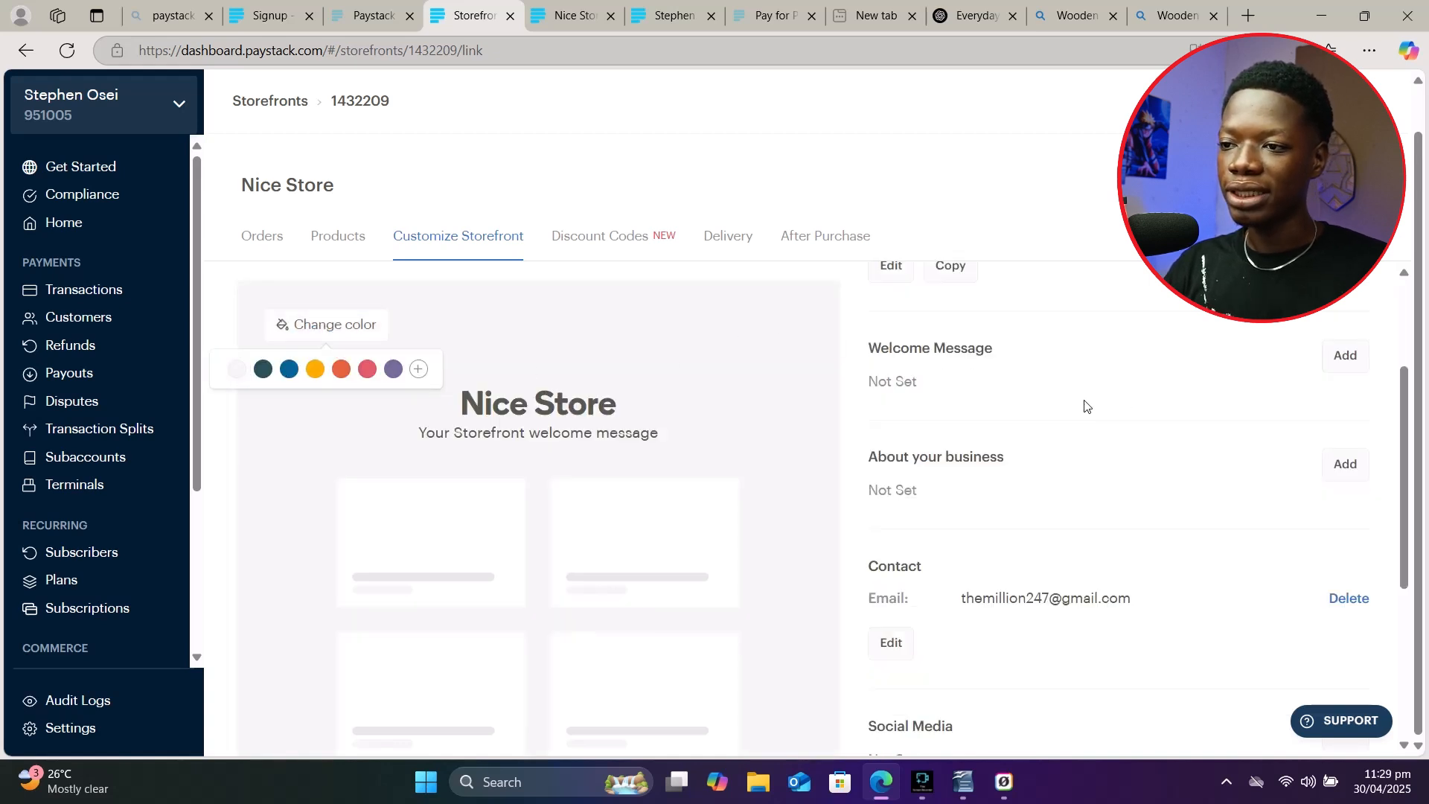
left_click(1344, 357)
left_click(925, 383)
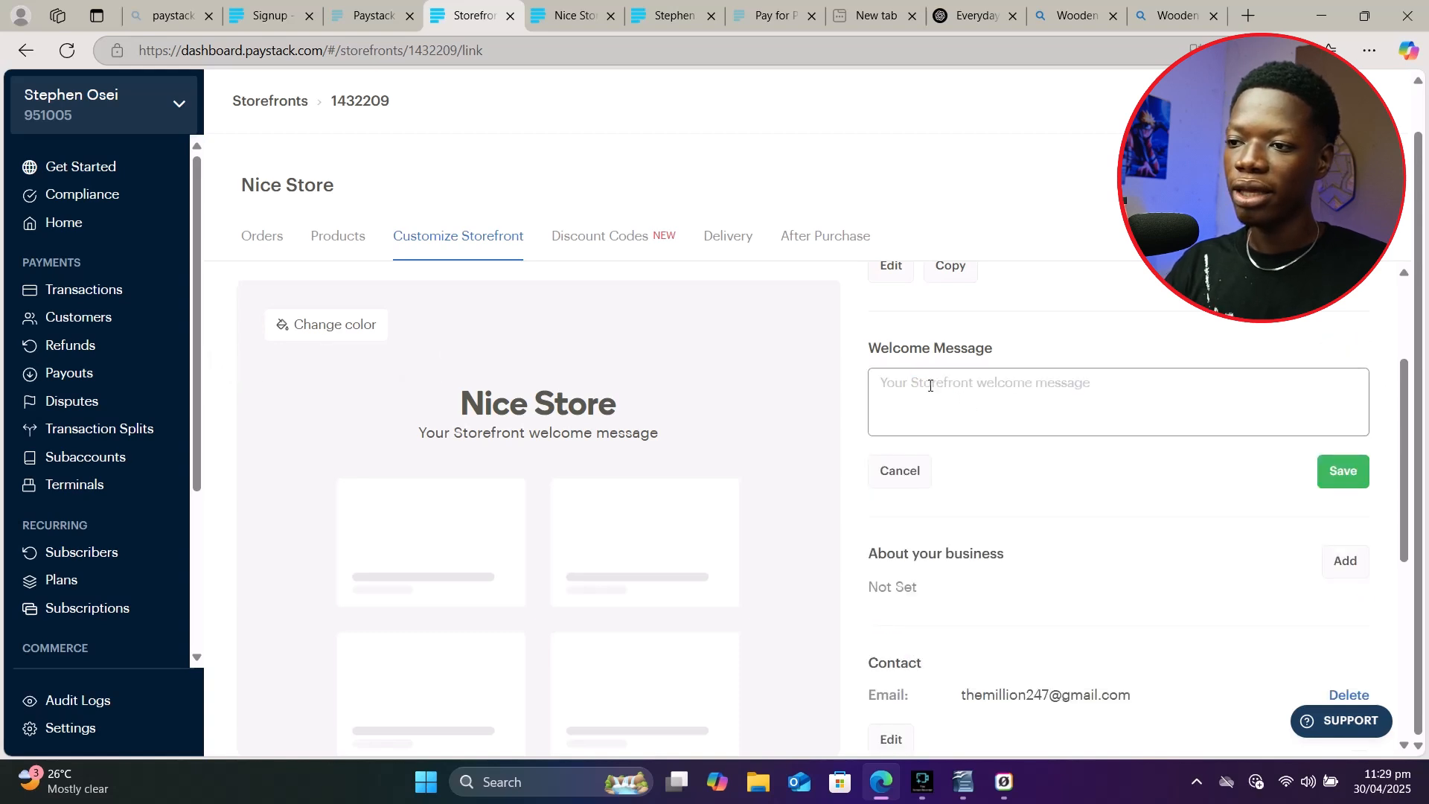
type("Wel")
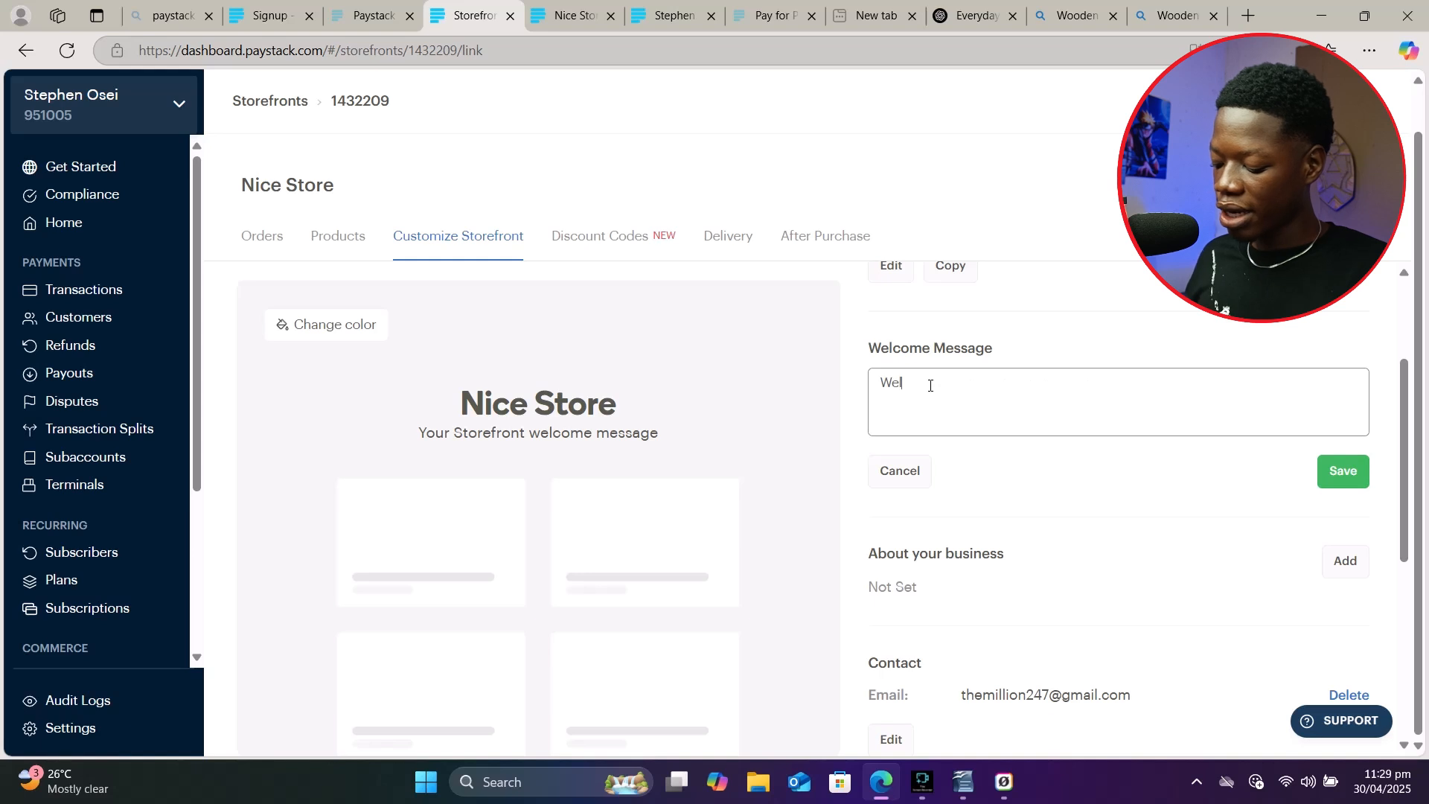
type("come to may online store")
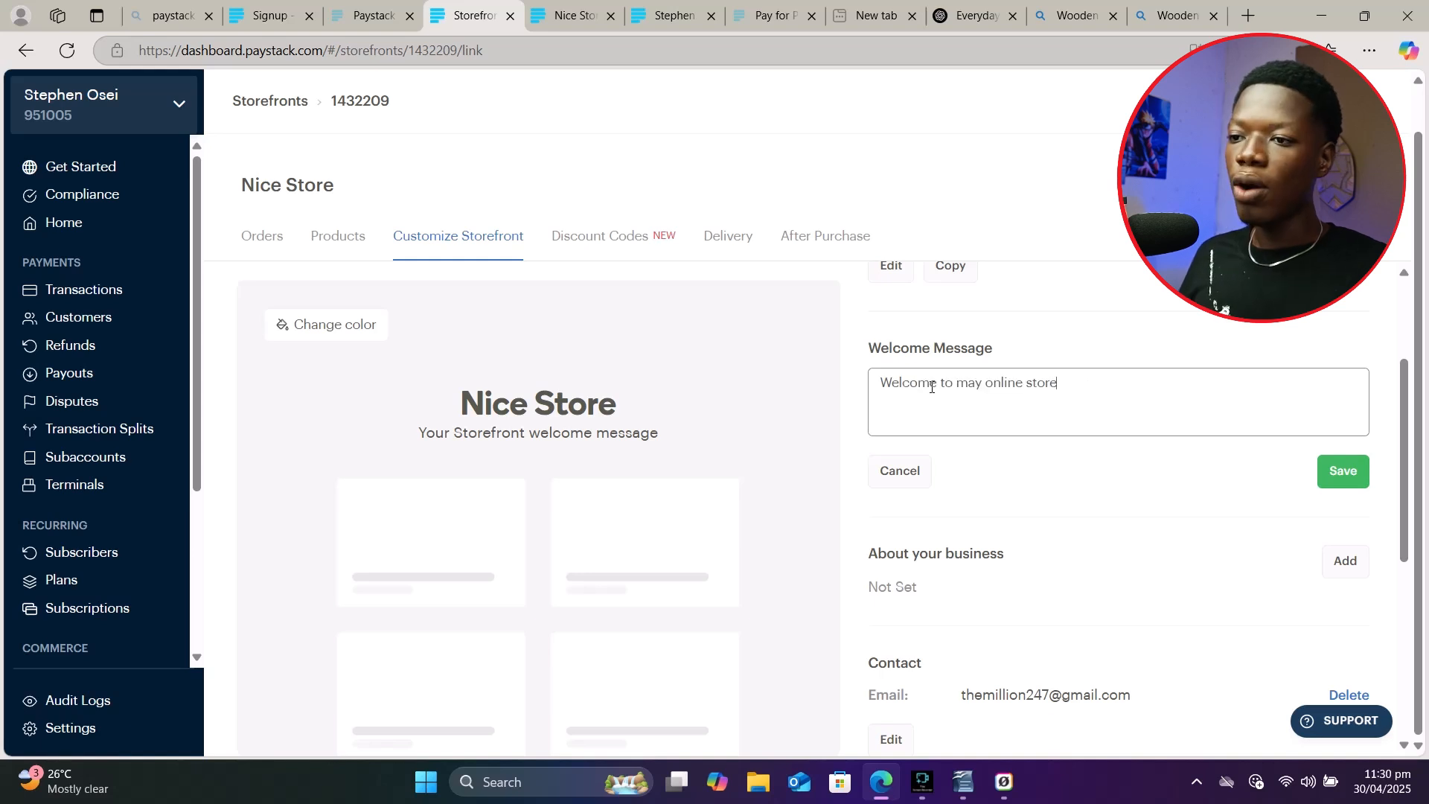
left_click(1347, 485)
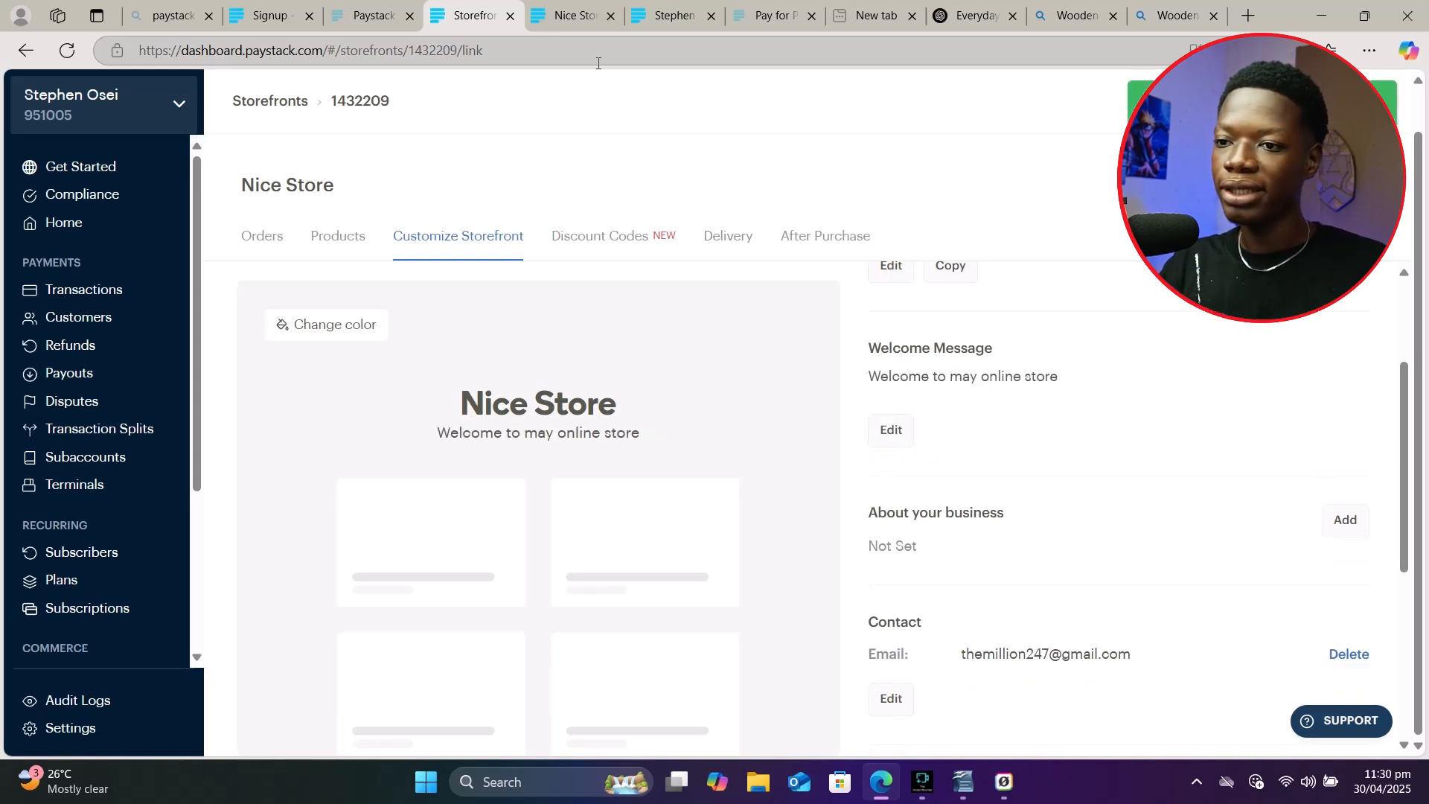
Step: Reload the Nice Store preview and check the storefront's color, welcome message and product listing
left_click(589, 6)
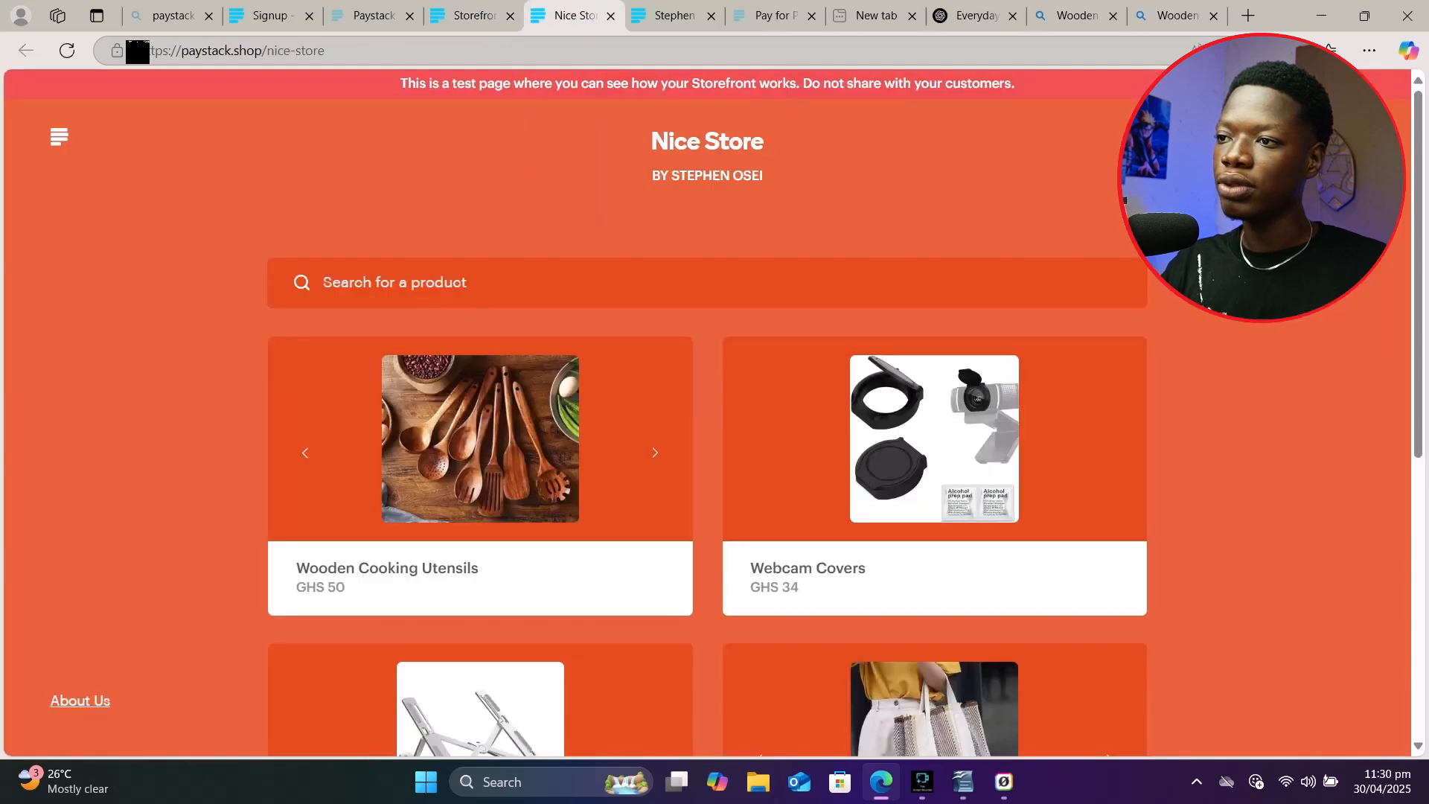
left_click(71, 52)
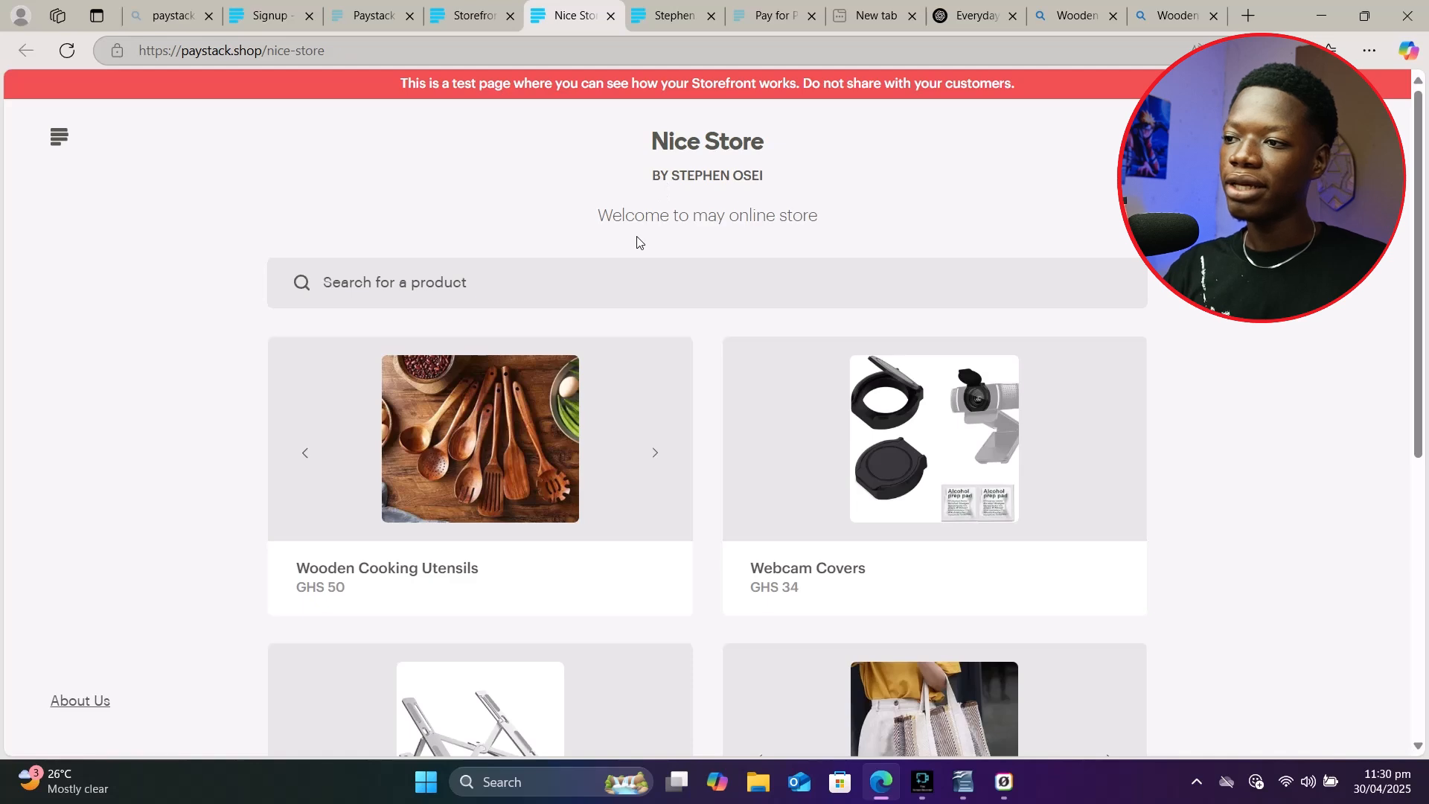
scroll(708, 396, "down", 7)
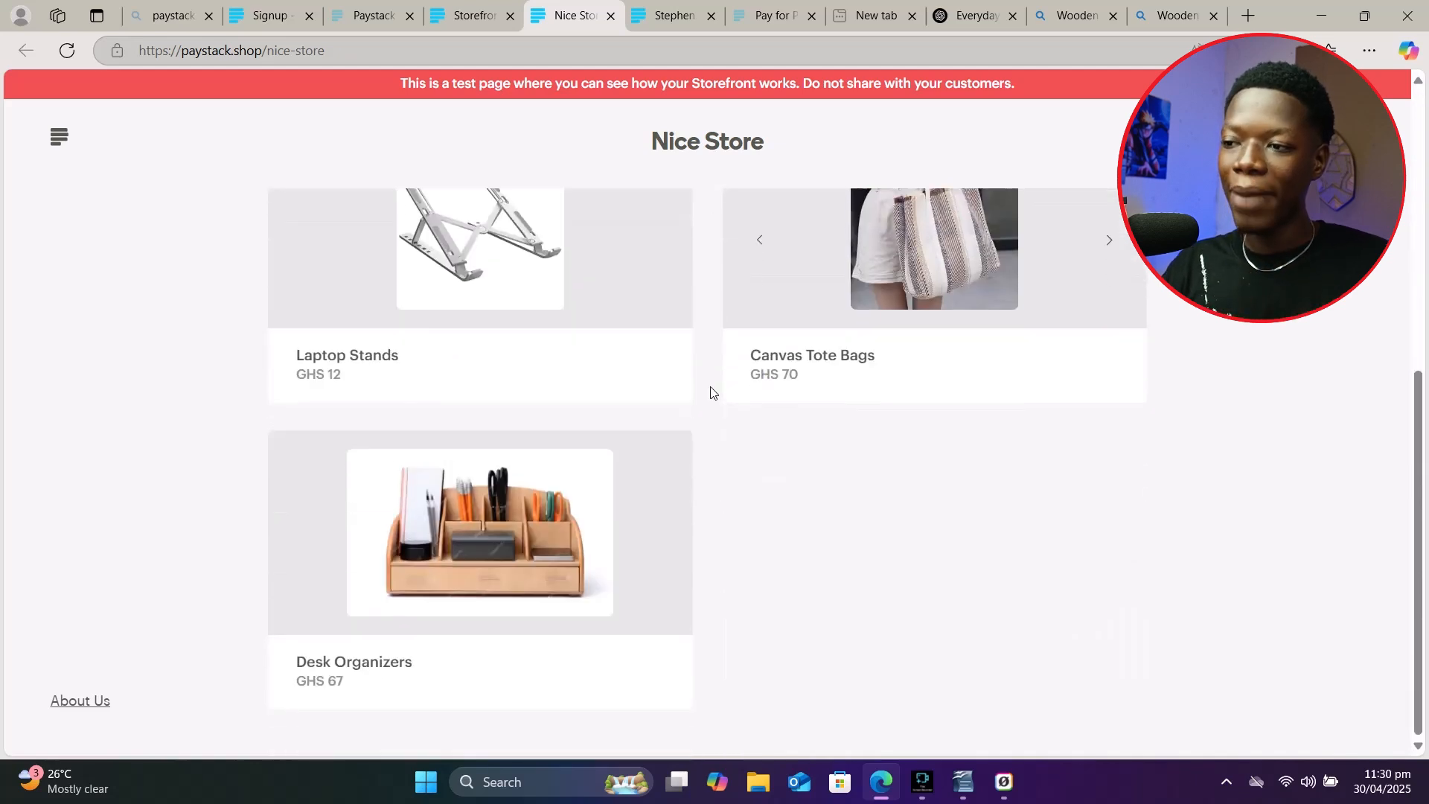
scroll(710, 392, "up", 6)
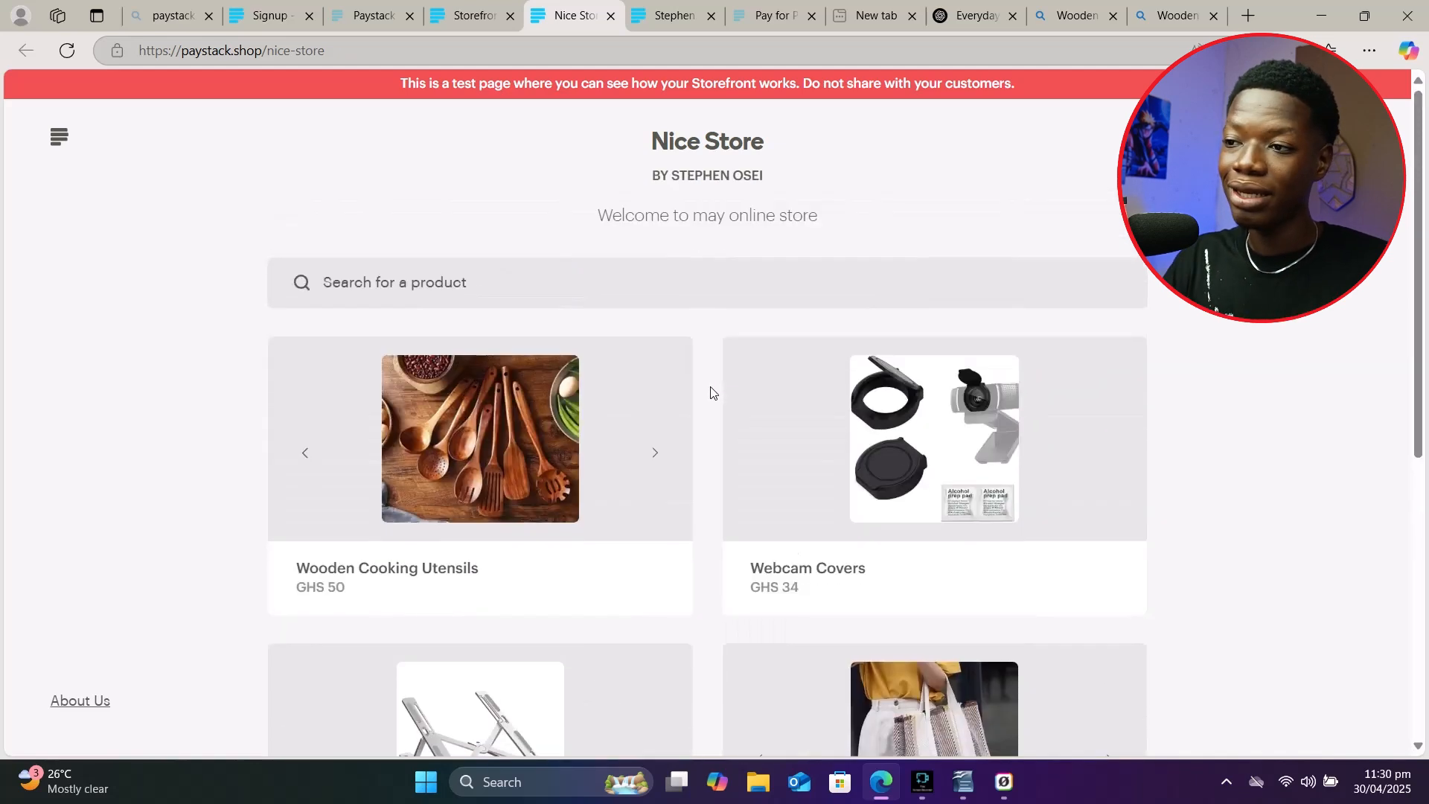
left_click_drag(601, 214, 830, 218)
left_click(944, 213)
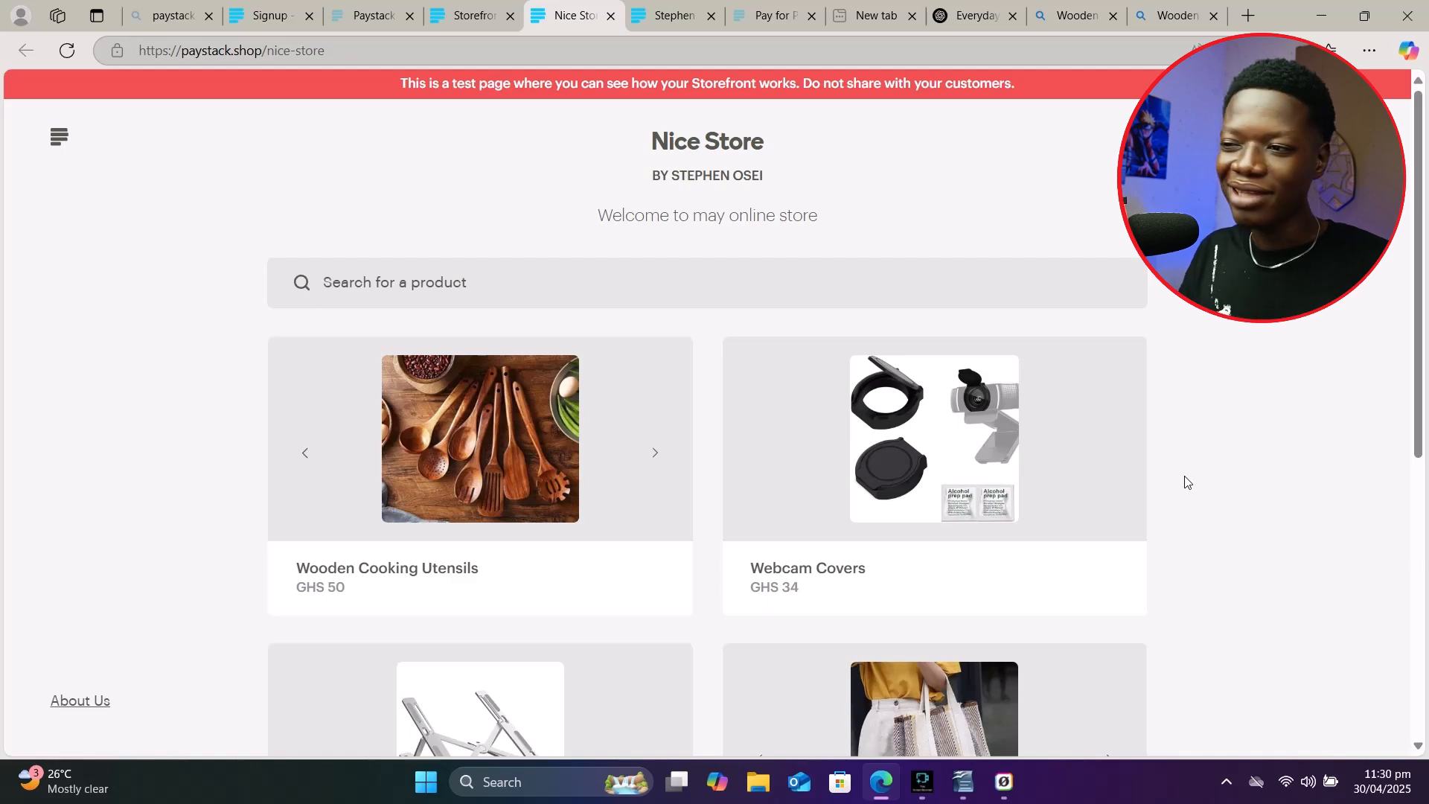
scroll(1185, 482, "down", 4)
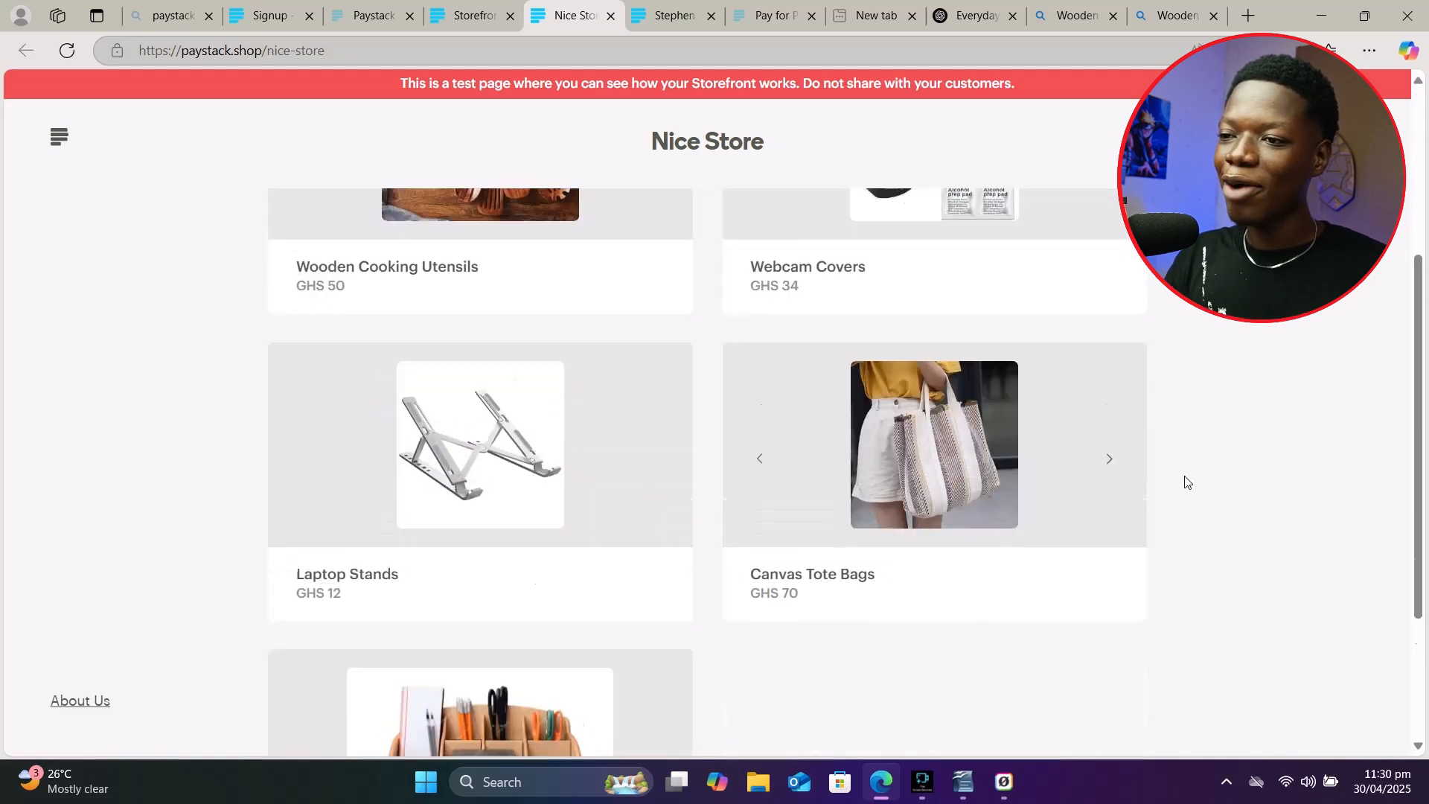
scroll(1185, 482, "up", 4)
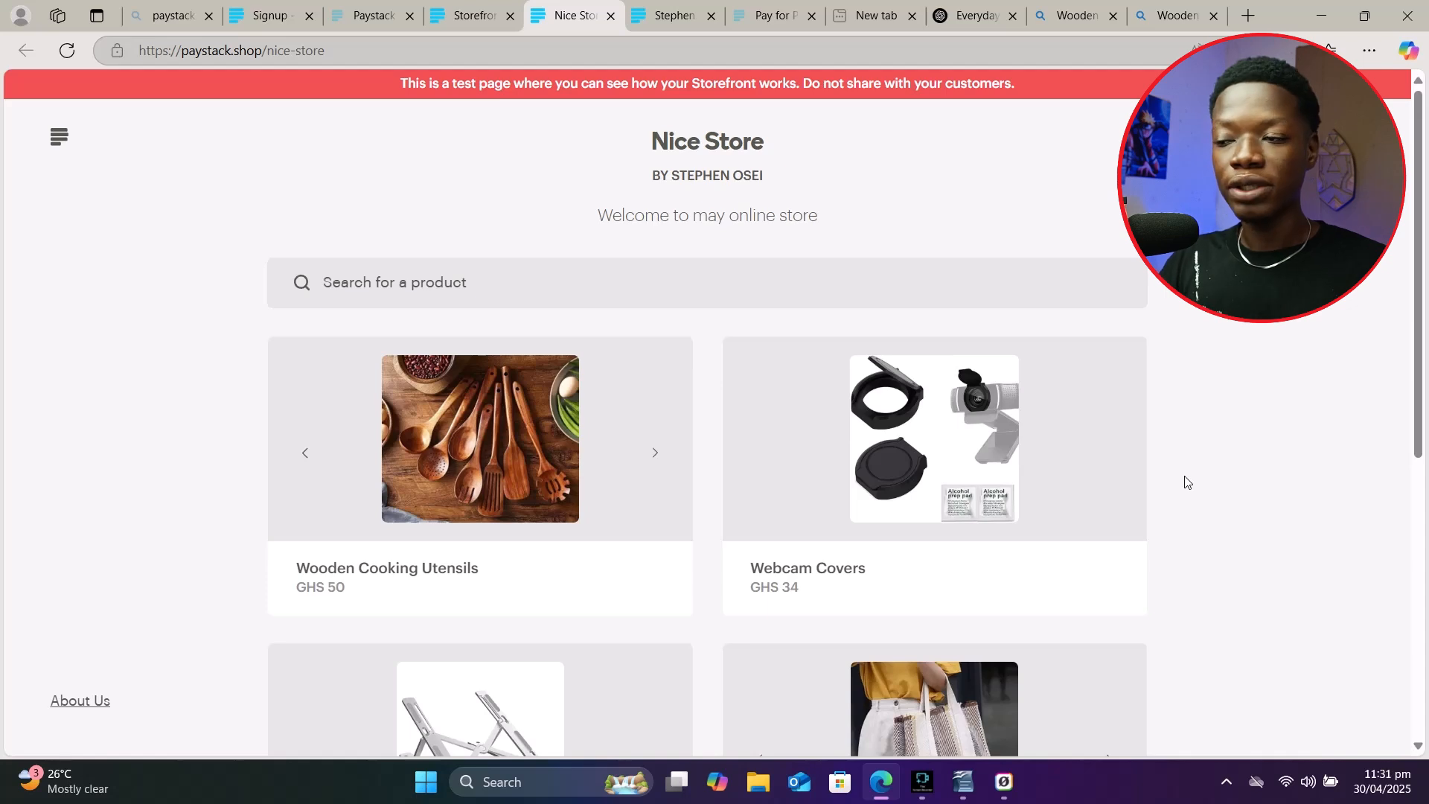
Step: Open the Wooden Cooking Utensils product in the store preview and browse through all its images
left_click(468, 437)
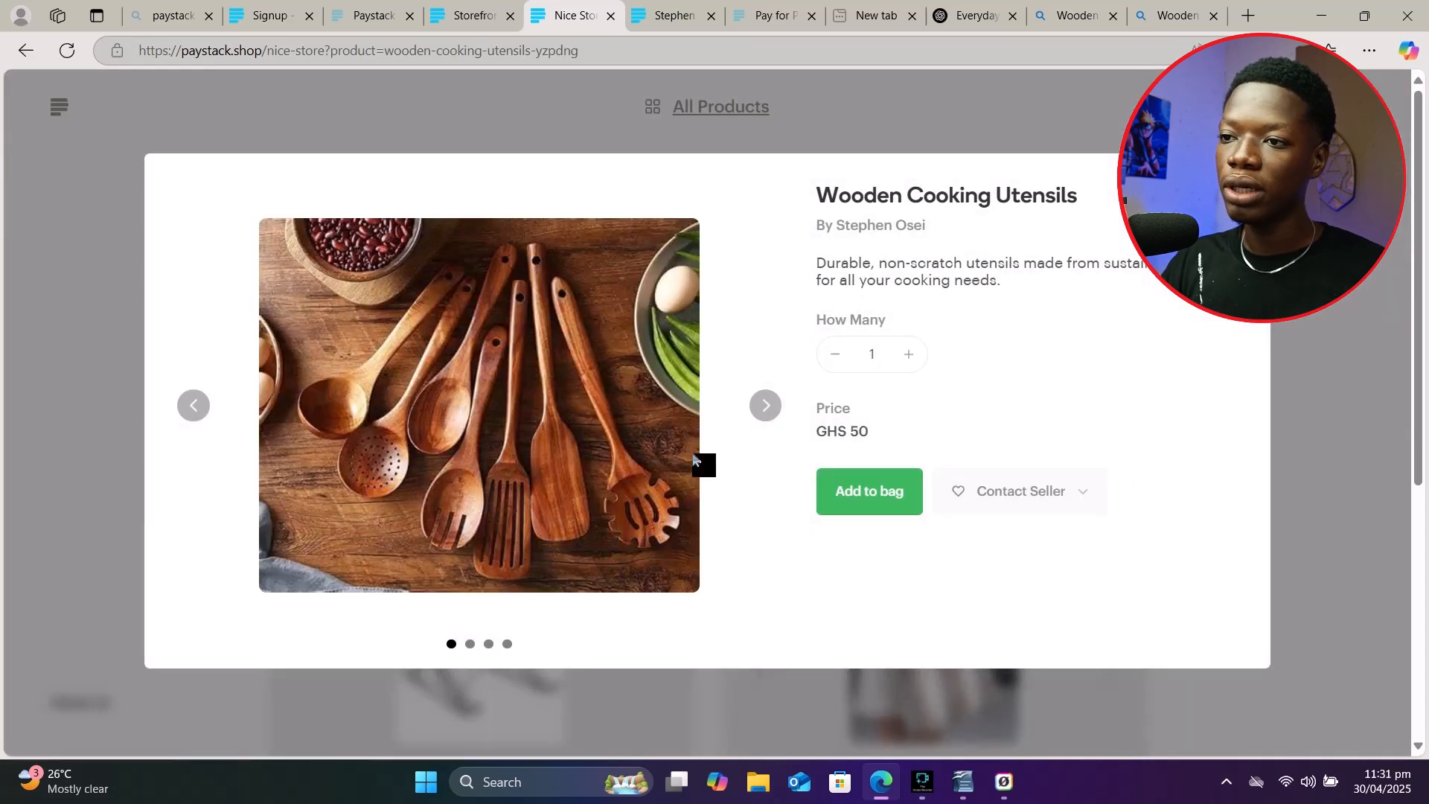
left_click(762, 417)
left_click(764, 420)
left_click(763, 421)
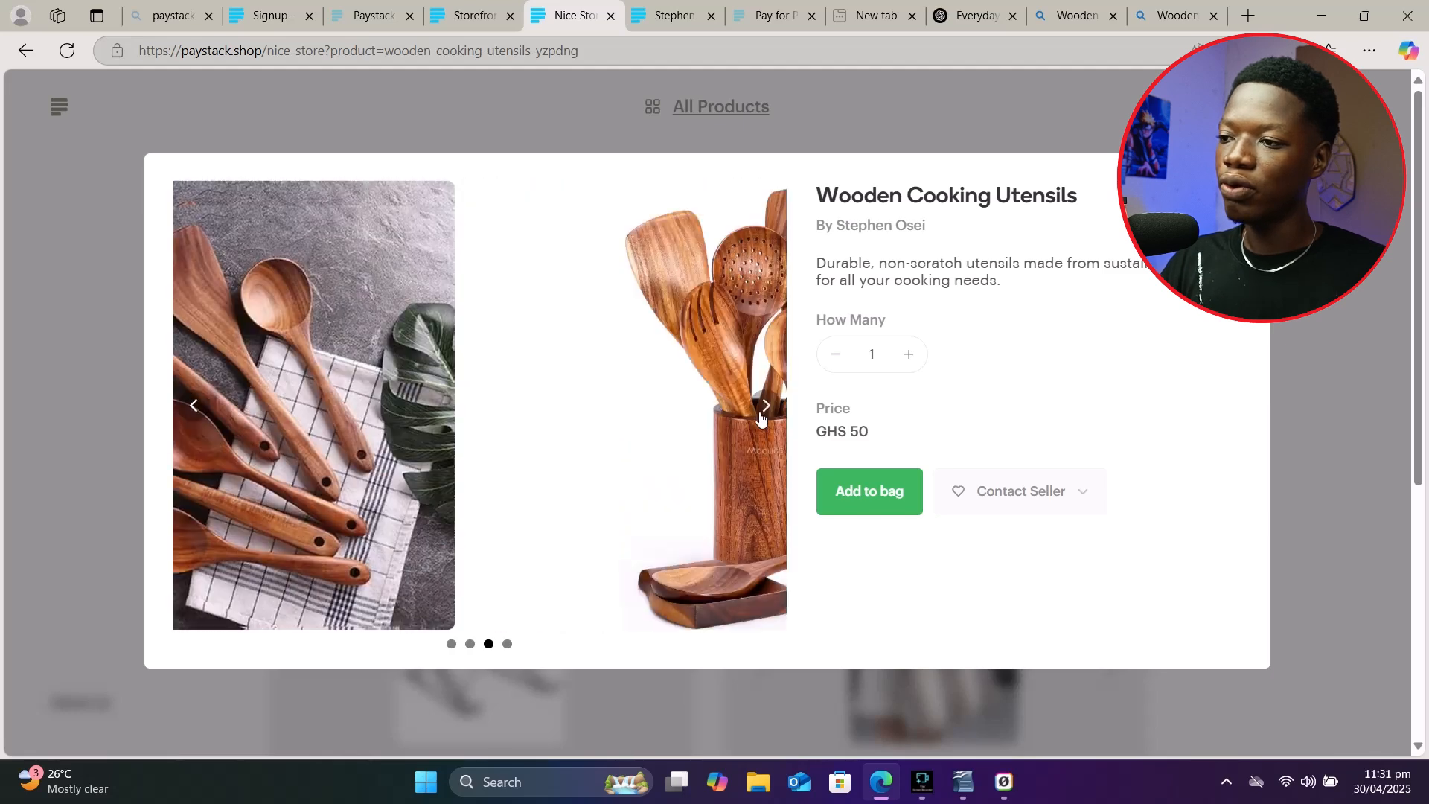
left_click(767, 419)
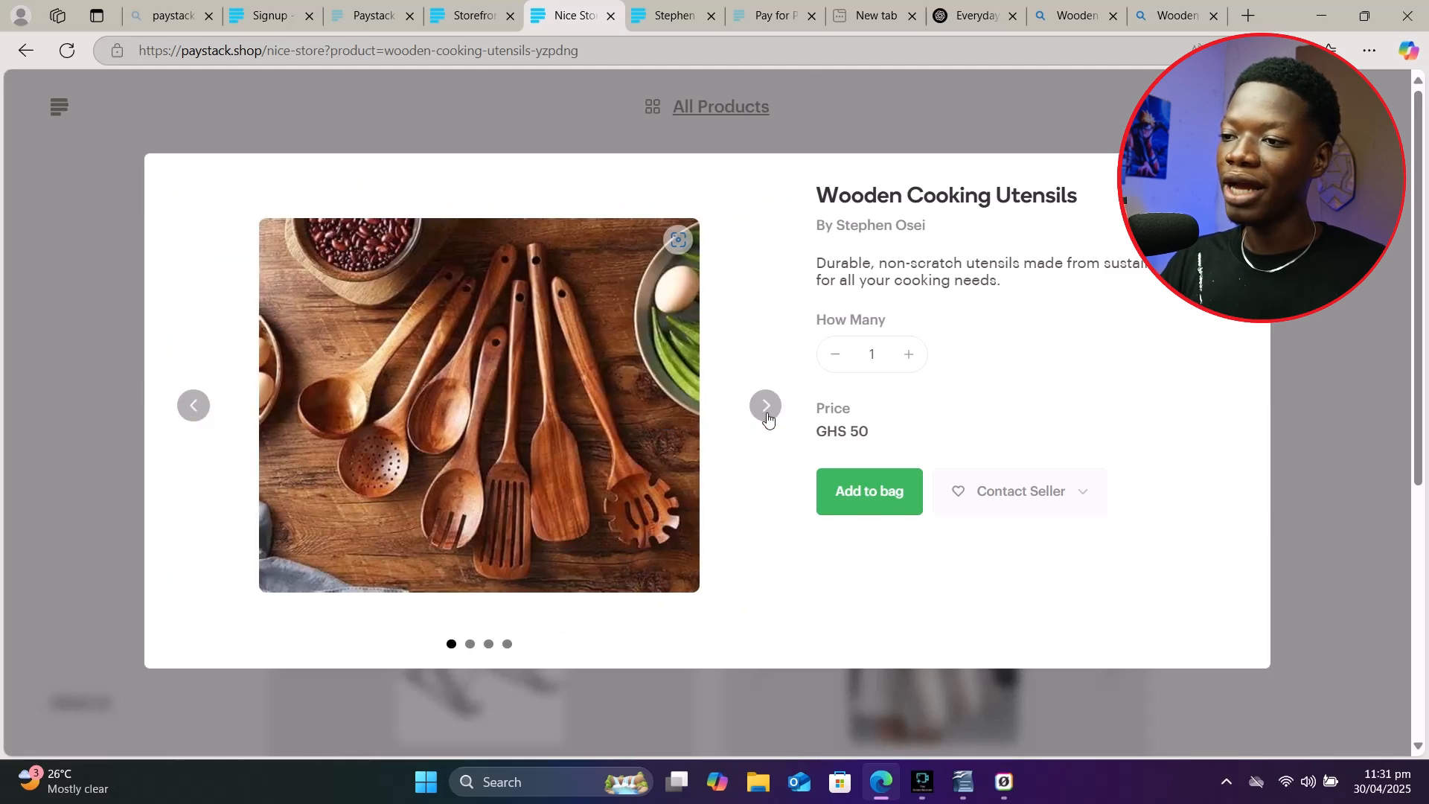
Step: Set the Wooden Cooking Utensils quantity to 3 and add them to the bag
left_click(907, 358)
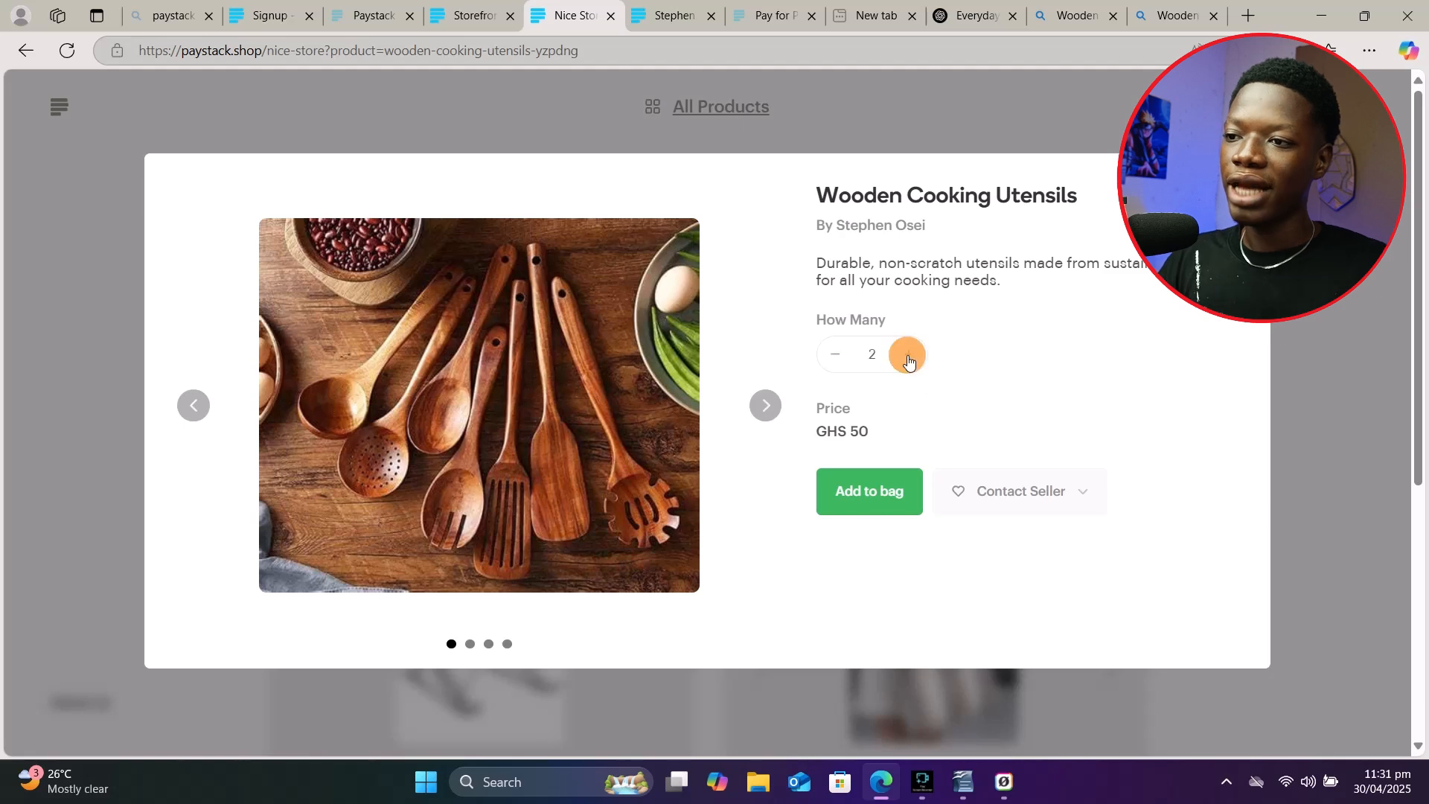
left_click(908, 357)
left_click(864, 490)
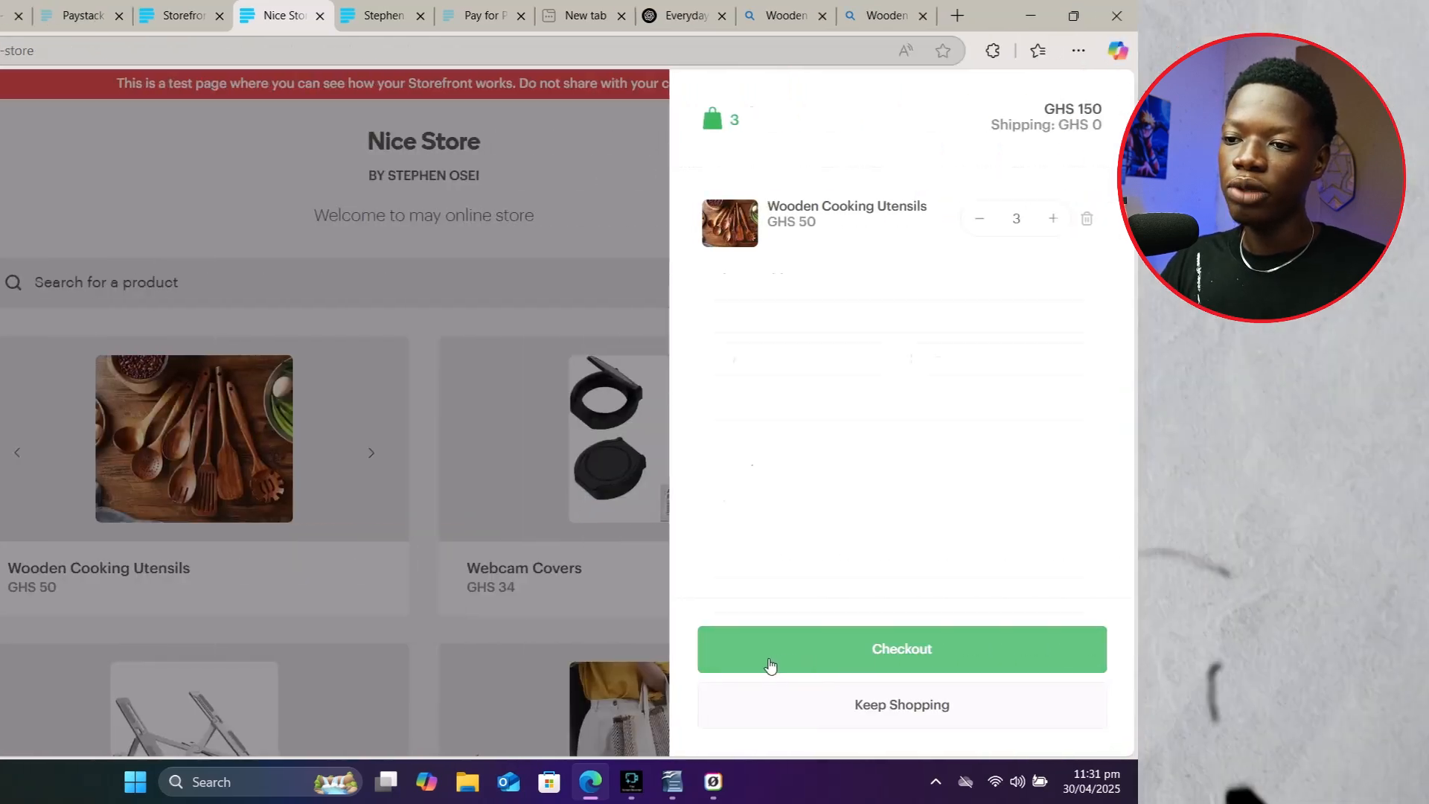
Step: Check out the bag and try to continue to payment with the delivery address and shipping region left empty
left_click(1060, 664)
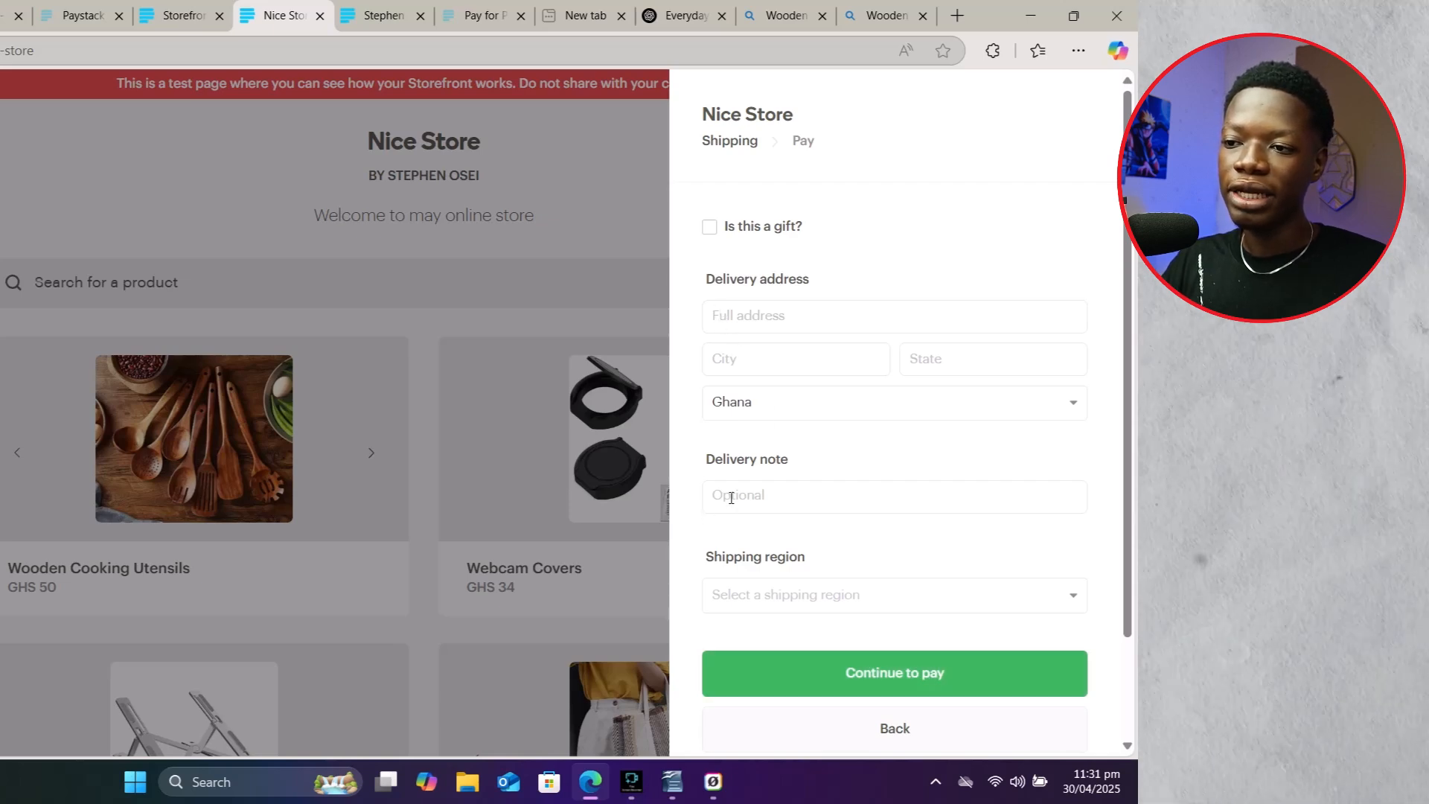
left_click(753, 676)
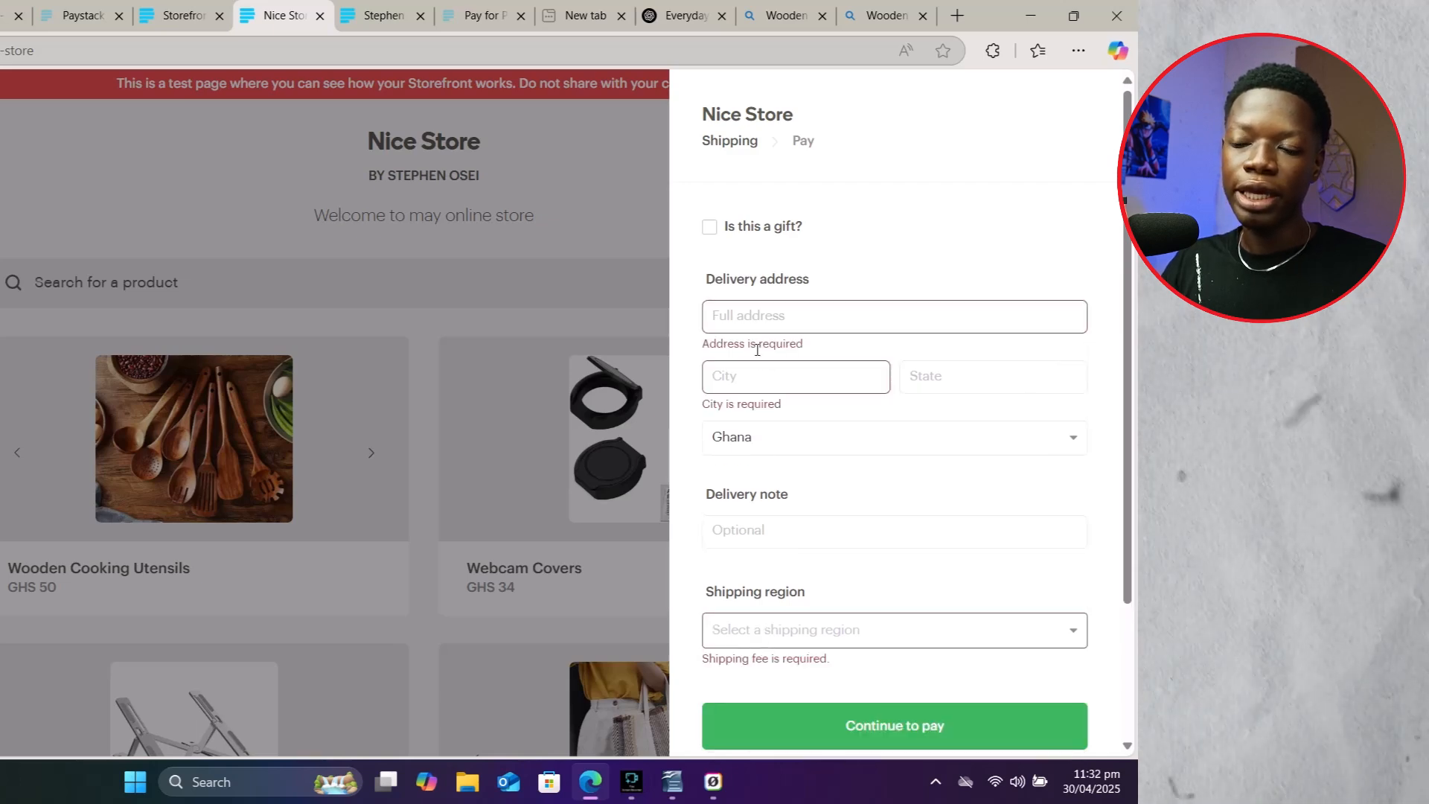
Step: Fill in the delivery address, choose Within Kumasi (GHS 30) as the shipping region, and continue to payment
scroll(881, 454, "down", 2)
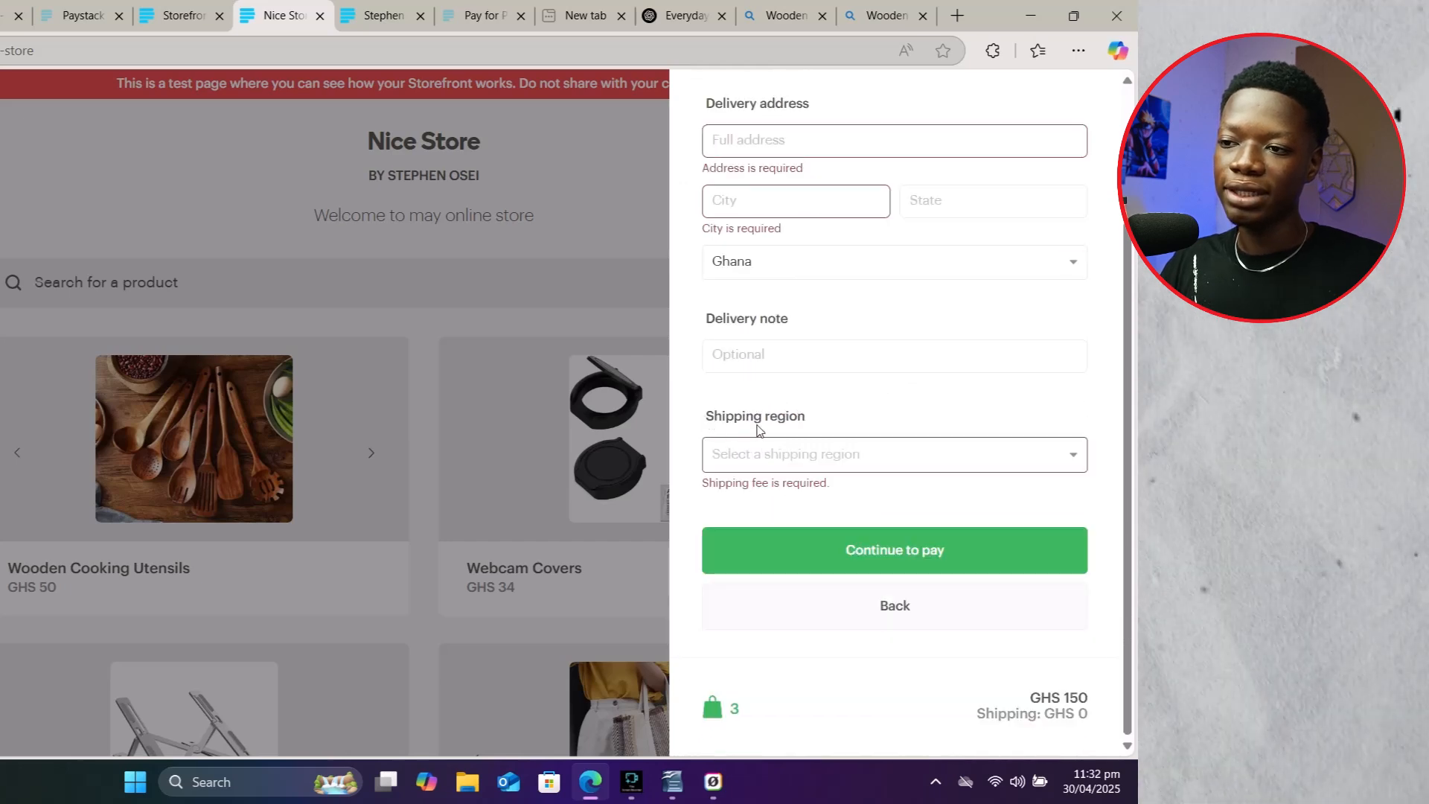
left_click(748, 455)
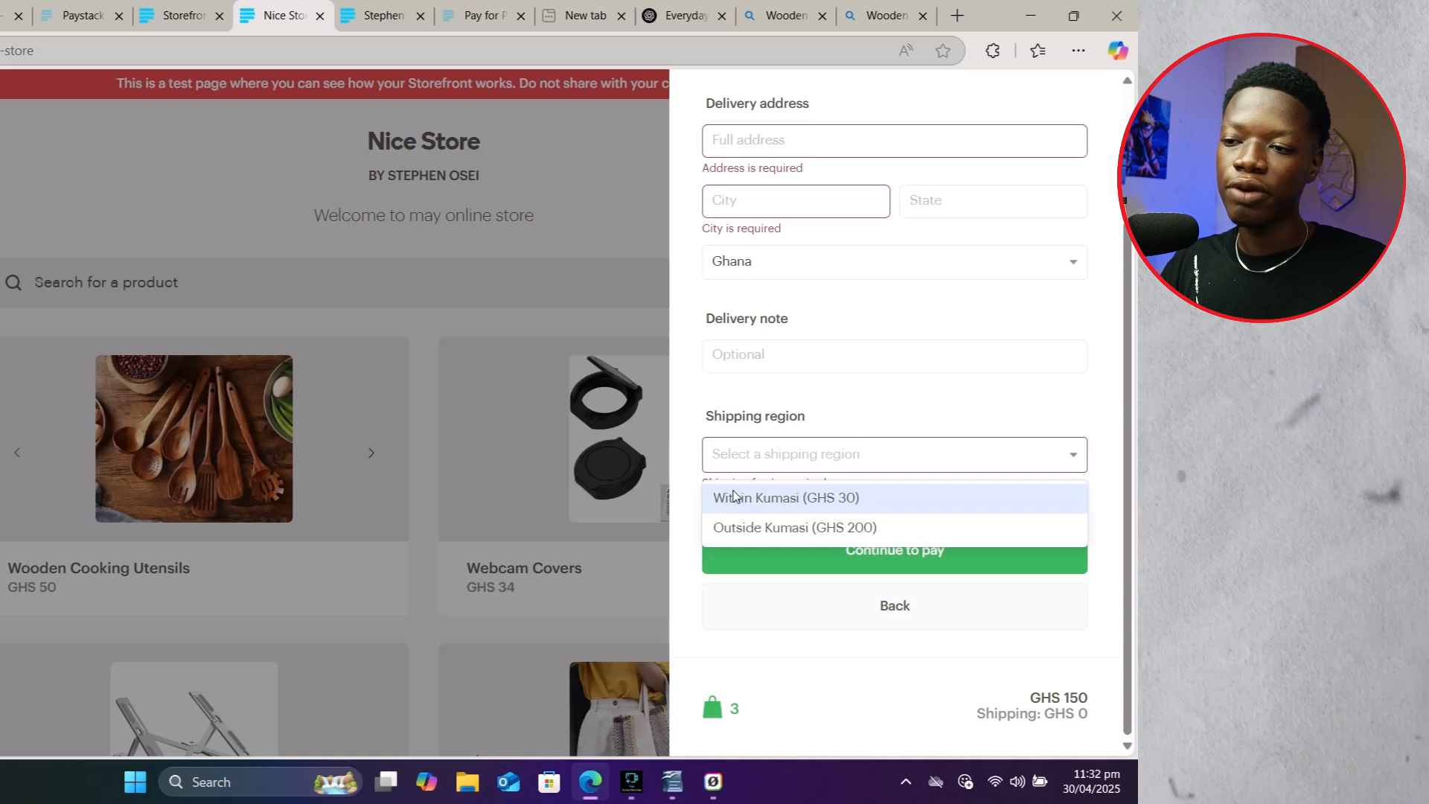
left_click(686, 396)
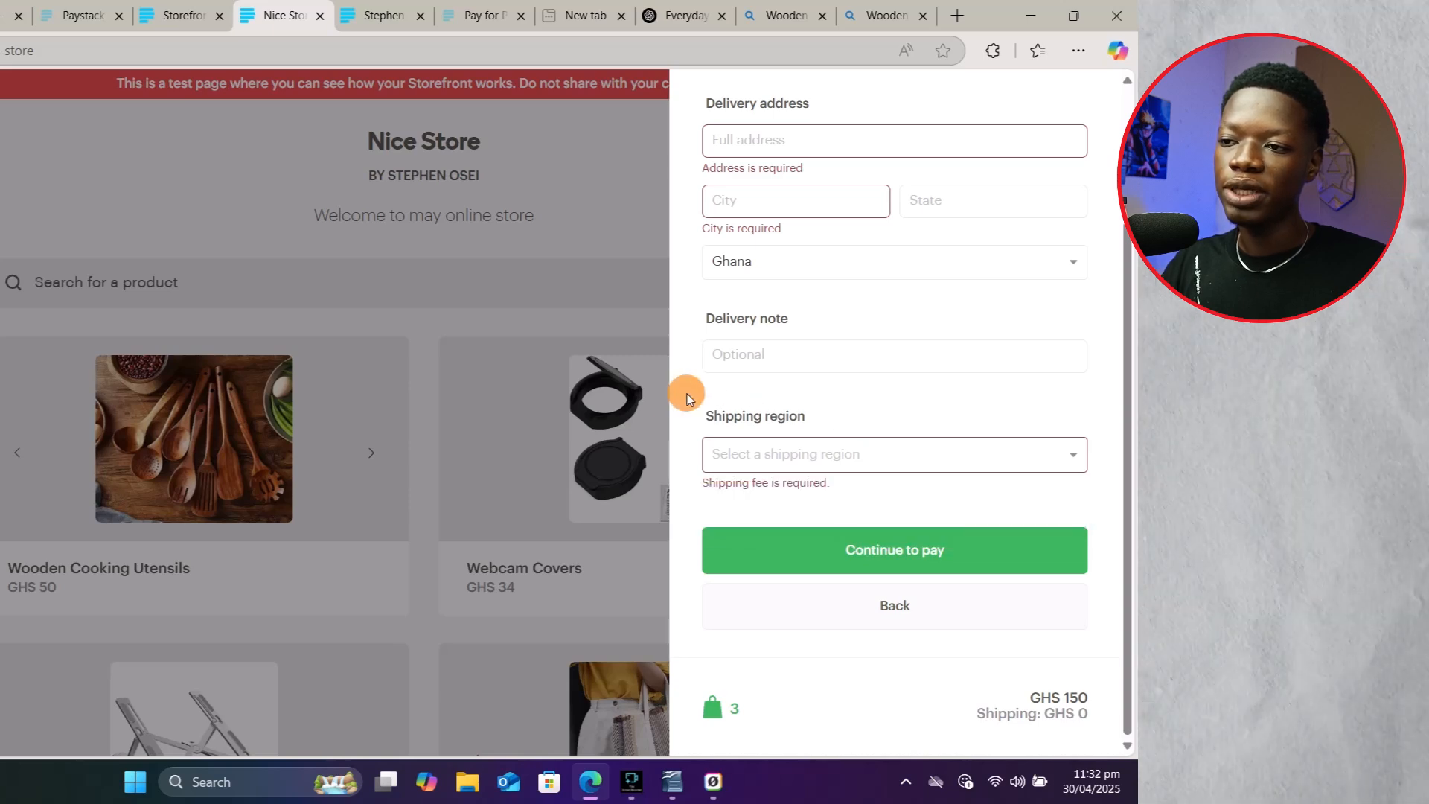
scroll(782, 382, "up", 5)
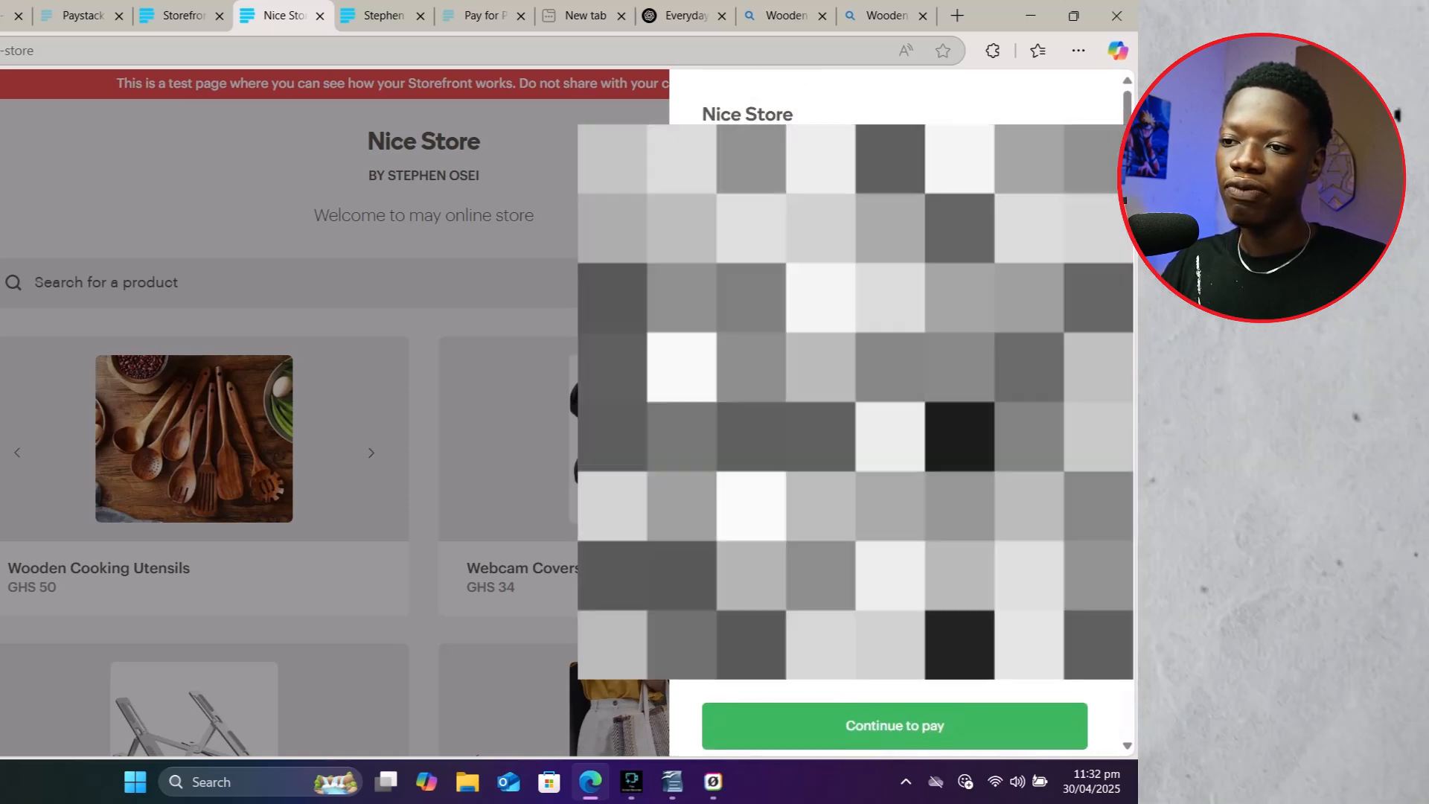
left_click(829, 725)
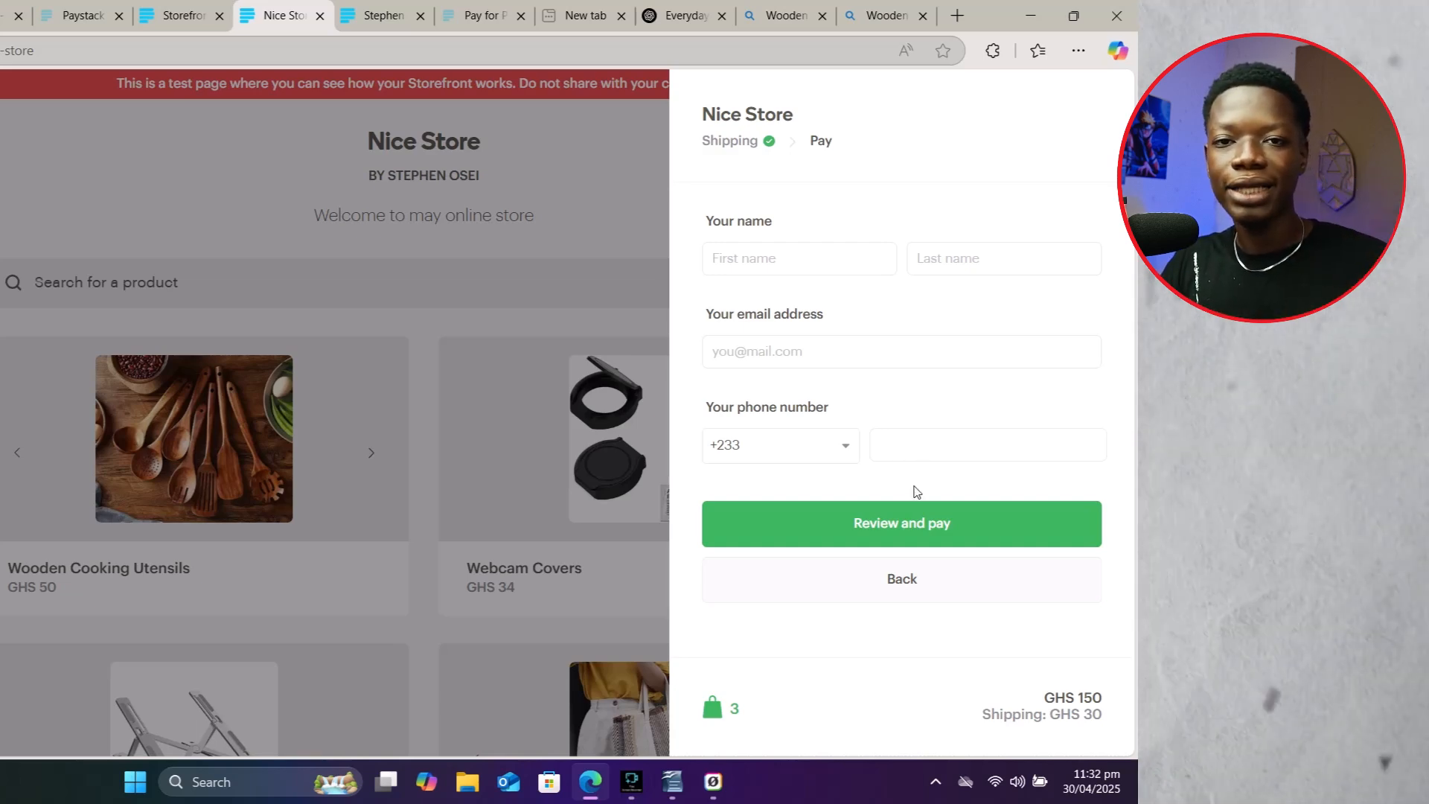
Step: Enter the customer's first and last name, email address and phone number, and proceed to the order review
left_click(722, 259)
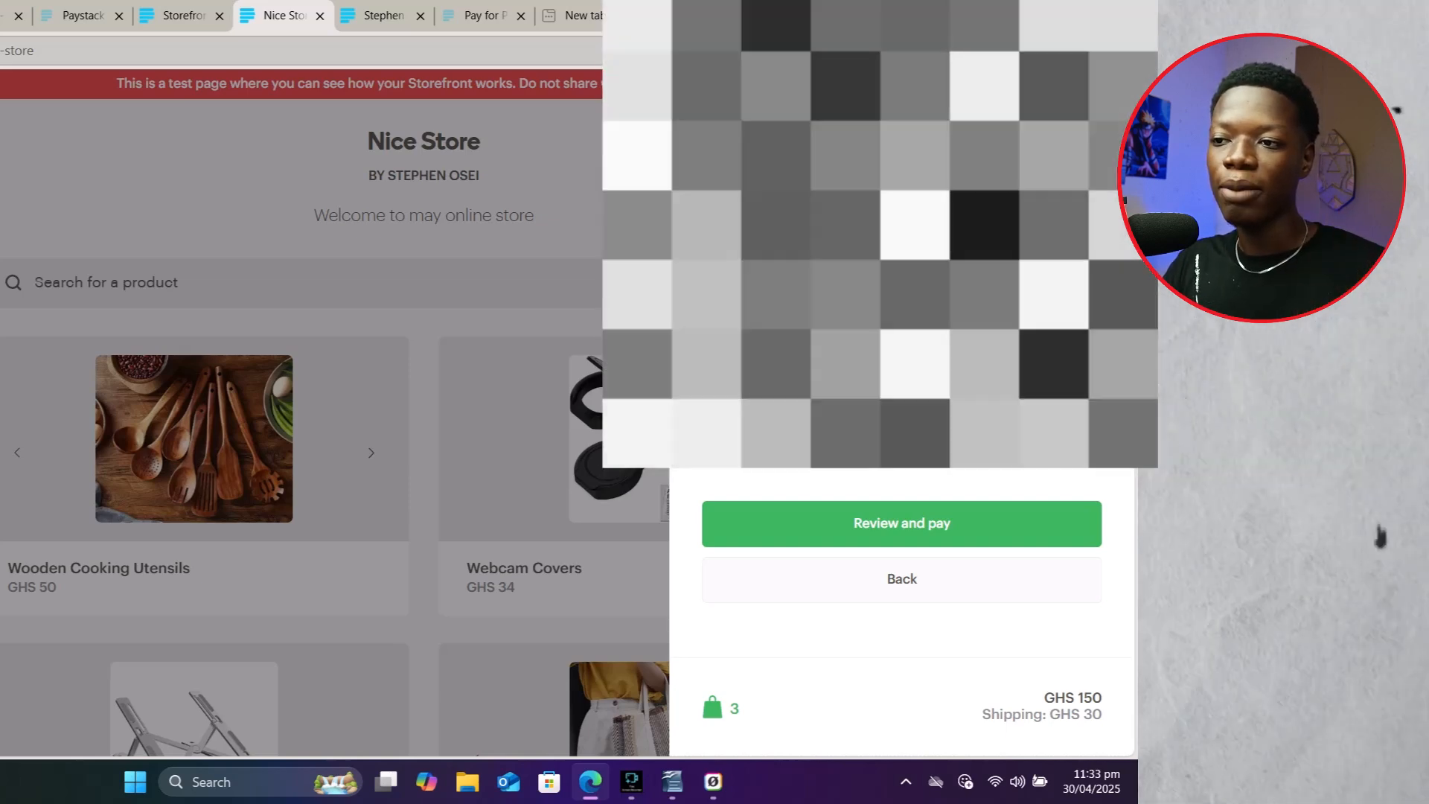
left_click(796, 446)
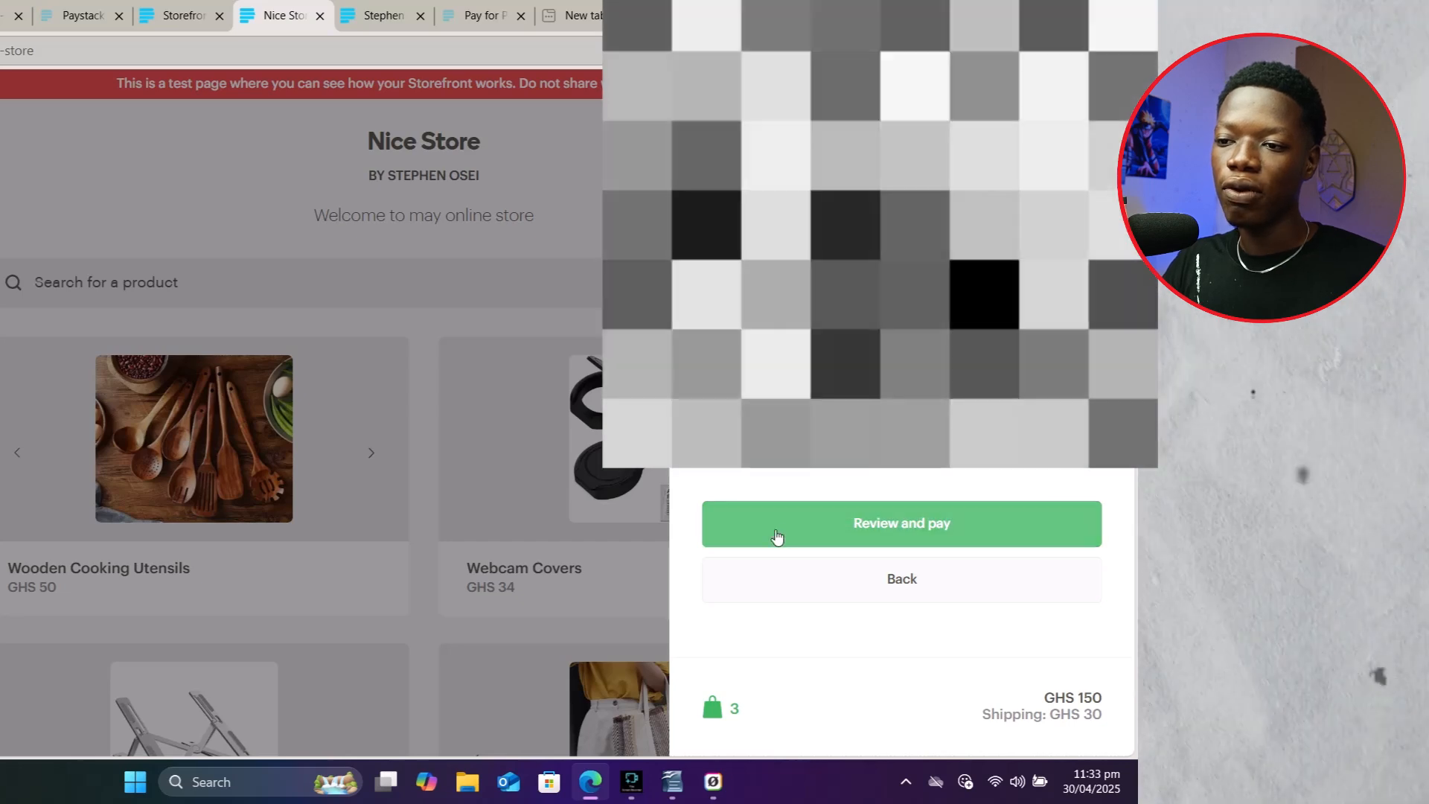
left_click(776, 534)
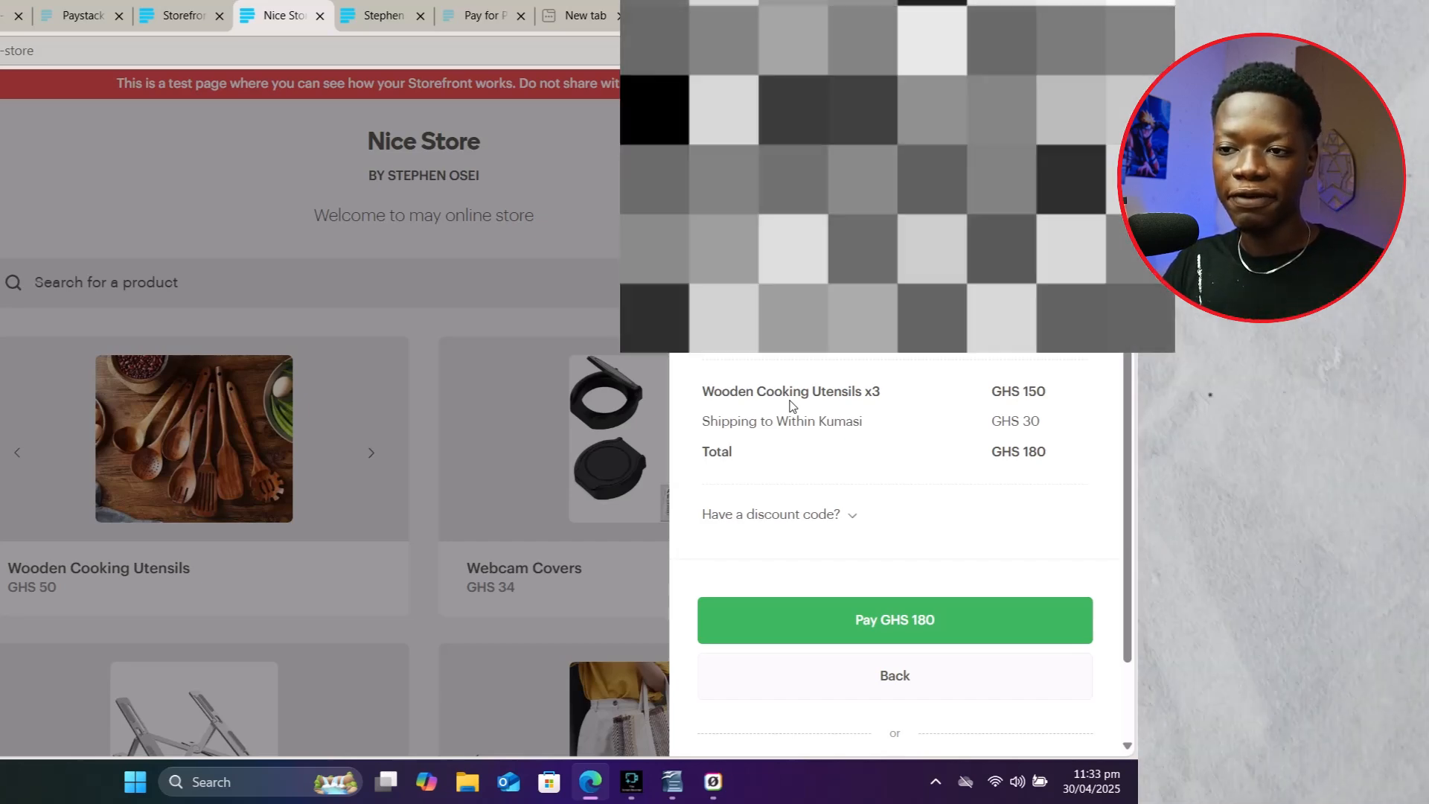
Step: Apply the discount code GHSS to the Wooden Cooking Utensils order
left_click(713, 515)
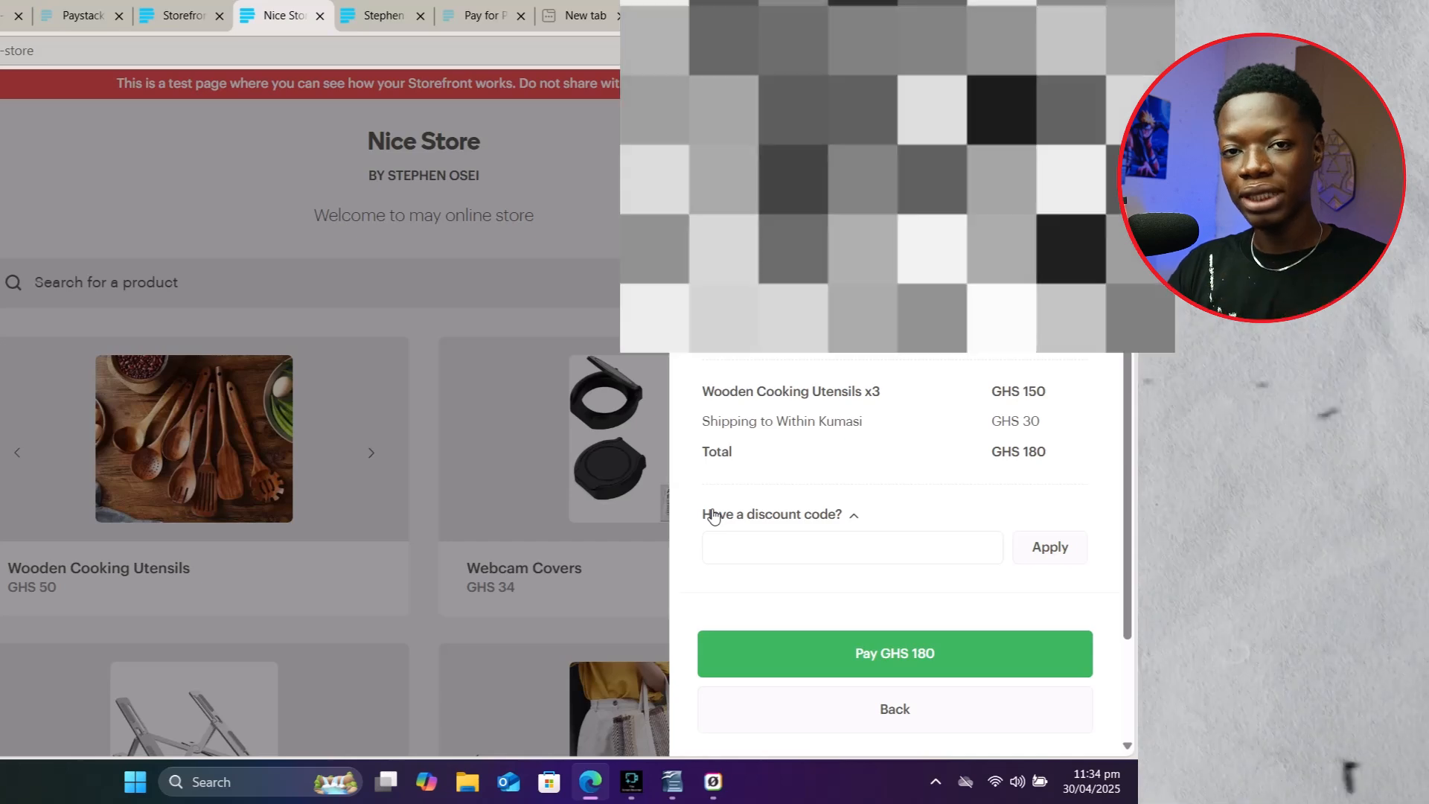
left_click(855, 521)
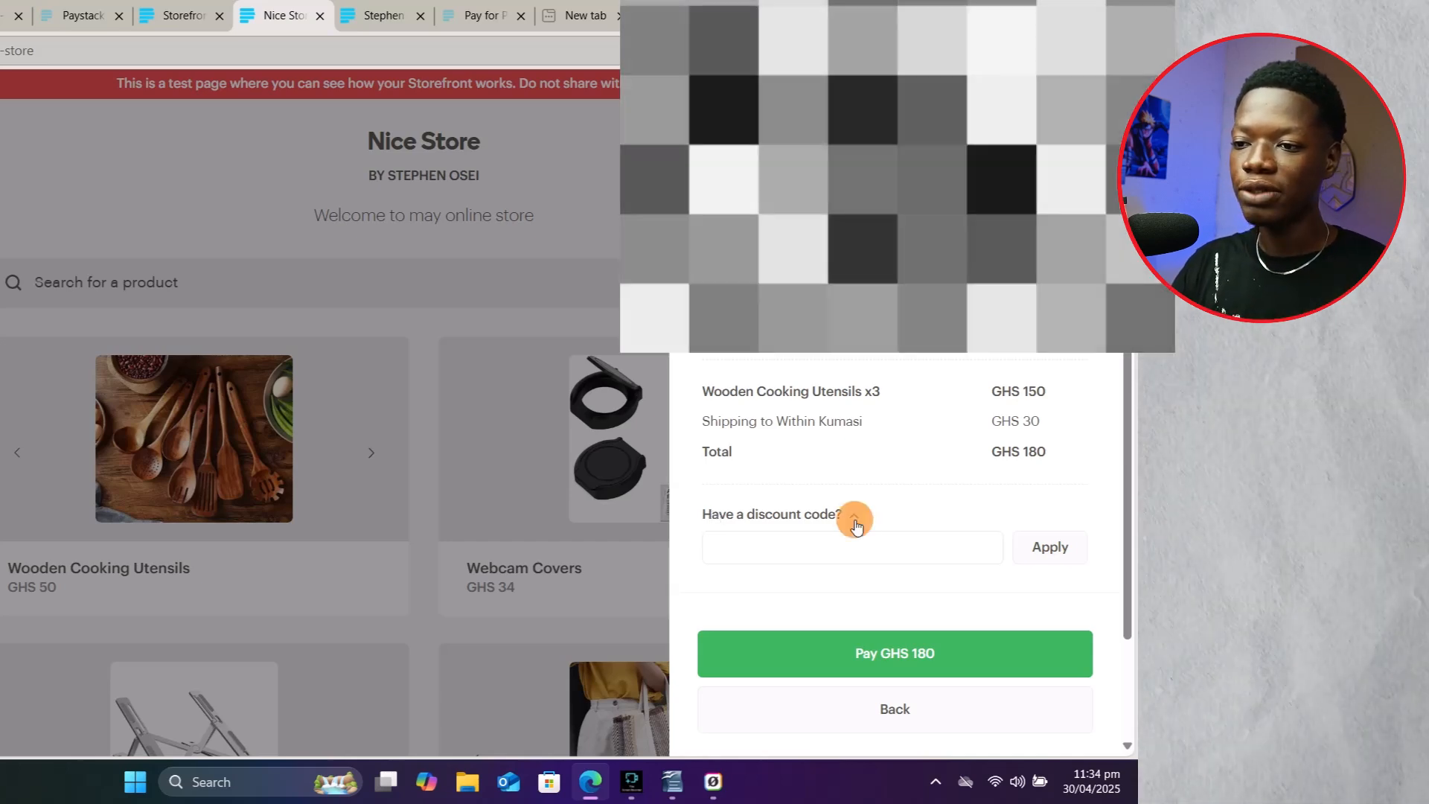
left_click(854, 520)
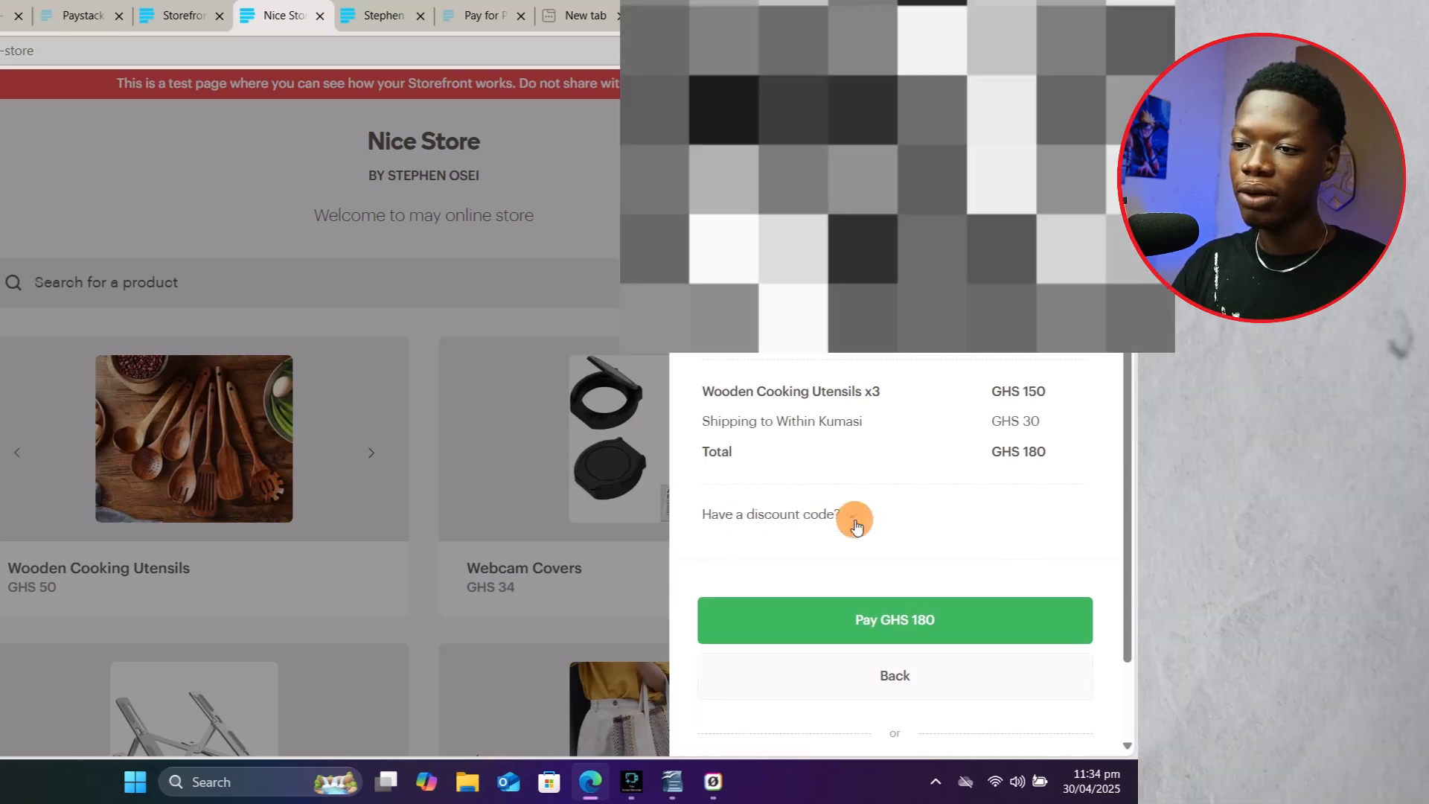
left_click(853, 521)
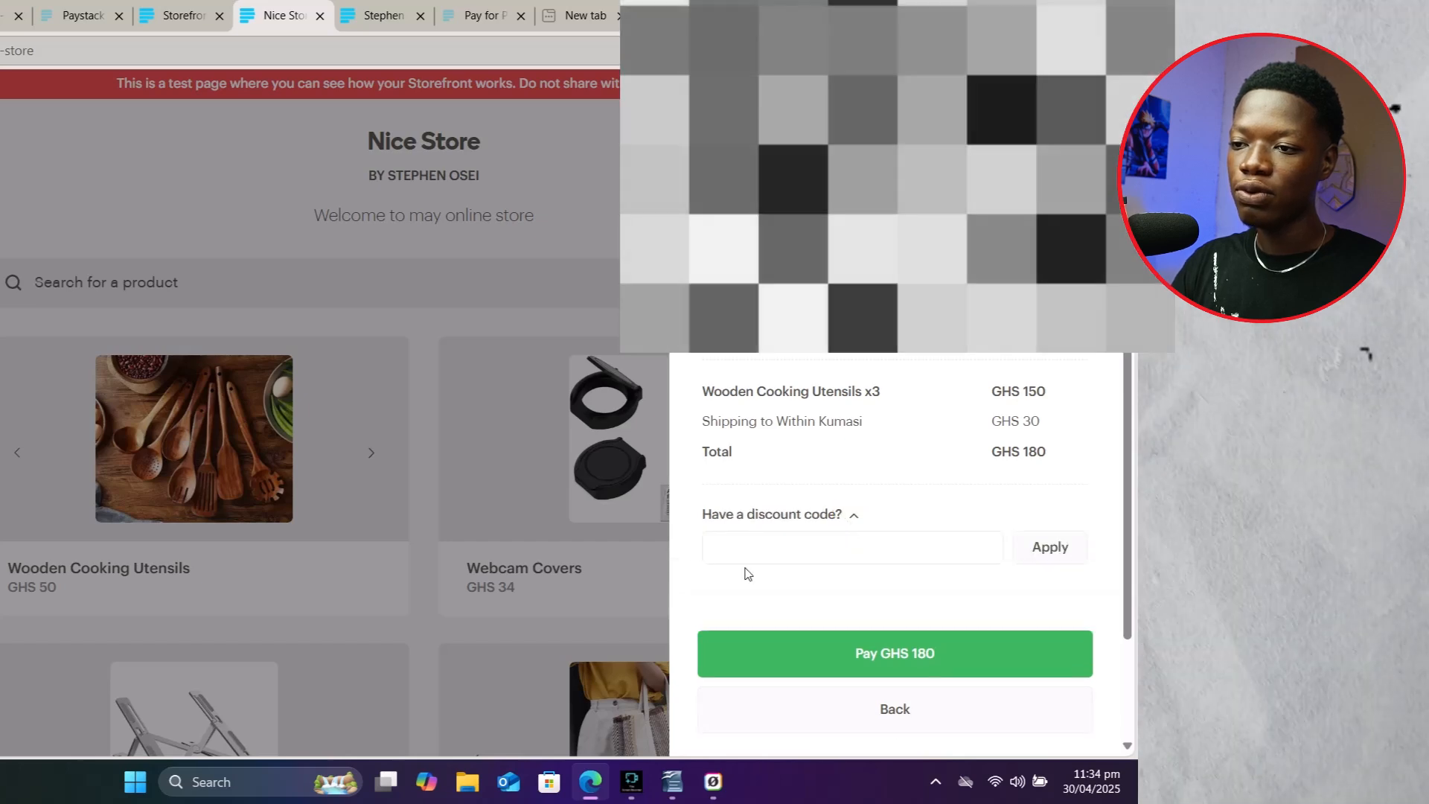
left_click(742, 547)
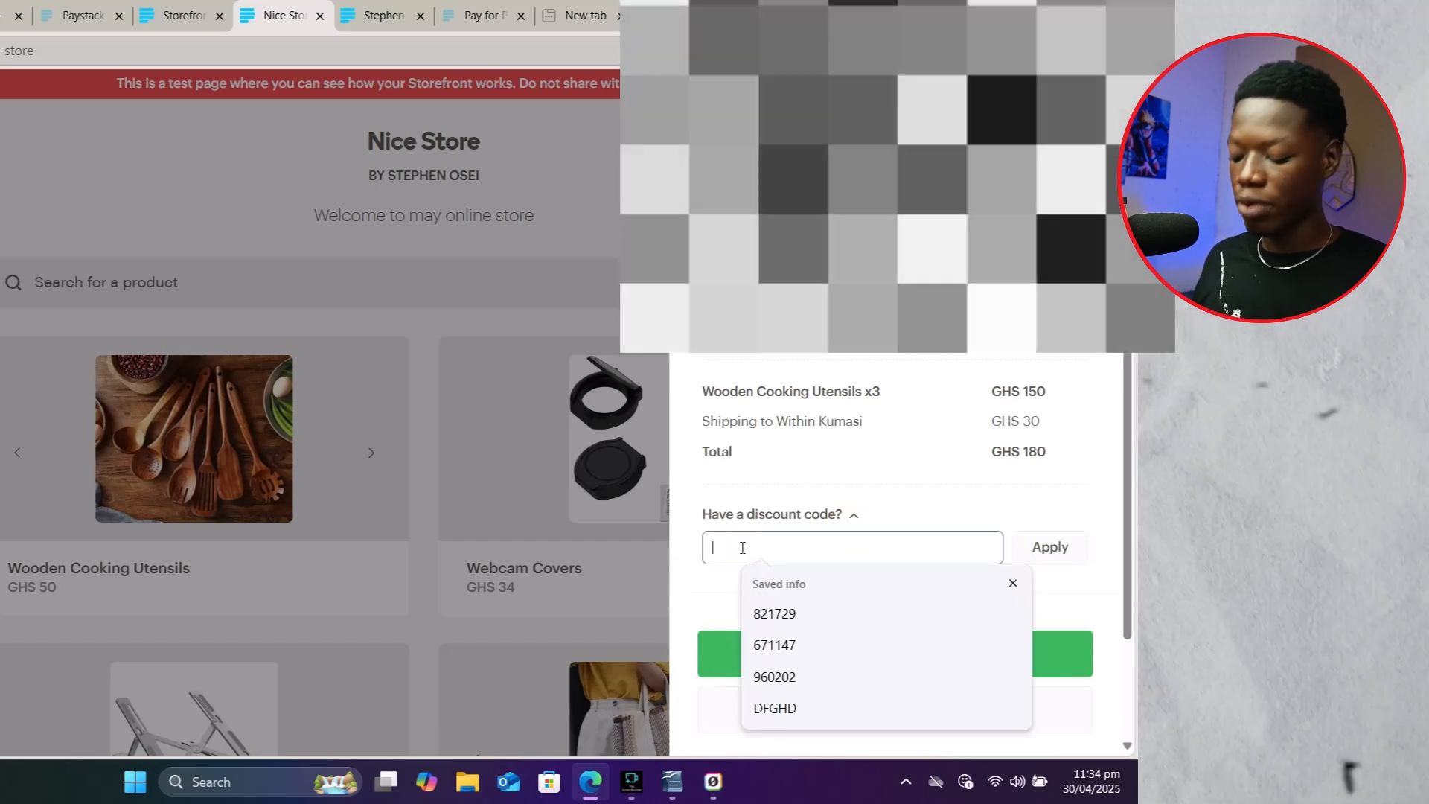
type("GHSS")
left_click(1049, 549)
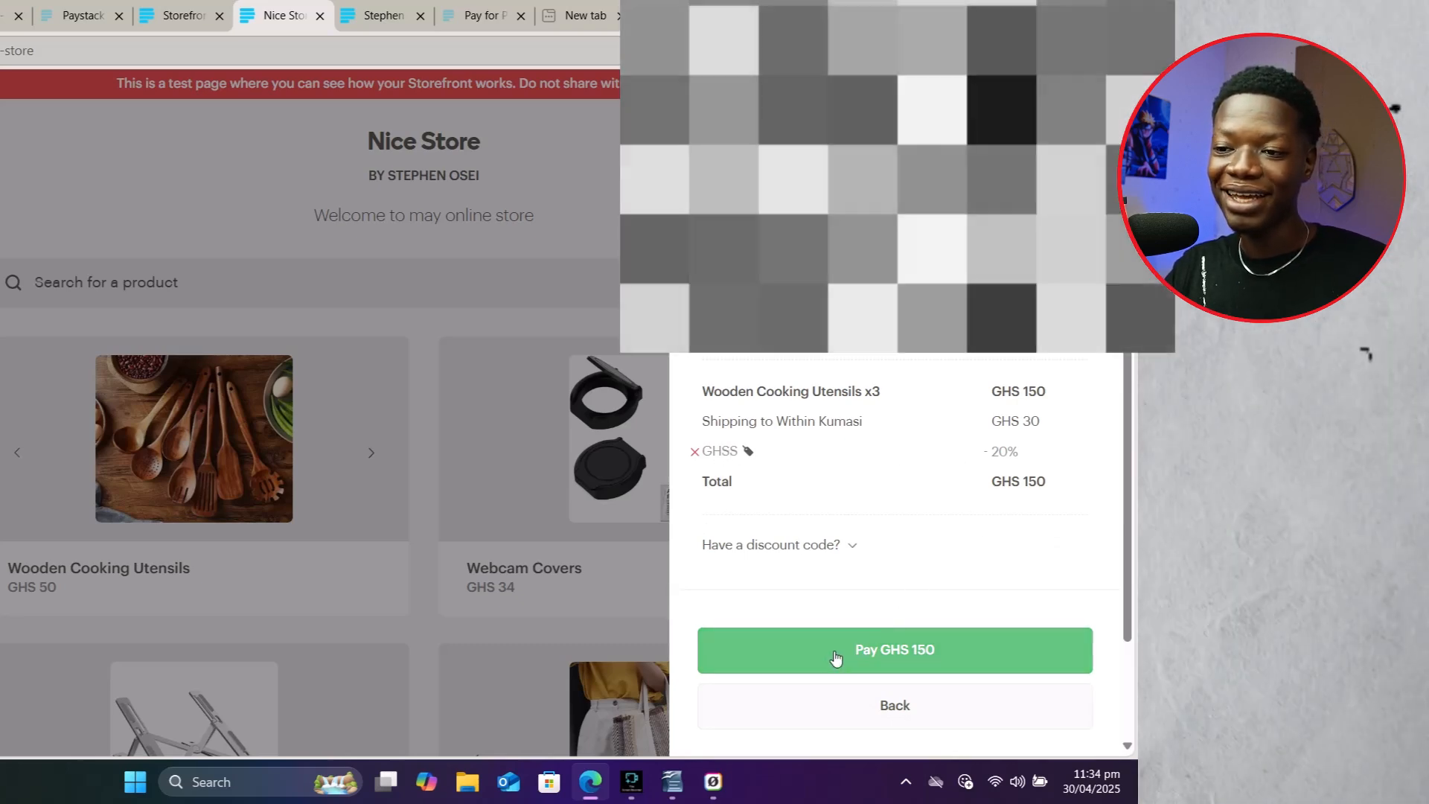
Step: Proceed to pay for the order and examine the Mobile Money providers and the Card options, including using another card
left_click(828, 655)
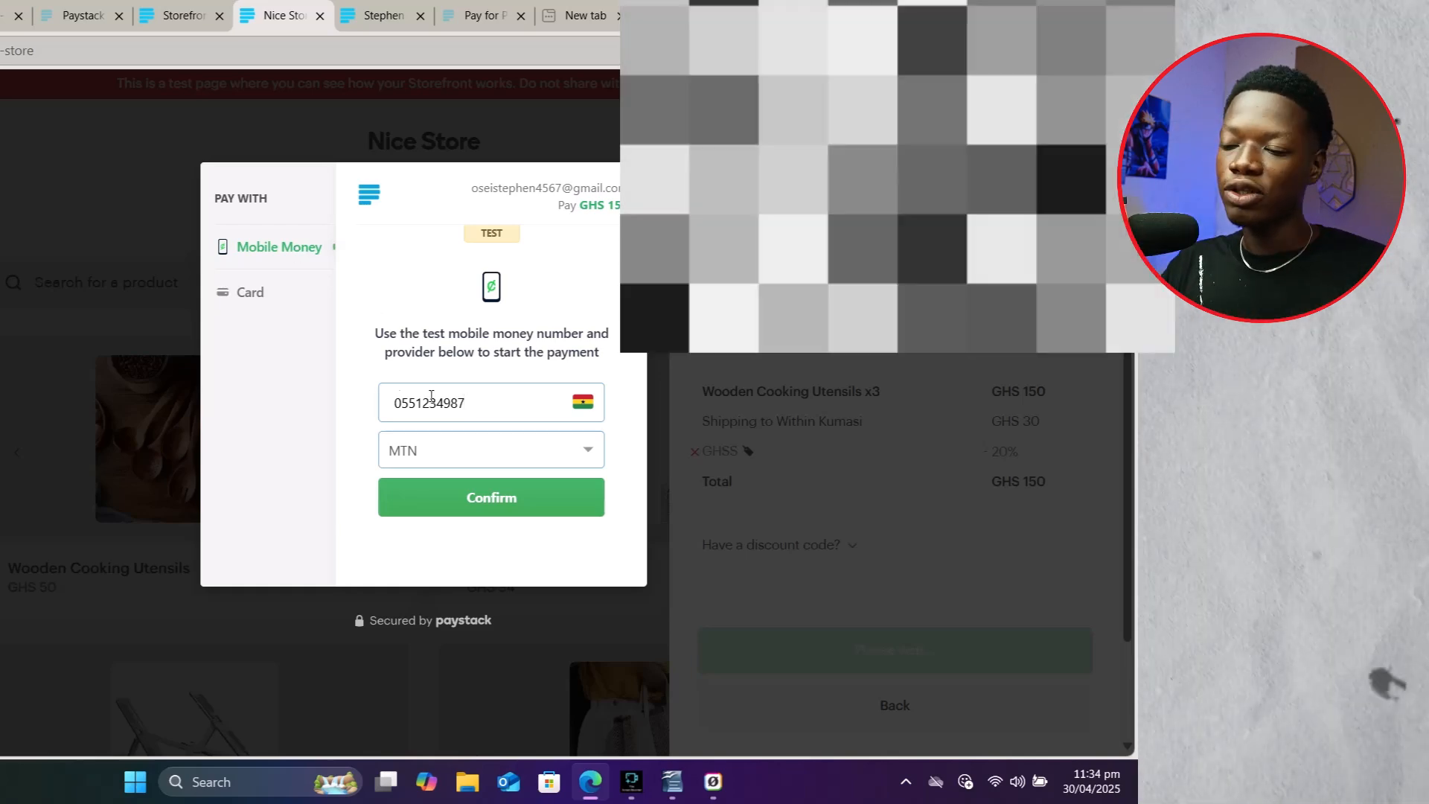
left_click_drag(392, 402, 494, 402)
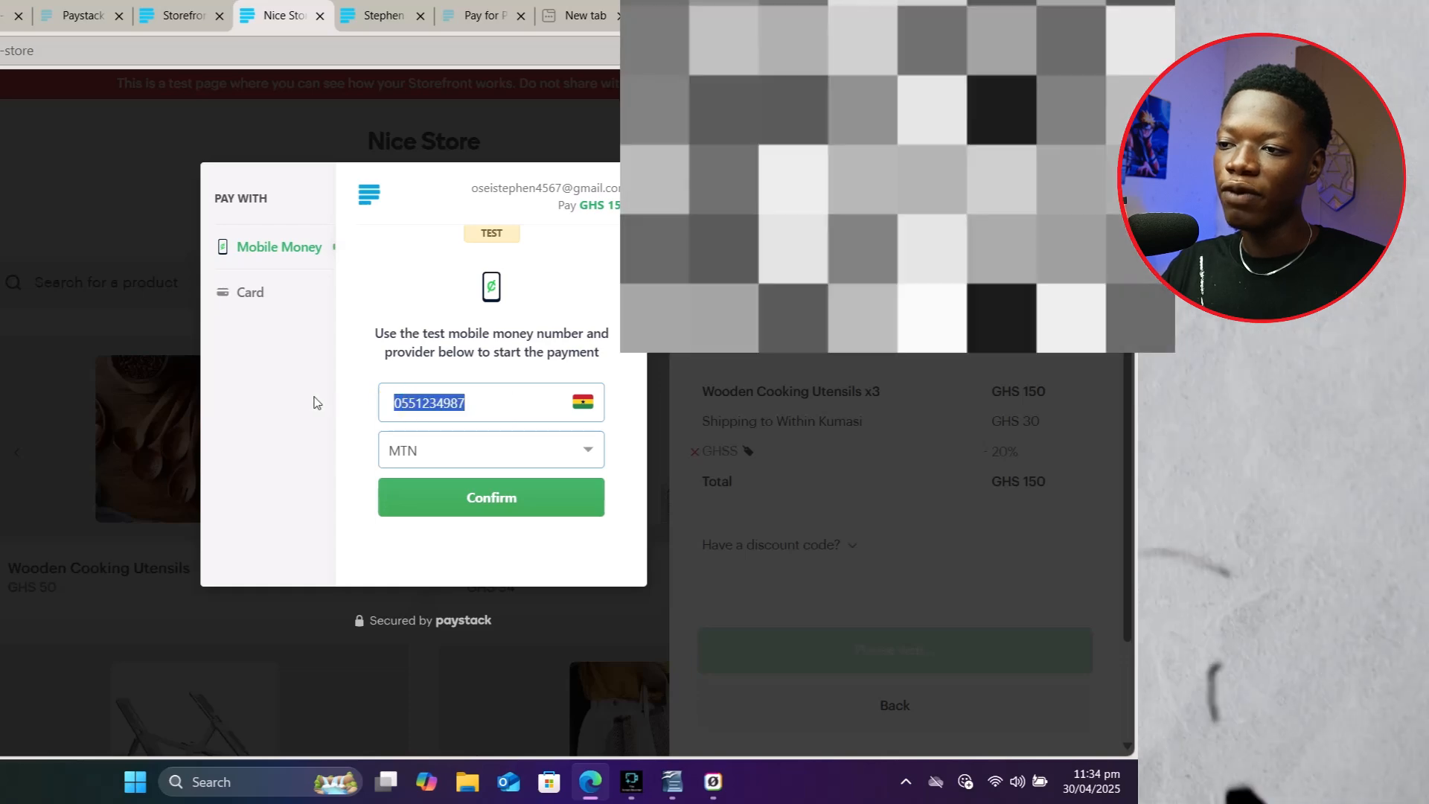
left_click(313, 402)
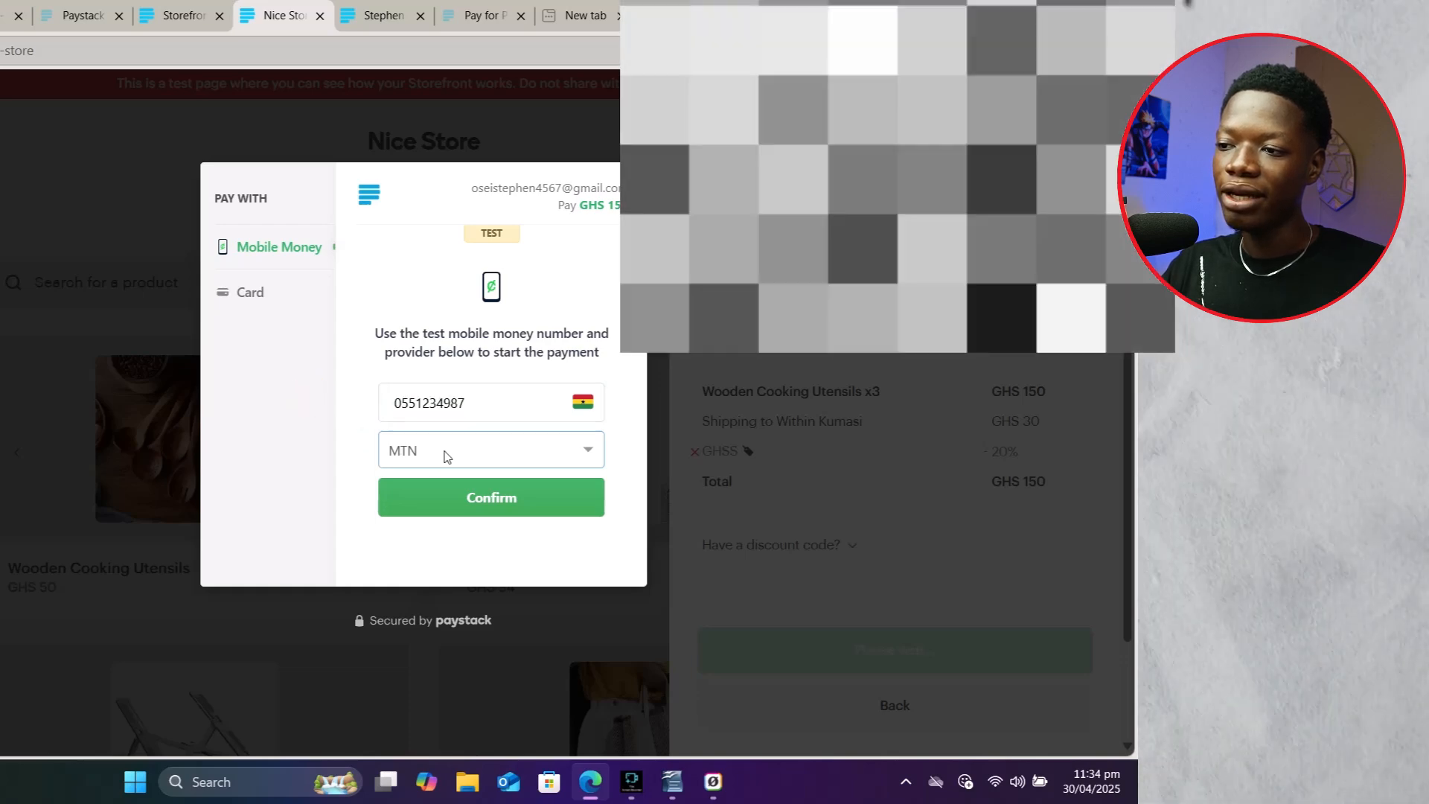
left_click(579, 451)
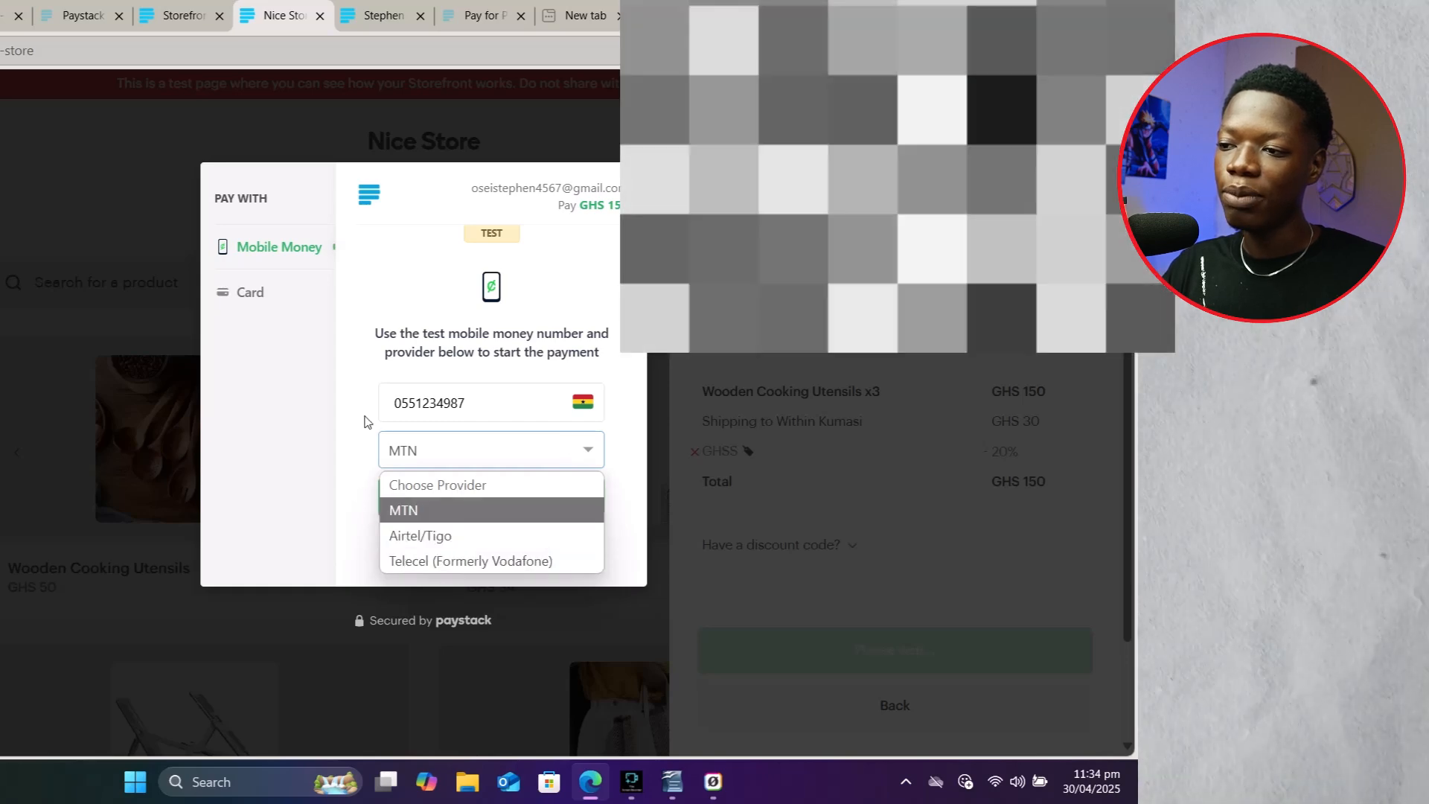
left_click(413, 510)
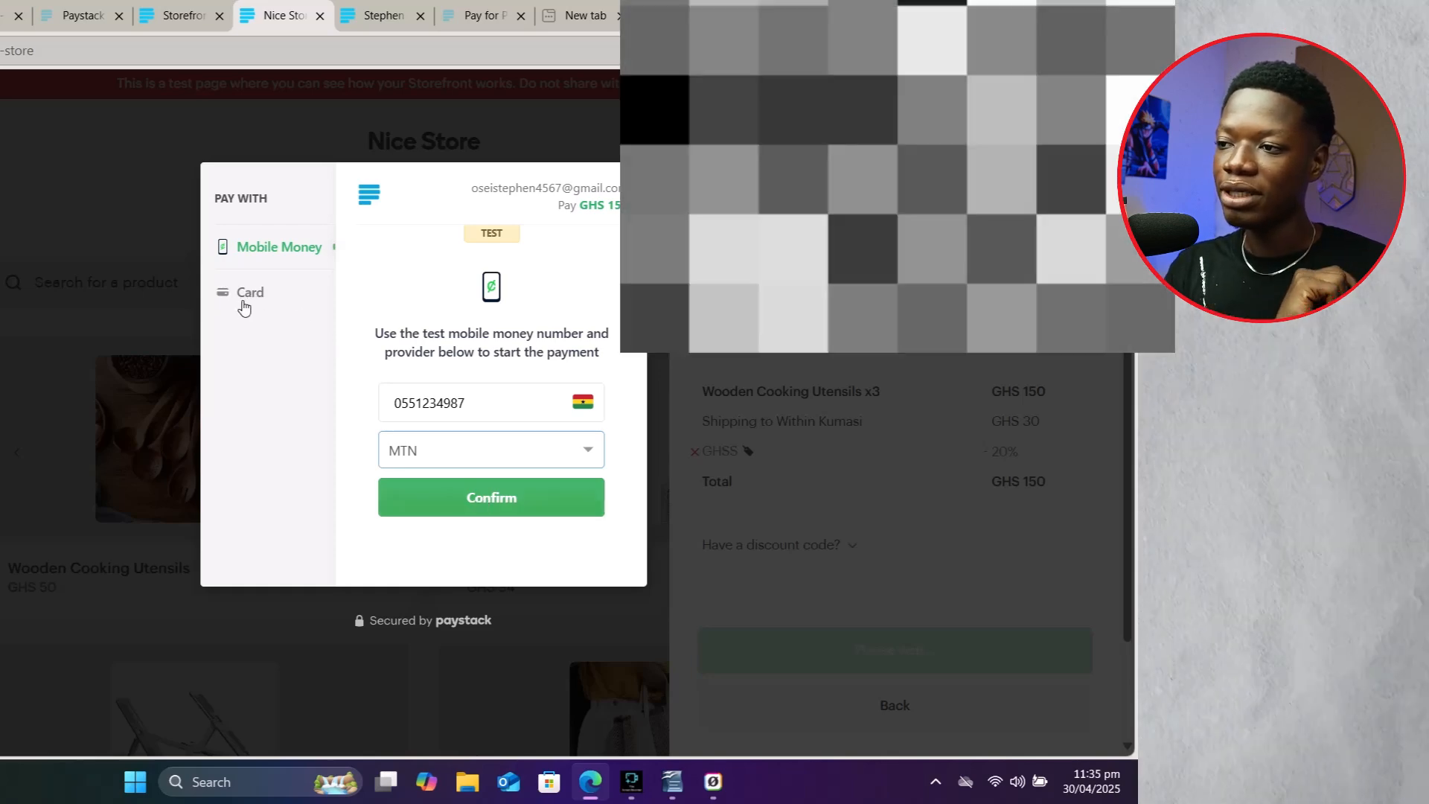
left_click(244, 305)
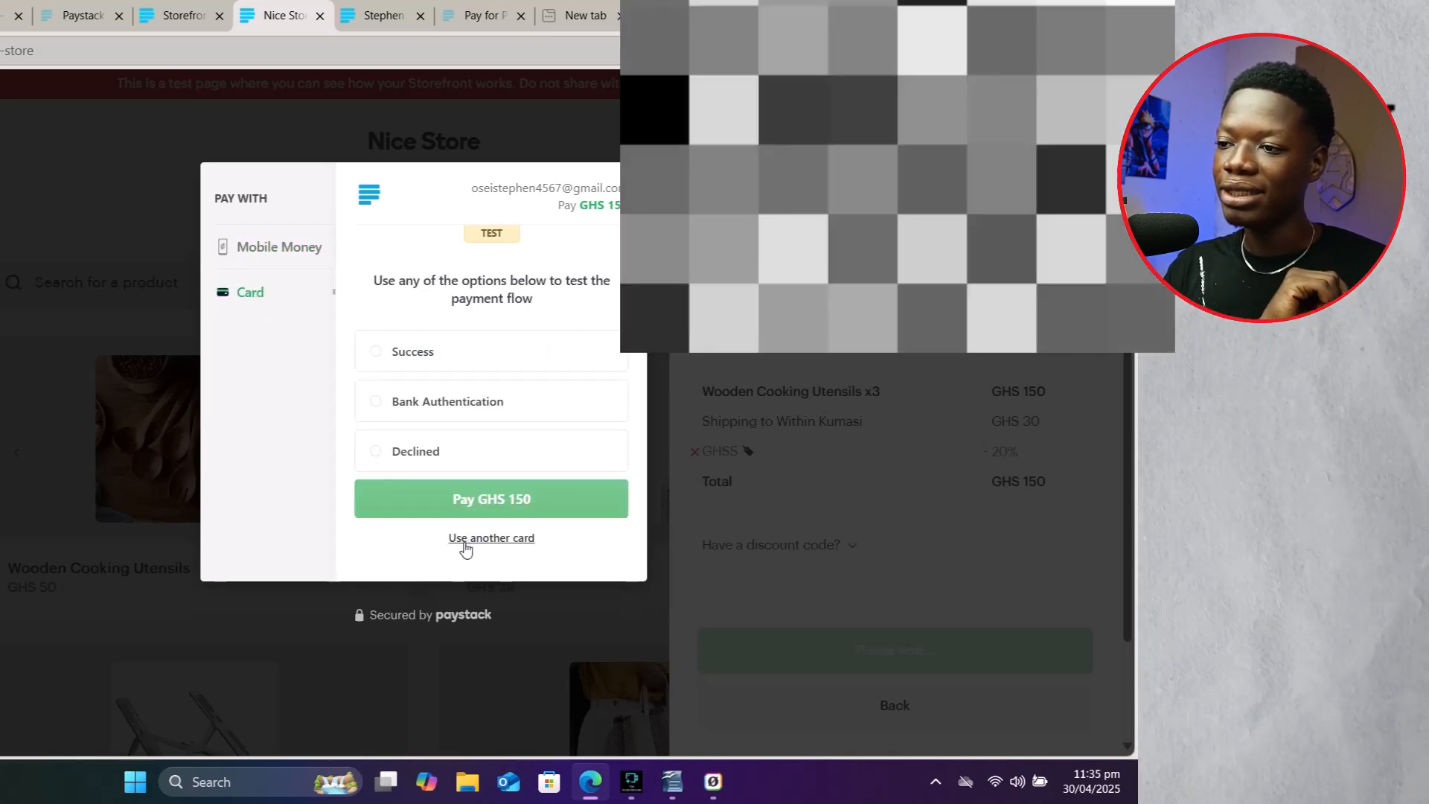
left_click(468, 539)
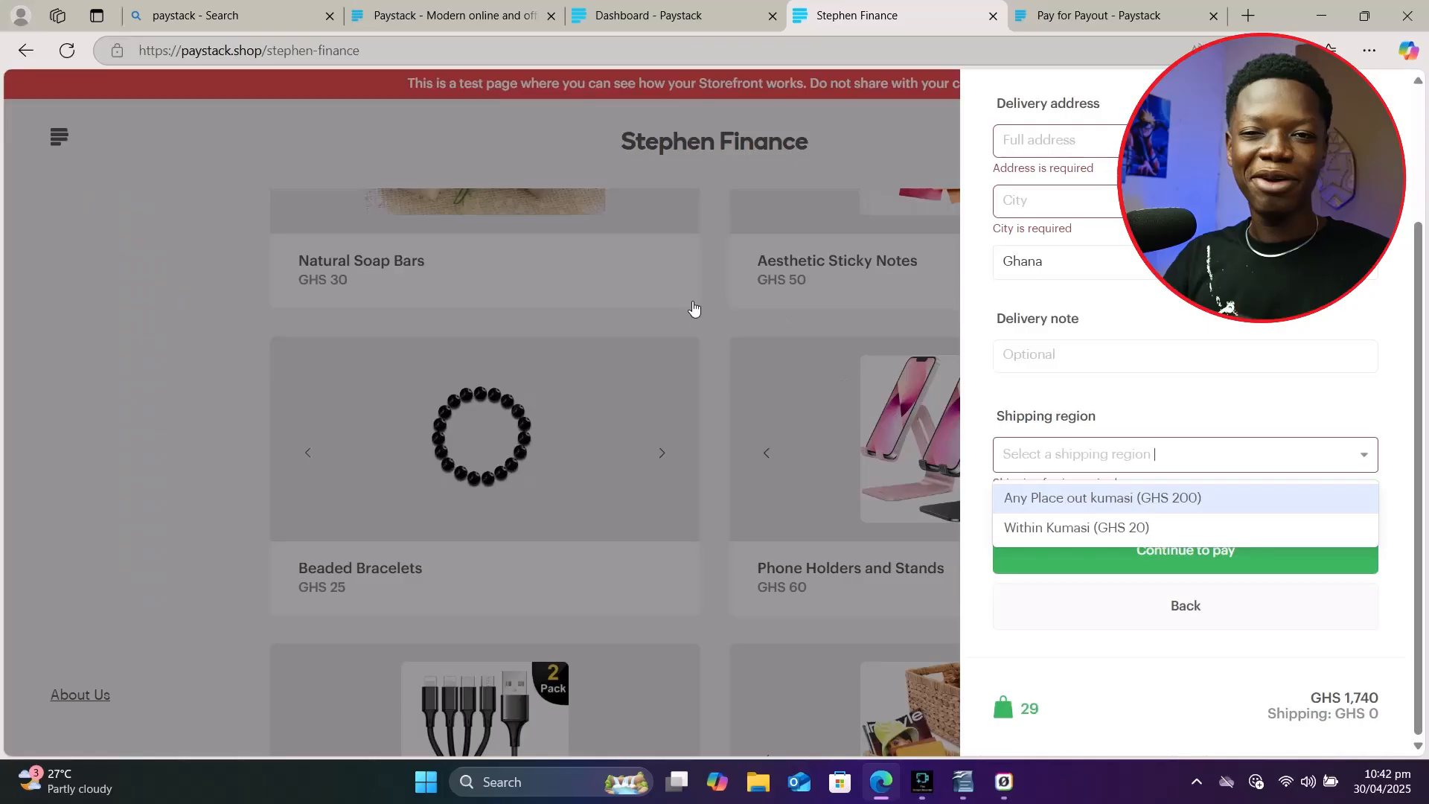
Step: Close the other test storefront's checkout to browse its product listing, and switch to the Payout payment page
left_click(716, 320)
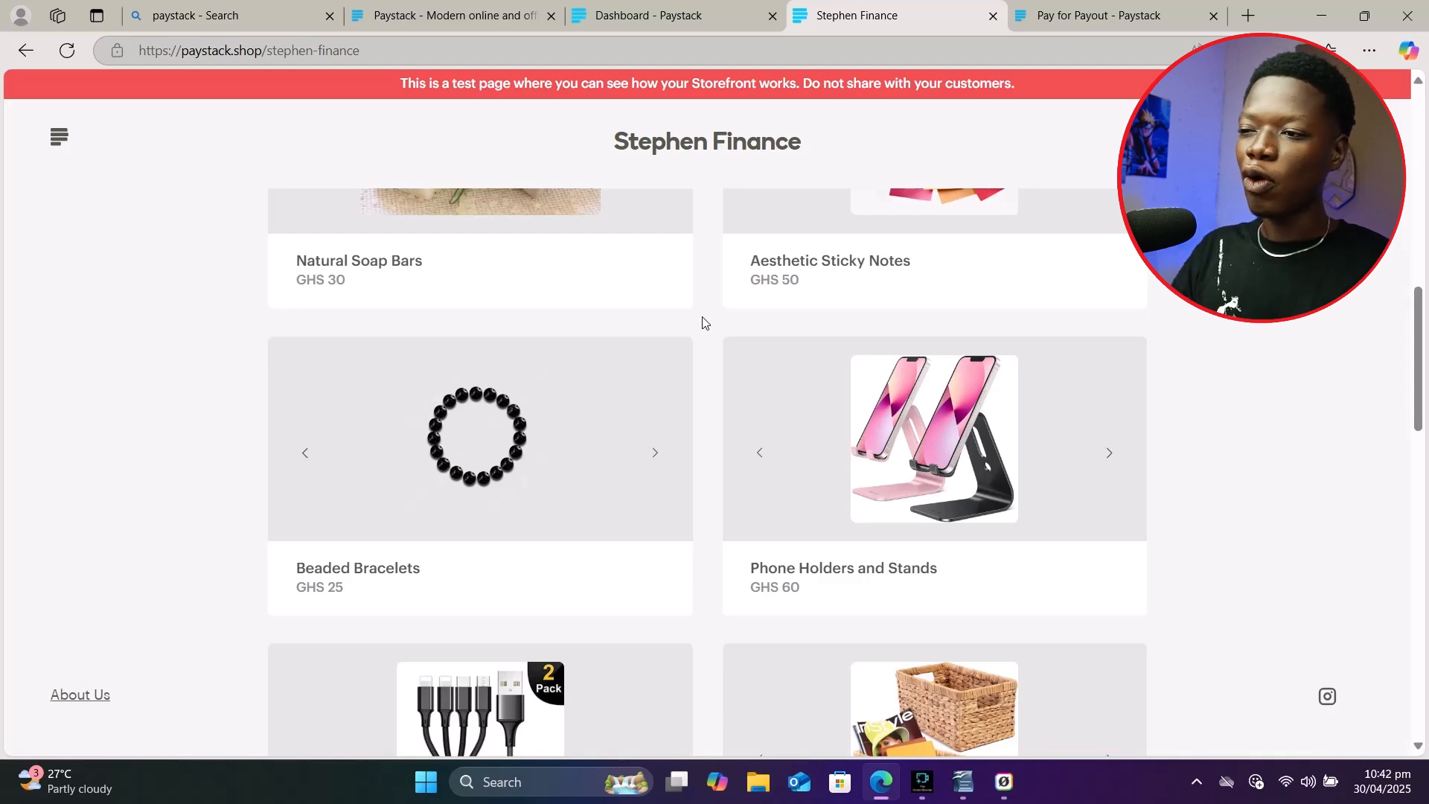
scroll(699, 322, "up", 10)
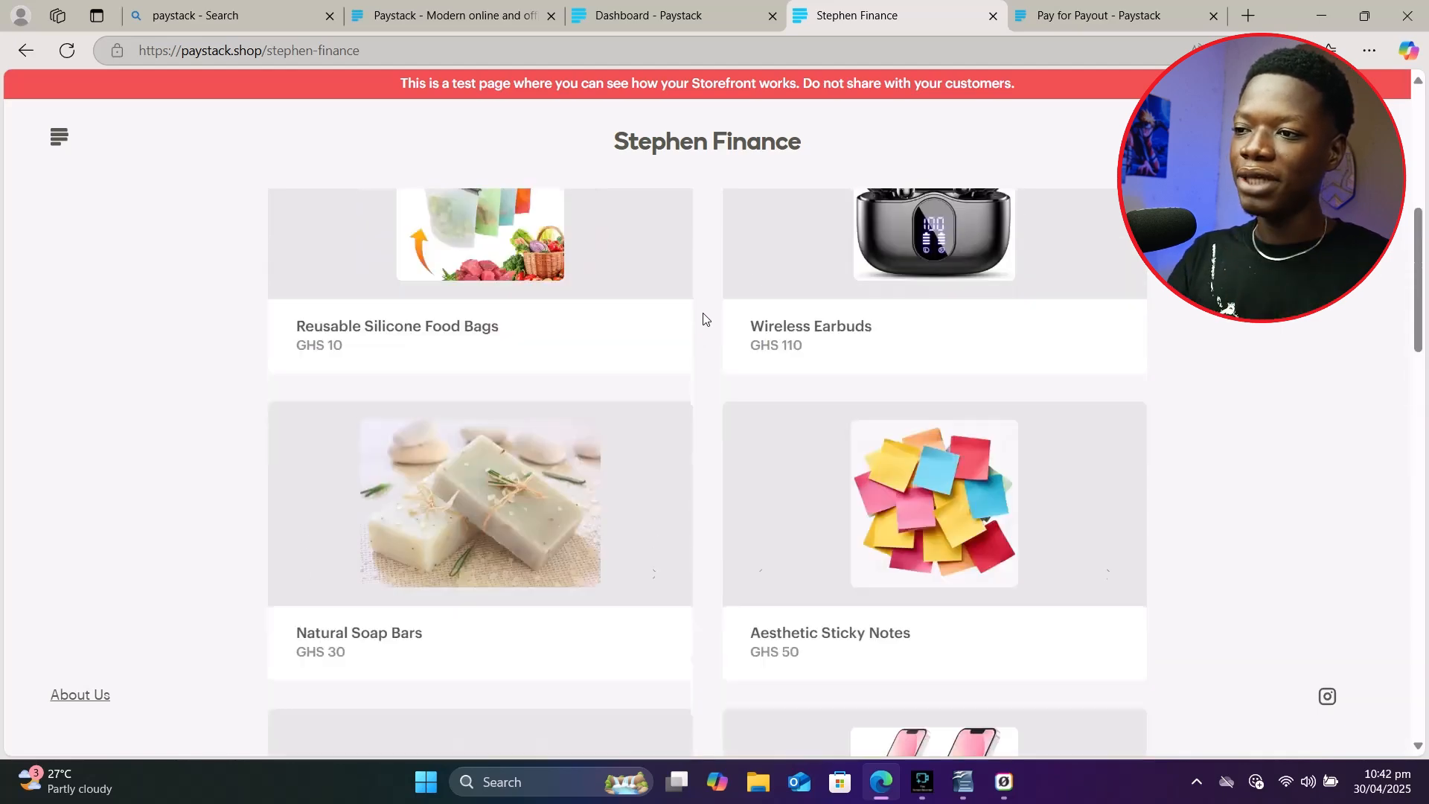
scroll(705, 313, "down", 15)
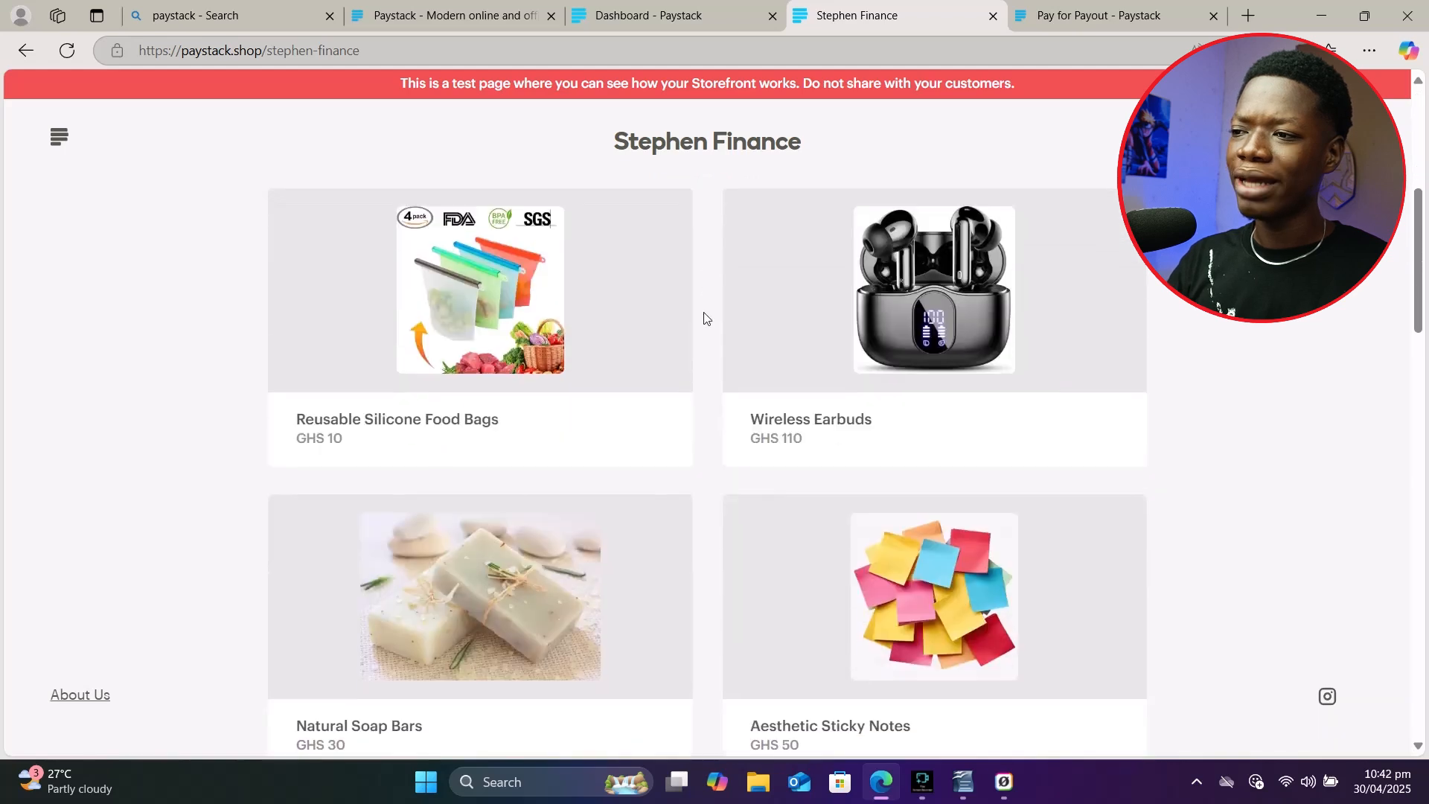
scroll(705, 318, "down", 5)
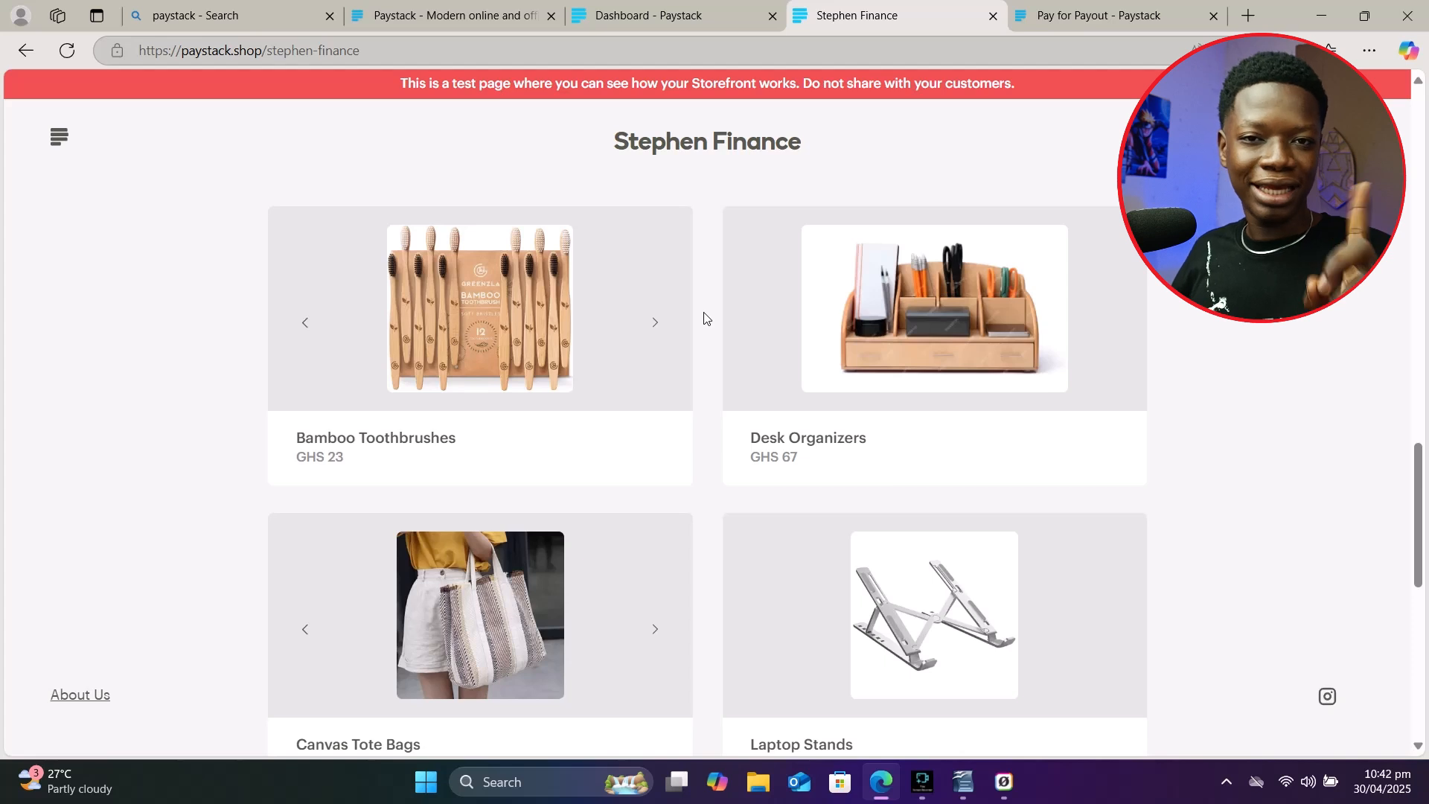
left_click(1051, 15)
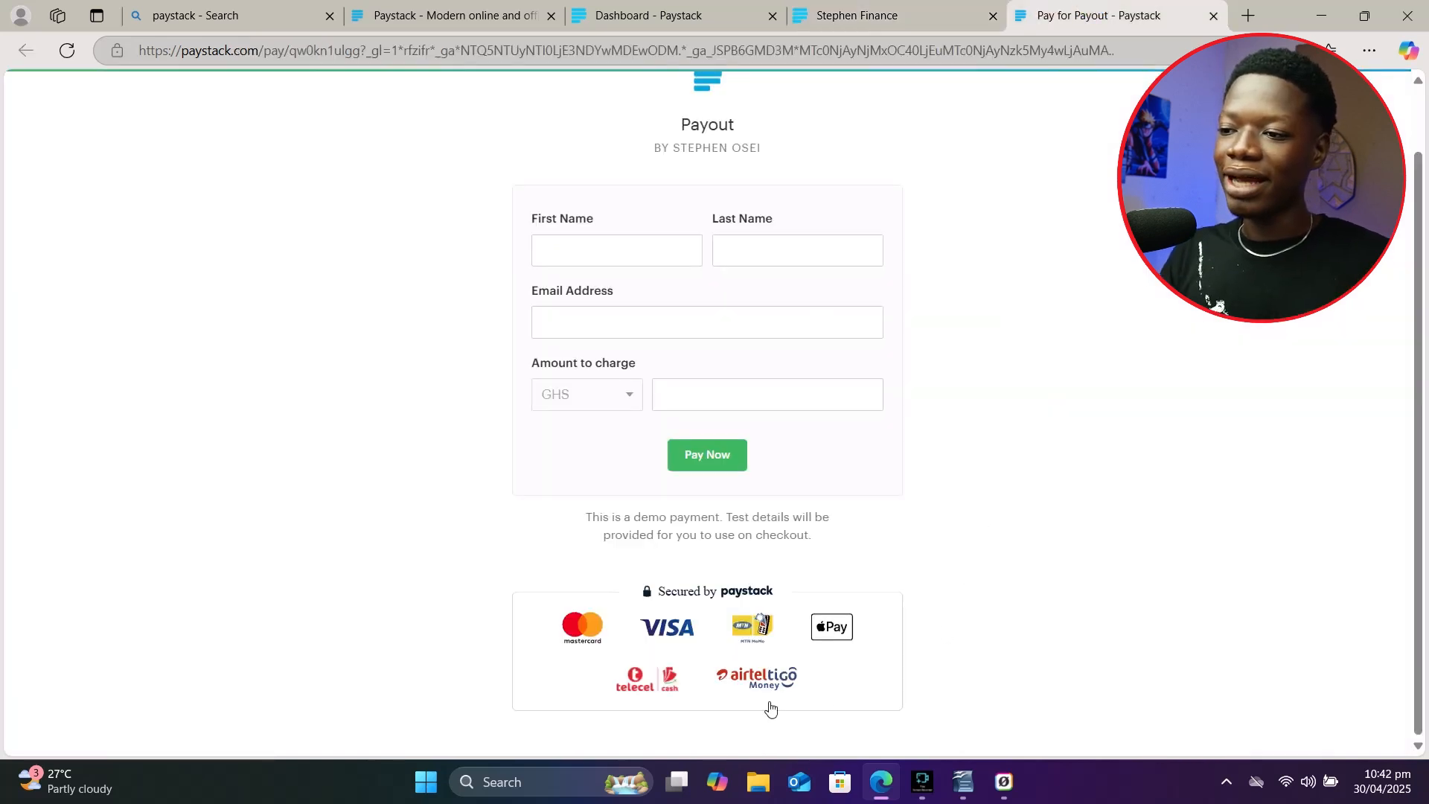